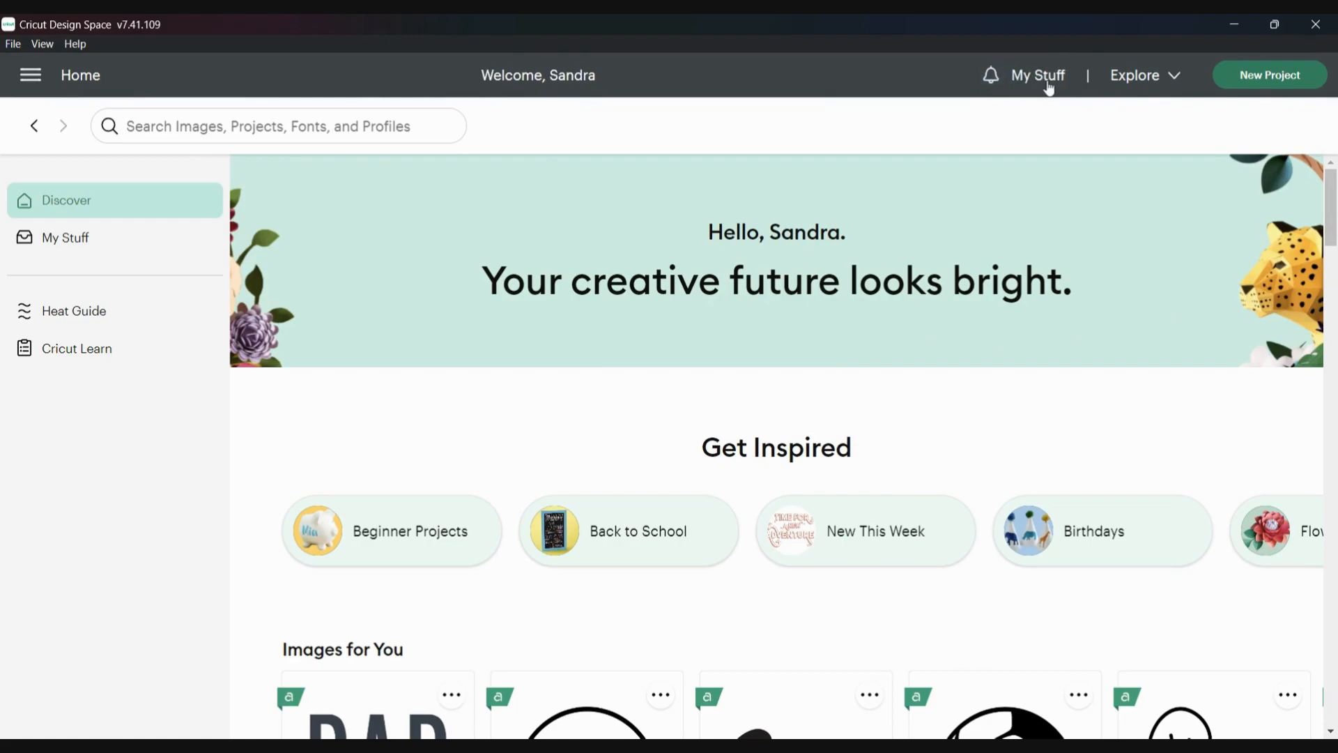
Step: Start a new project with a blank canvas
{"action": "left_click", "coordinate": [1173, 78]}
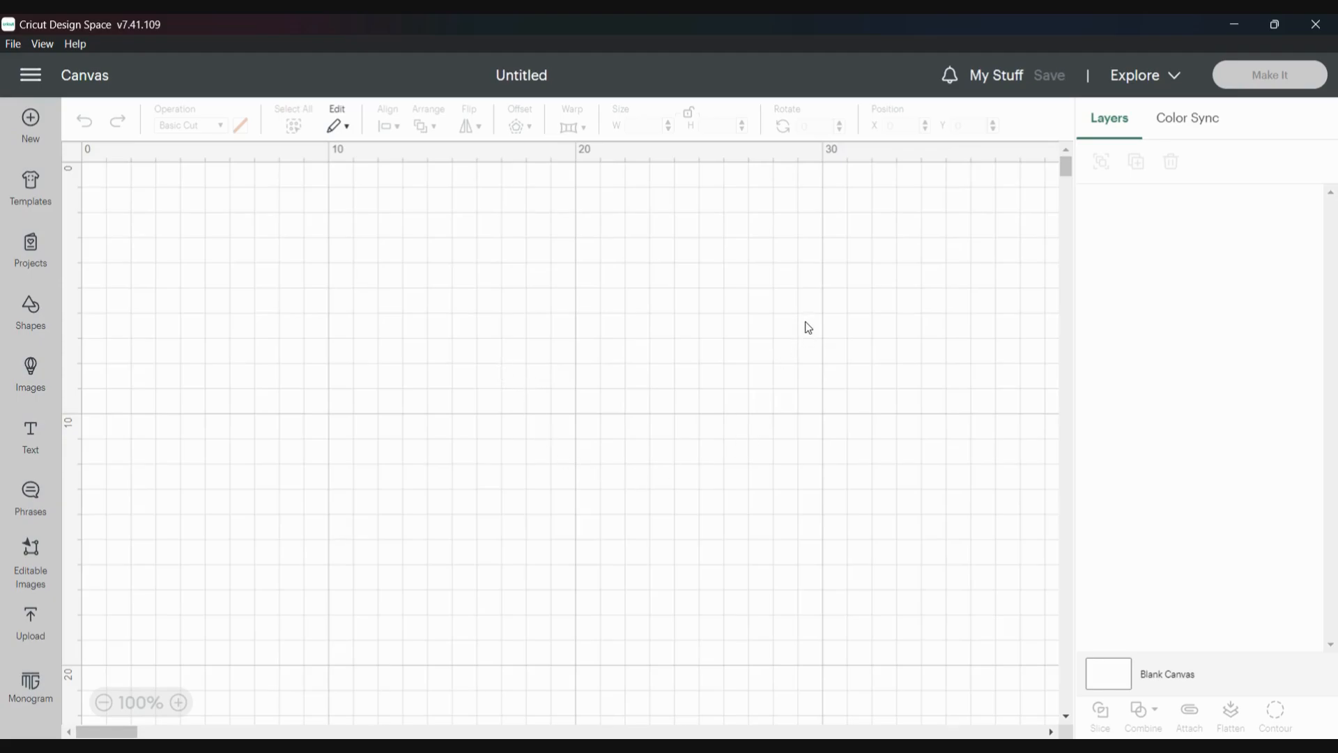
Step: Look over the application's window, view and help commands, and open the Cricut help resources
{"action": "left_click", "coordinate": [12, 43]}
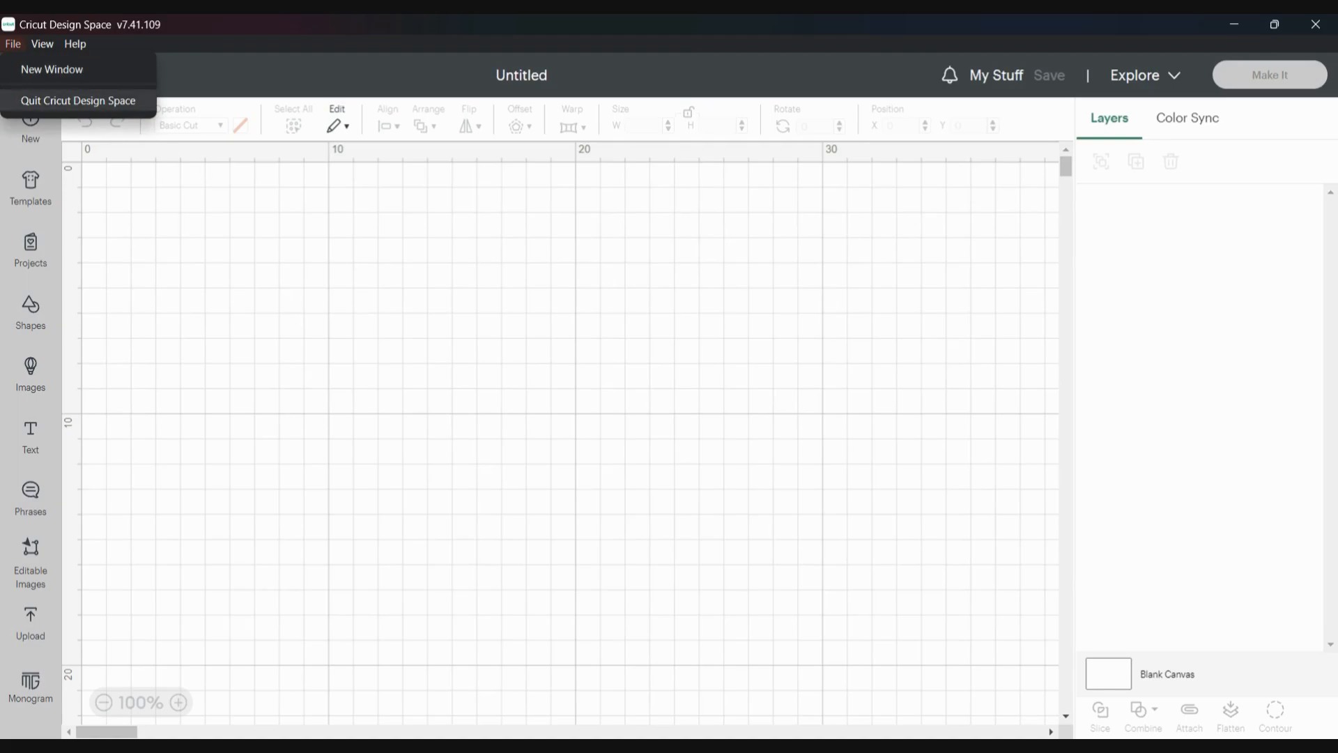
{"action": "left_click", "coordinate": [156, 231]}
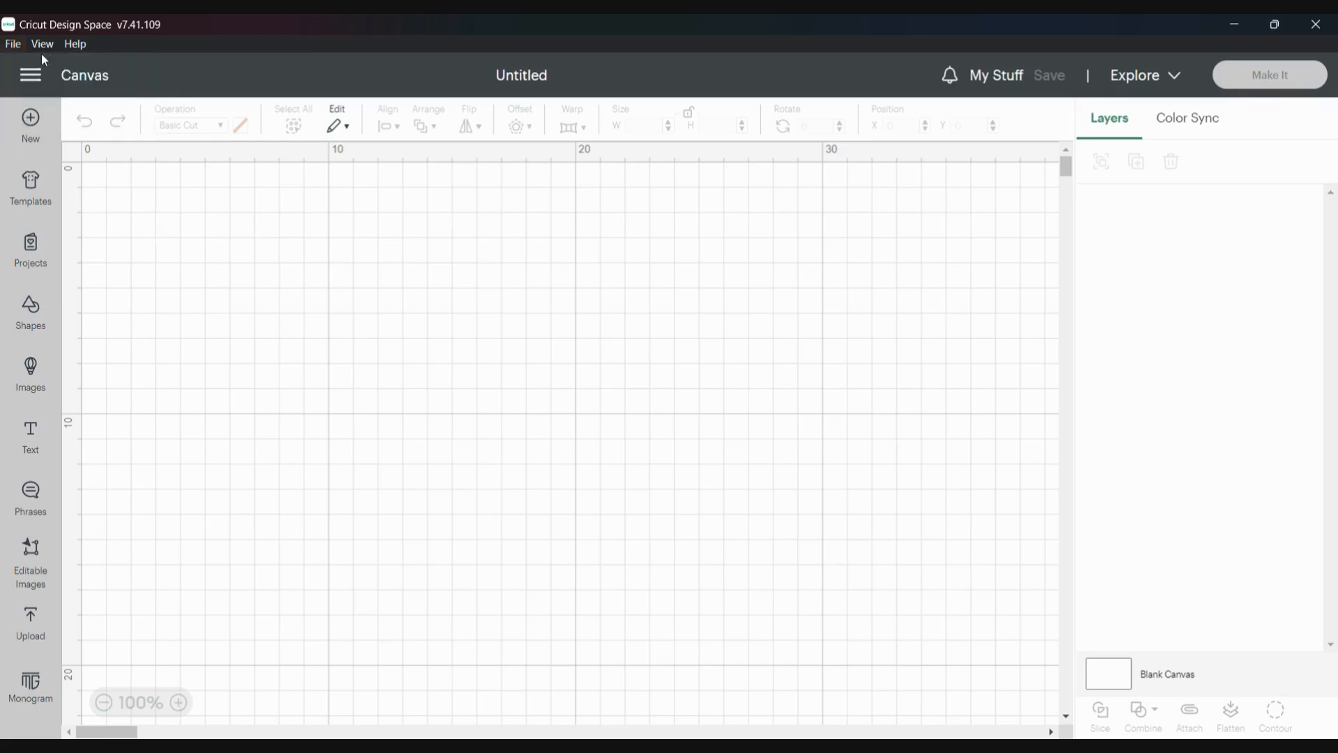
{"action": "left_click", "coordinate": [12, 43]}
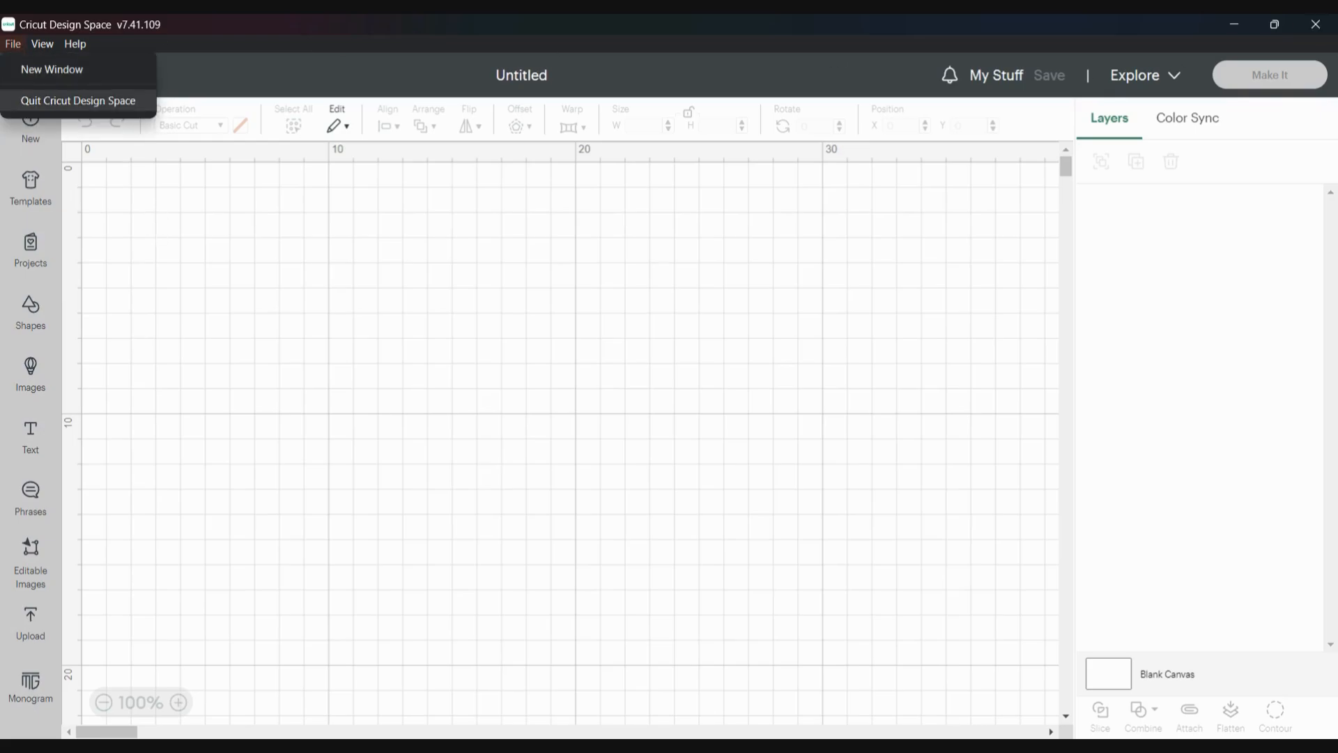
{"action": "mouse_move", "coordinate": [42, 43]}
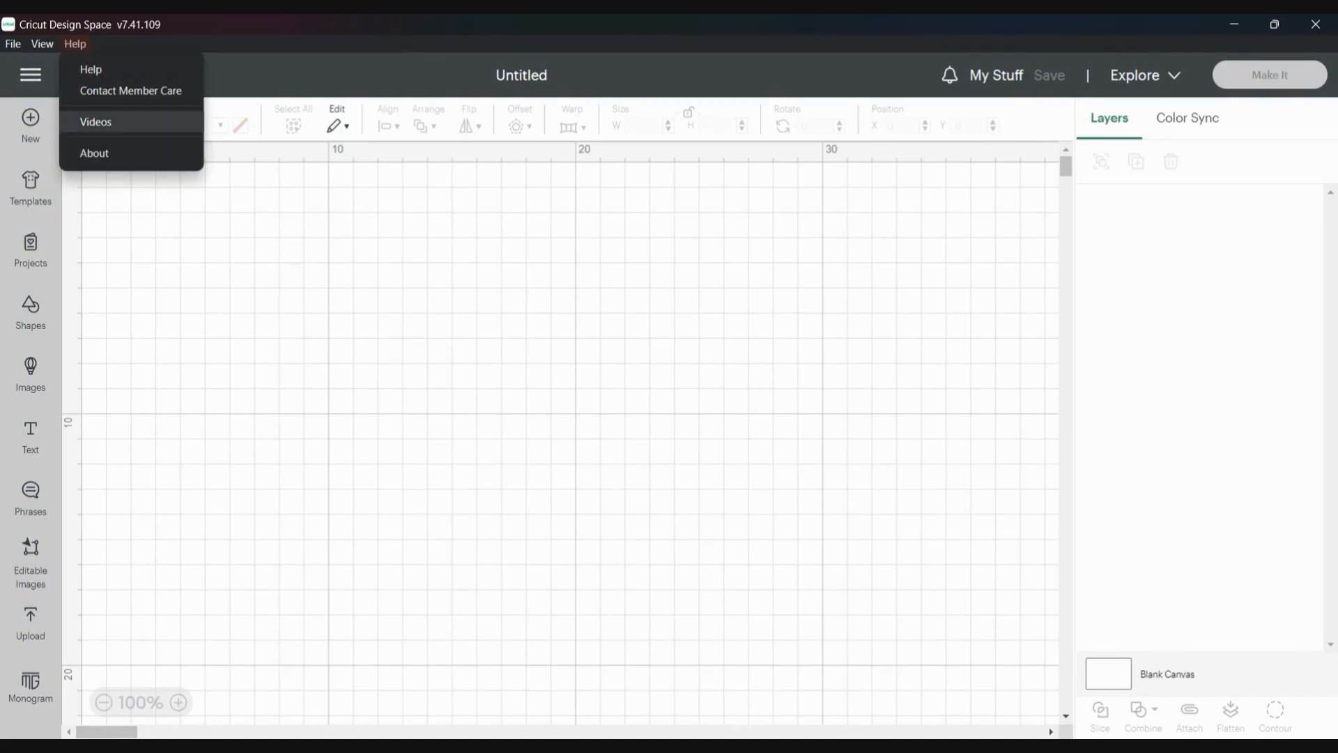
{"action": "left_click", "coordinate": [104, 121]}
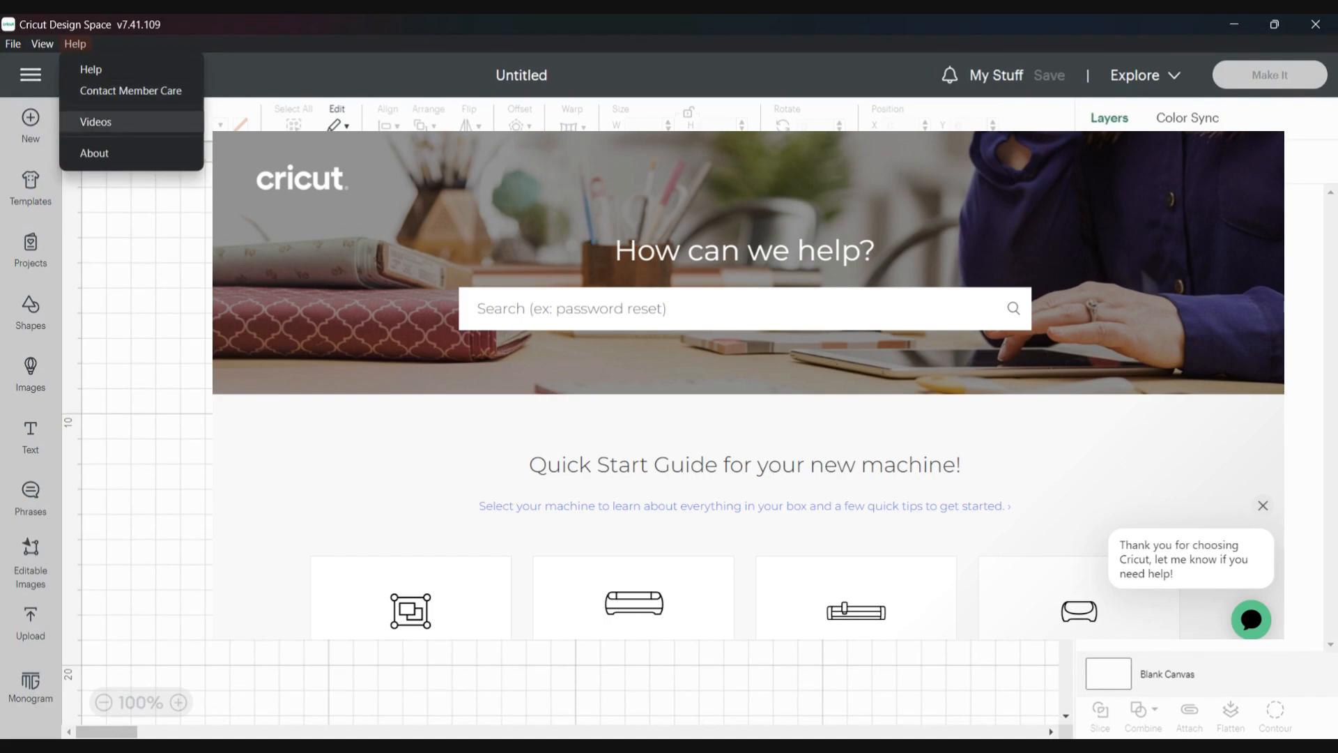
{"action": "left_click", "coordinate": [95, 122]}
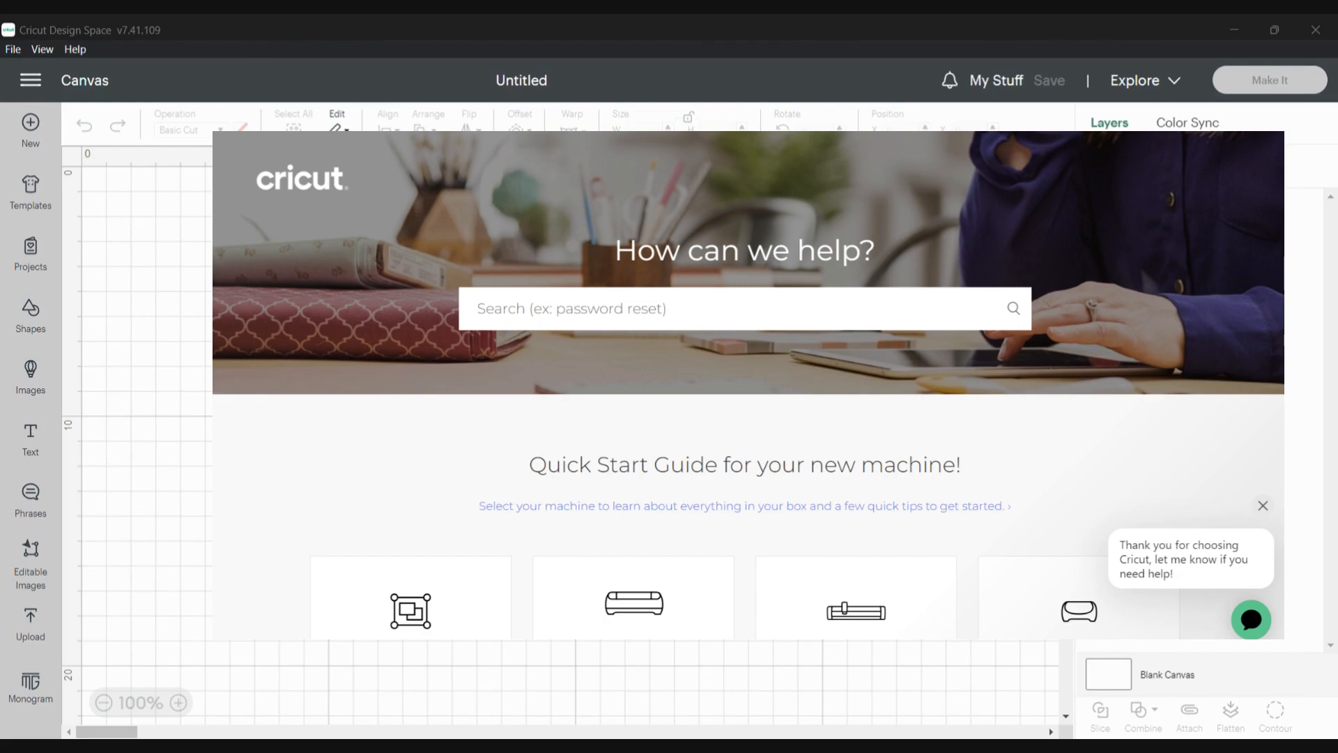
Step: Review the account and settings options, and read through the What's New release notes
{"action": "left_click", "coordinate": [30, 76]}
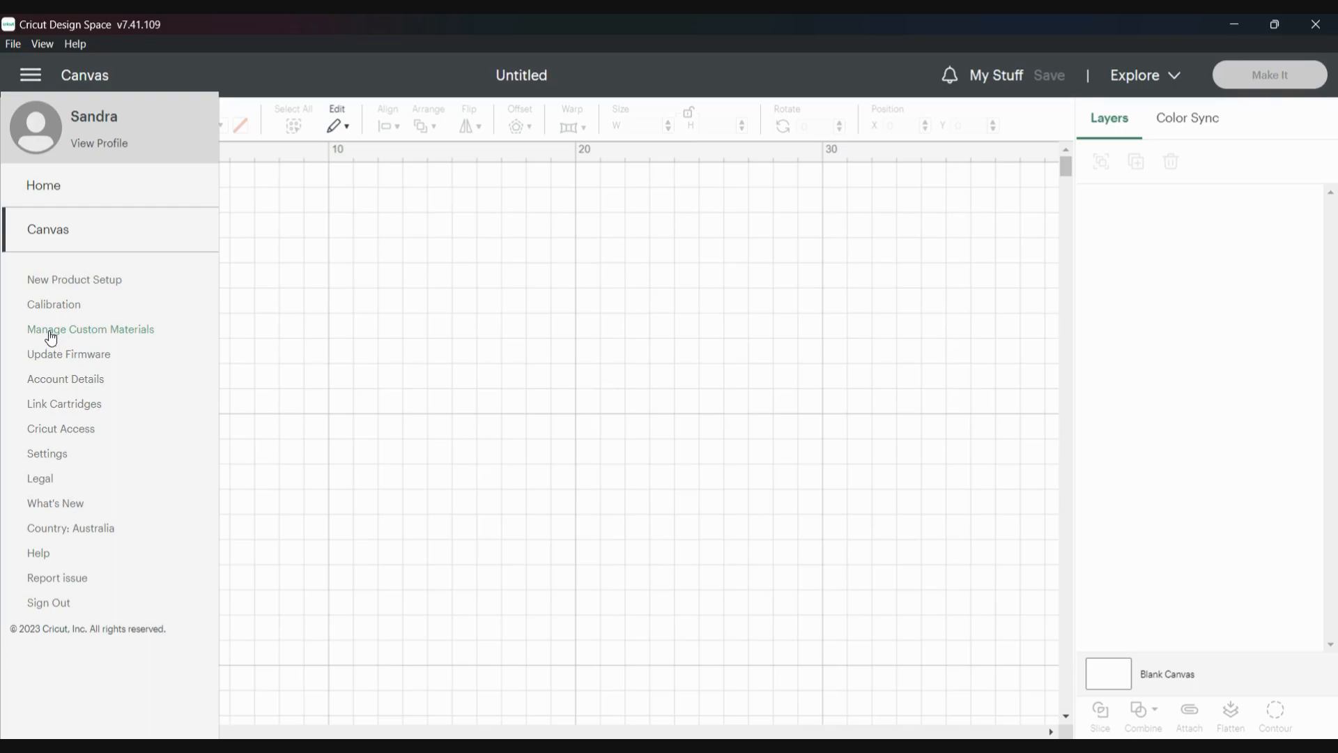
{"action": "left_click", "coordinate": [51, 454]}
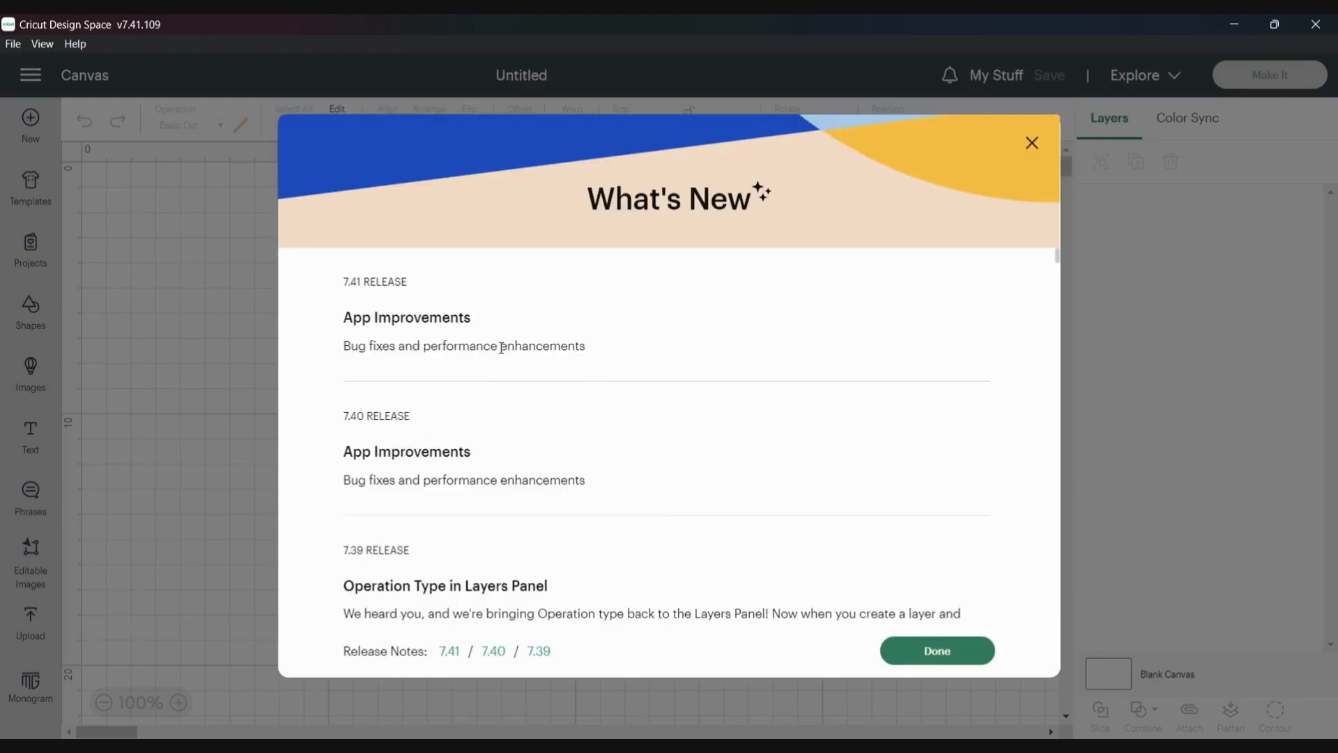
{"action": "scroll", "coordinate": [502, 347], "scroll_direction": "down", "scroll_amount": 4}
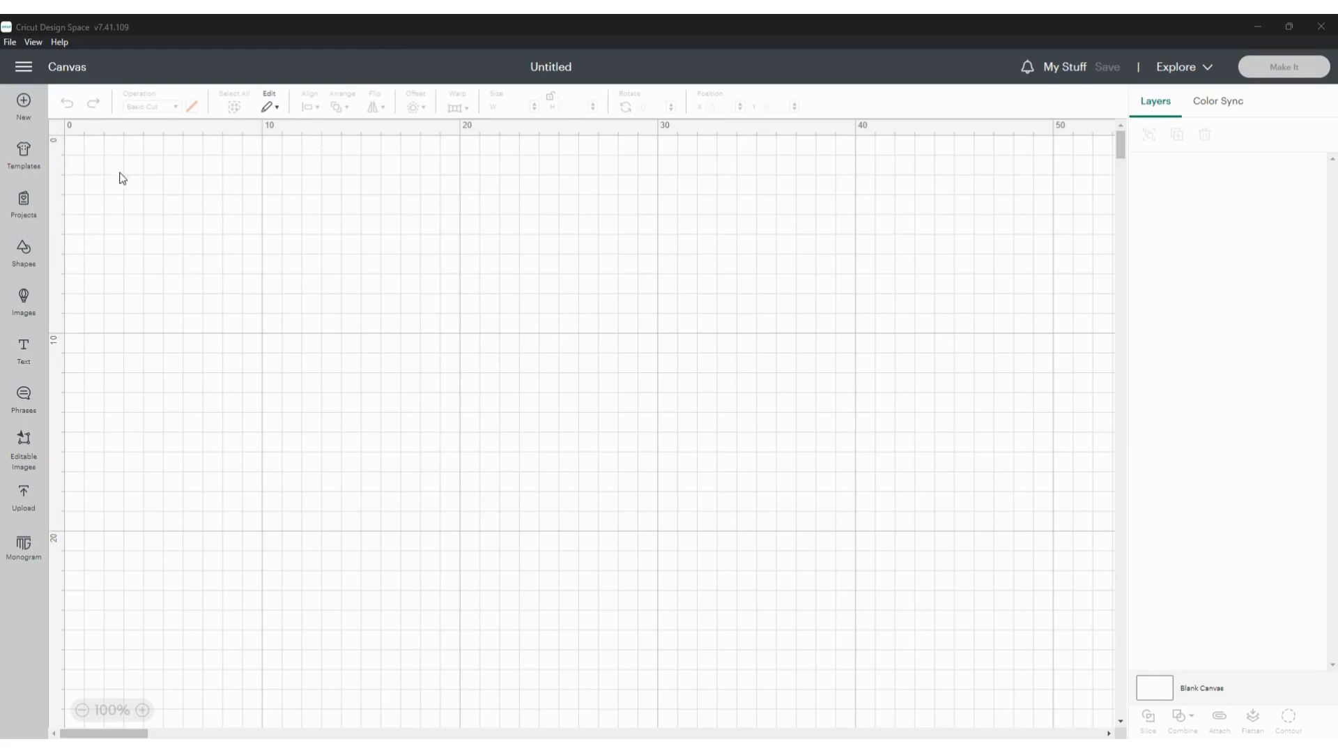
Step: Cycle the canvas background through its alternative grid display styles
{"action": "left_click", "coordinate": [56, 129]}
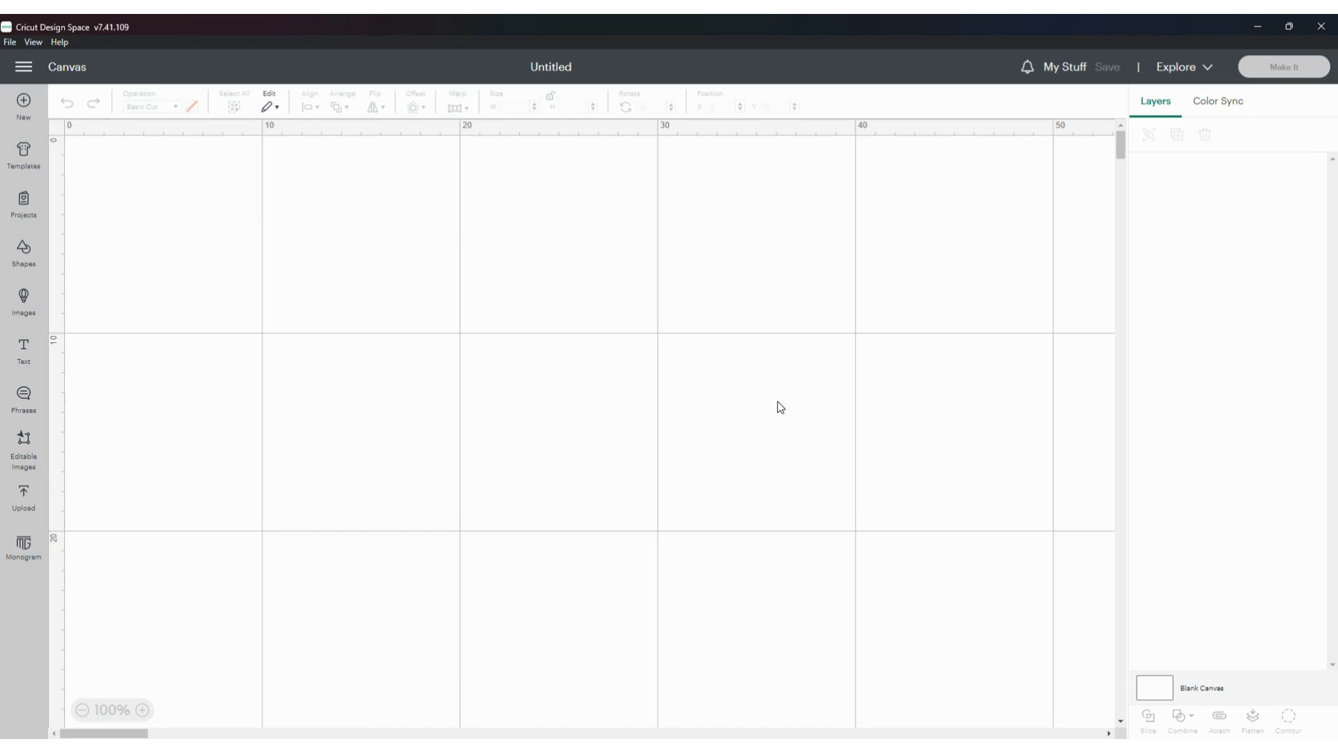
{"action": "left_click", "coordinate": [51, 132]}
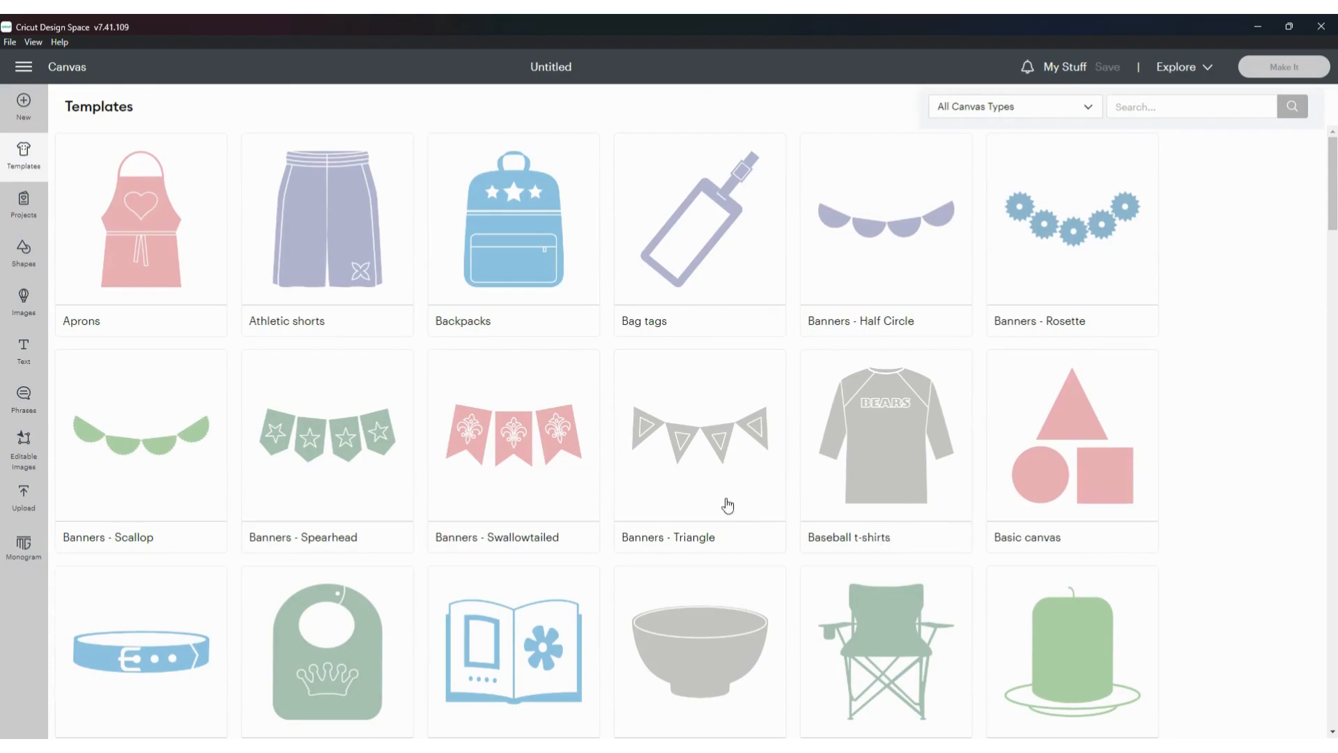
Step: Browse the templates, search them for "tshirt", and load the Maternity t-shirts template on the canvas
{"action": "scroll", "coordinate": [684, 481], "scroll_direction": "down", "scroll_amount": 3}
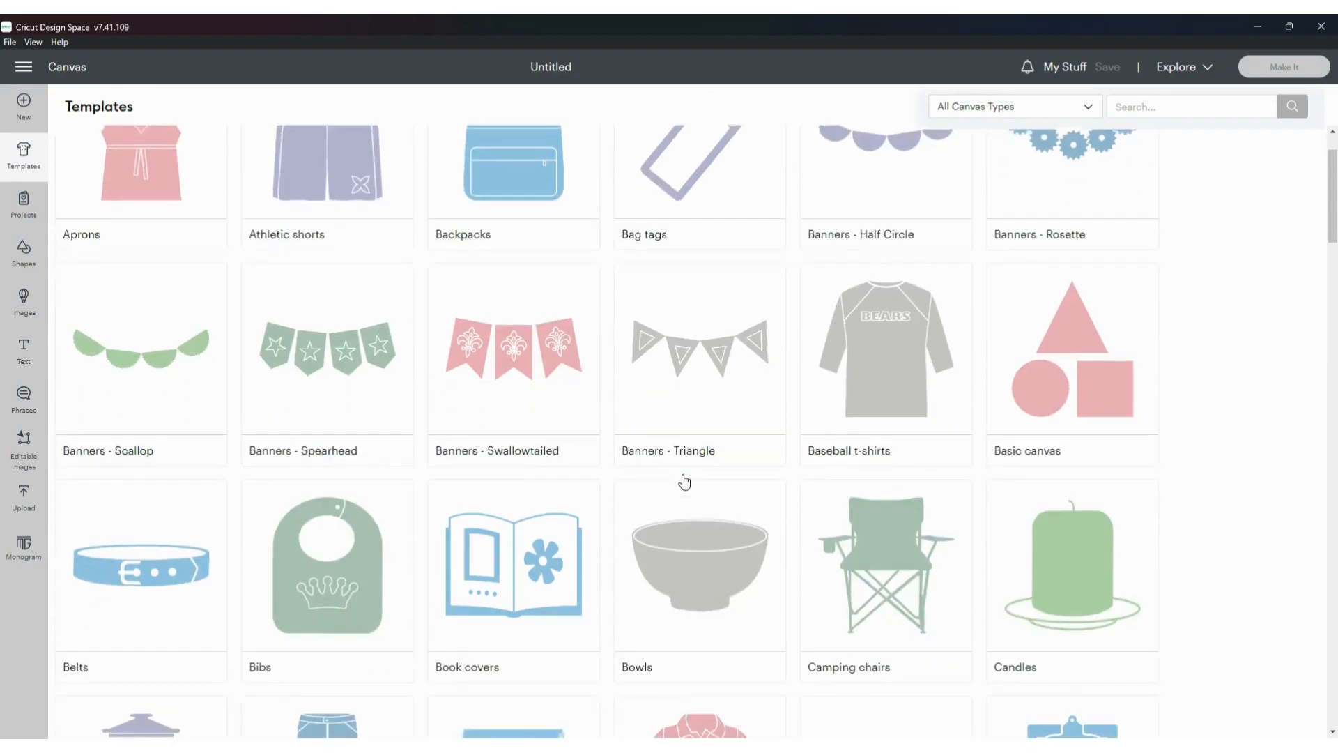
{"action": "scroll", "coordinate": [684, 481], "scroll_direction": "down", "scroll_amount": 10}
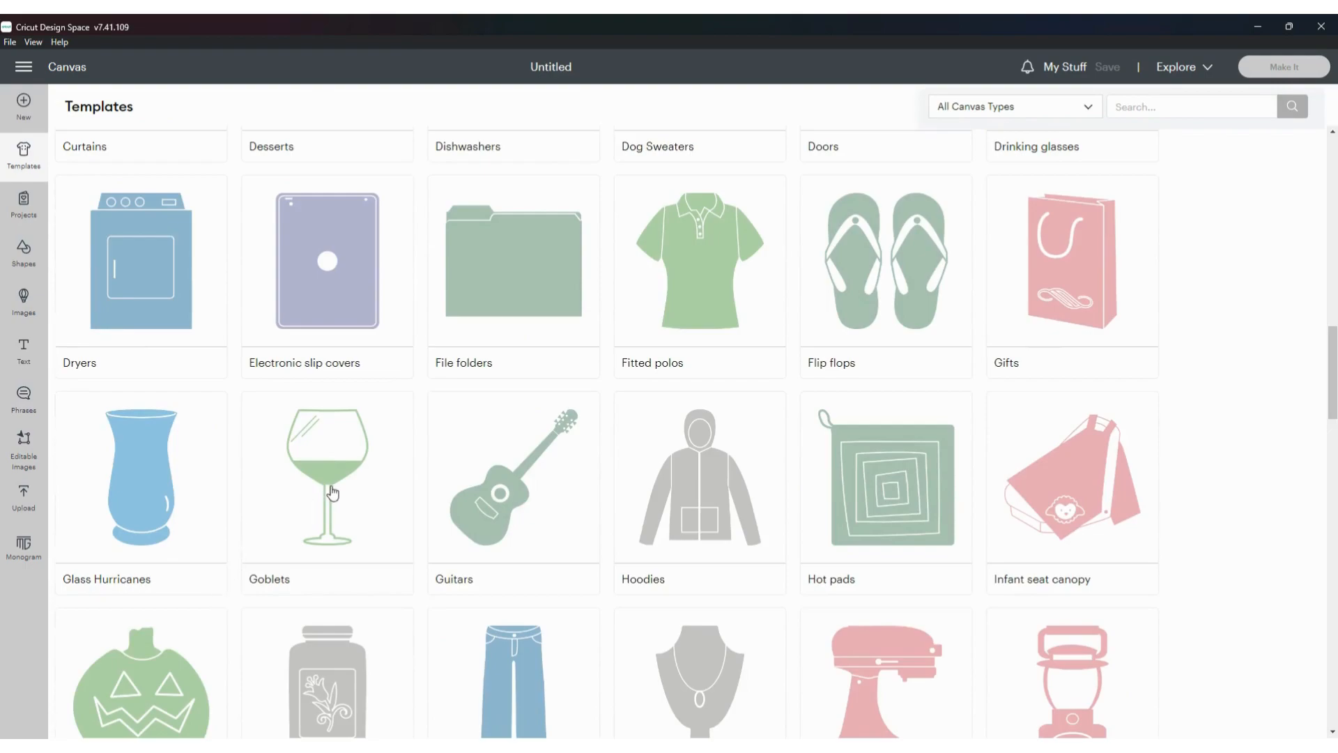
{"action": "scroll", "coordinate": [612, 500], "scroll_direction": "up", "scroll_amount": 9}
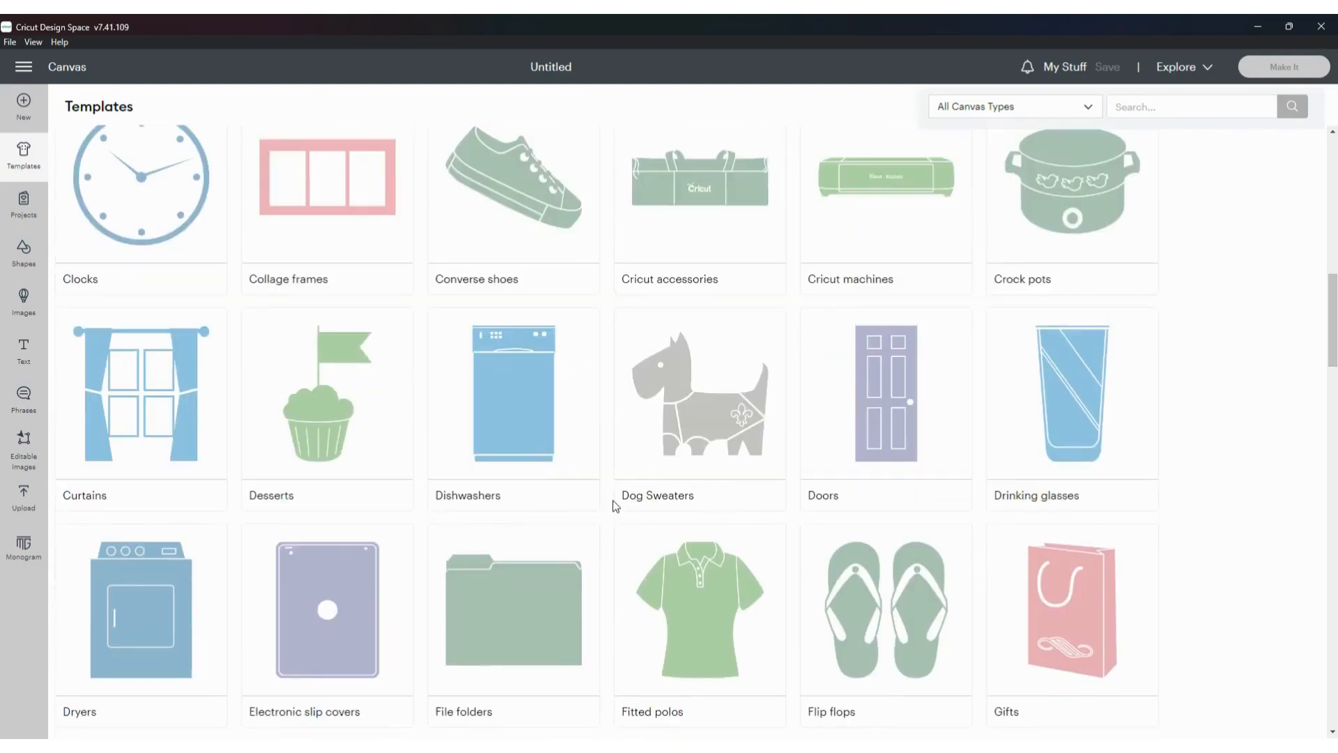
{"action": "scroll", "coordinate": [653, 269], "scroll_direction": "up", "scroll_amount": 6}
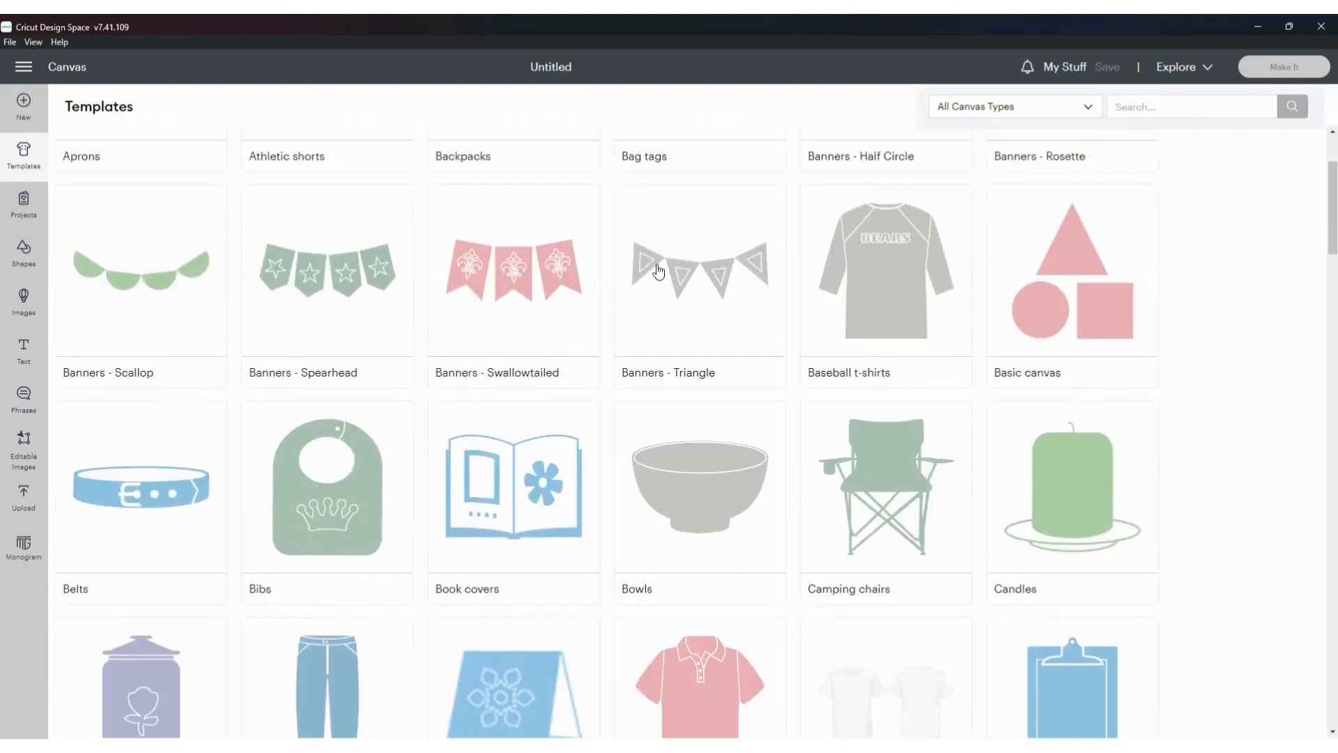
{"action": "left_click", "coordinate": [1146, 106]}
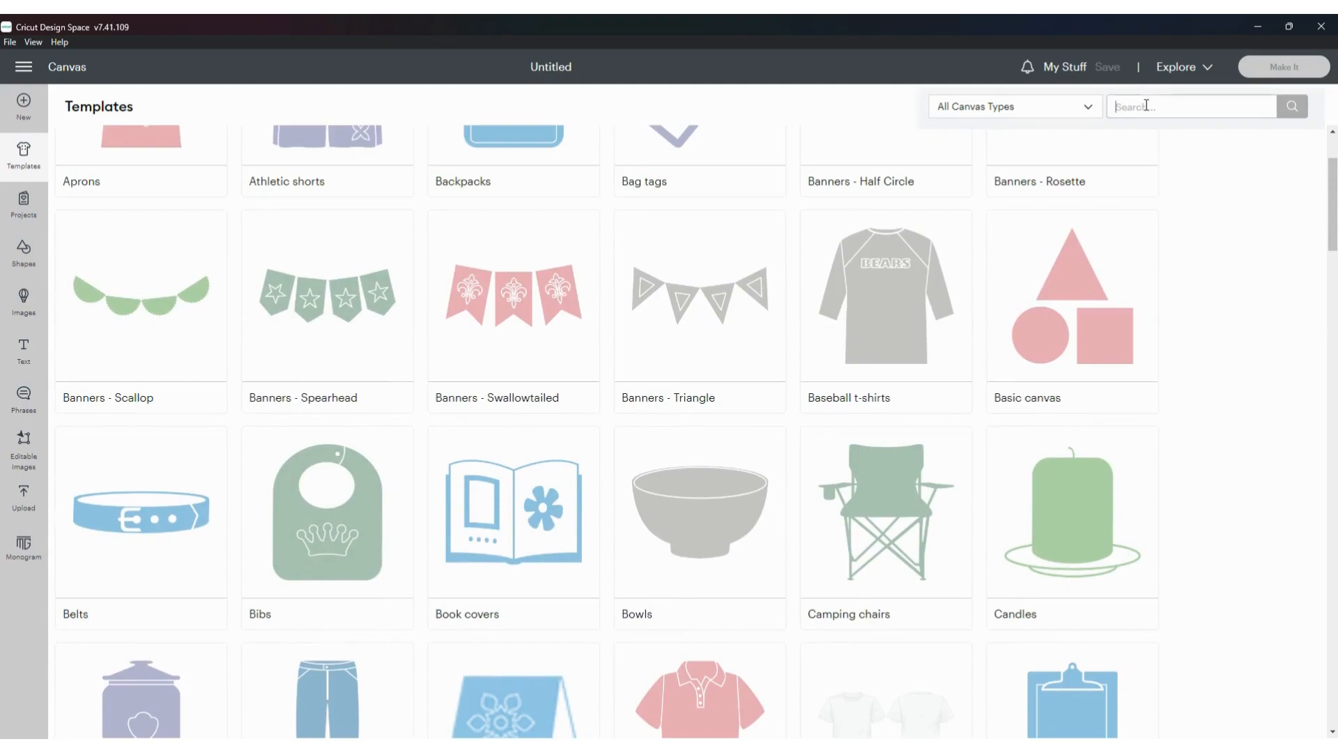
{"action": "type", "text": "tshirt"}
{"action": "key", "text": "Return"}
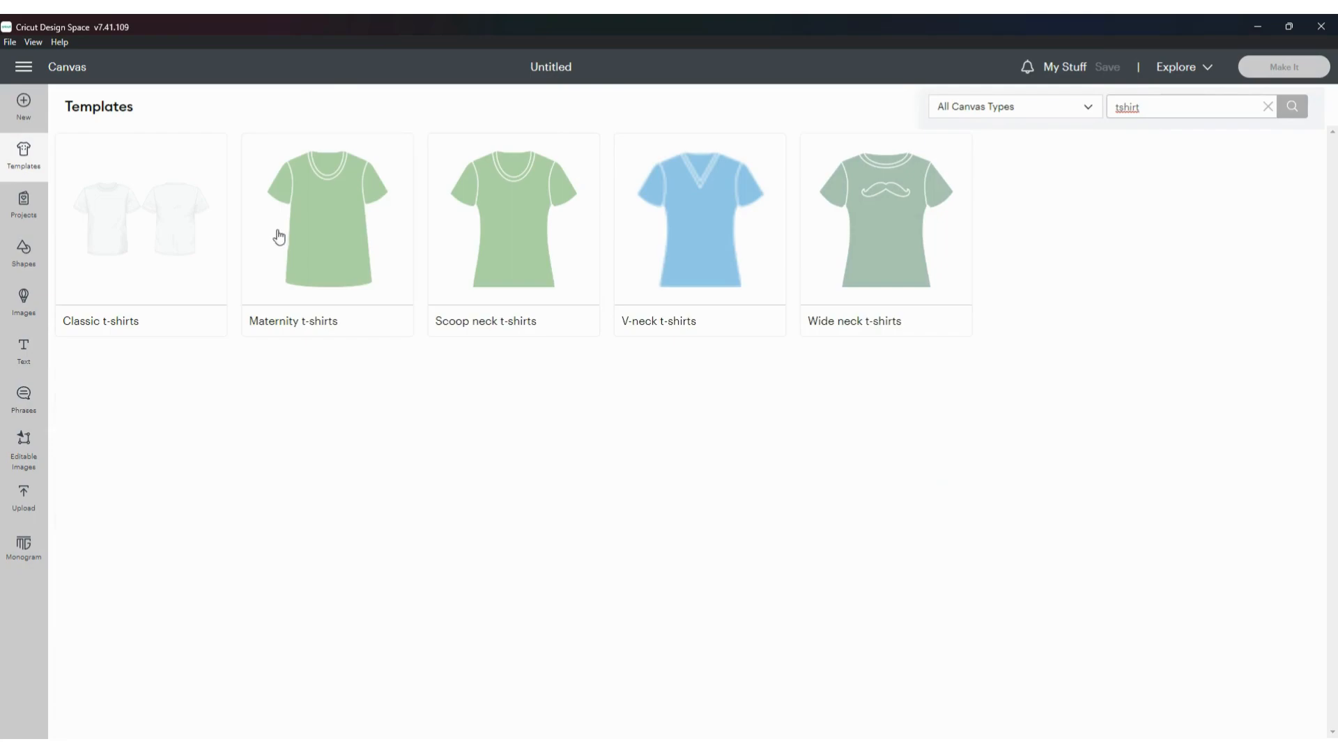
{"action": "left_click", "coordinate": [338, 274]}
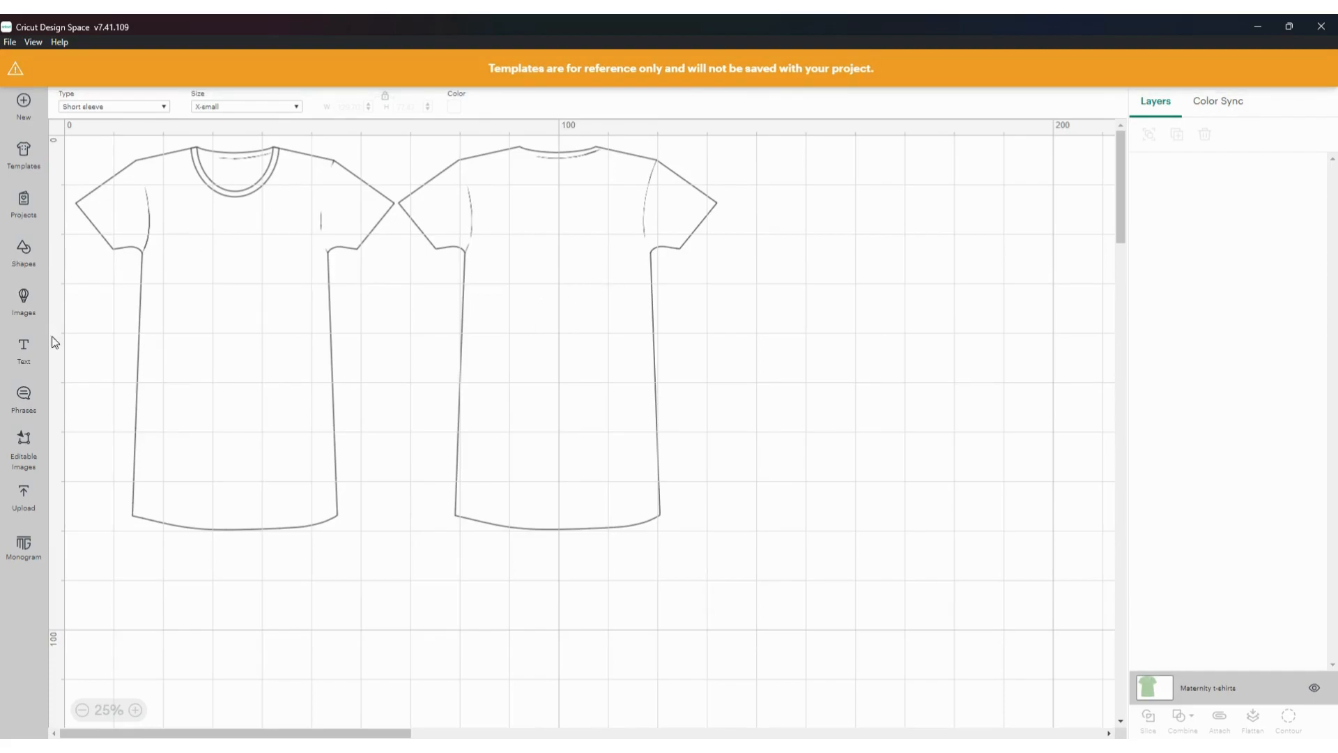
Step: Add a text object, enlarge it to about 32.6 × 12.8 cm, and position it across the front shirt's chest
{"action": "left_click", "coordinate": [23, 348]}
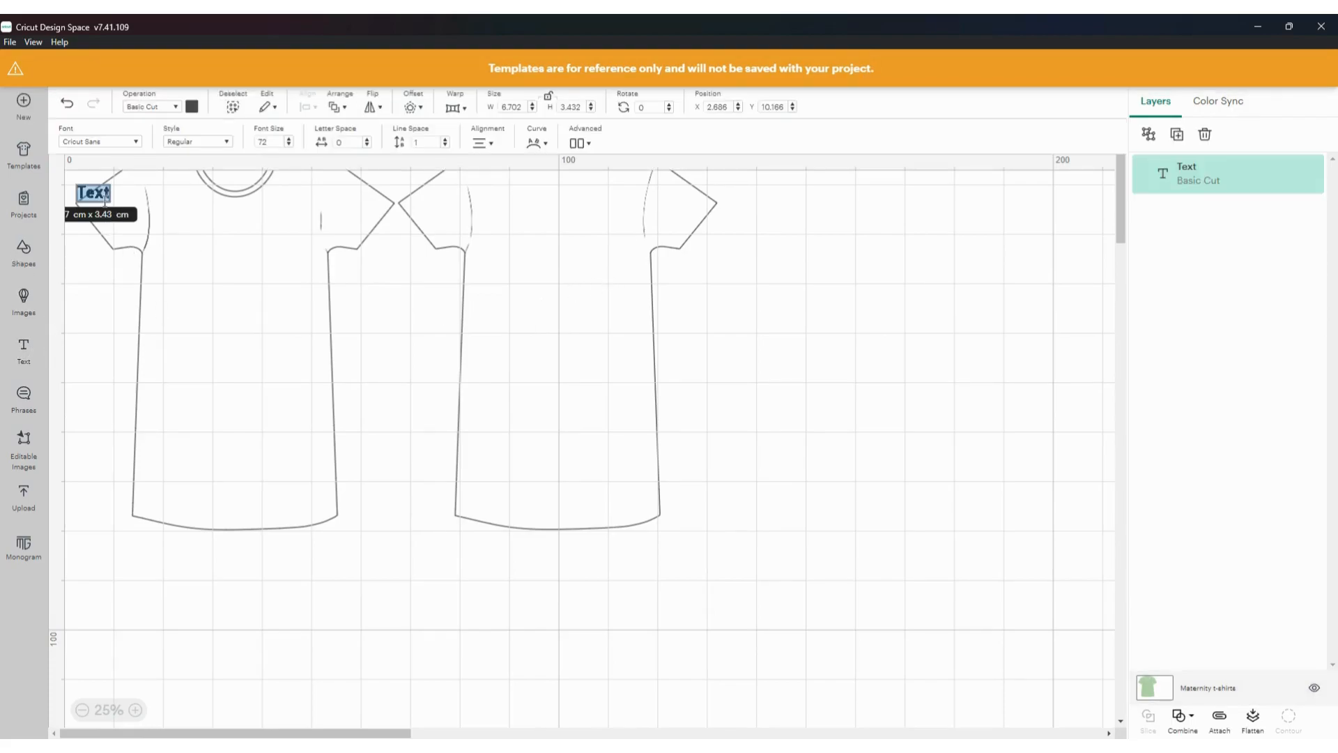
{"action": "left_click", "coordinate": [109, 295]}
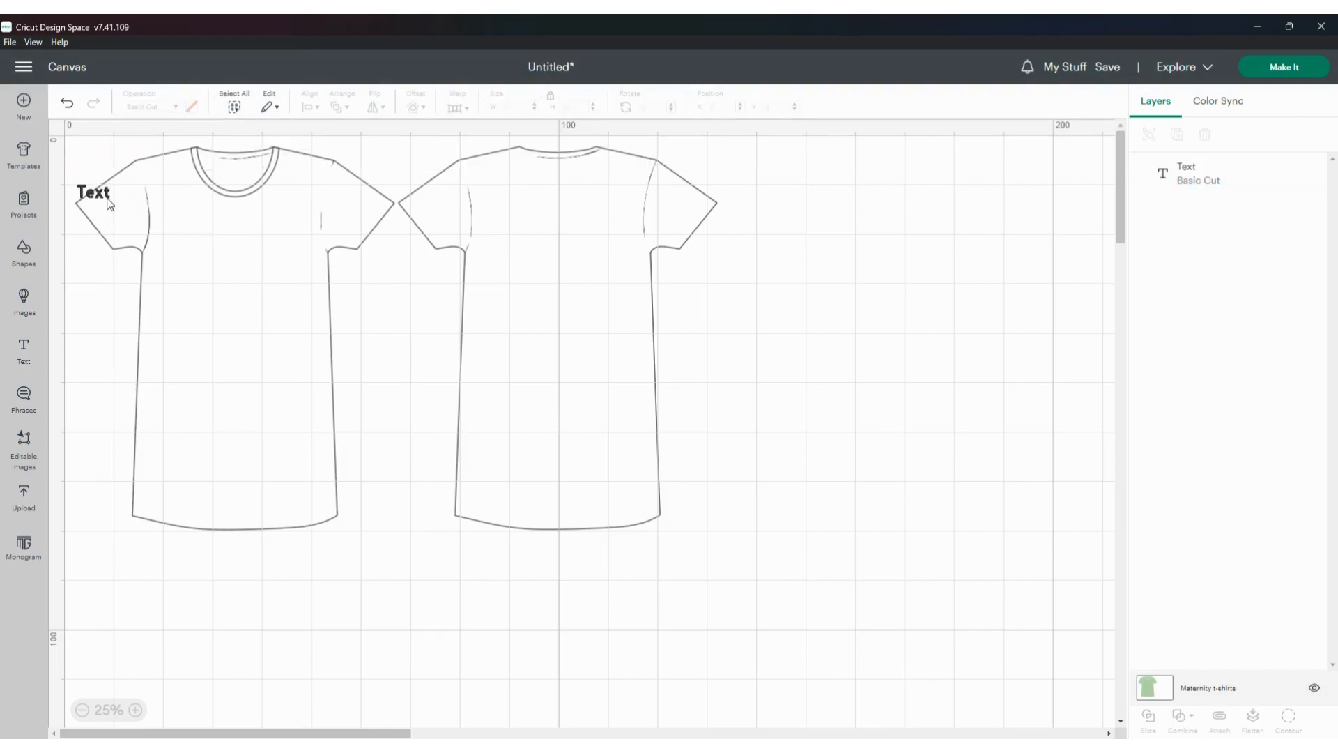
{"action": "left_click_drag", "start_coordinate": [108, 203], "coordinate": [320, 342]}
{"action": "left_click_drag", "start_coordinate": [186, 286], "coordinate": [158, 278]}
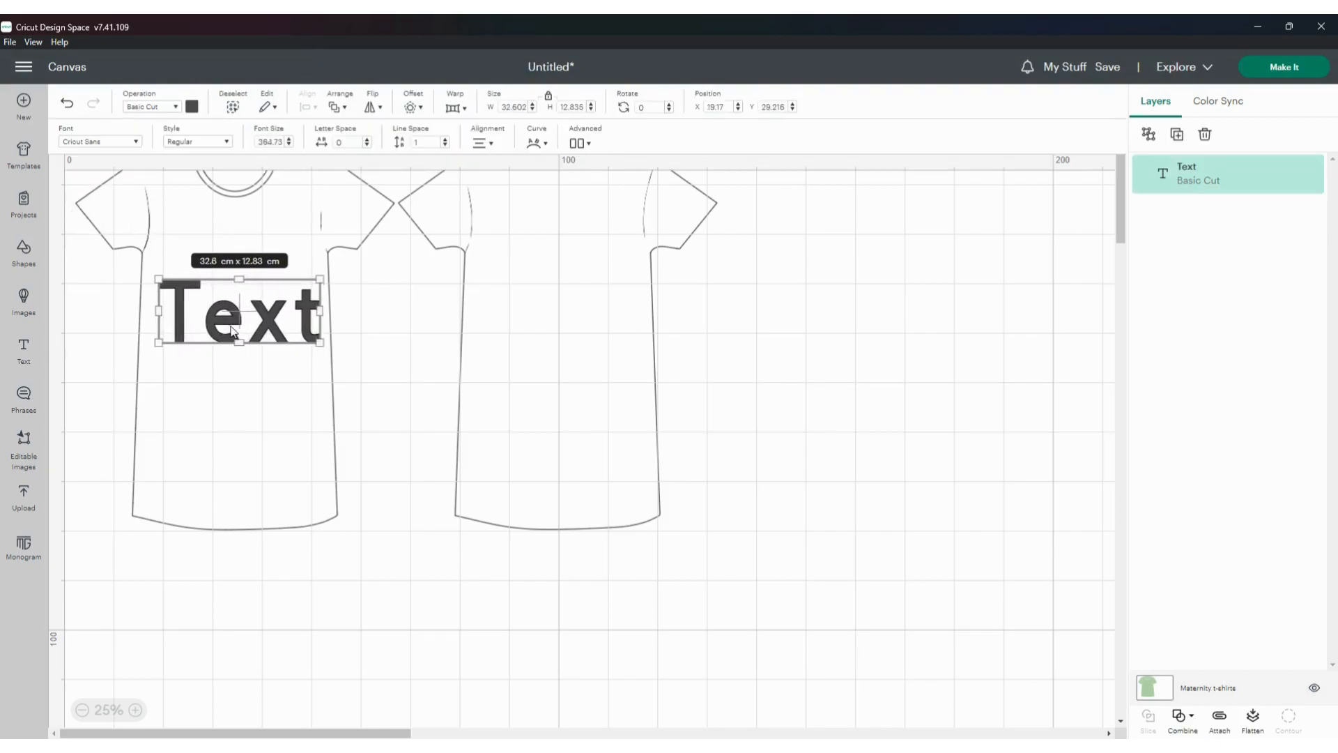
{"action": "left_click_drag", "start_coordinate": [242, 333], "coordinate": [309, 307]}
{"action": "left_click_drag", "start_coordinate": [162, 307], "coordinate": [170, 305]}
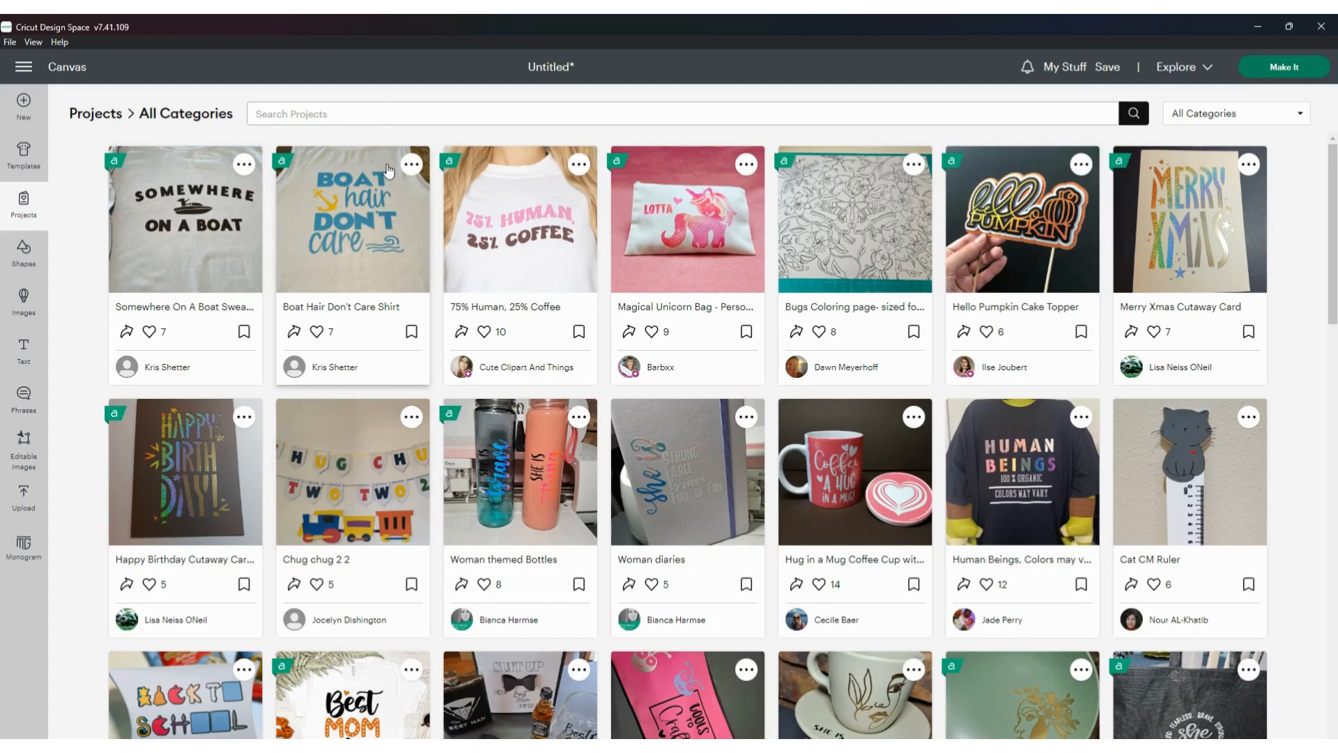
Step: Browse the ready-made projects, and search the Cricut image library for "pumpkin"
{"action": "type", "text": "d"}
{"action": "key", "text": "Return"}
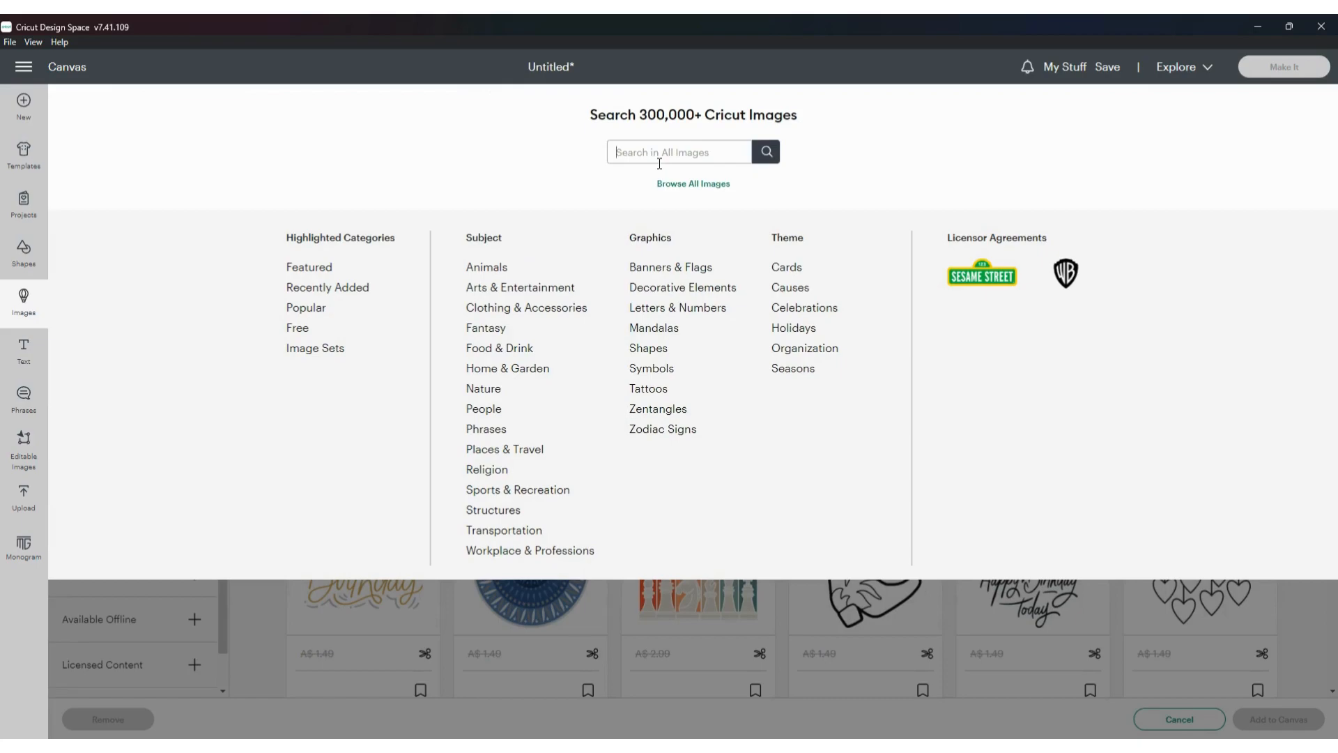
{"action": "type", "text": "pumpkin"}
{"action": "key", "text": "Return"}
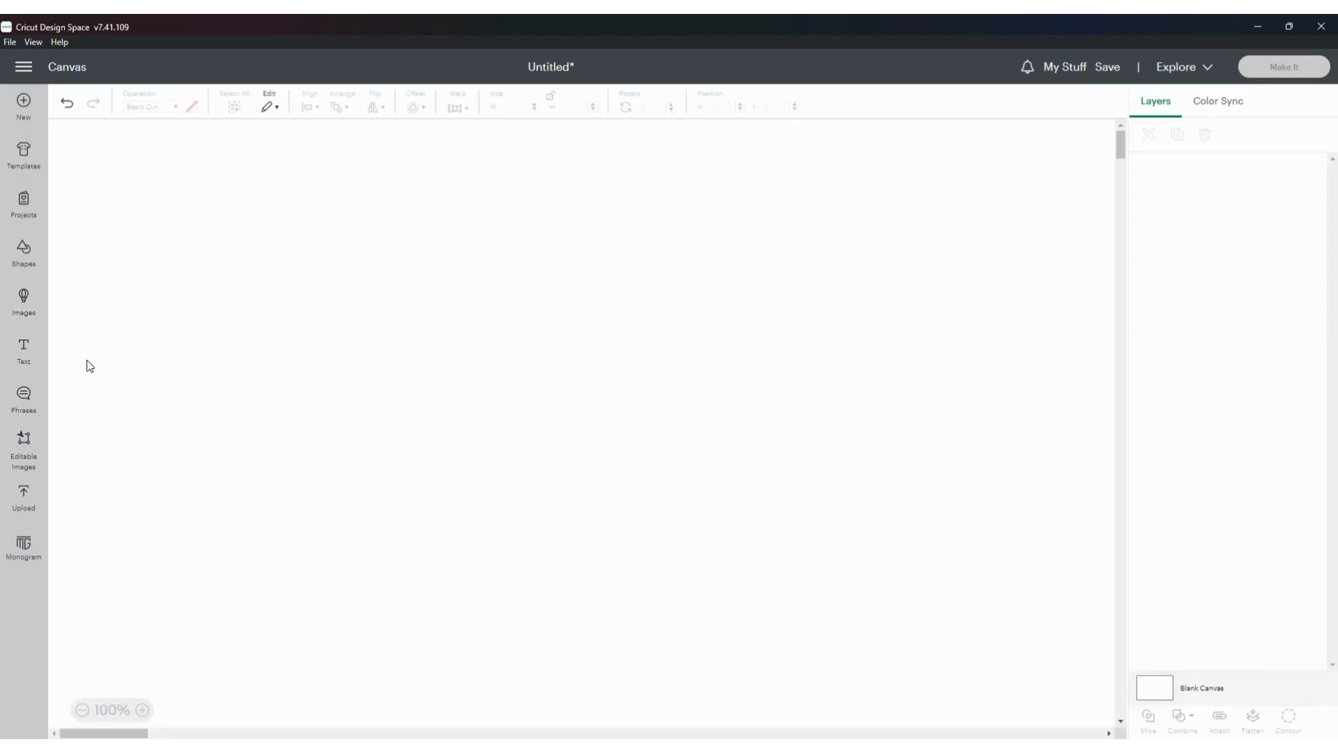
Step: Add a text object near the canvas's upper-left area and enlarge it to about 12.7 × 5 cm
{"action": "left_click", "coordinate": [24, 348]}
{"action": "double_click", "coordinate": [153, 367]}
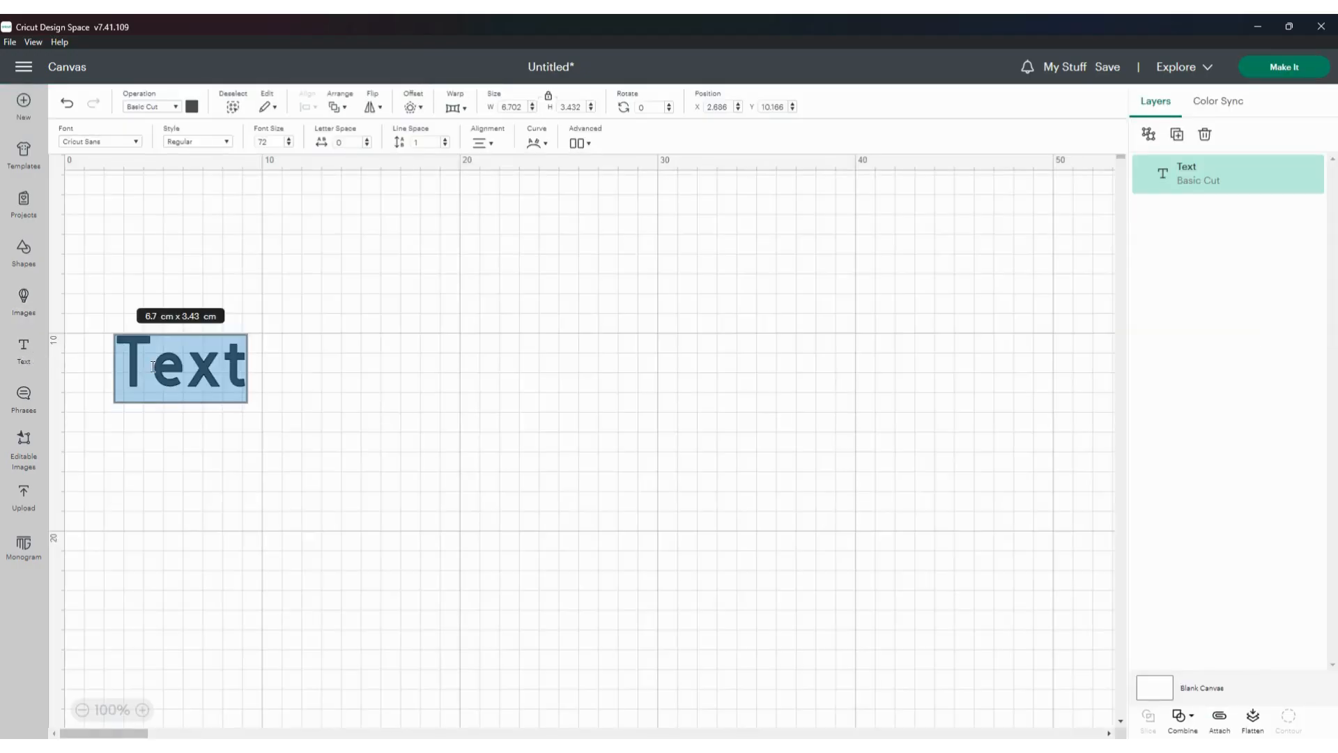
{"action": "left_click", "coordinate": [327, 427]}
{"action": "left_click_drag", "start_coordinate": [206, 387], "coordinate": [252, 283]}
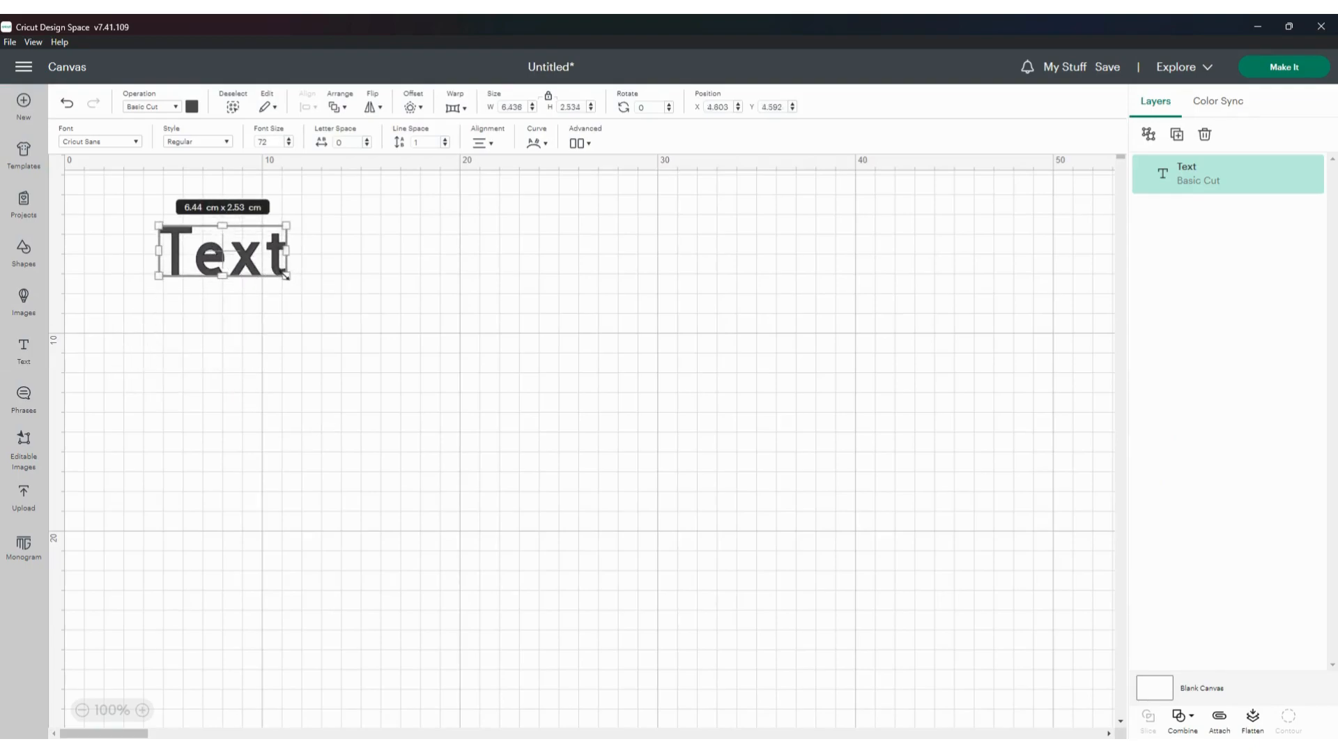
{"action": "left_click_drag", "start_coordinate": [285, 276], "coordinate": [410, 324]}
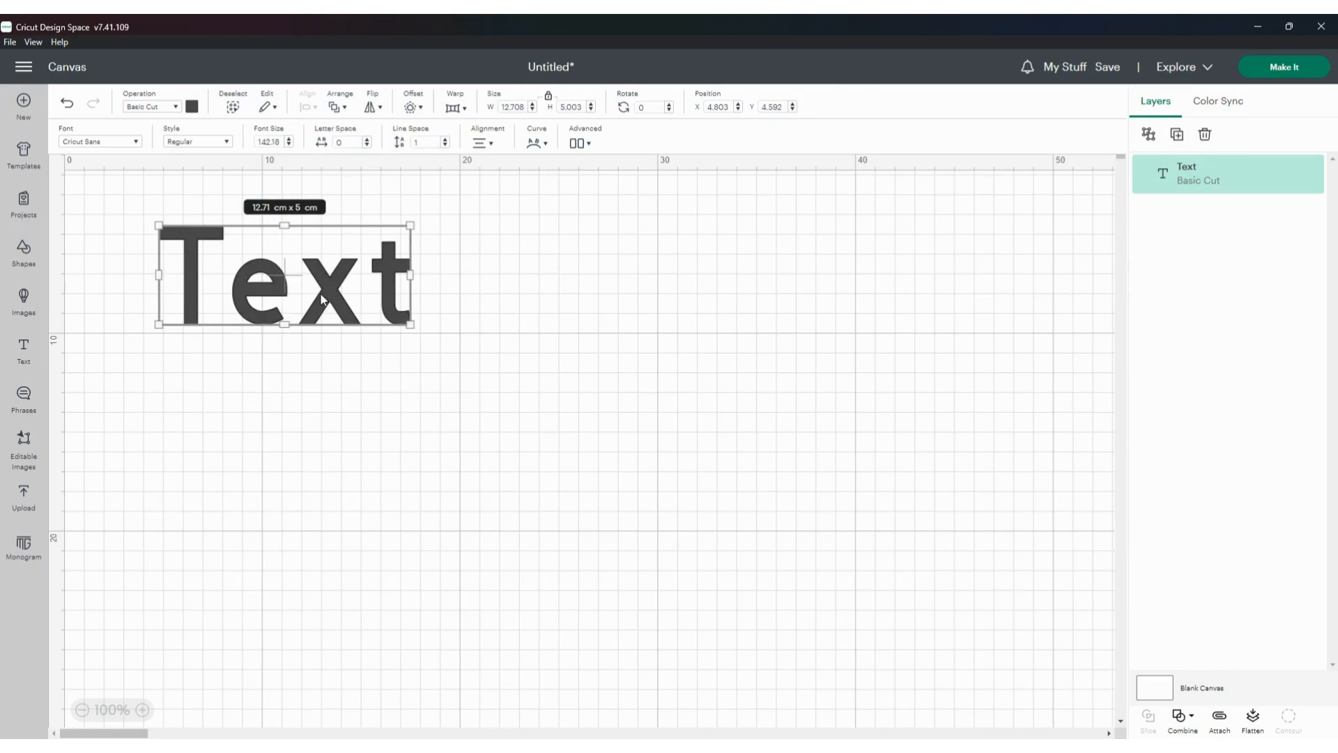
Step: Replace the text object's placeholder wording with the person's first name
{"action": "double_click", "coordinate": [319, 293]}
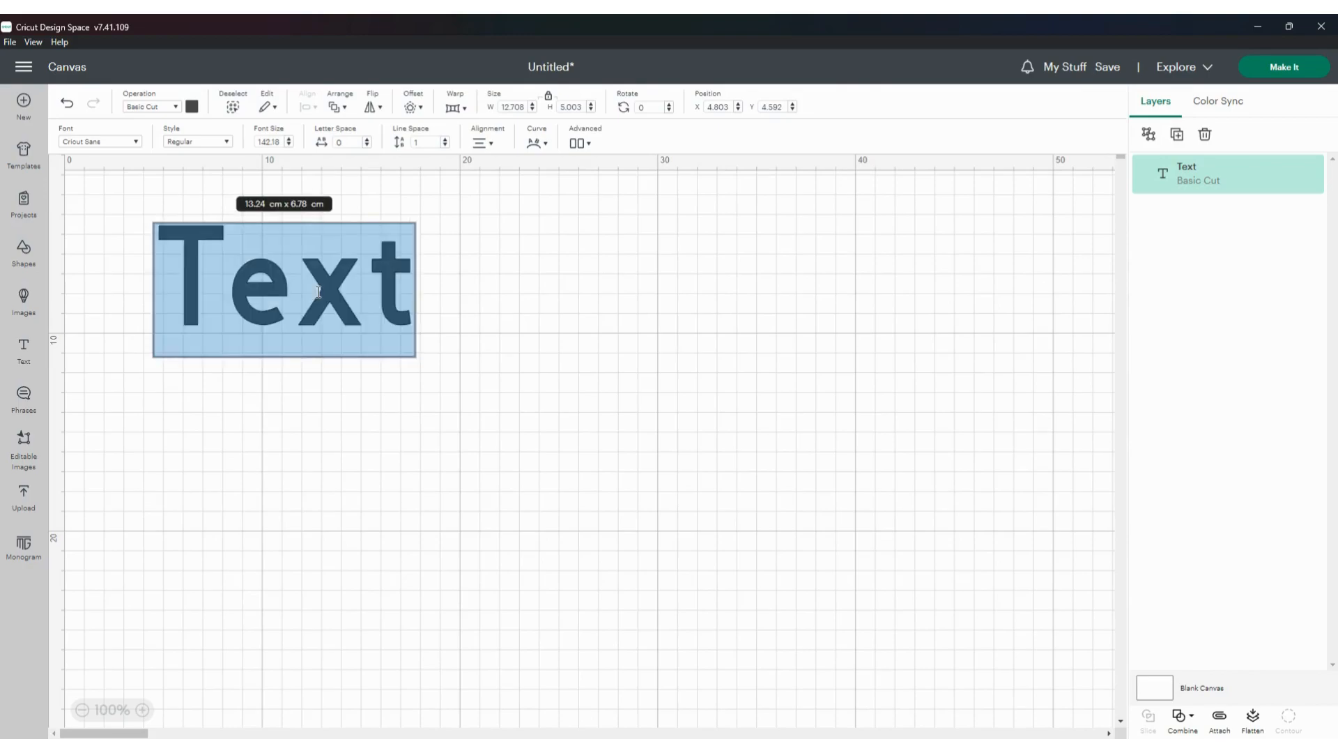
{"action": "type", "text": "Sandrf5a"}
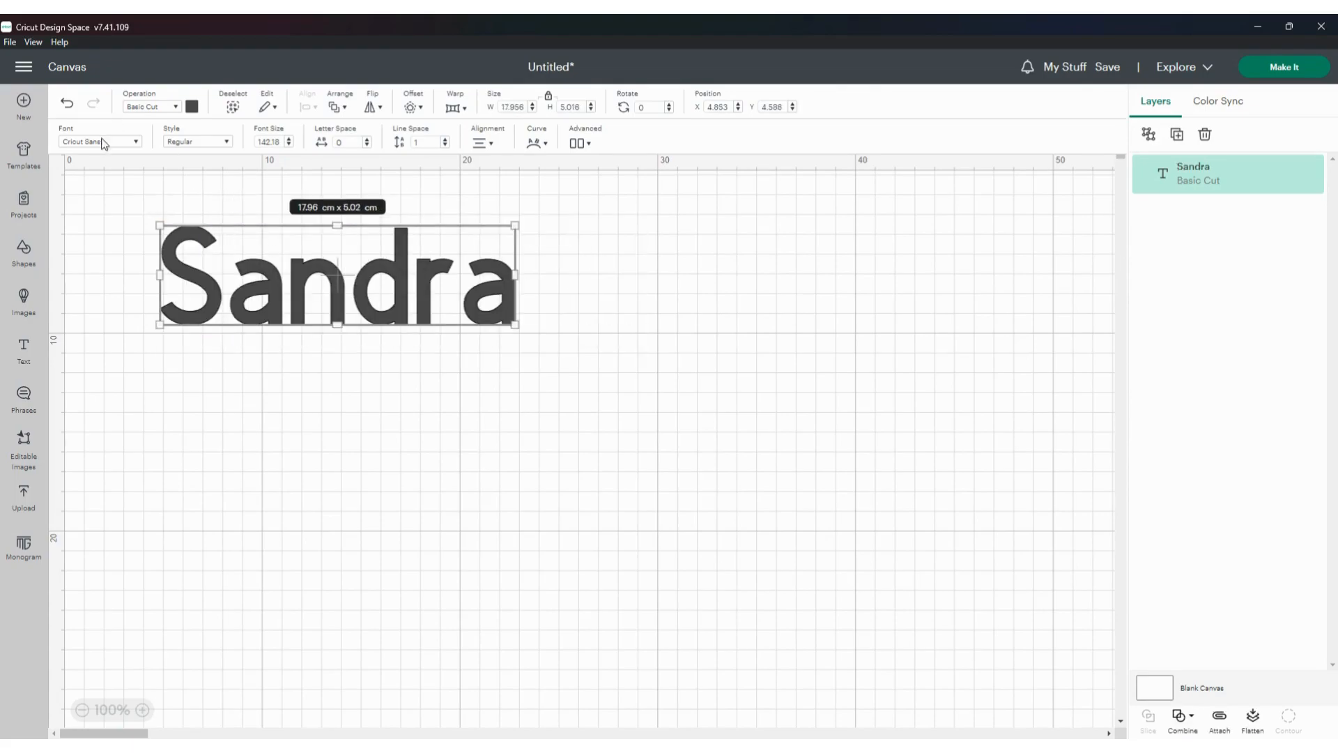
Step: Browse the Cricut, System and Bookmarked font lists, and apply the Culinary font to the name text
{"action": "left_click", "coordinate": [137, 143]}
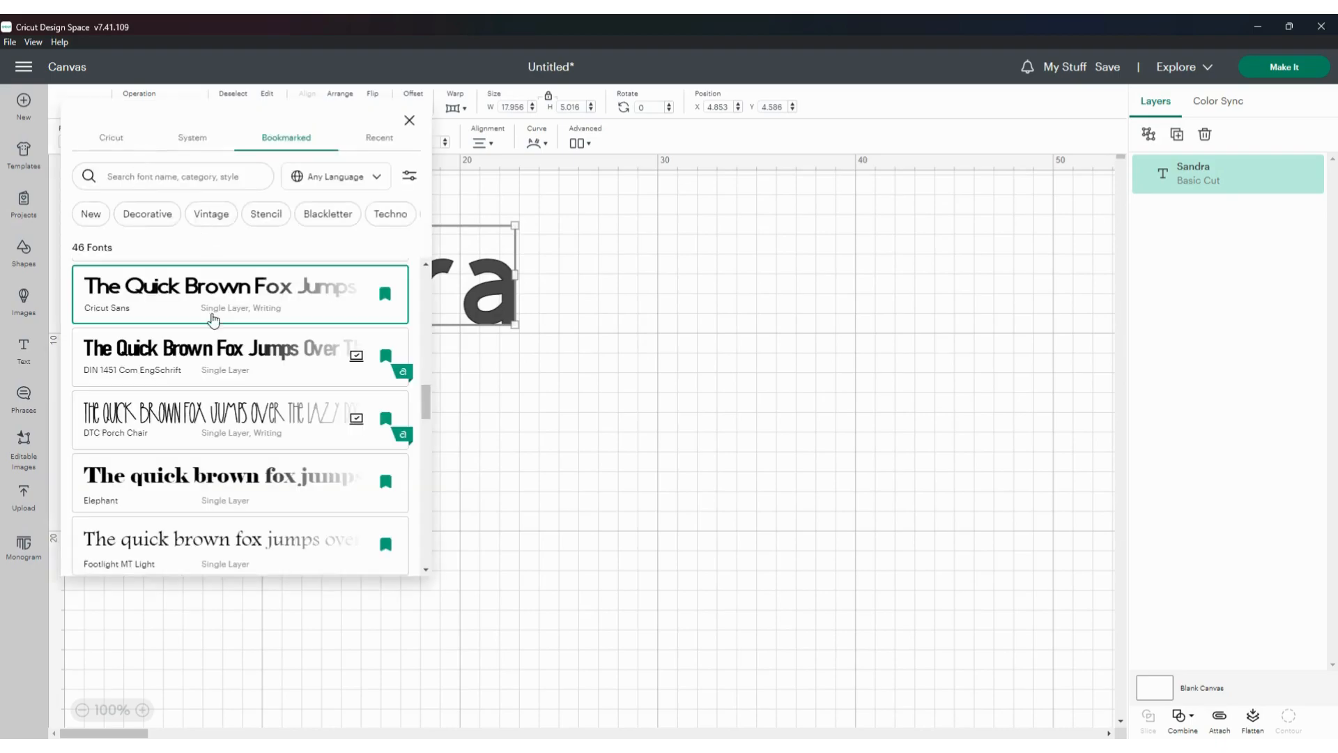
{"action": "left_click", "coordinate": [114, 151]}
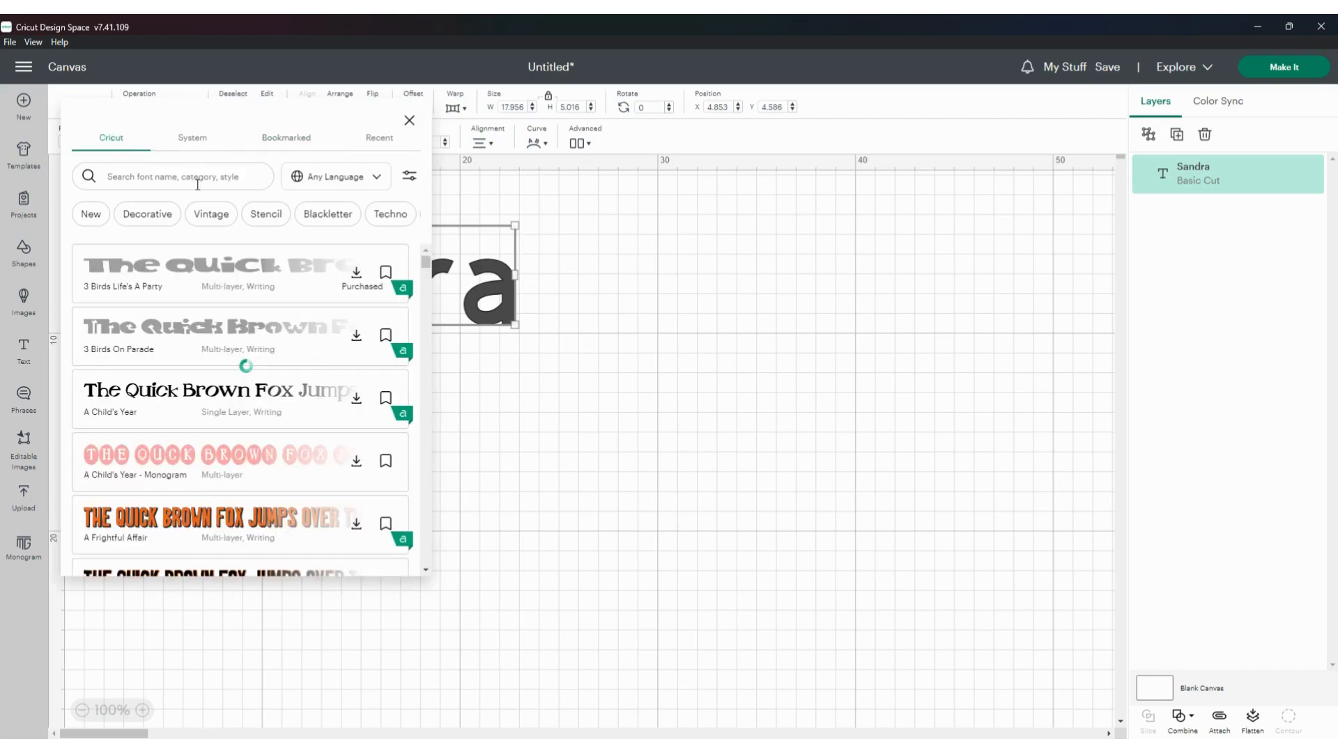
{"action": "left_click", "coordinate": [197, 144]}
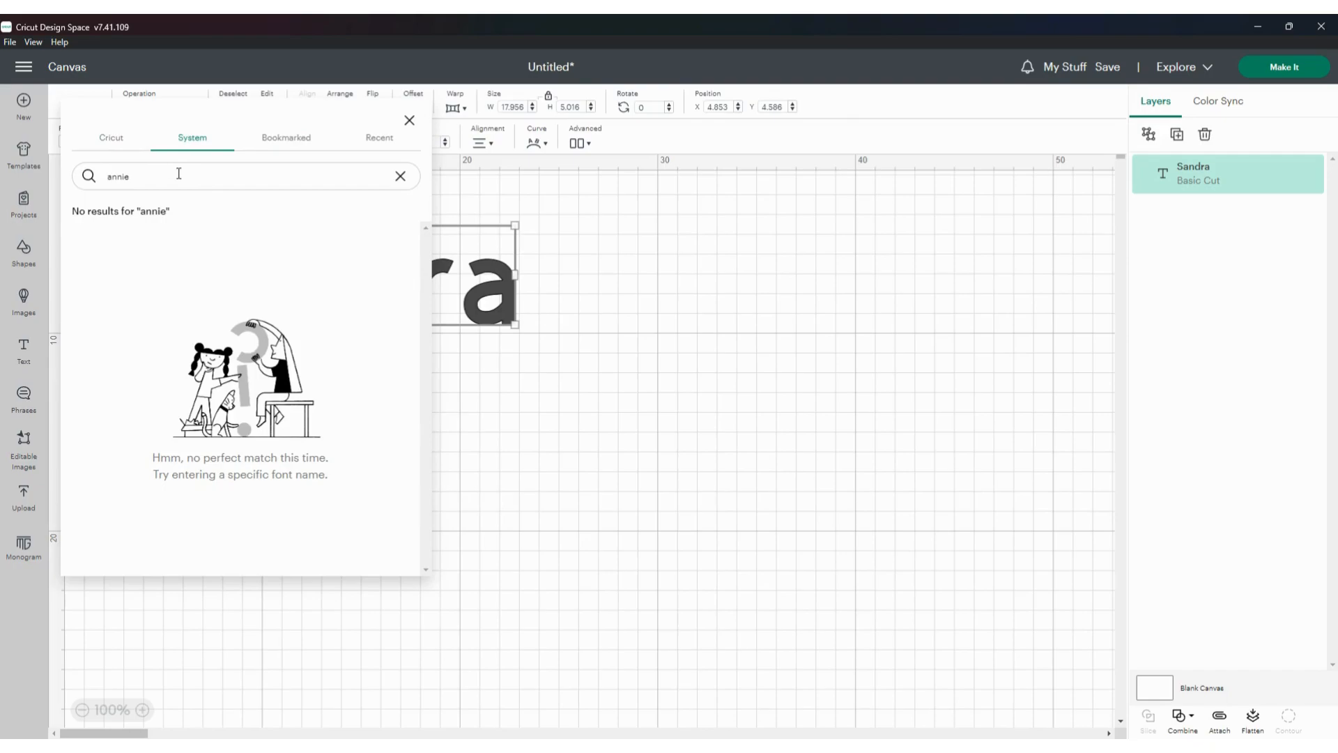
{"action": "left_click", "coordinate": [400, 176]}
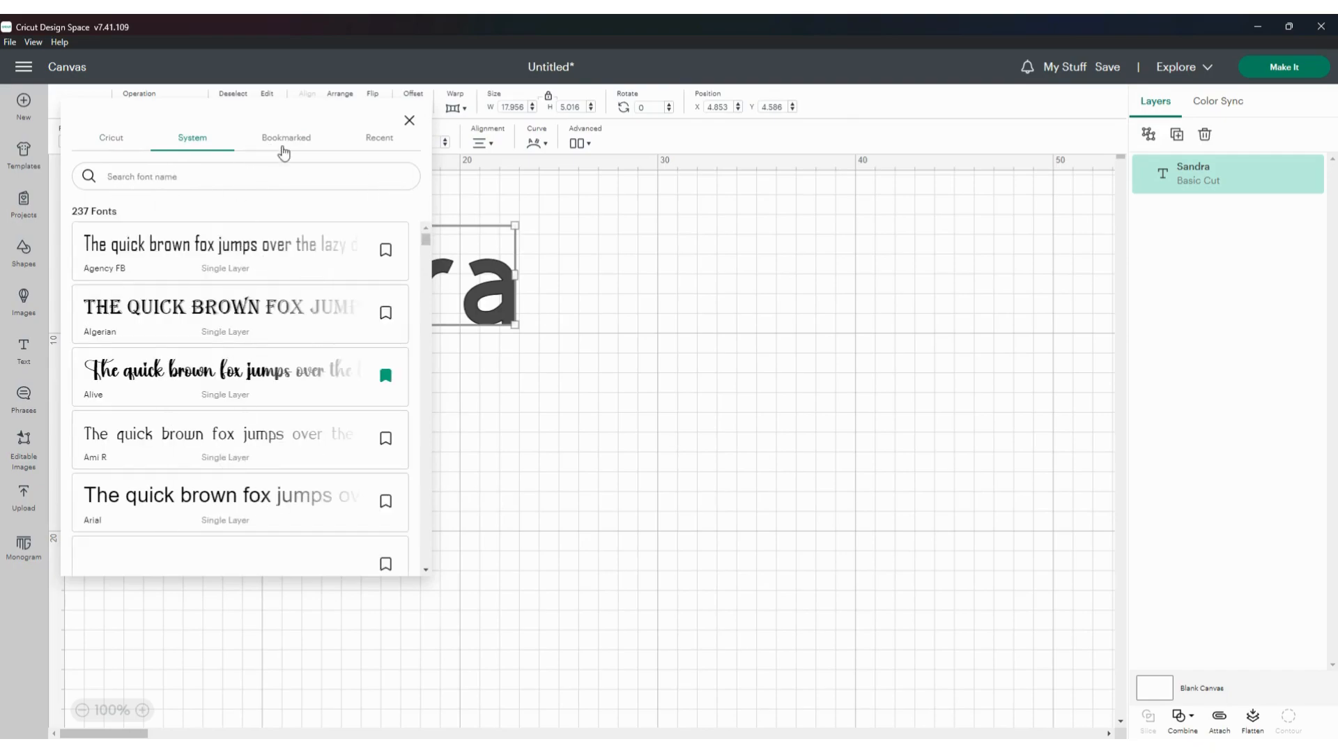
{"action": "left_click", "coordinate": [292, 143]}
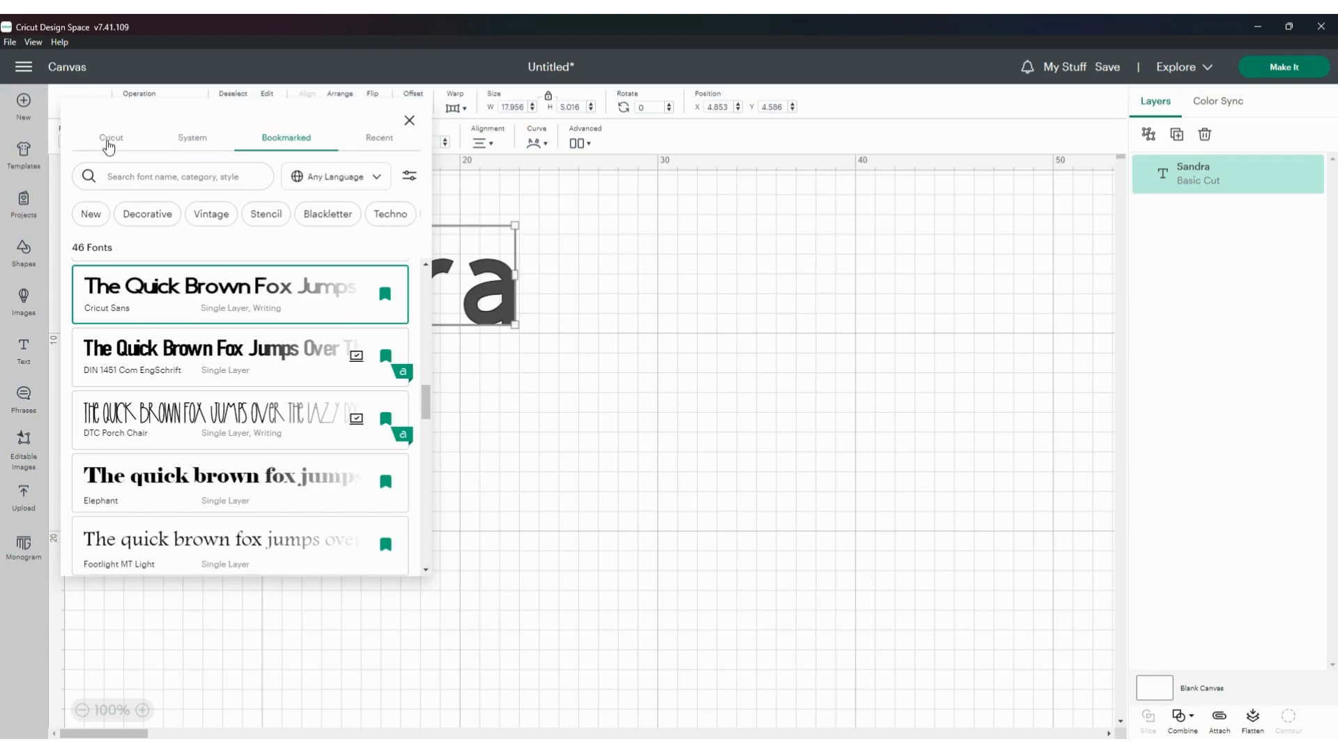
{"action": "left_click_drag", "start_coordinate": [425, 405], "coordinate": [446, 283]}
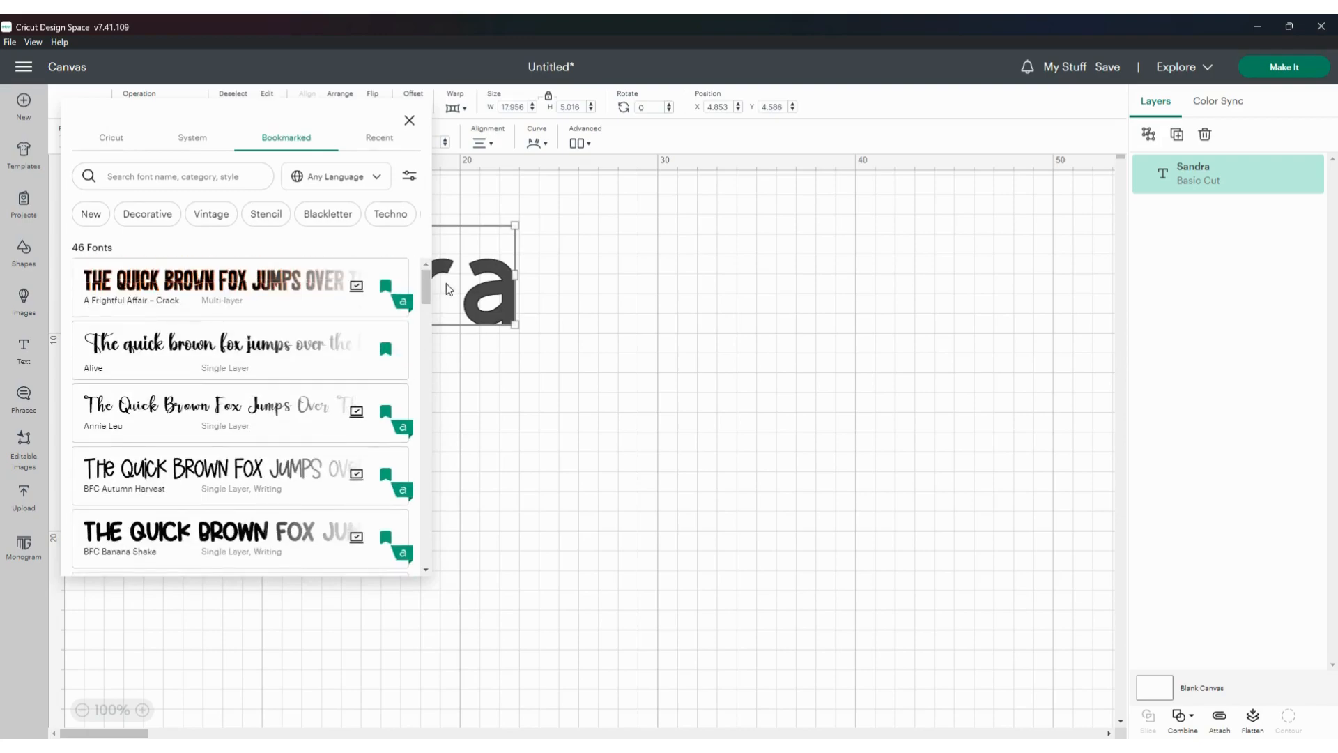
{"action": "left_click", "coordinate": [114, 143]}
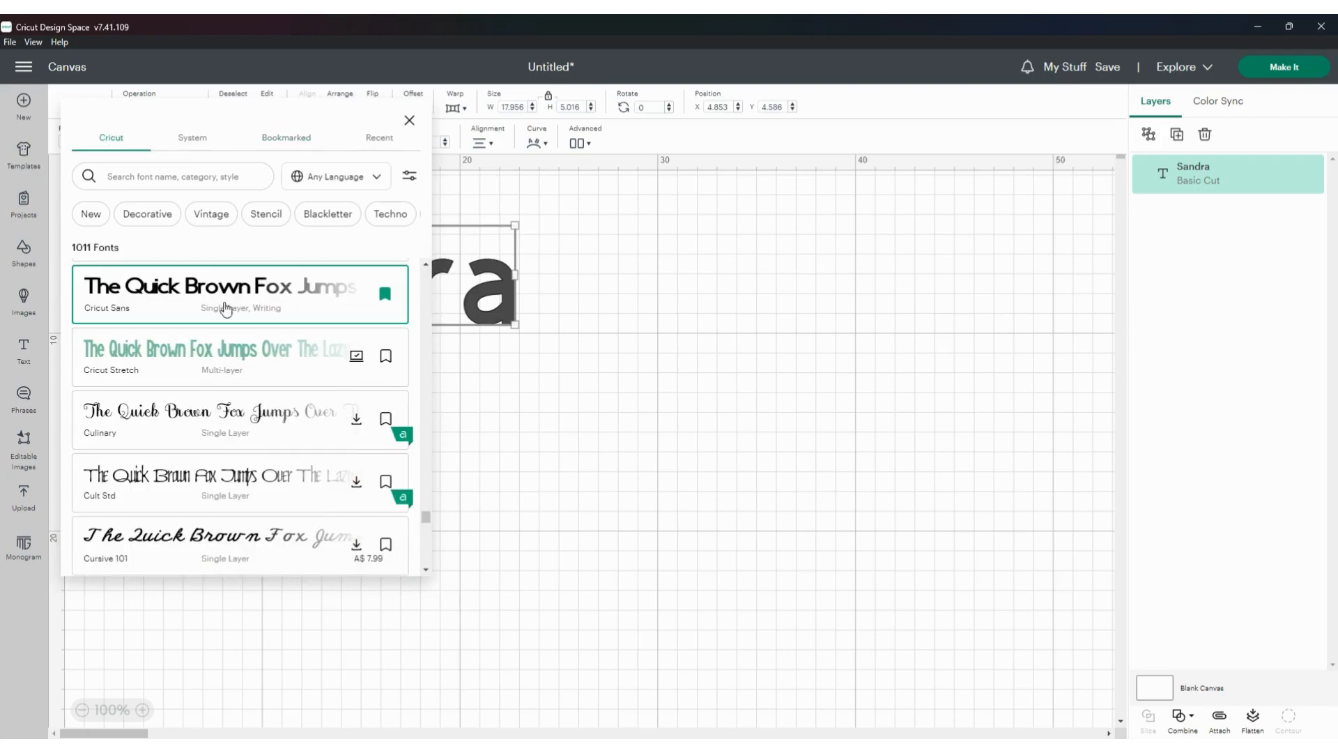
{"action": "left_click", "coordinate": [257, 426]}
{"action": "left_click", "coordinate": [557, 431]}
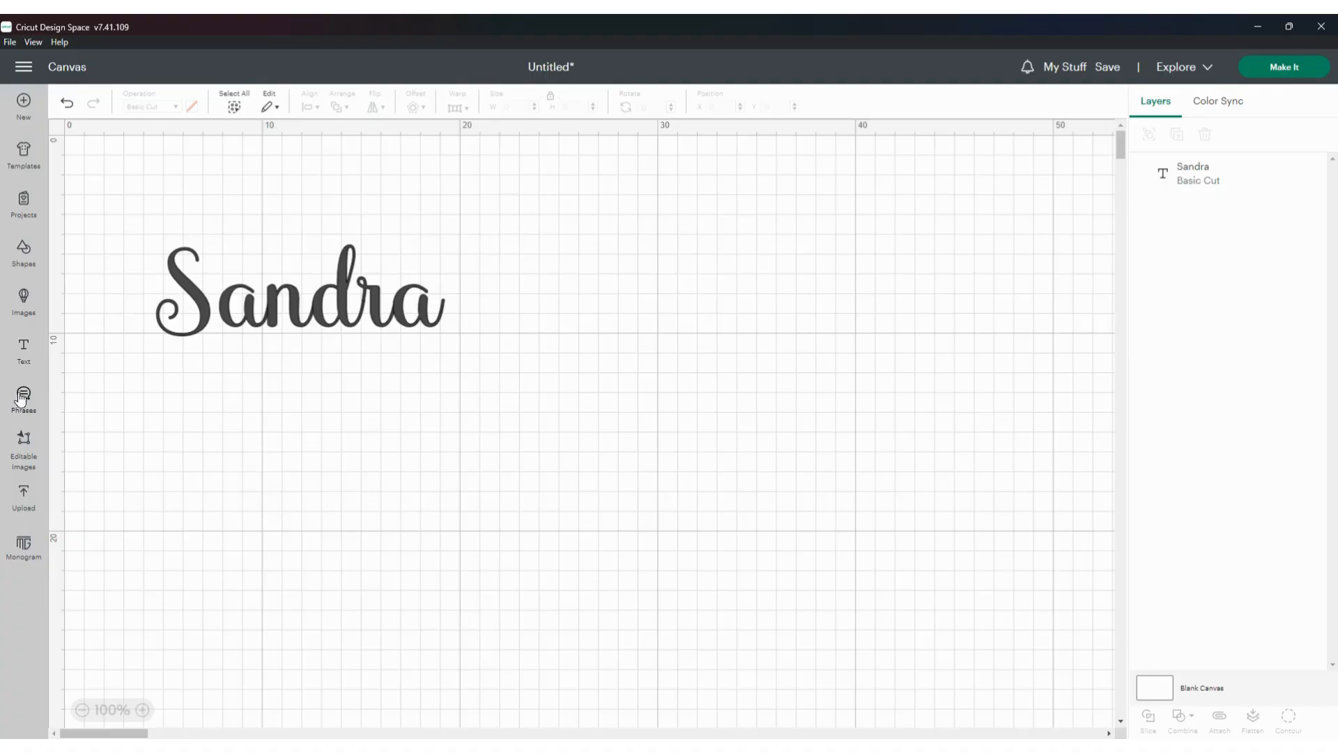
Step: Browse the ready-made phrase designs in the Phrases library
{"action": "left_click", "coordinate": [23, 399]}
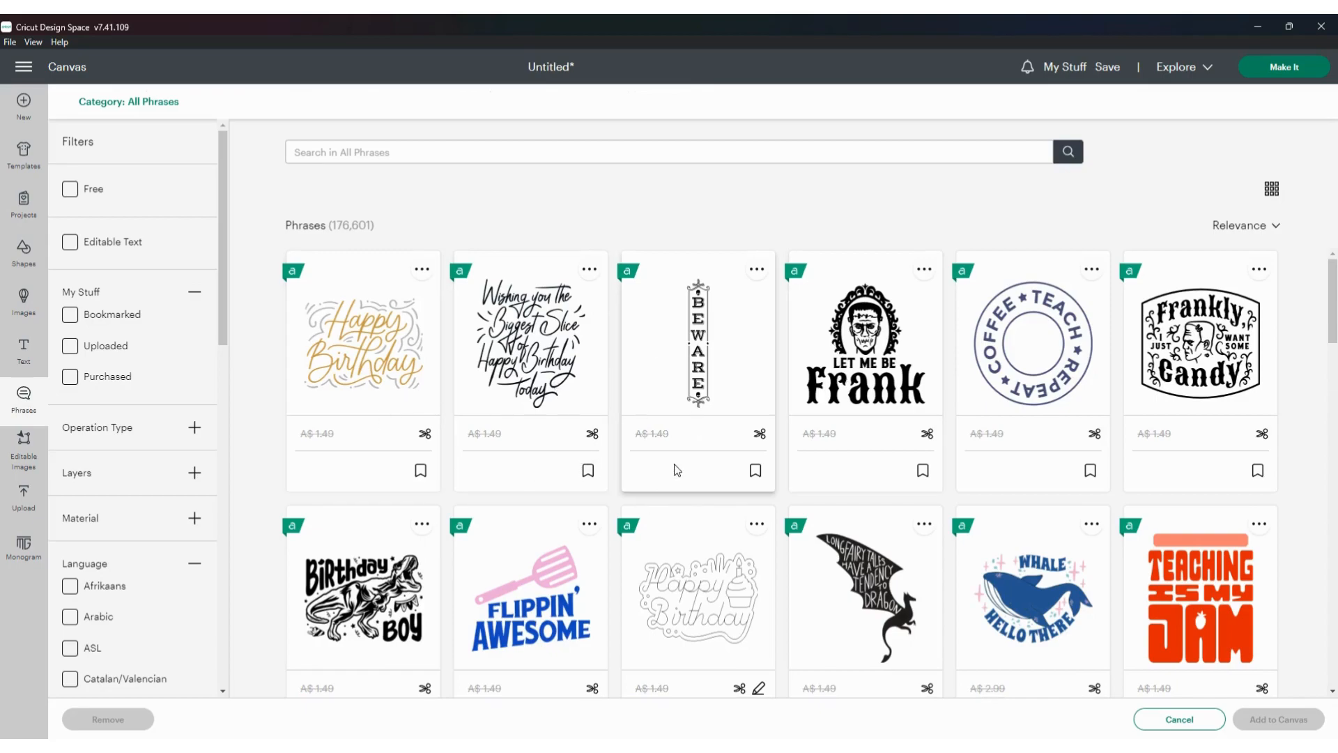
{"action": "scroll", "coordinate": [1199, 419], "scroll_direction": "down", "scroll_amount": 1}
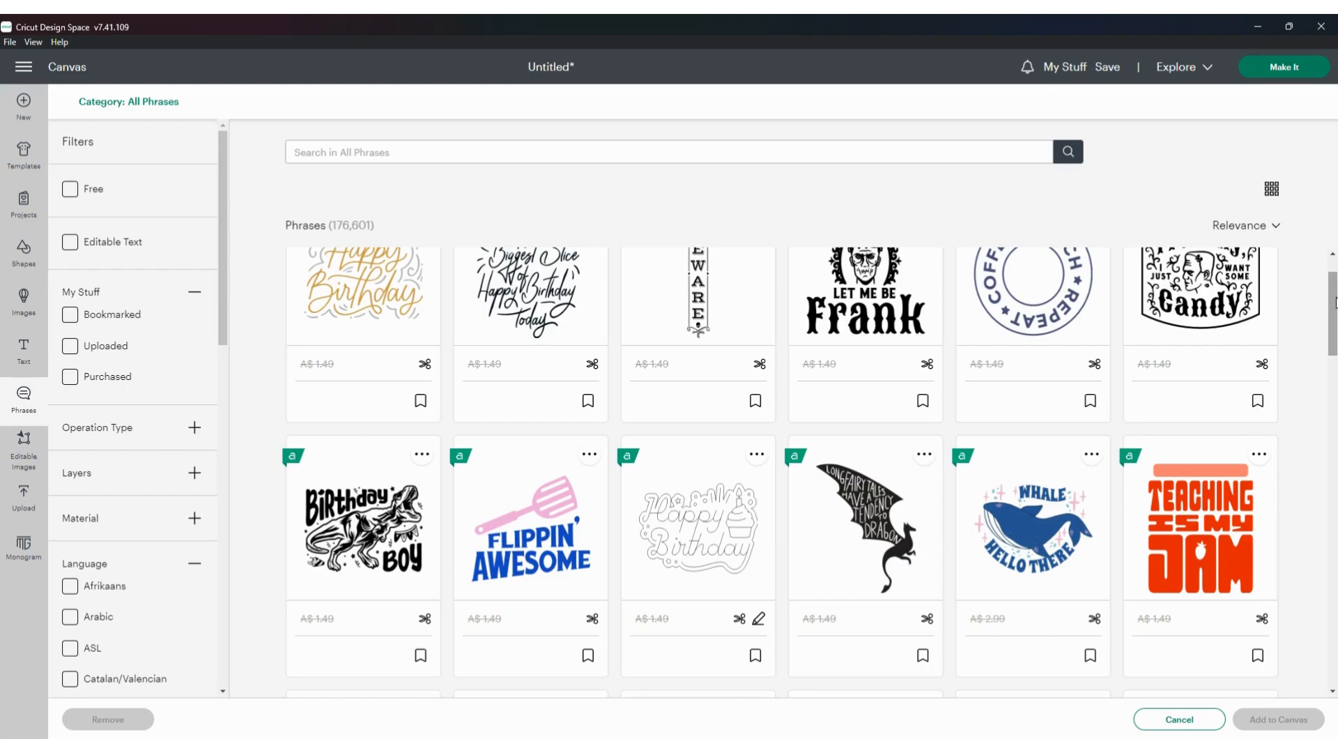
{"action": "scroll", "coordinate": [1335, 301], "scroll_direction": "down", "scroll_amount": 8}
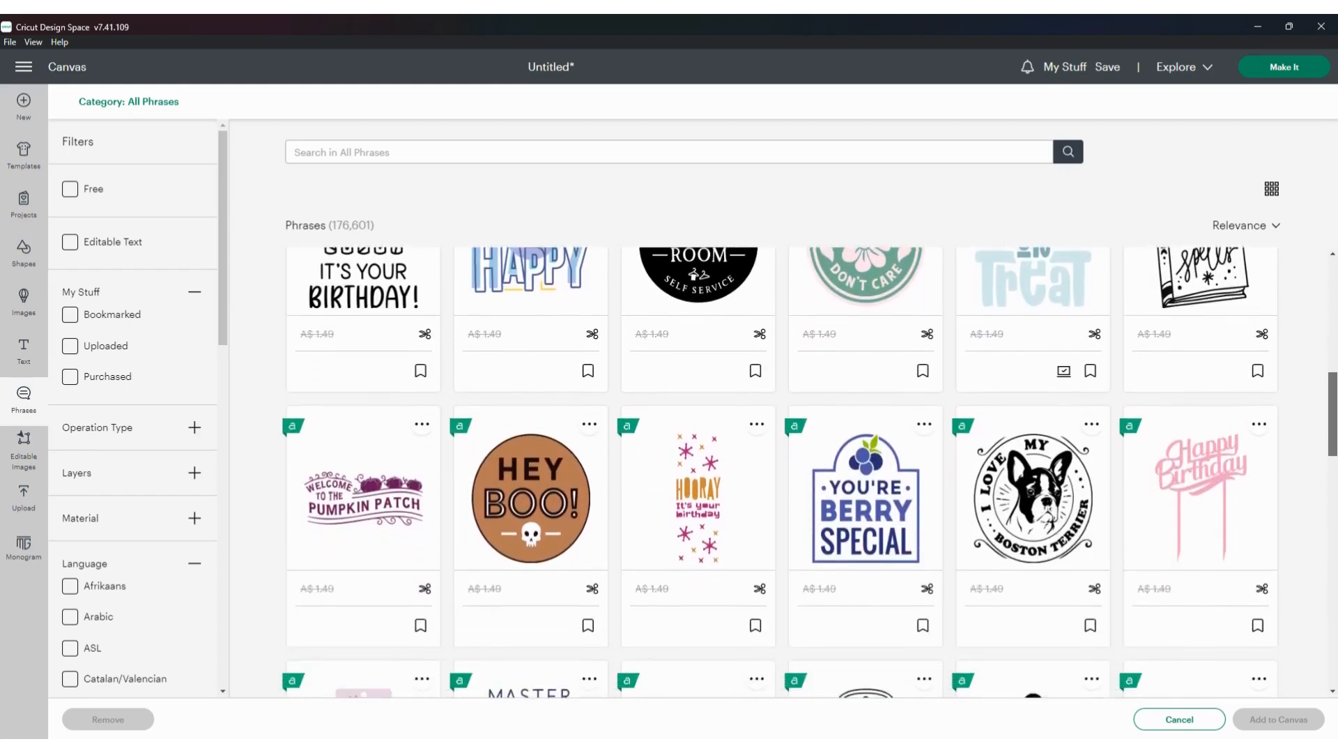
{"action": "scroll", "coordinate": [808, 471], "scroll_direction": "down", "scroll_amount": 7}
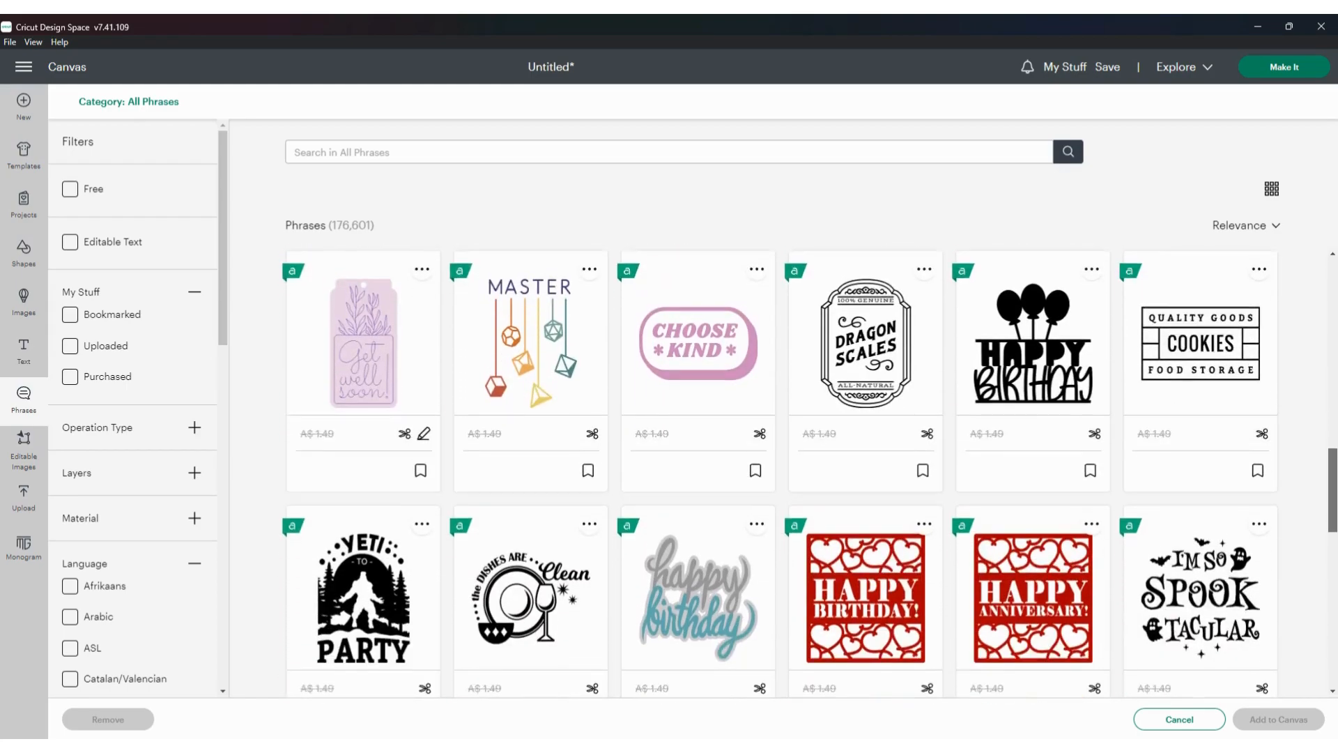
{"action": "scroll", "coordinate": [809, 471], "scroll_direction": "down", "scroll_amount": 2}
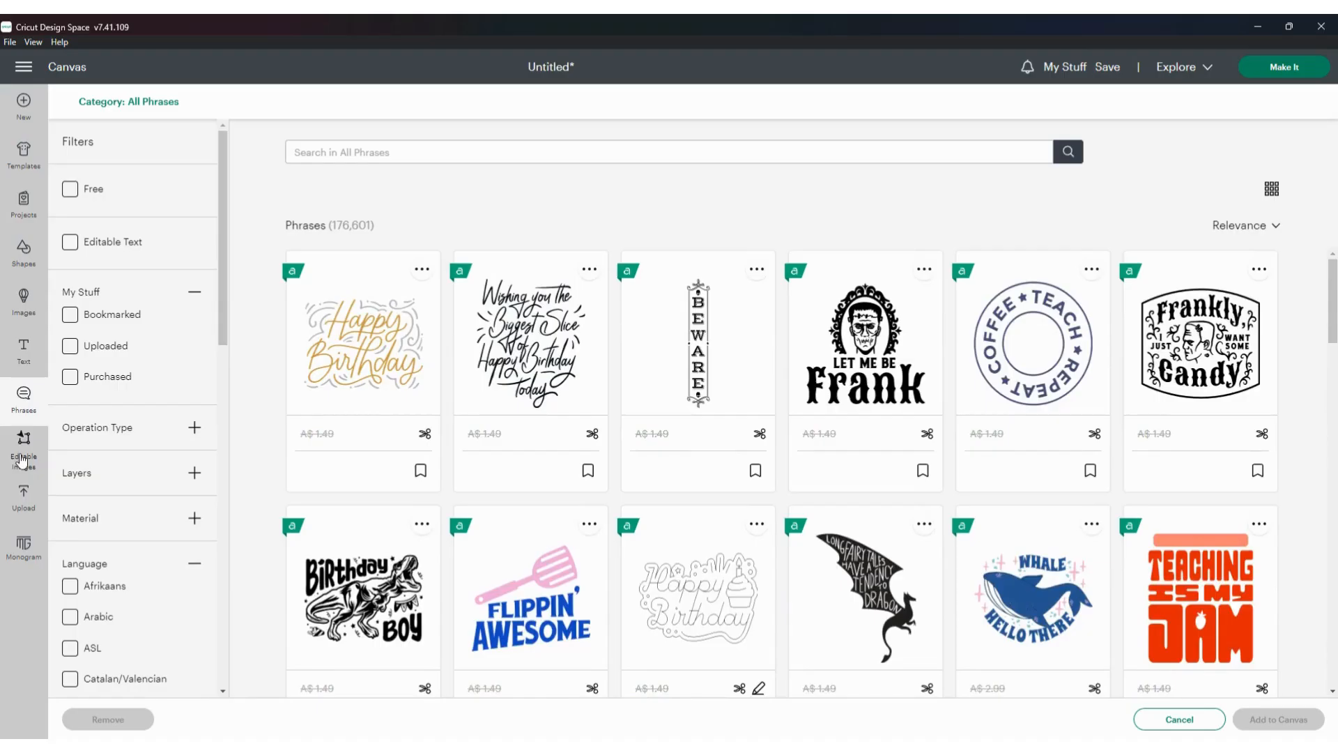
Step: Add the split-butterfly editable image to the canvas and replace its sample name with the person's first name
{"action": "left_click", "coordinate": [23, 446]}
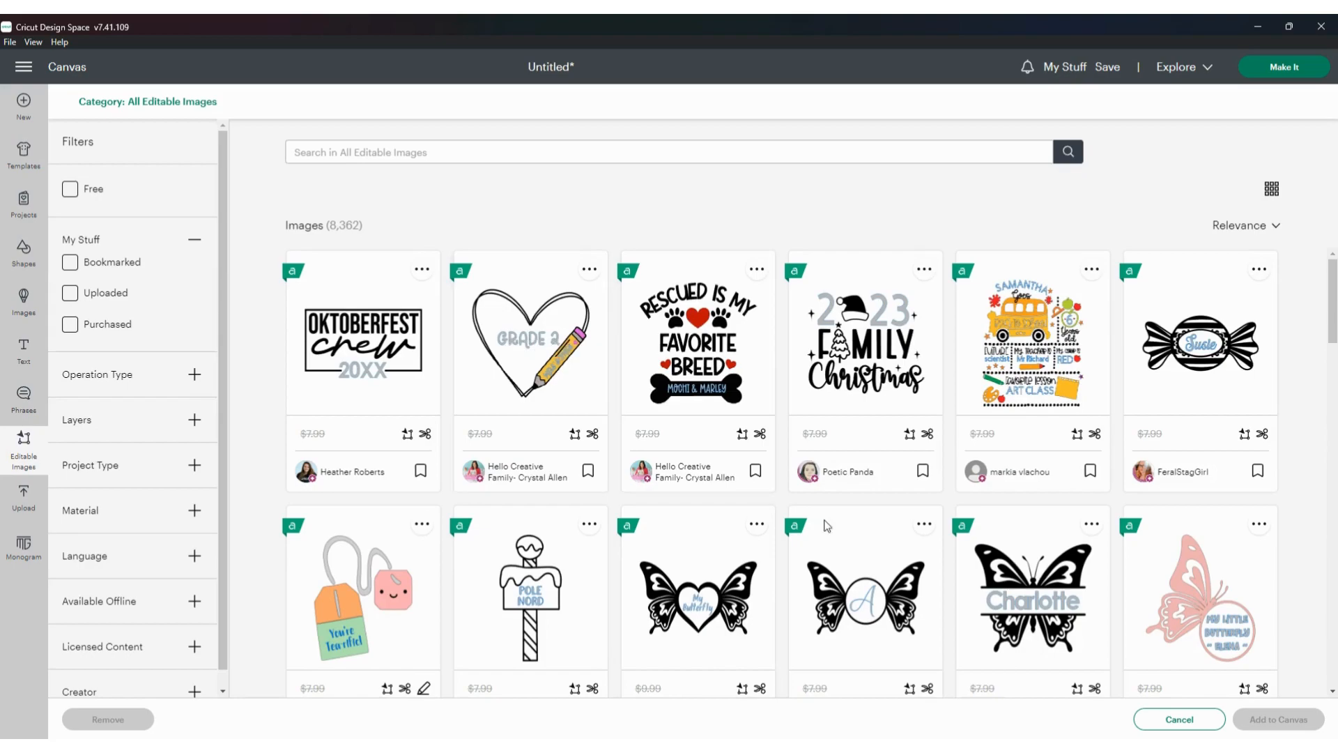
{"action": "left_click", "coordinate": [1034, 630]}
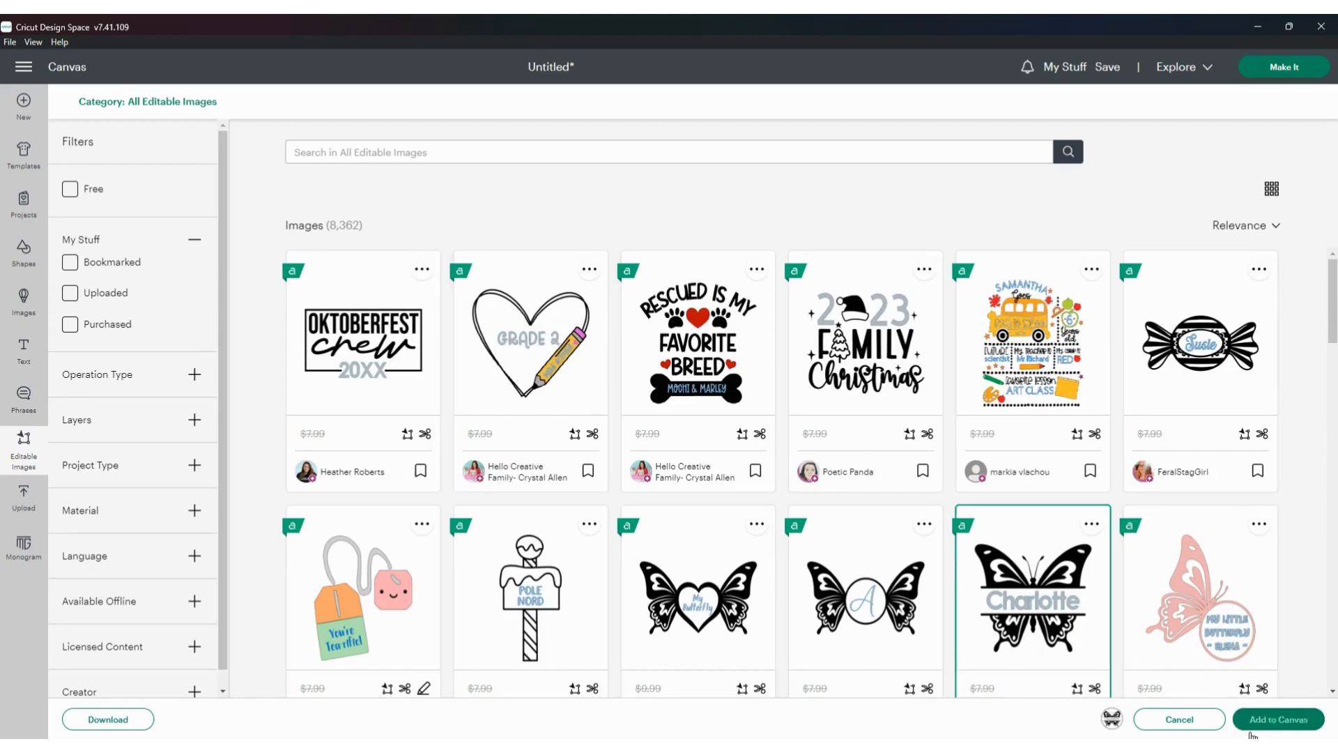
{"action": "left_click", "coordinate": [1279, 721]}
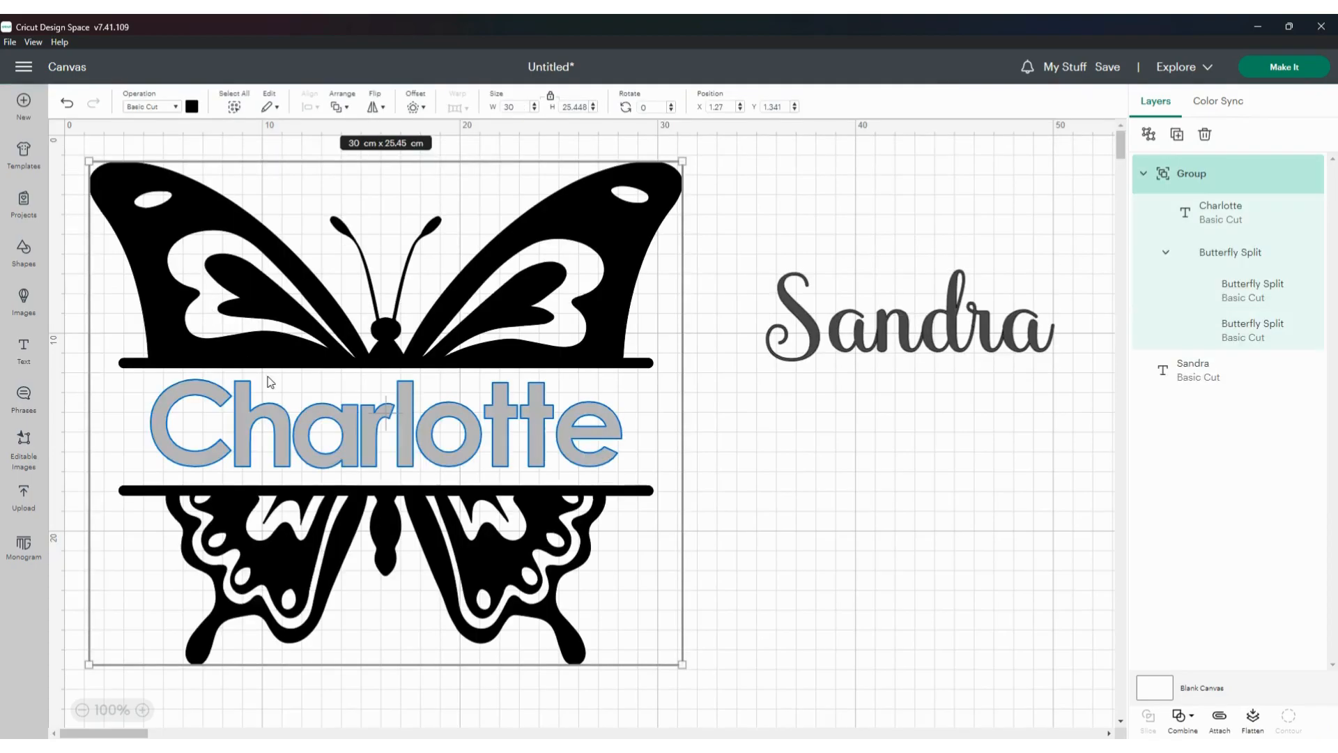
{"action": "double_click", "coordinate": [391, 437]}
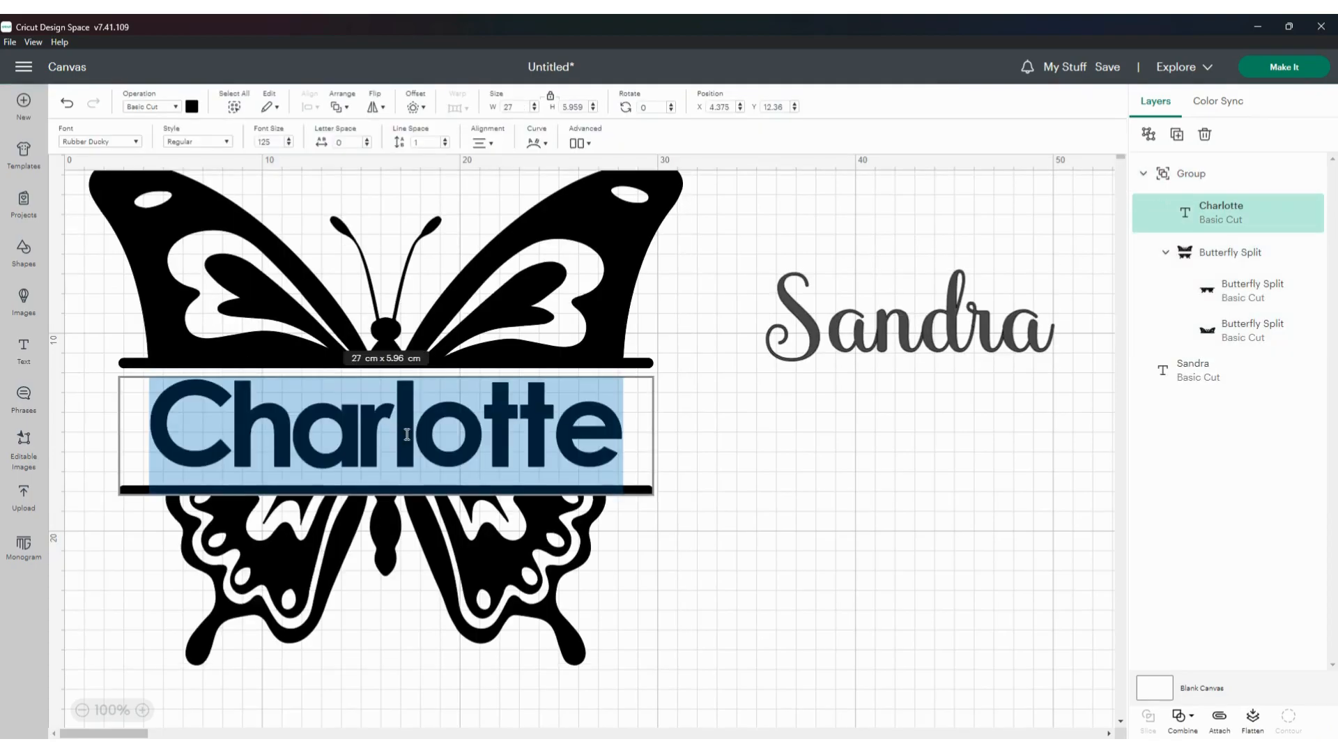
{"action": "type", "text": "Sandra"}
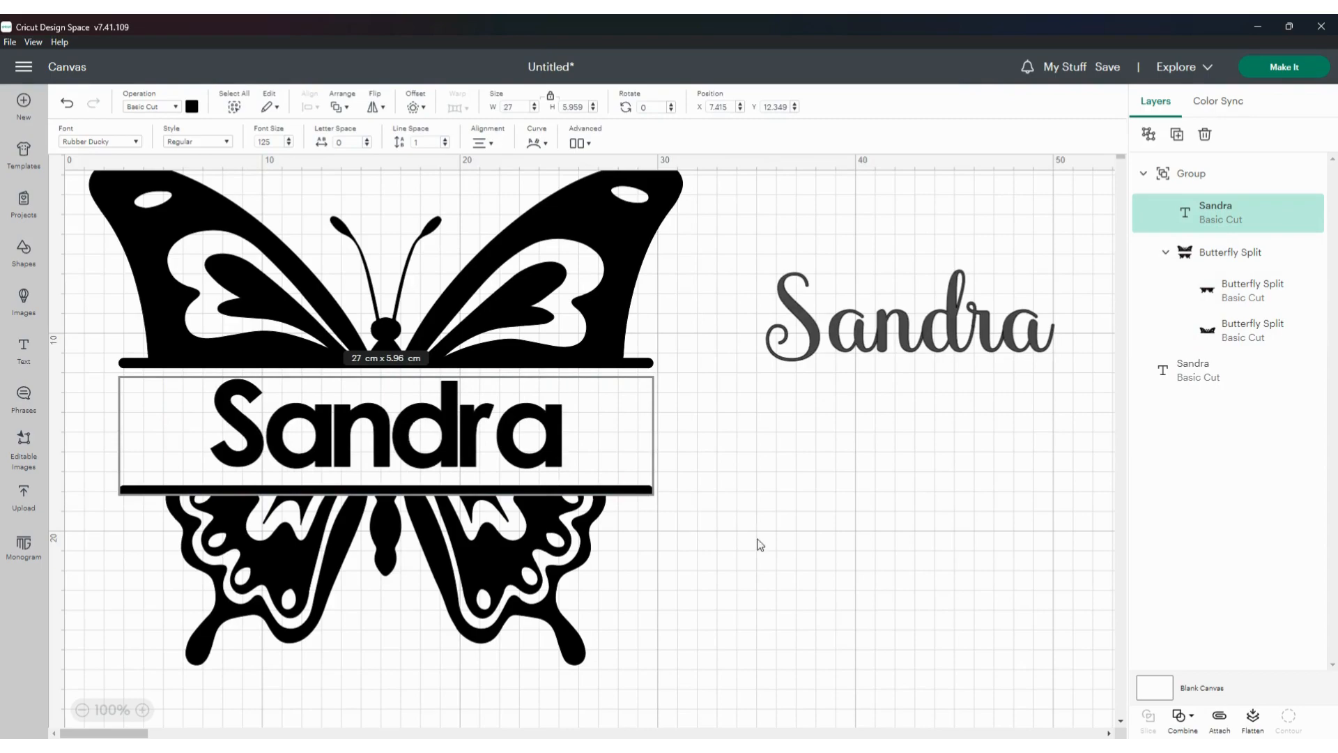
{"action": "left_click", "coordinate": [769, 465]}
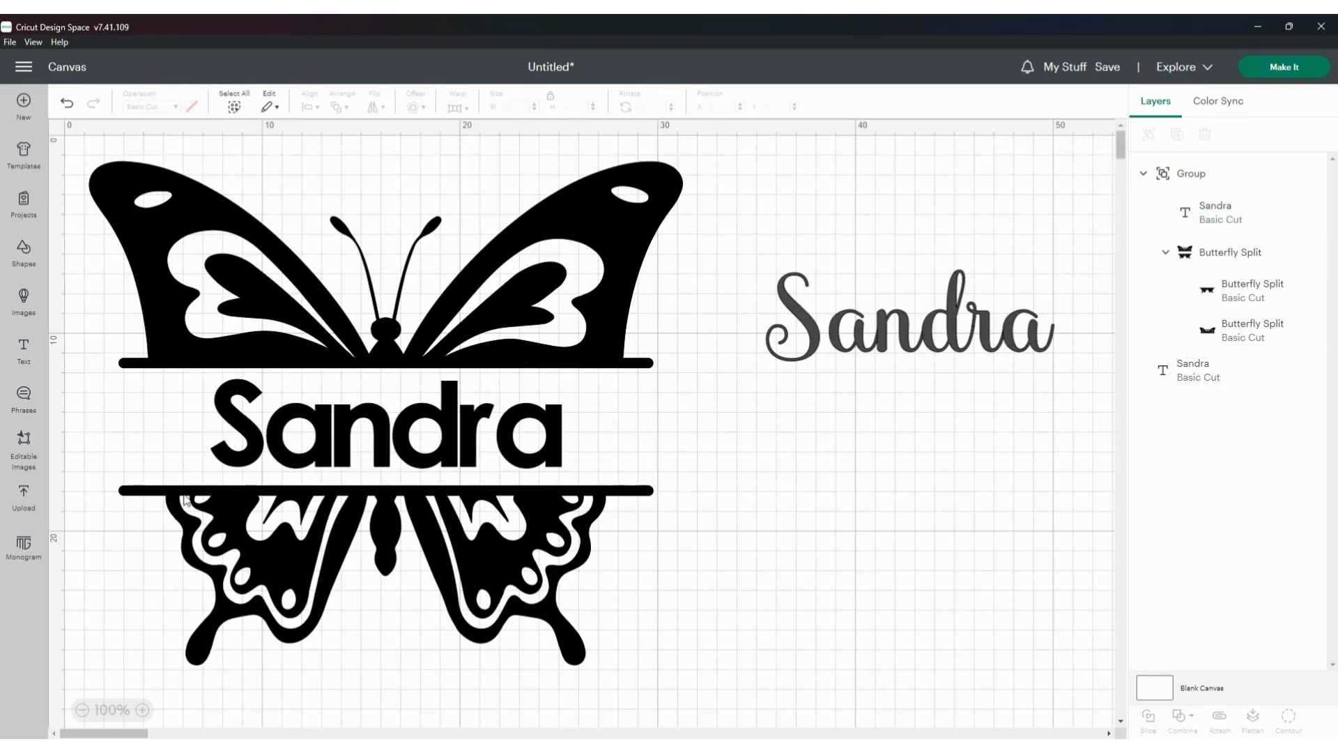
Step: Shrink the personalised butterfly group to about 20.4 × 17.3 cm, and delete it from the canvas
{"action": "left_click", "coordinate": [302, 322]}
{"action": "left_click_drag", "start_coordinate": [84, 158], "coordinate": [278, 320]}
{"action": "left_click_drag", "start_coordinate": [508, 499], "coordinate": [319, 278]}
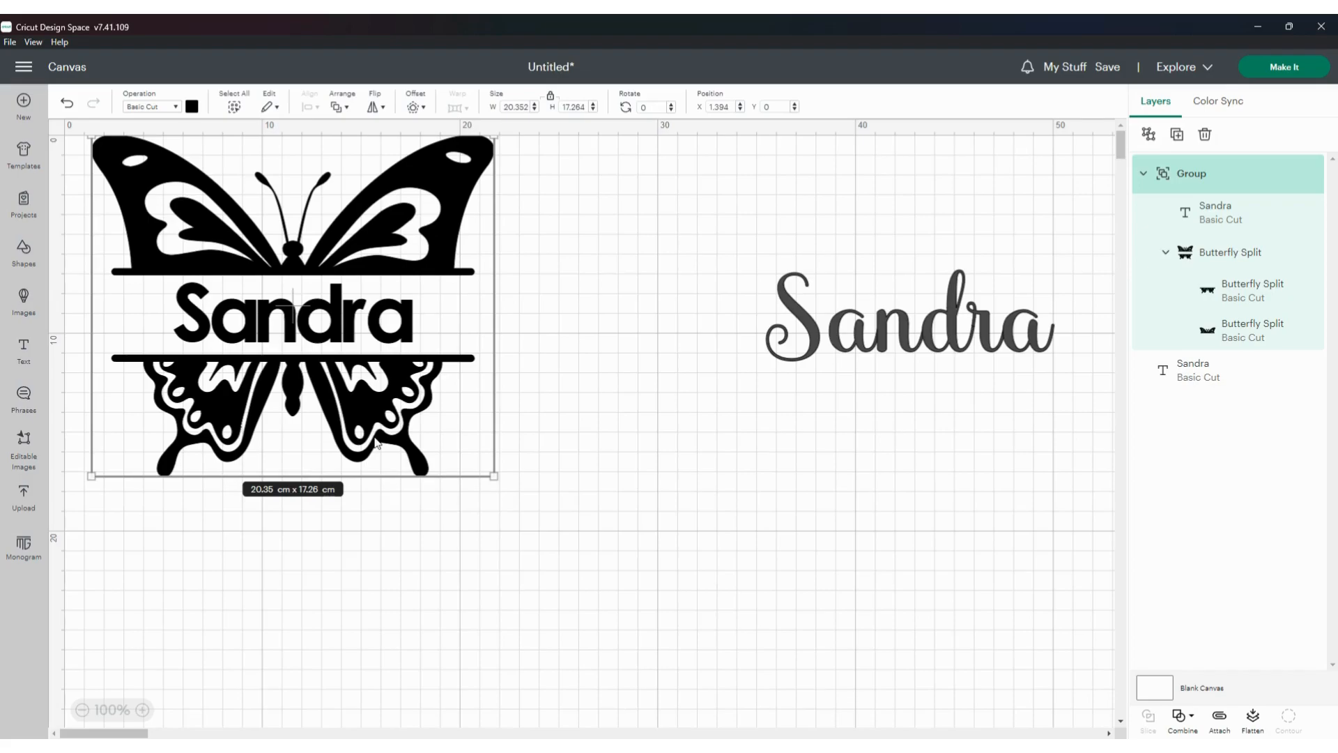
{"action": "key", "text": "Delete"}
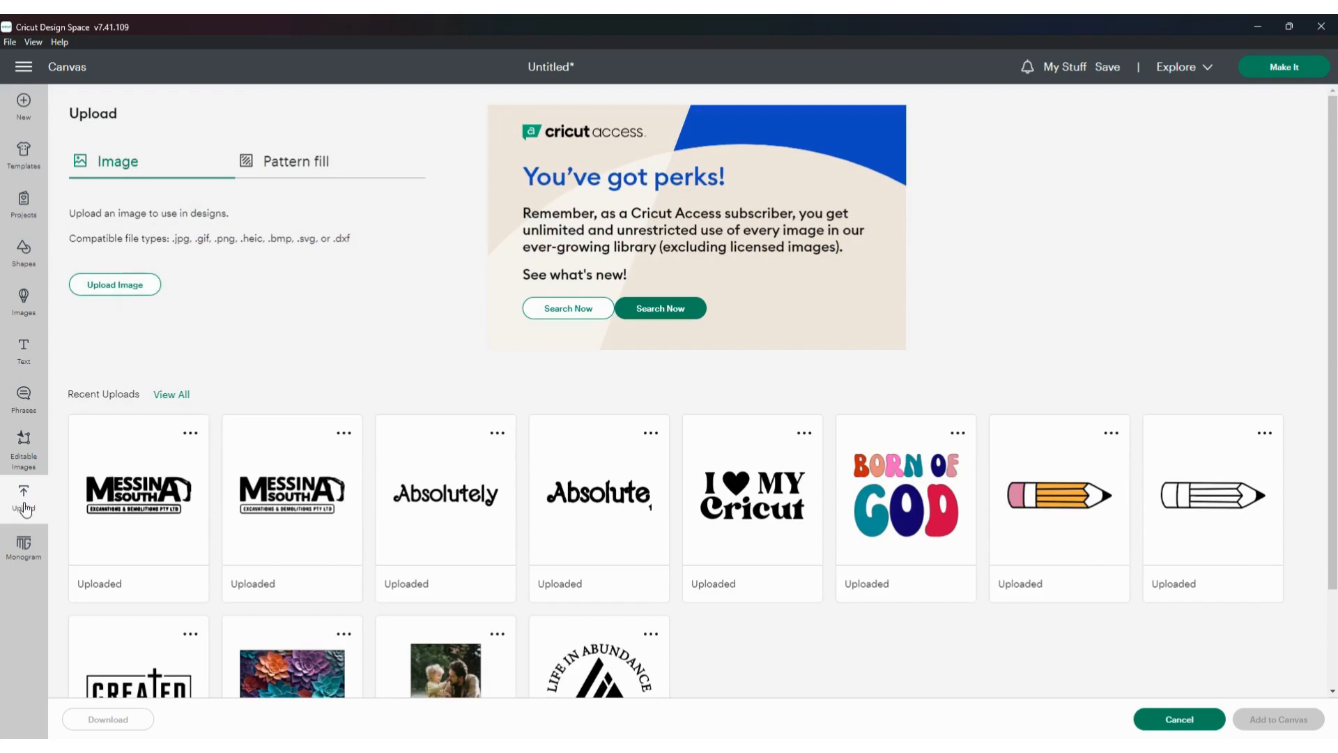
Step: Add a custom three-letter monogram to the canvas, and scale it up to about 10.5 × 10.5 cm and back down
{"action": "left_click", "coordinate": [24, 547]}
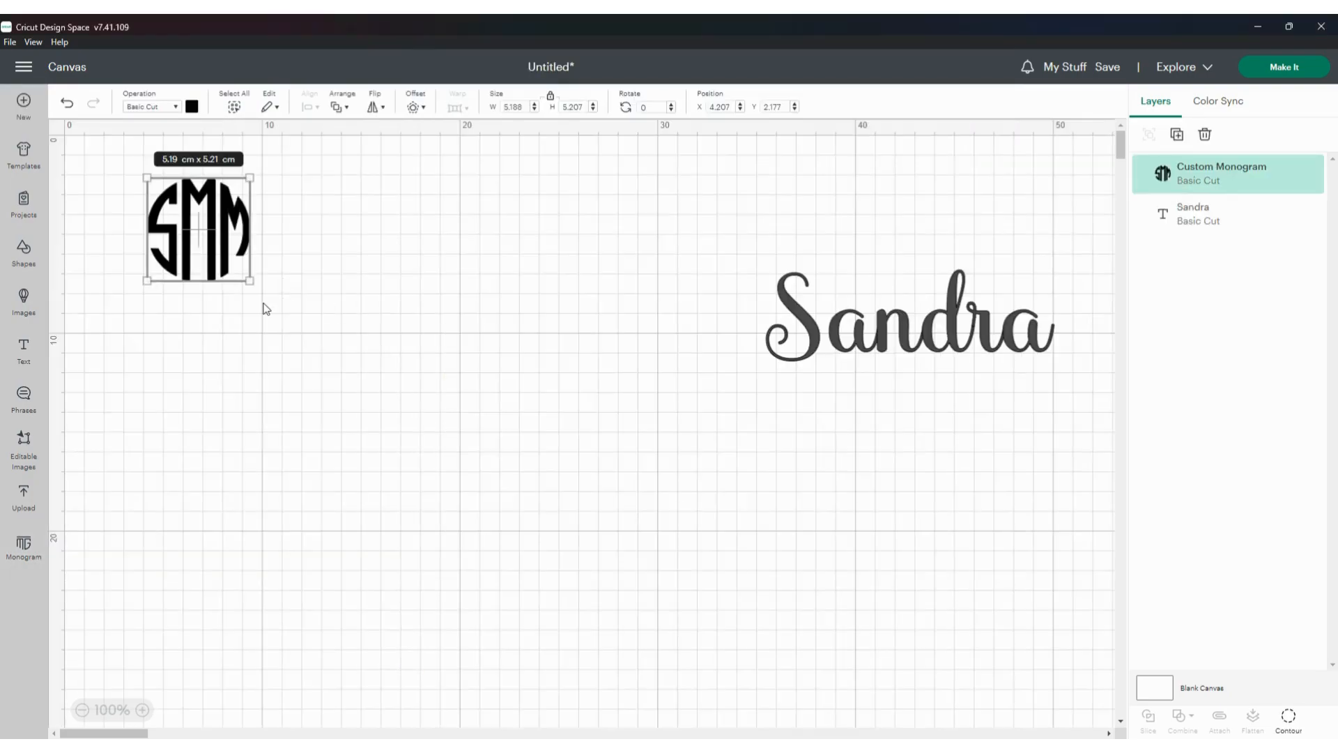
{"action": "left_click_drag", "start_coordinate": [249, 280], "coordinate": [354, 386]}
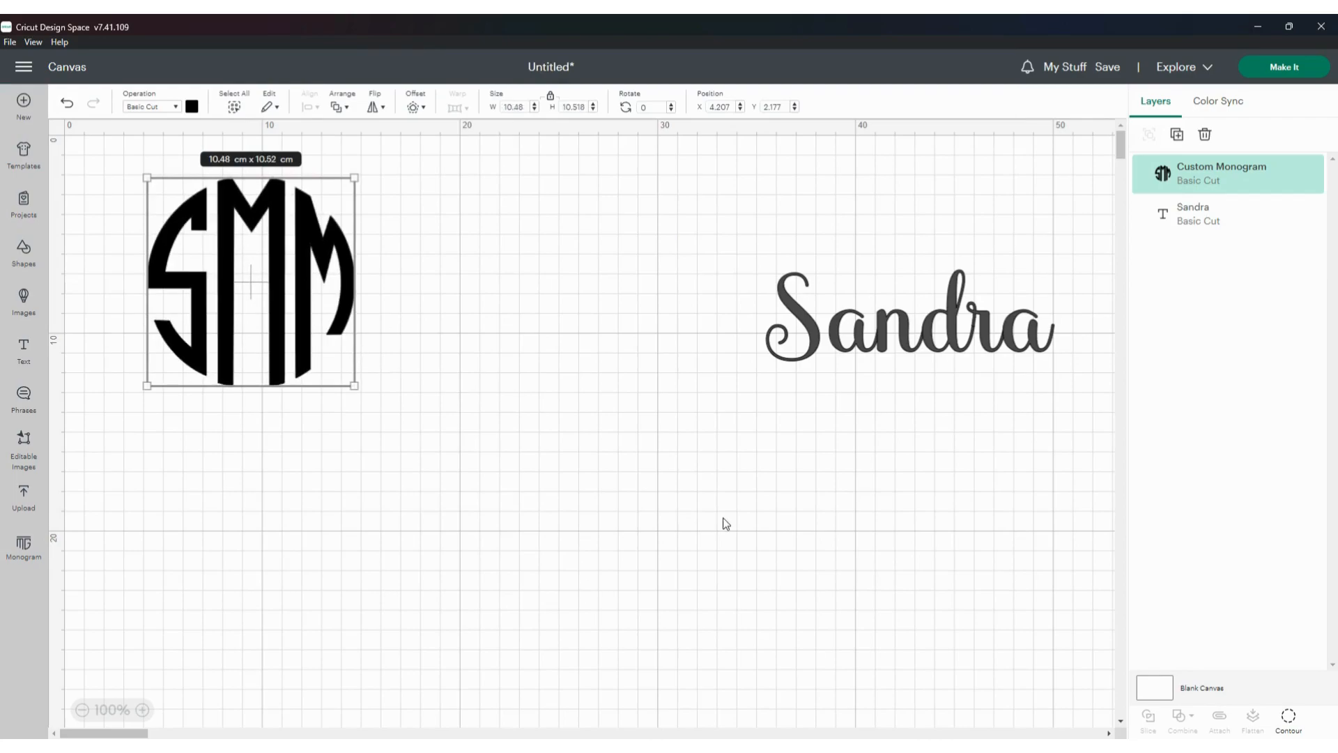
{"action": "left_click_drag", "start_coordinate": [352, 384], "coordinate": [282, 313]}
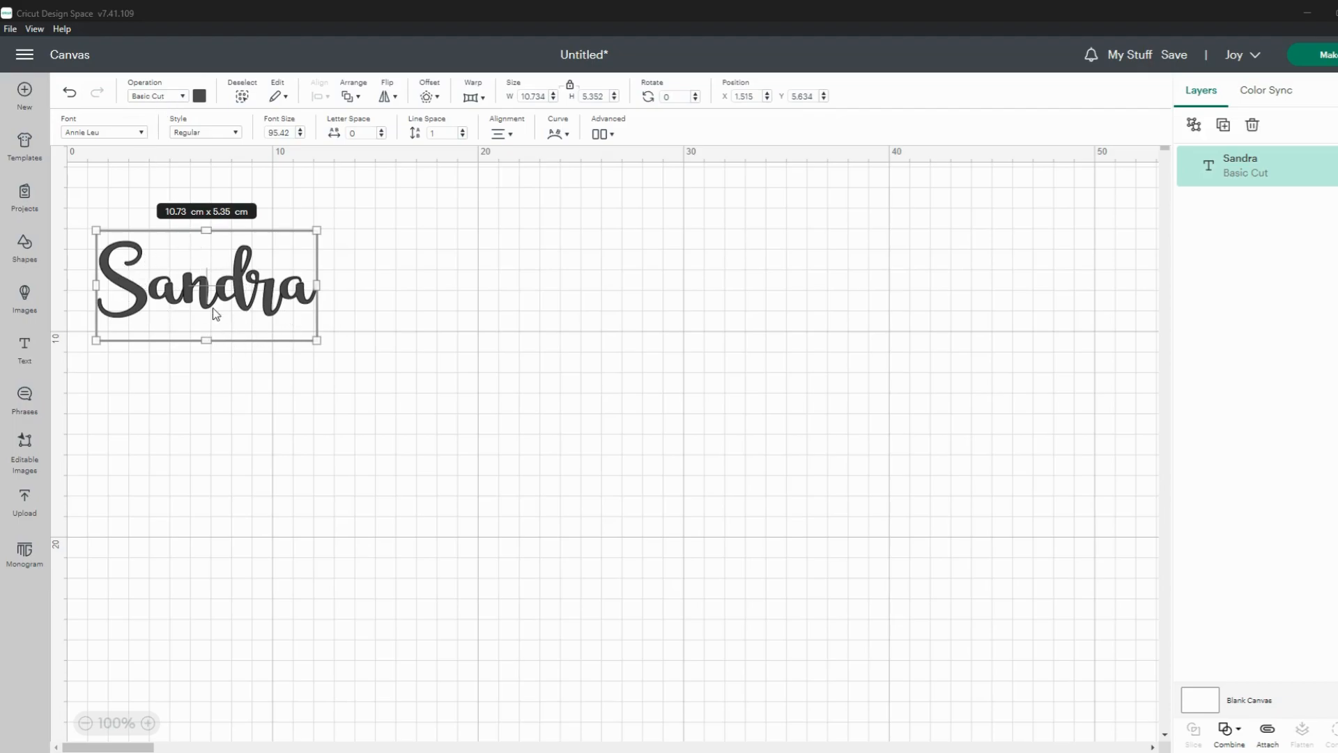
{"action": "left_click", "coordinate": [174, 102]}
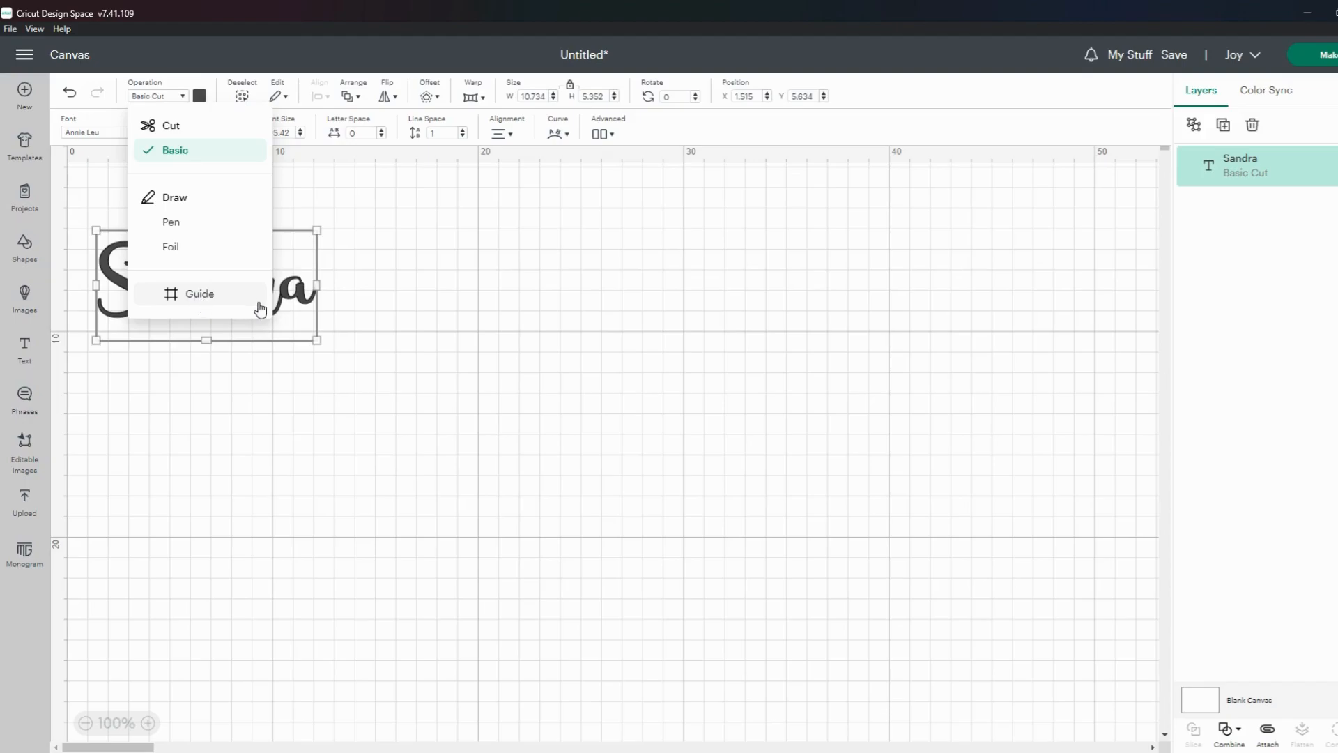
{"action": "left_click", "coordinate": [369, 302]}
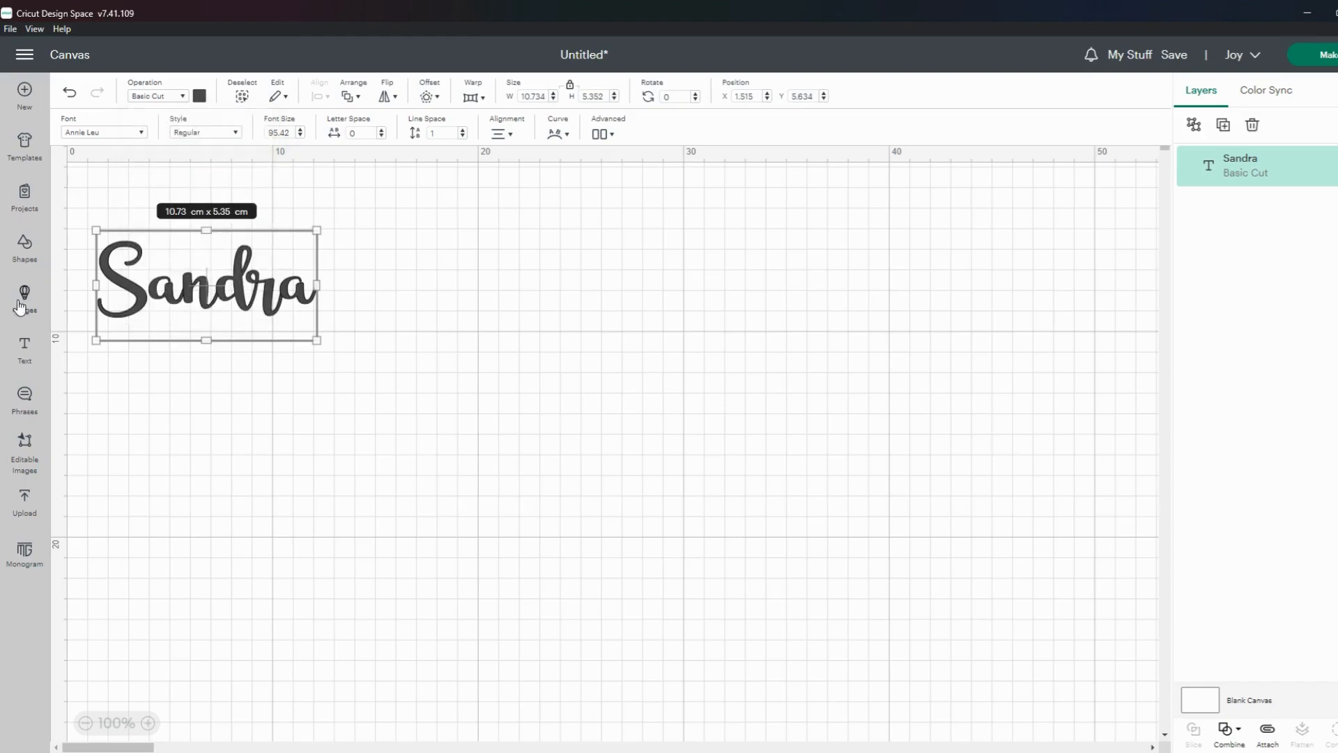
Step: Add a rounded rectangle of about 10.8 × 7.2 cm beside the name text, and shrink the text to about 9.4 × 4.7 cm
{"action": "left_click", "coordinate": [24, 247]}
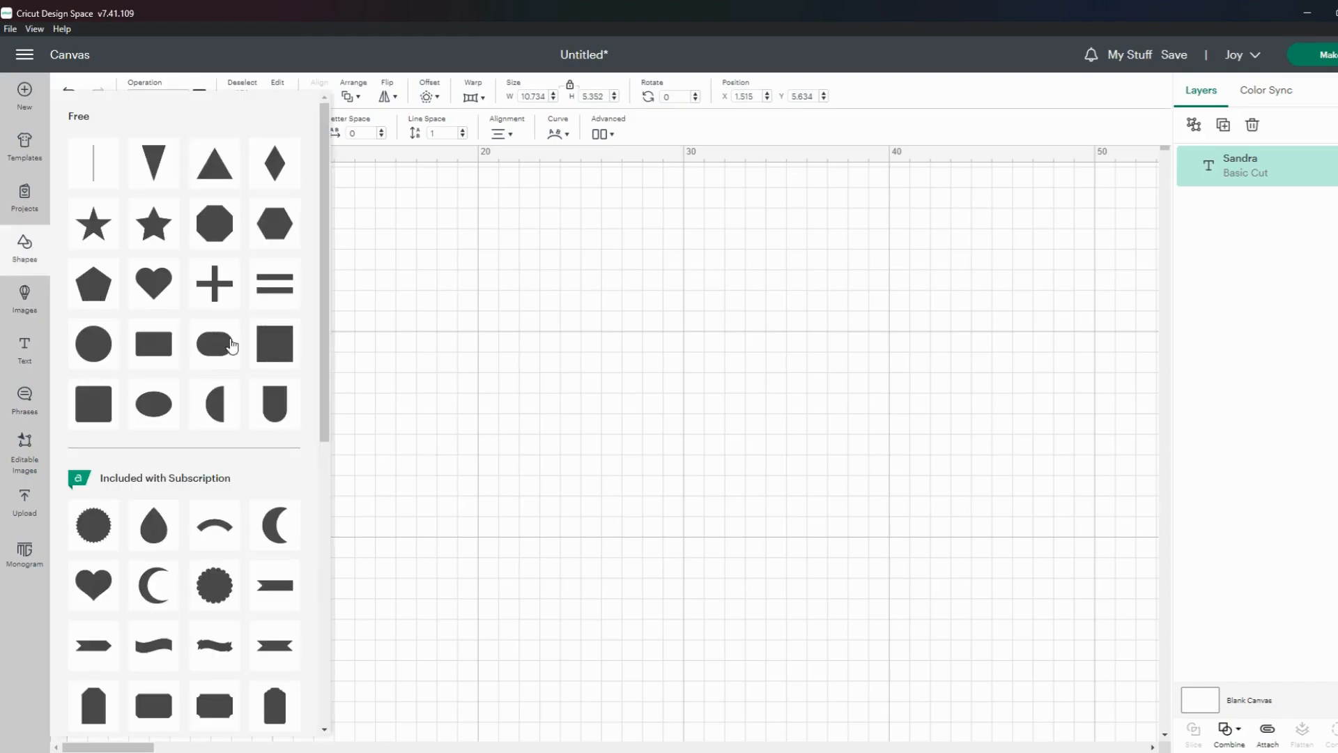
{"action": "left_click", "coordinate": [143, 349]}
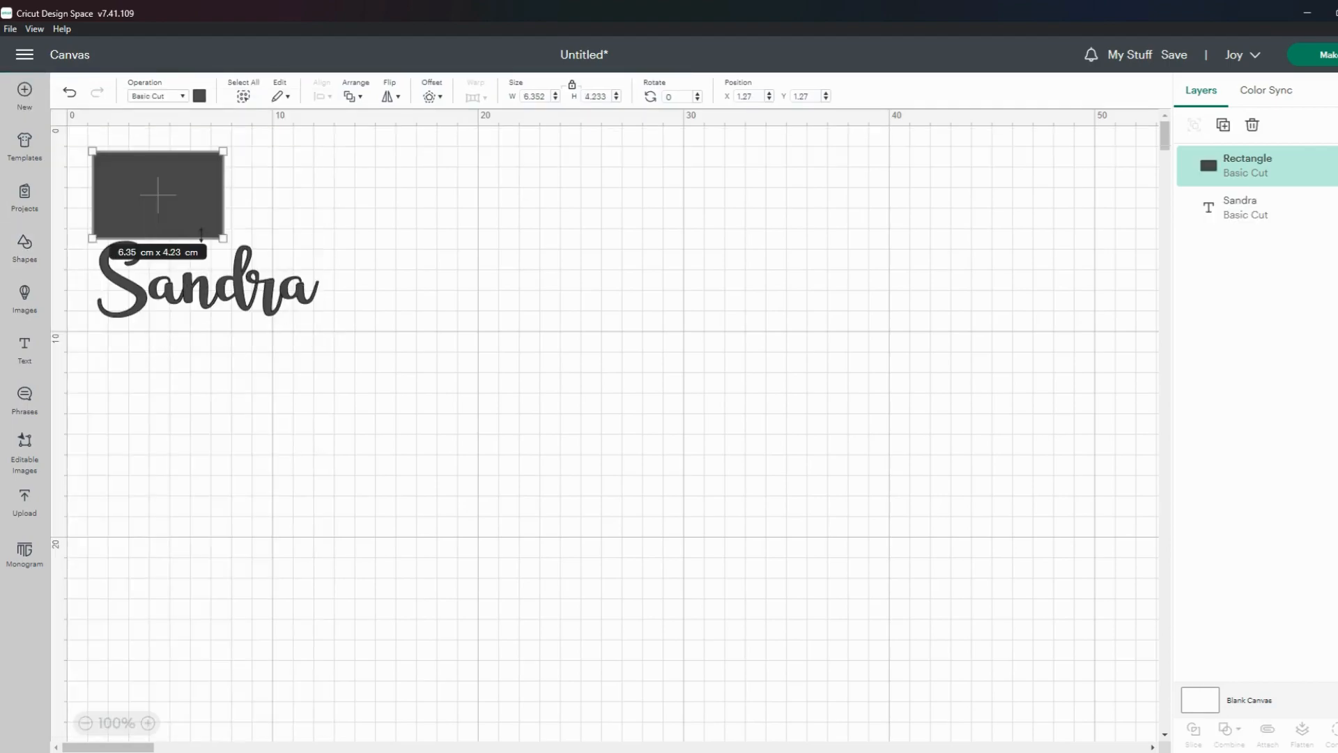
{"action": "left_click_drag", "start_coordinate": [203, 222], "coordinate": [474, 257]}
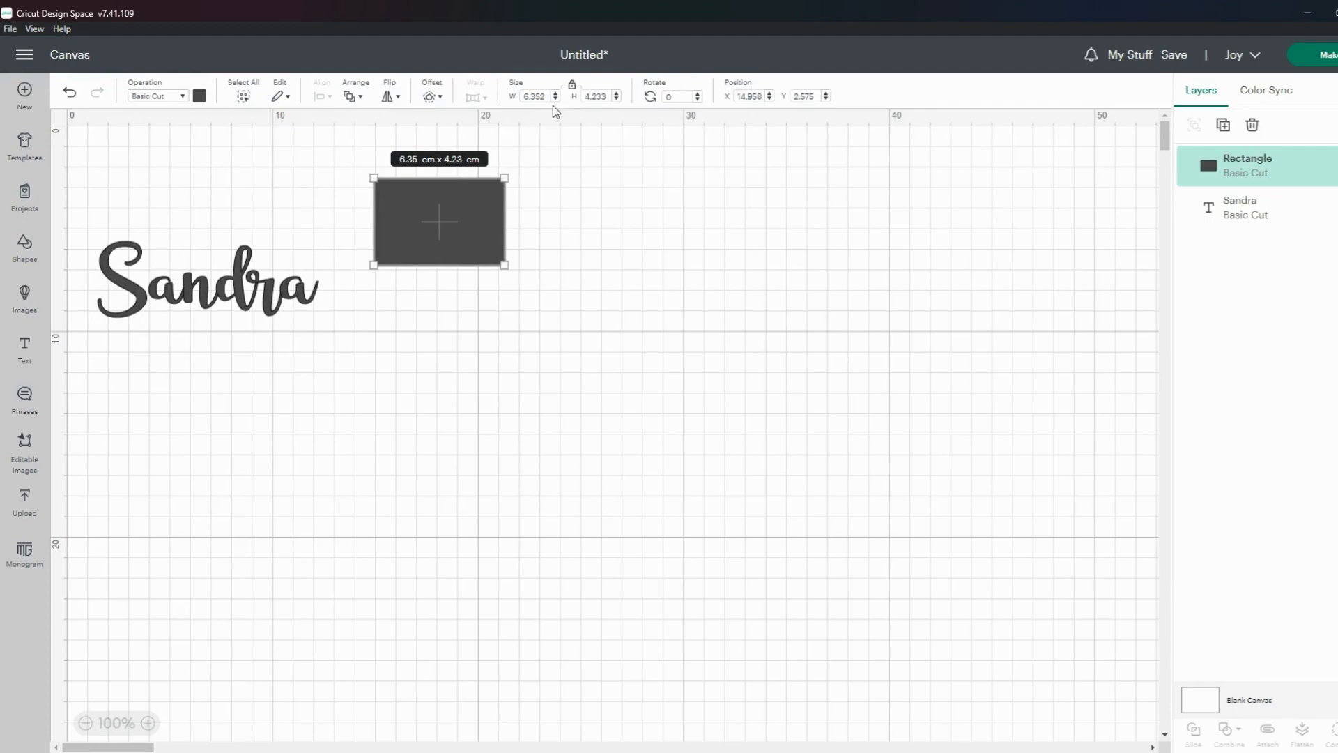
{"action": "left_click_drag", "start_coordinate": [505, 265], "coordinate": [598, 261]}
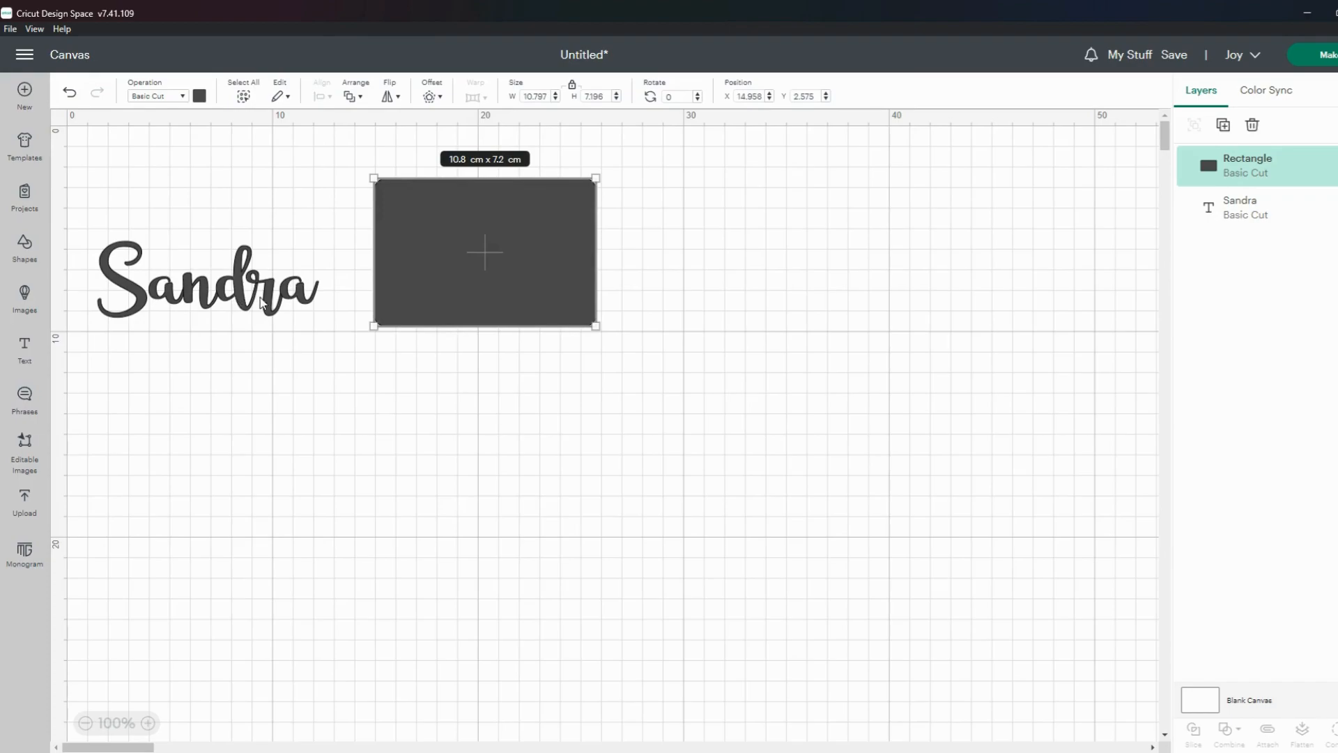
{"action": "left_click", "coordinate": [311, 319]}
{"action": "left_click_drag", "start_coordinate": [315, 339], "coordinate": [289, 326]}
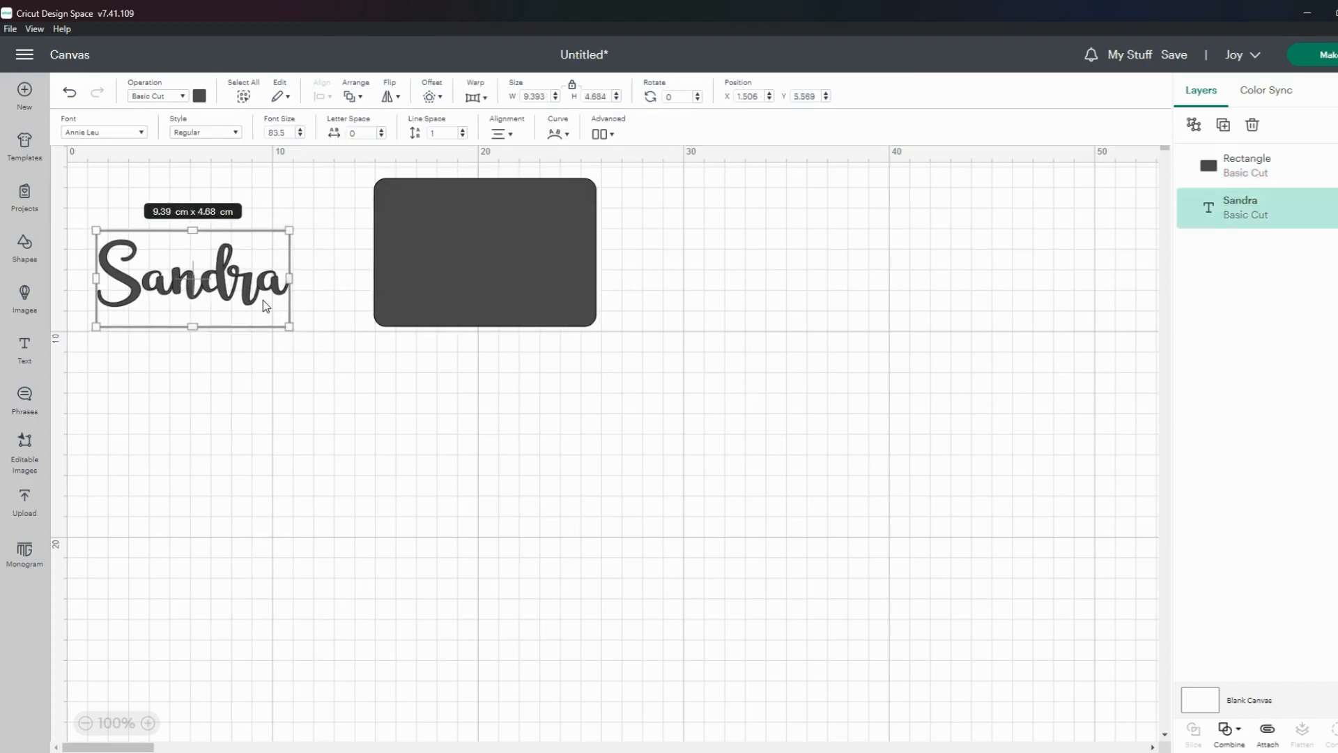
Step: Set the rectangle's operation to Guide and move it so that it frames the name text
{"action": "left_click", "coordinate": [501, 286]}
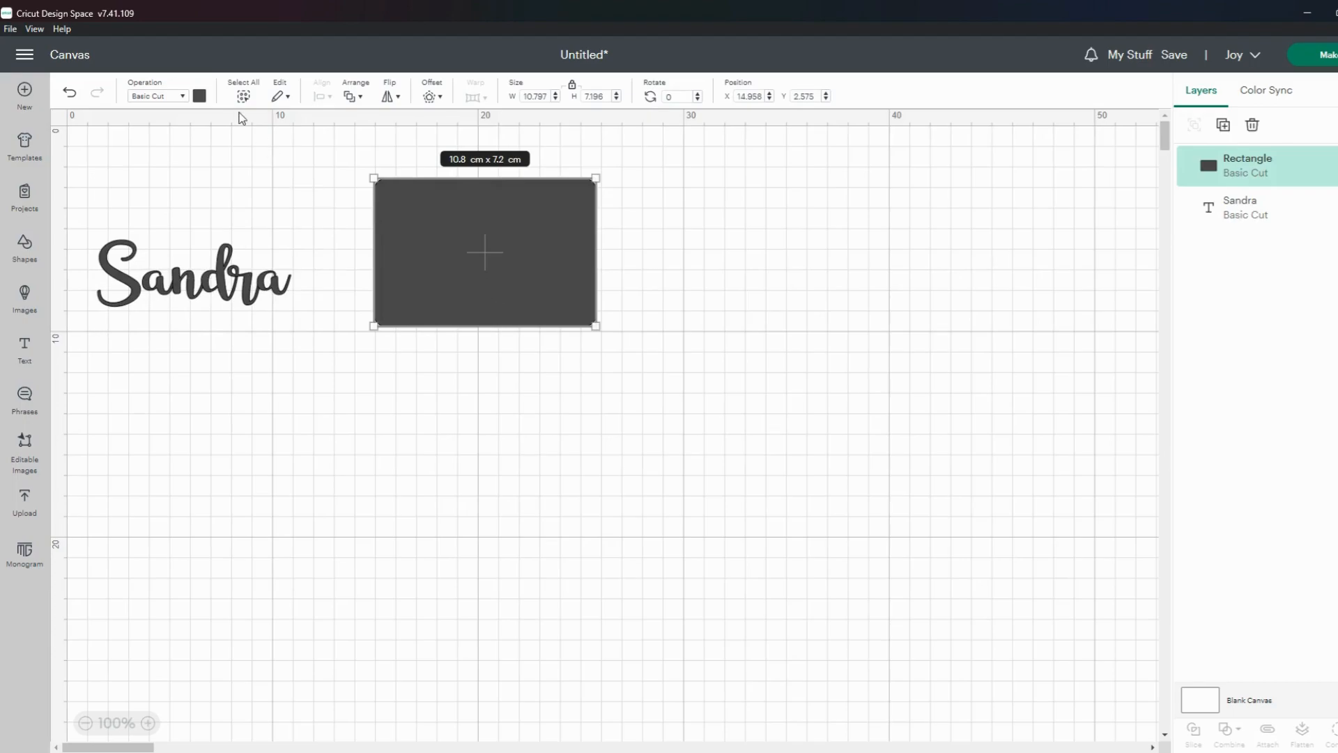
{"action": "left_click", "coordinate": [183, 102]}
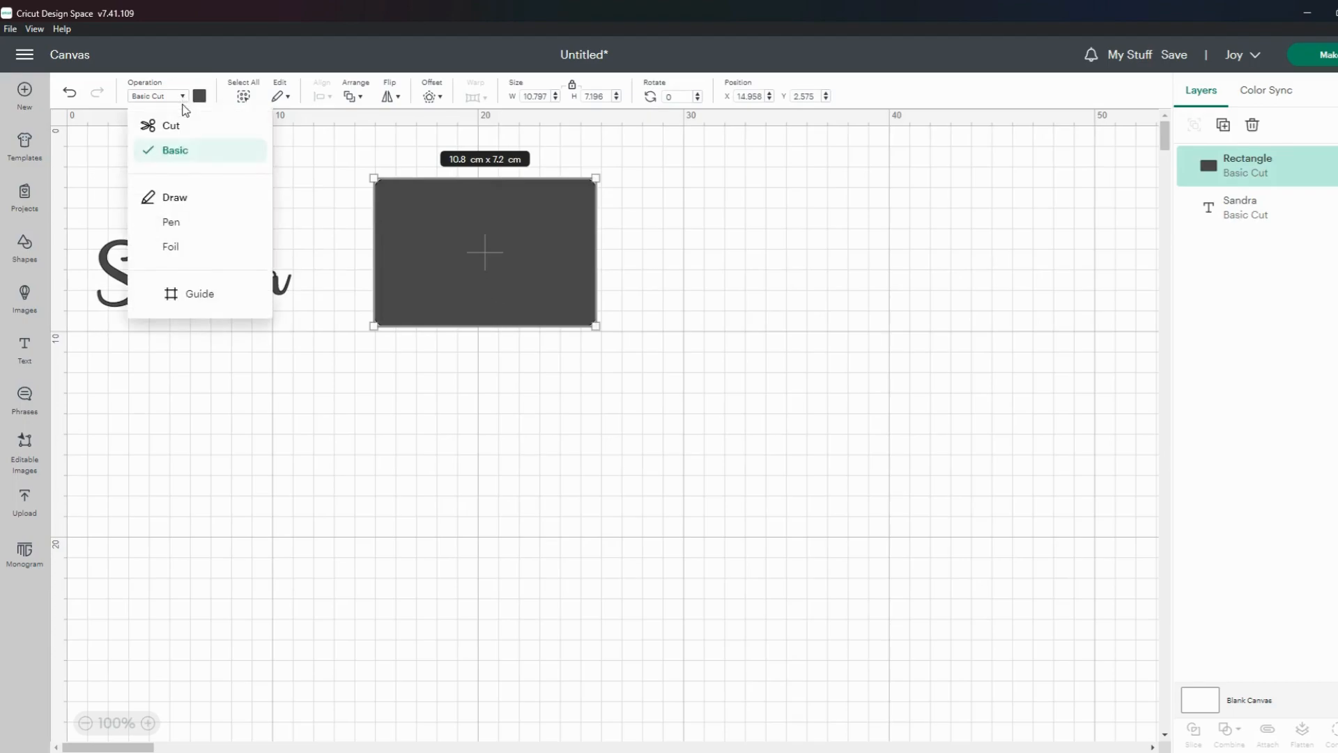
{"action": "left_click", "coordinate": [190, 298]}
{"action": "left_click", "coordinate": [460, 380]}
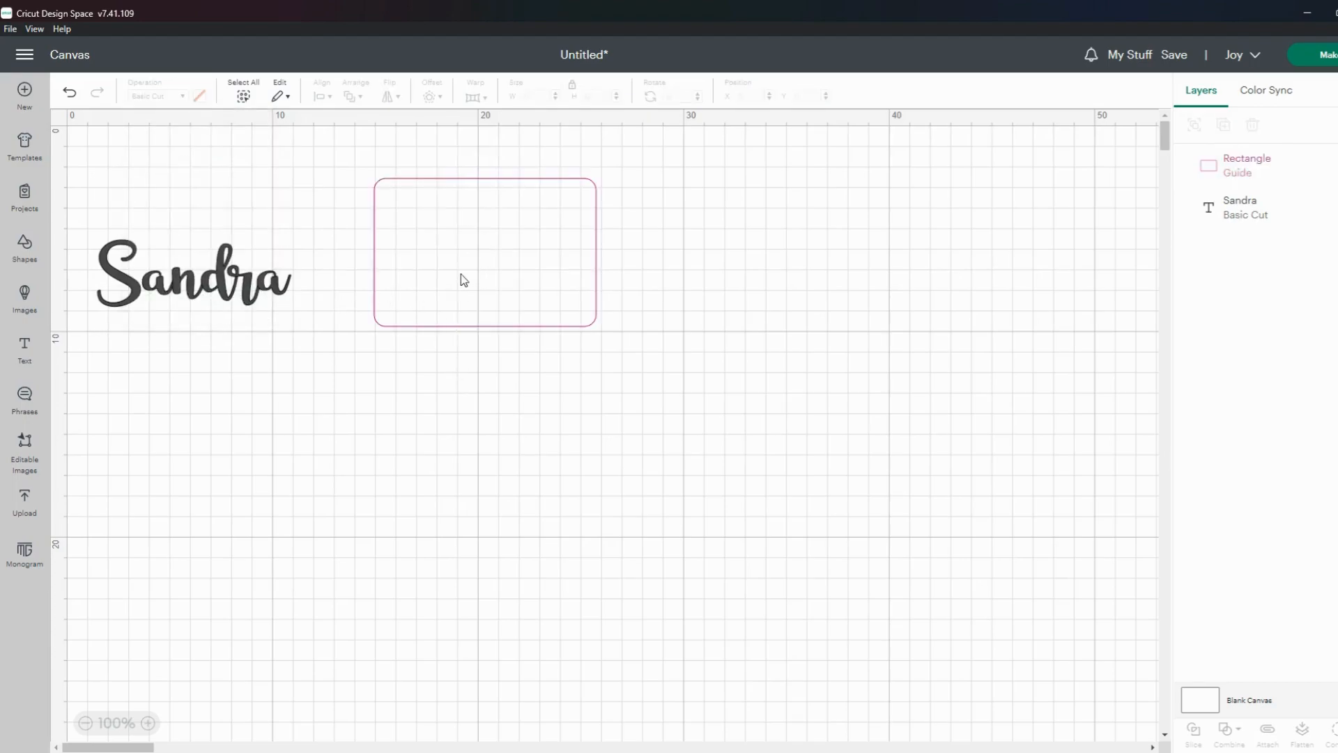
{"action": "left_click_drag", "start_coordinate": [461, 274], "coordinate": [238, 286]}
{"action": "left_click", "coordinate": [263, 377]}
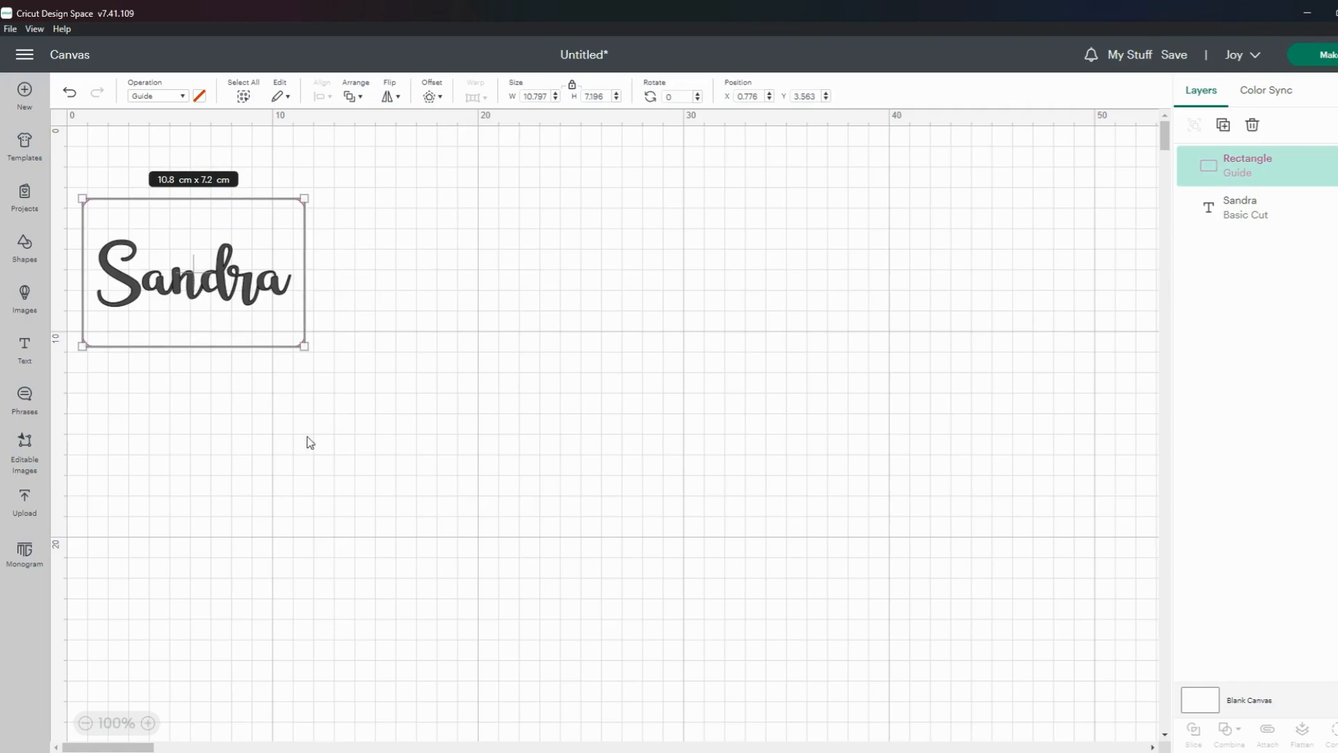
Step: Delete the rounded guide rectangle around the name text
{"action": "left_click", "coordinate": [200, 392]}
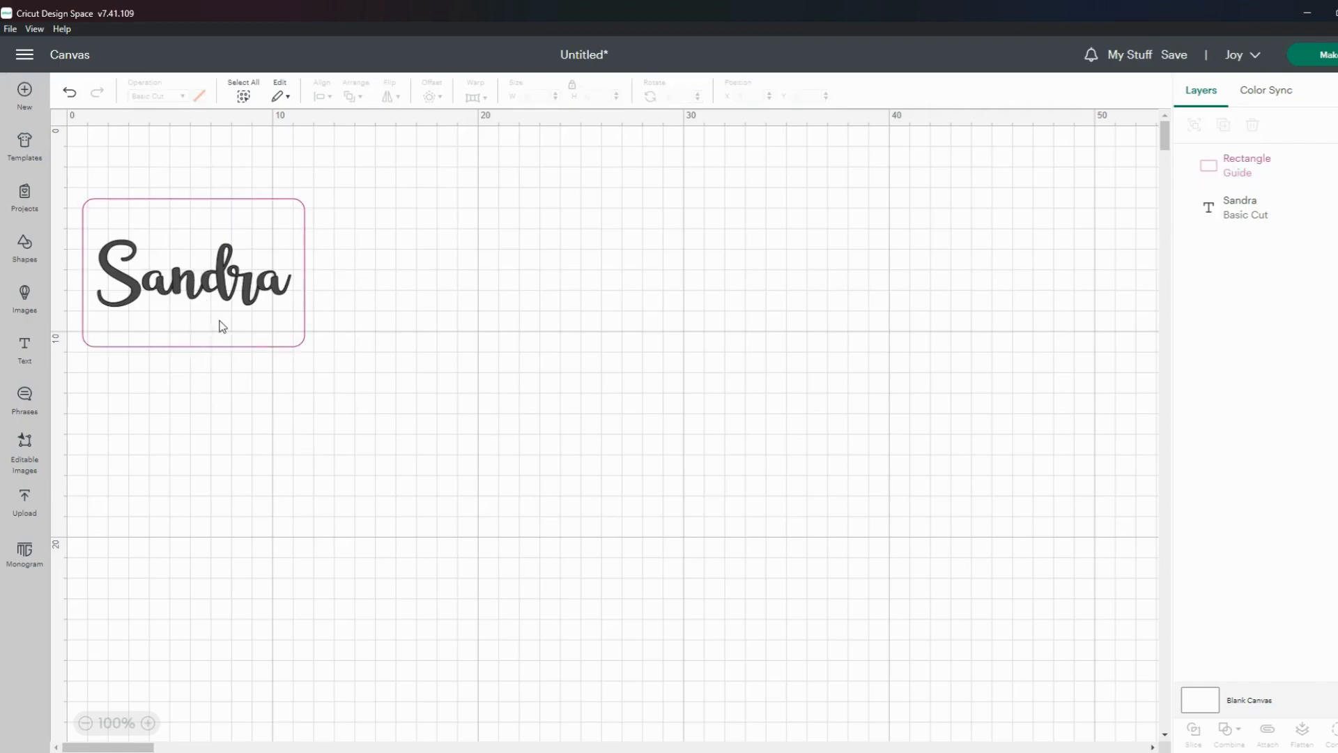
{"action": "left_click", "coordinate": [213, 285]}
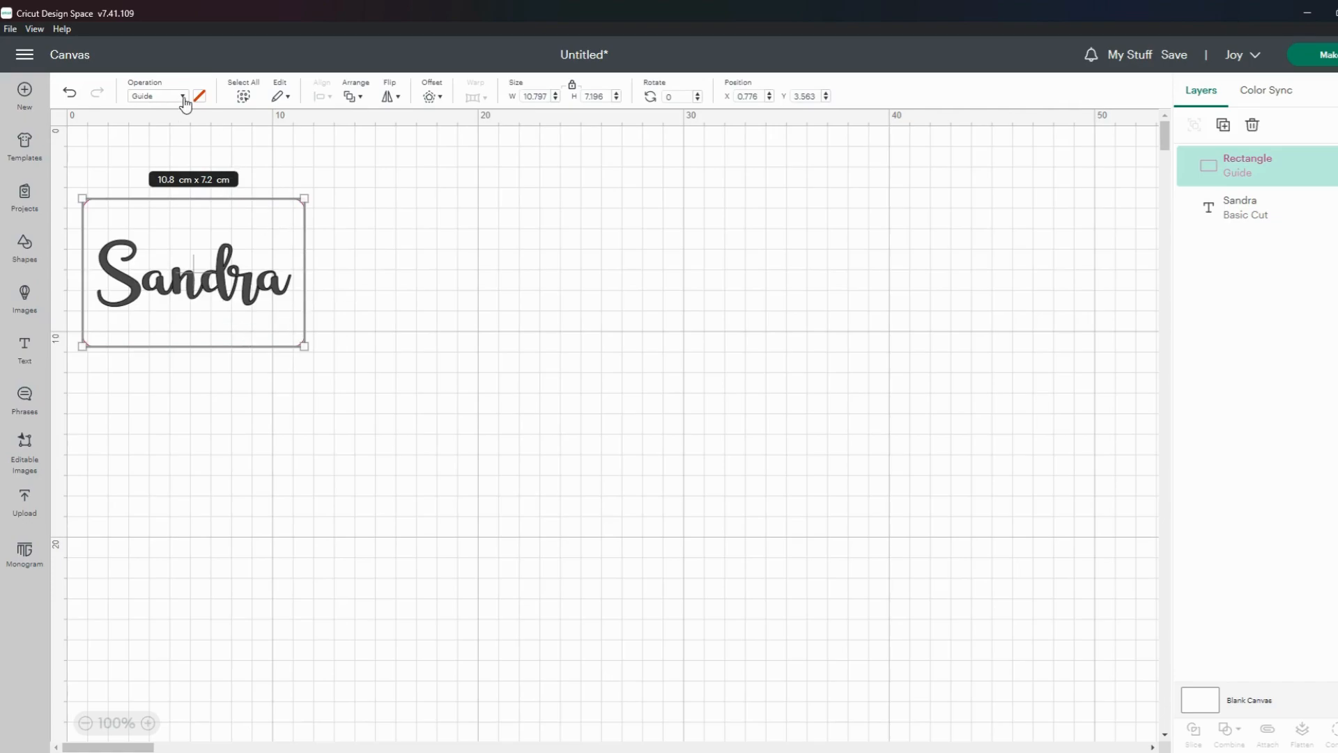
{"action": "key", "text": "Delete"}
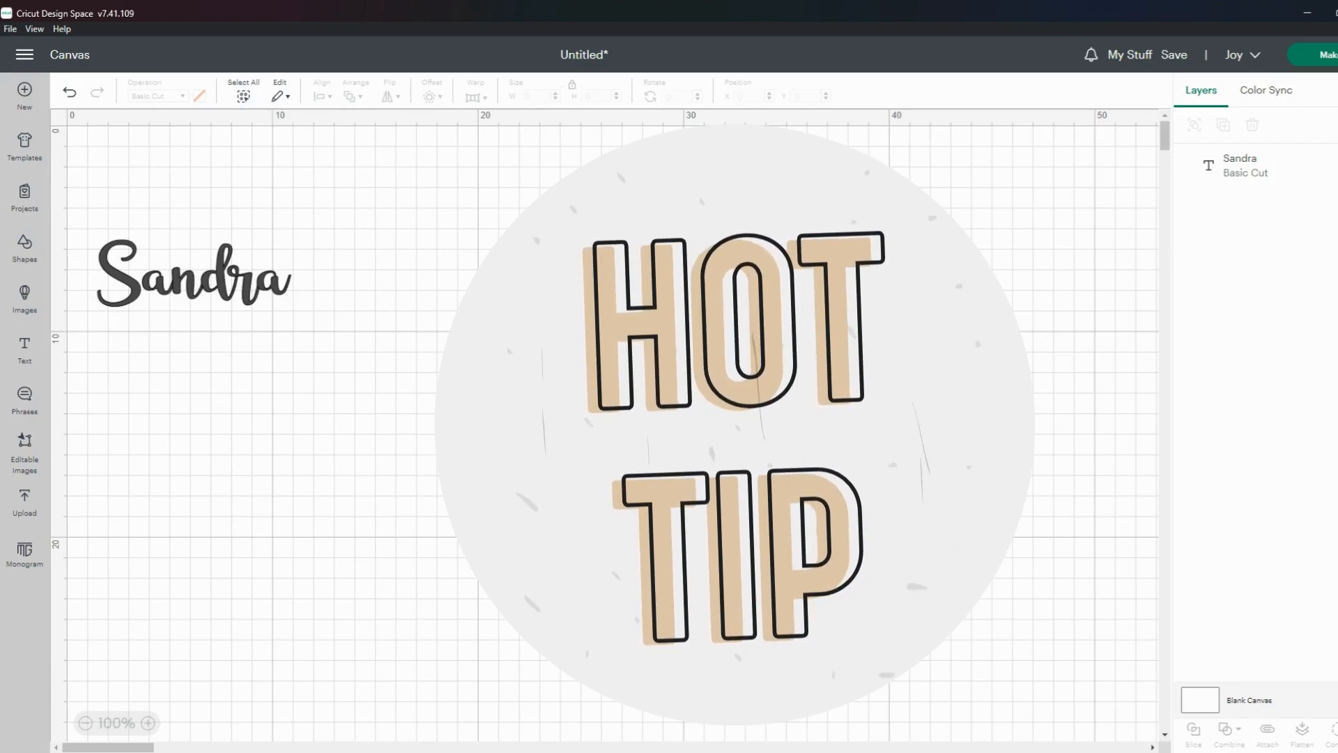
Step: Change the name text's material colour to red and then to purple
{"action": "left_click", "coordinate": [208, 286]}
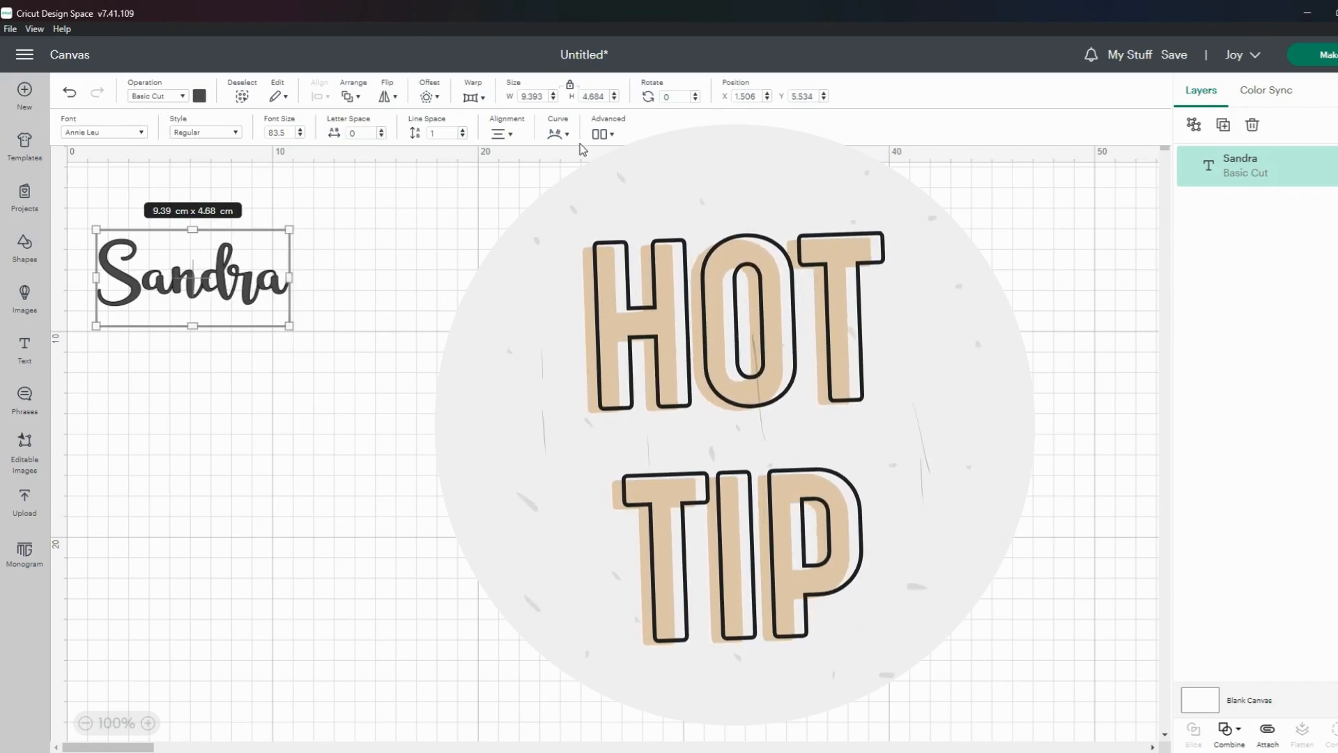
{"action": "left_click", "coordinate": [240, 282]}
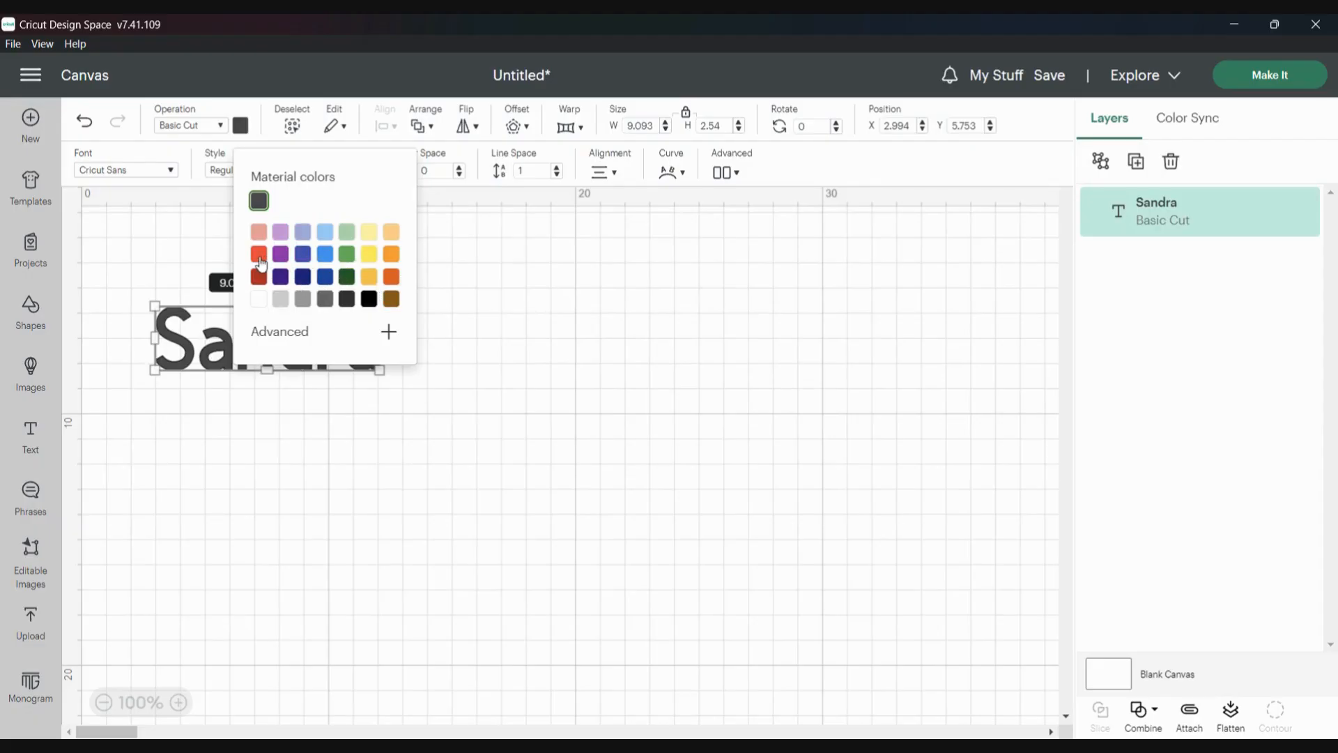
{"action": "left_click", "coordinate": [260, 259]}
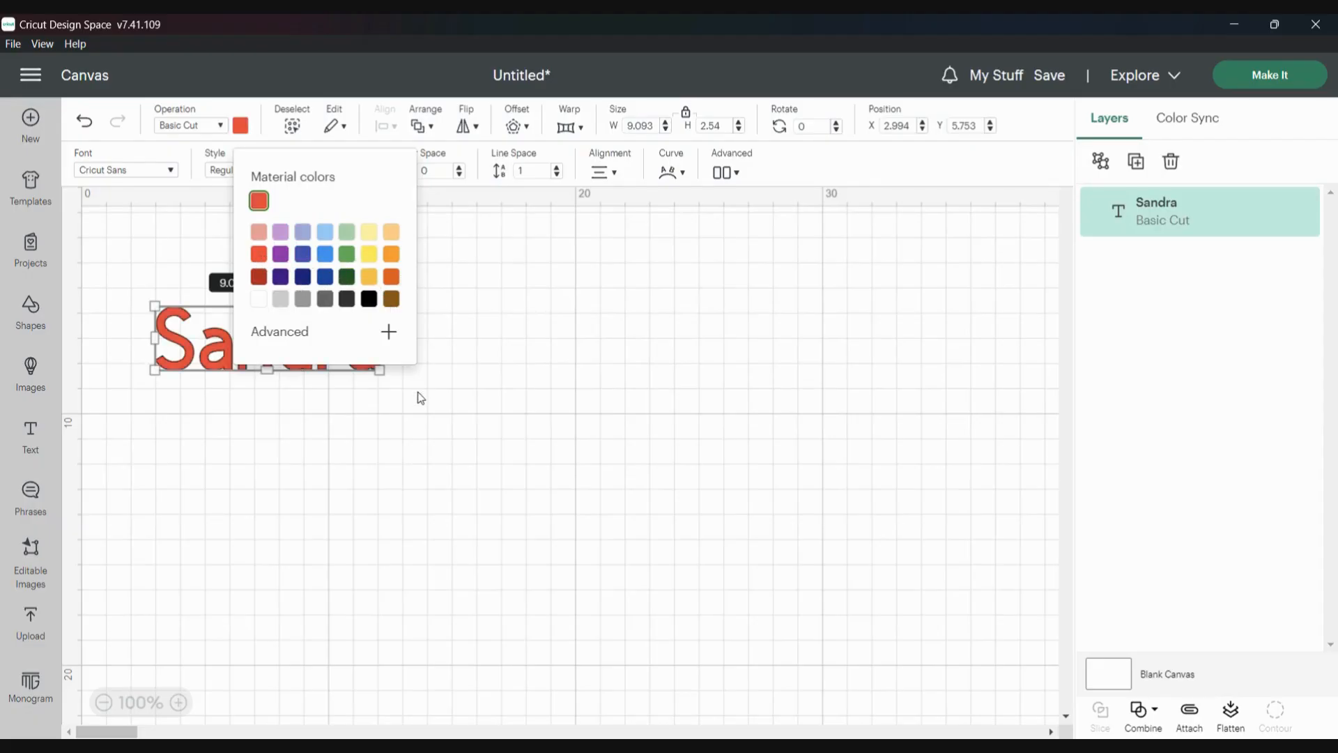
{"action": "left_click", "coordinate": [282, 235]}
{"action": "left_click", "coordinate": [281, 255]}
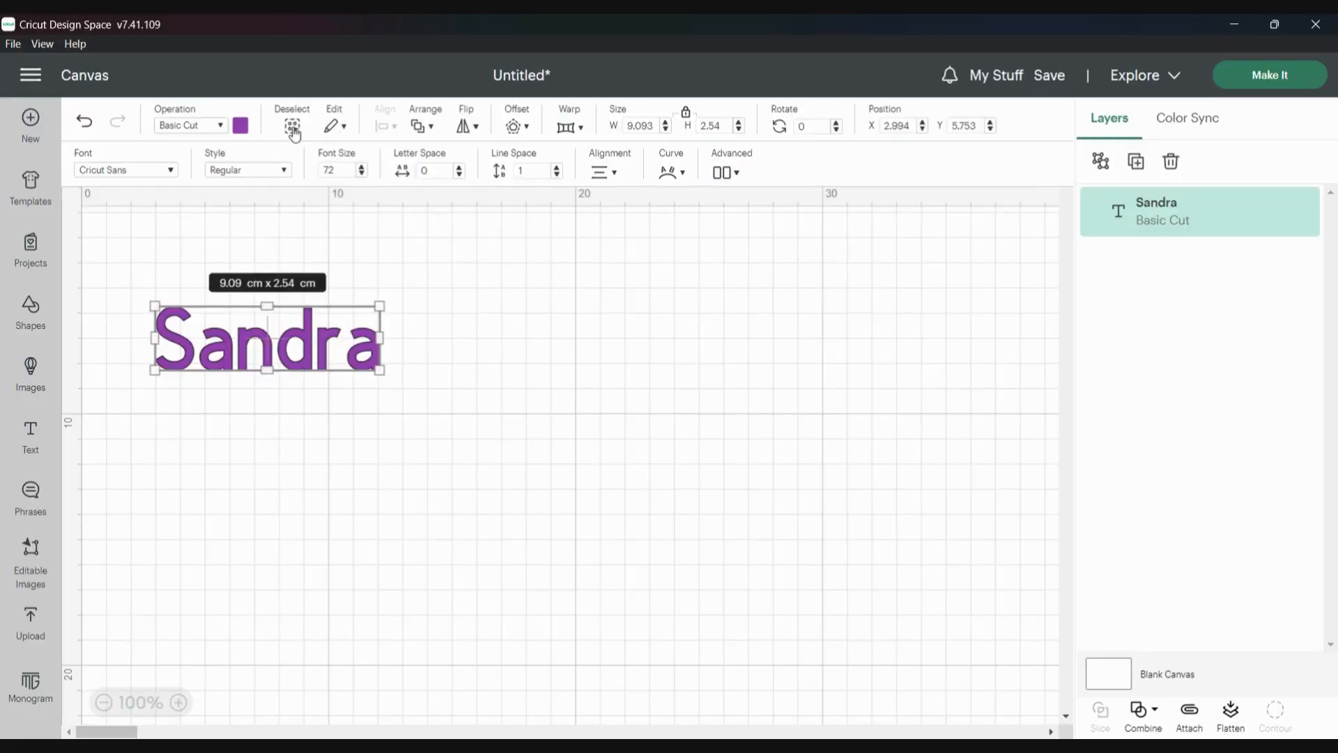
Step: Deselect and reselect everything on the canvas, duplicate the purple name text, and place the copy to the right of the original
{"action": "left_click", "coordinate": [294, 129]}
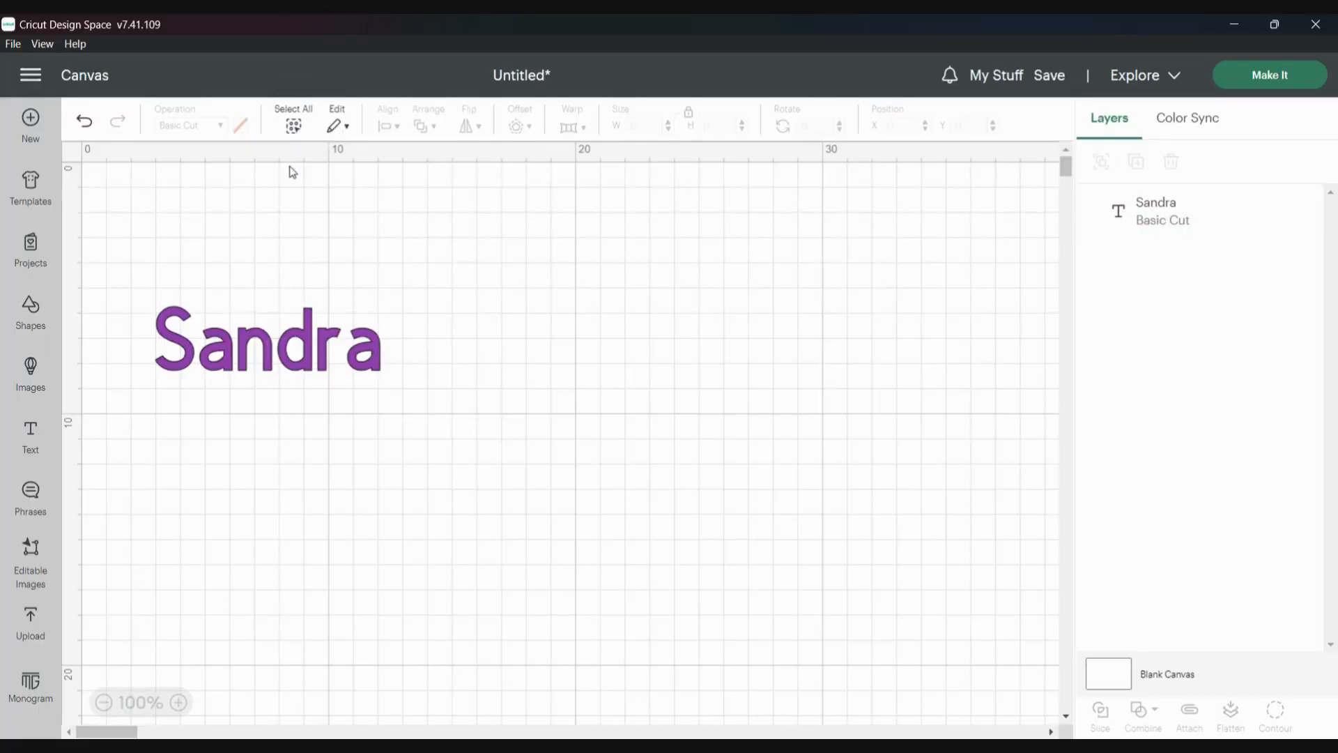
{"action": "left_click", "coordinate": [293, 128]}
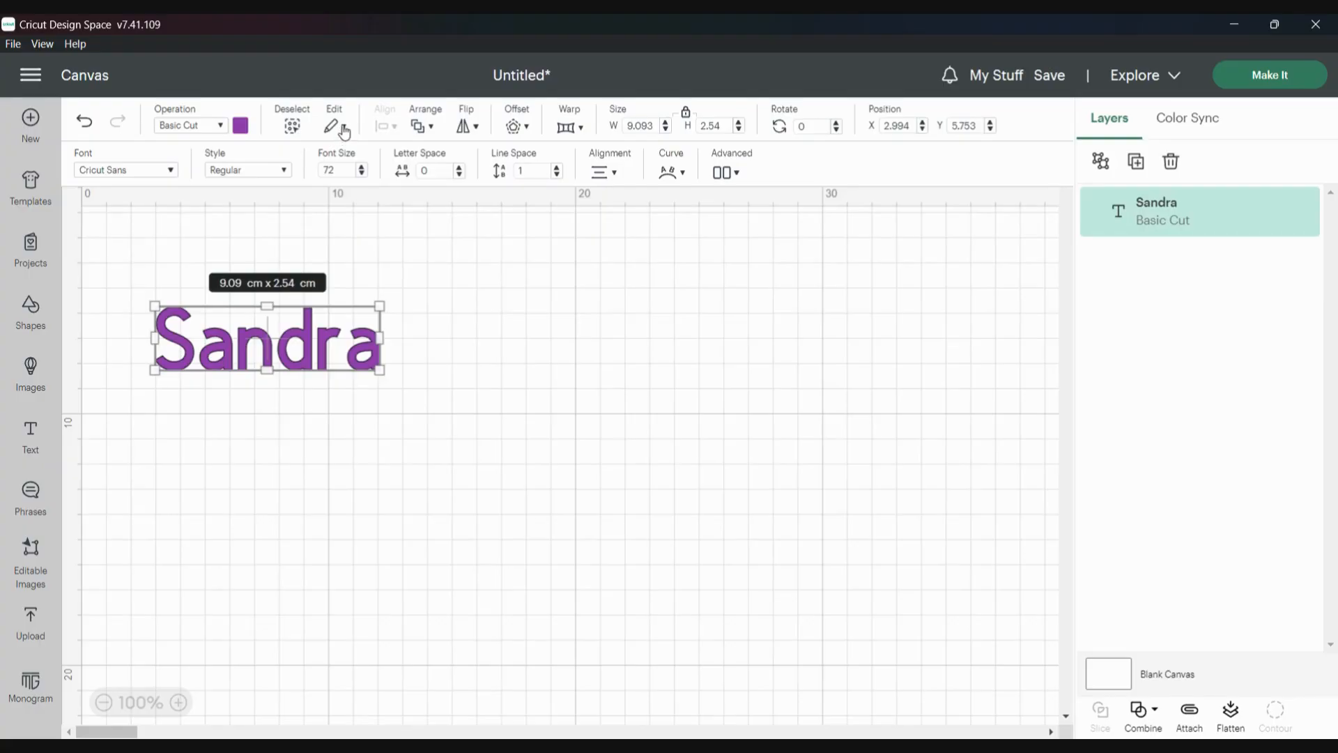
{"action": "left_click", "coordinate": [343, 128]}
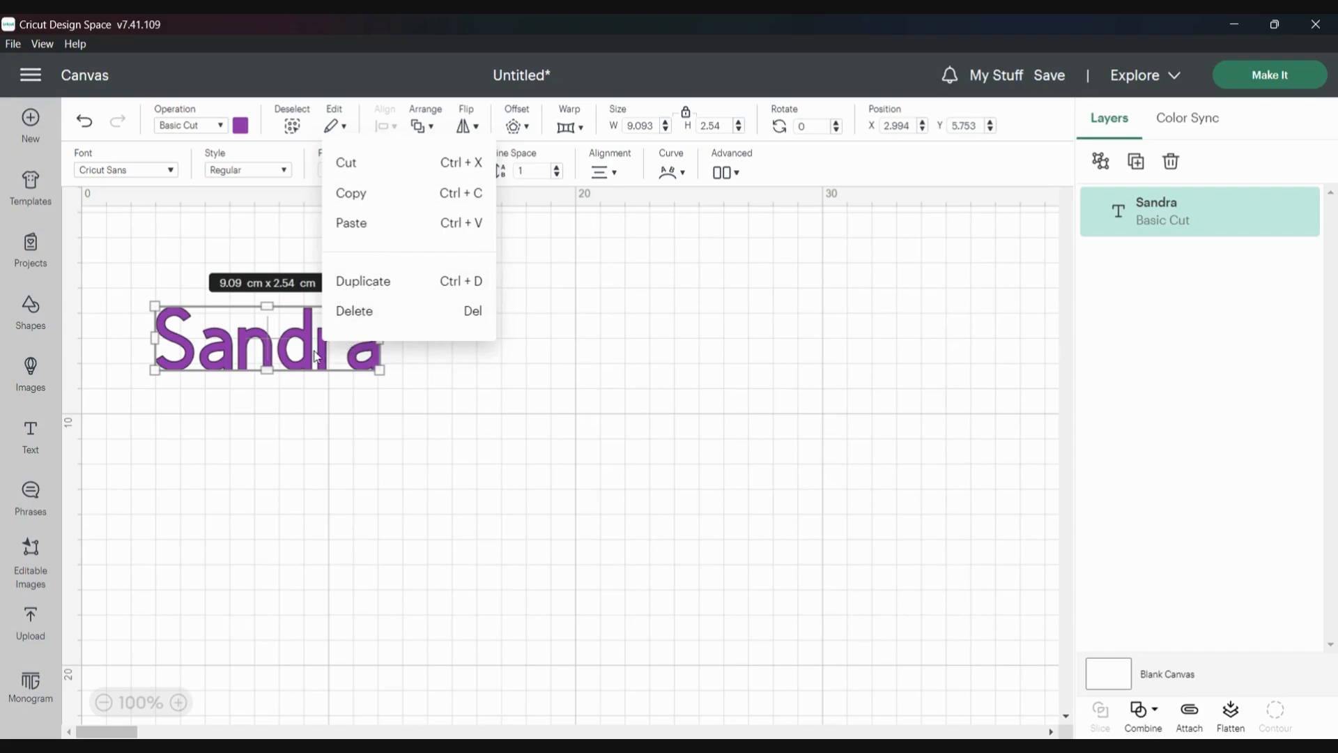
{"action": "left_click", "coordinate": [383, 281]}
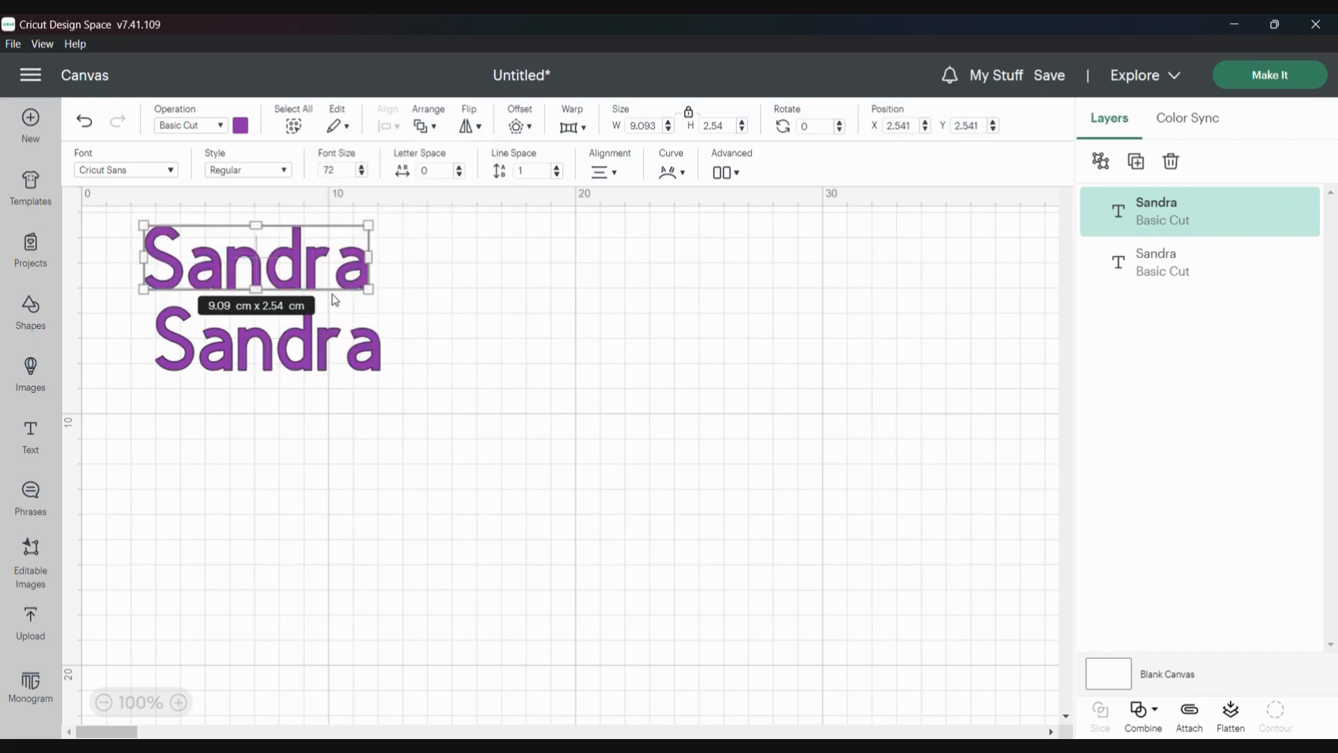
{"action": "left_click_drag", "start_coordinate": [367, 354], "coordinate": [753, 337]}
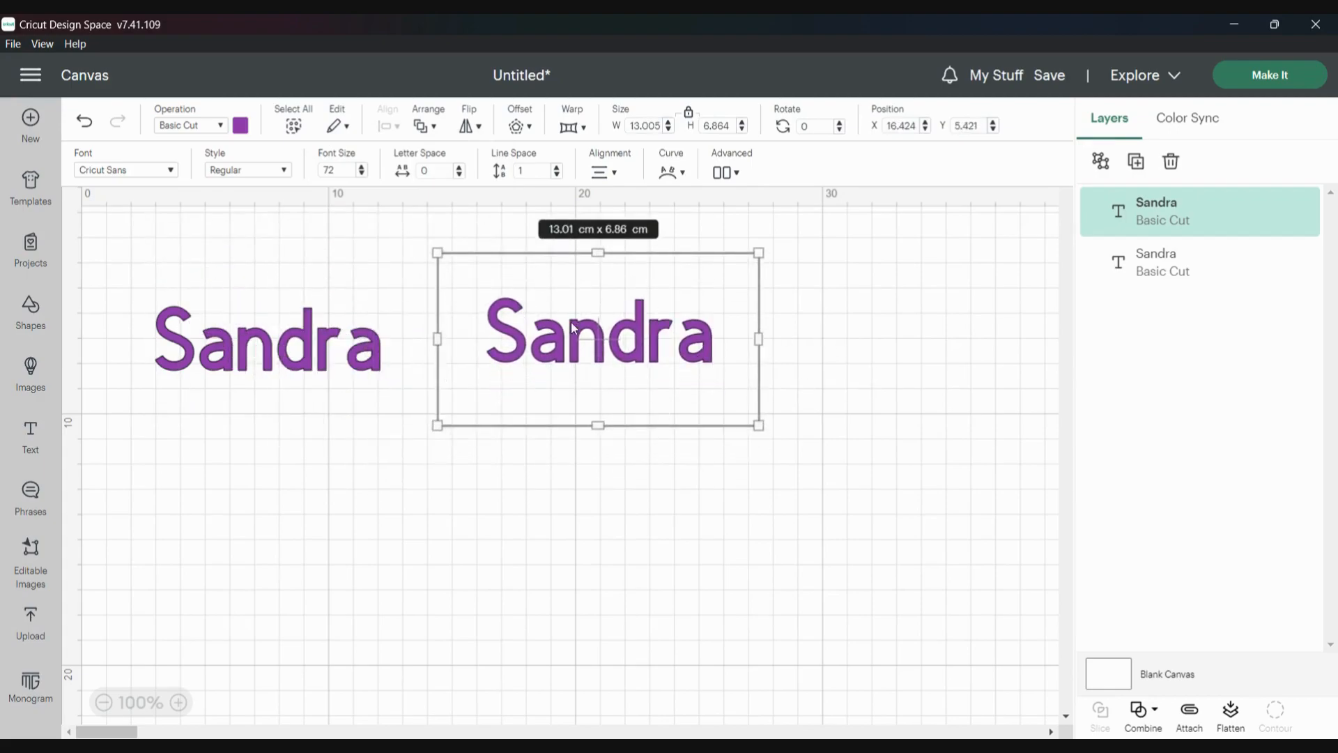
Step: Duplicate the name text twice more, placing one copy below the second text and the other below the original
{"action": "right_click", "coordinate": [680, 336]}
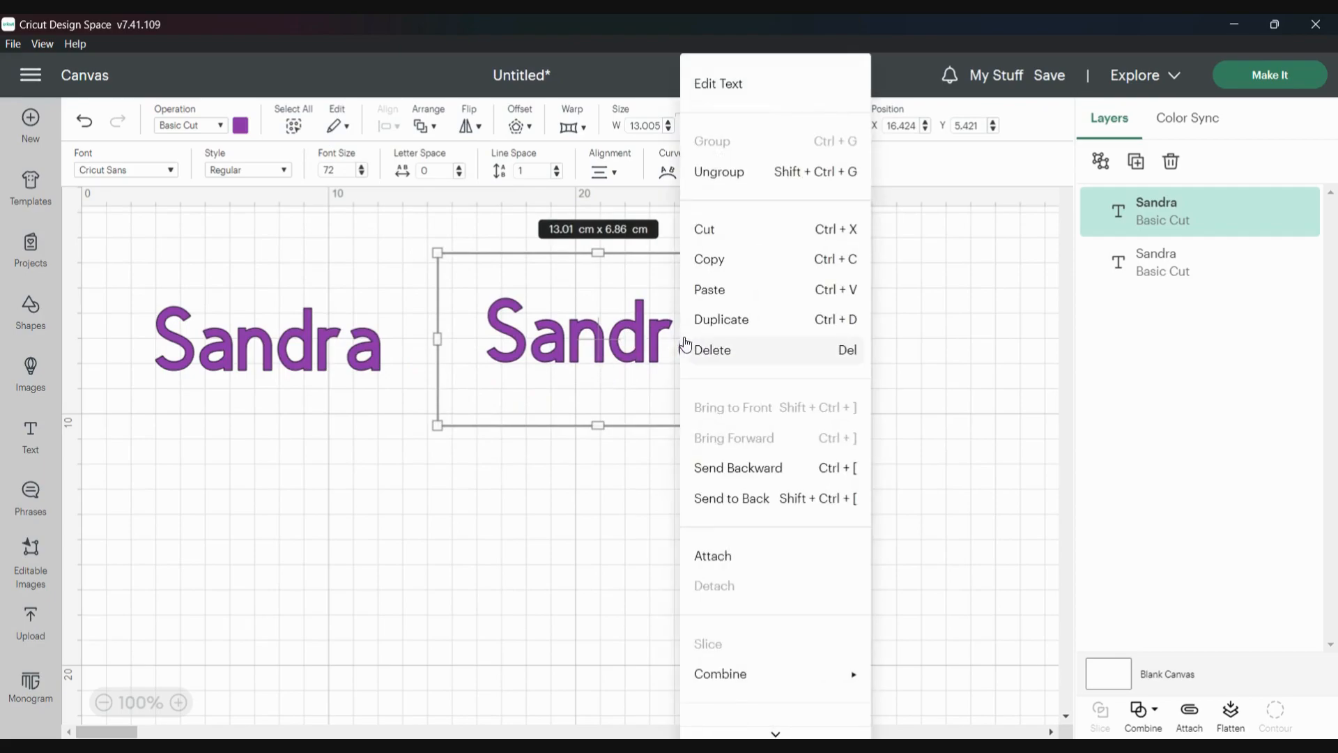
{"action": "left_click", "coordinate": [722, 320]}
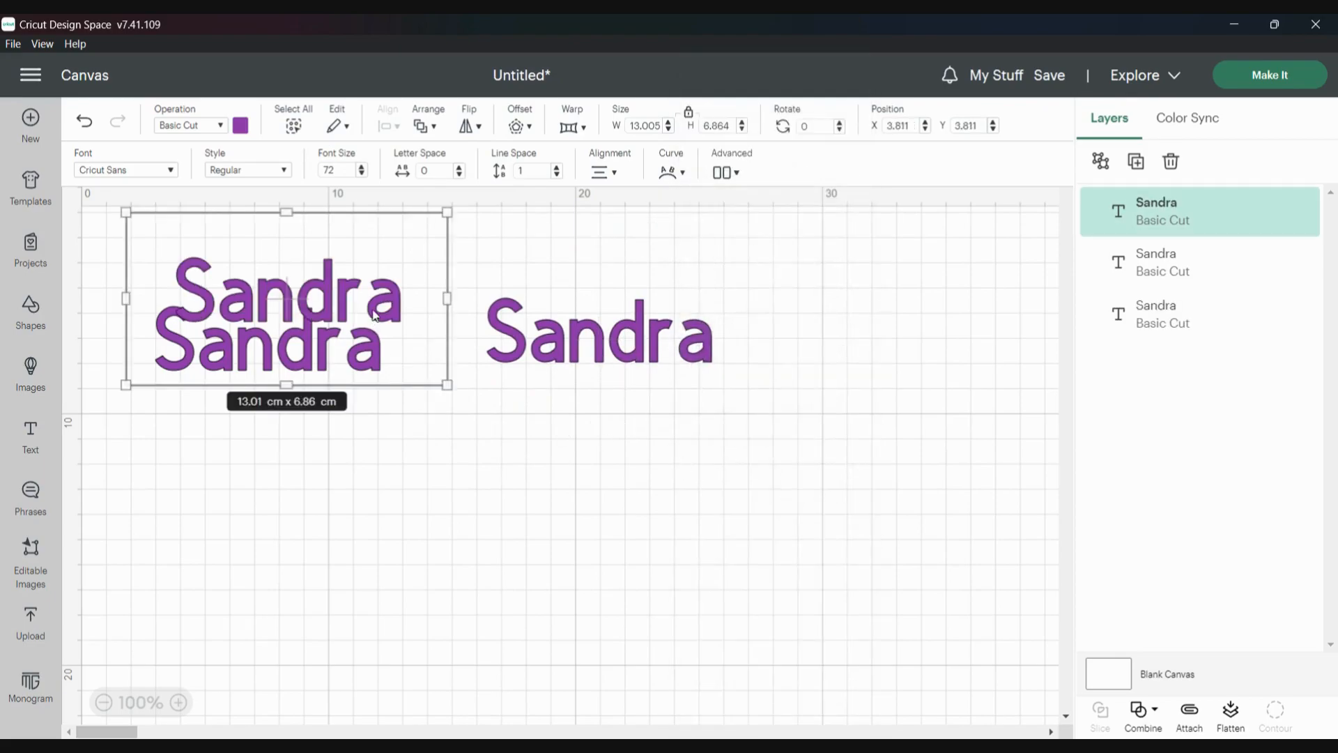
{"action": "left_click_drag", "start_coordinate": [375, 317], "coordinate": [676, 512]}
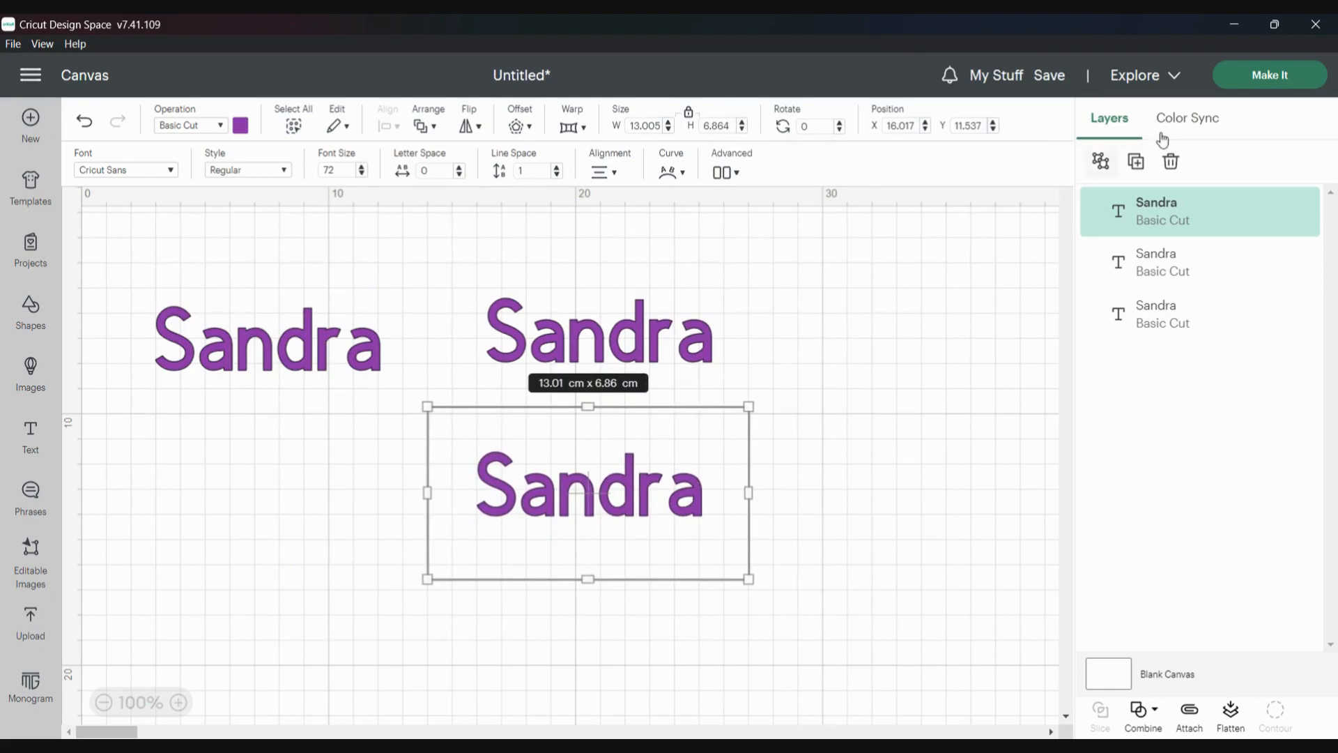
{"action": "left_click", "coordinate": [1136, 165]}
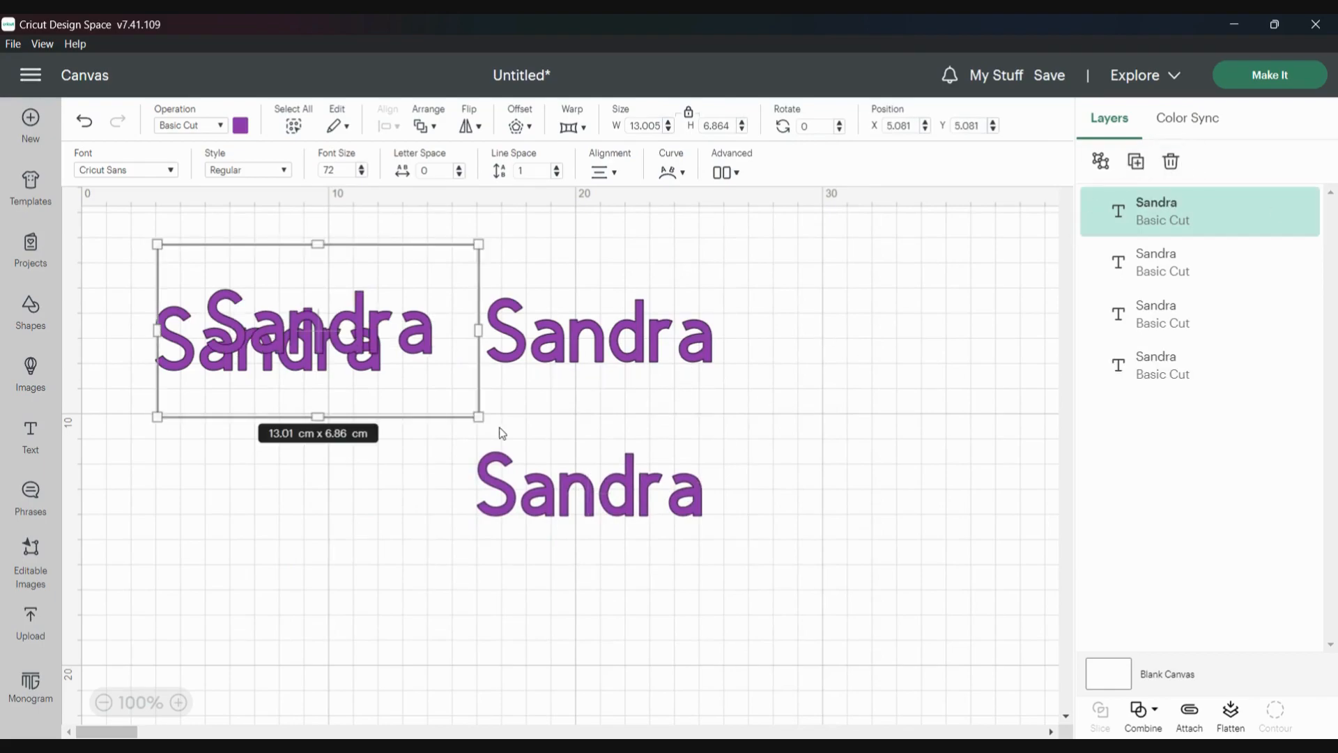
{"action": "left_click_drag", "start_coordinate": [382, 344], "coordinate": [344, 487]}
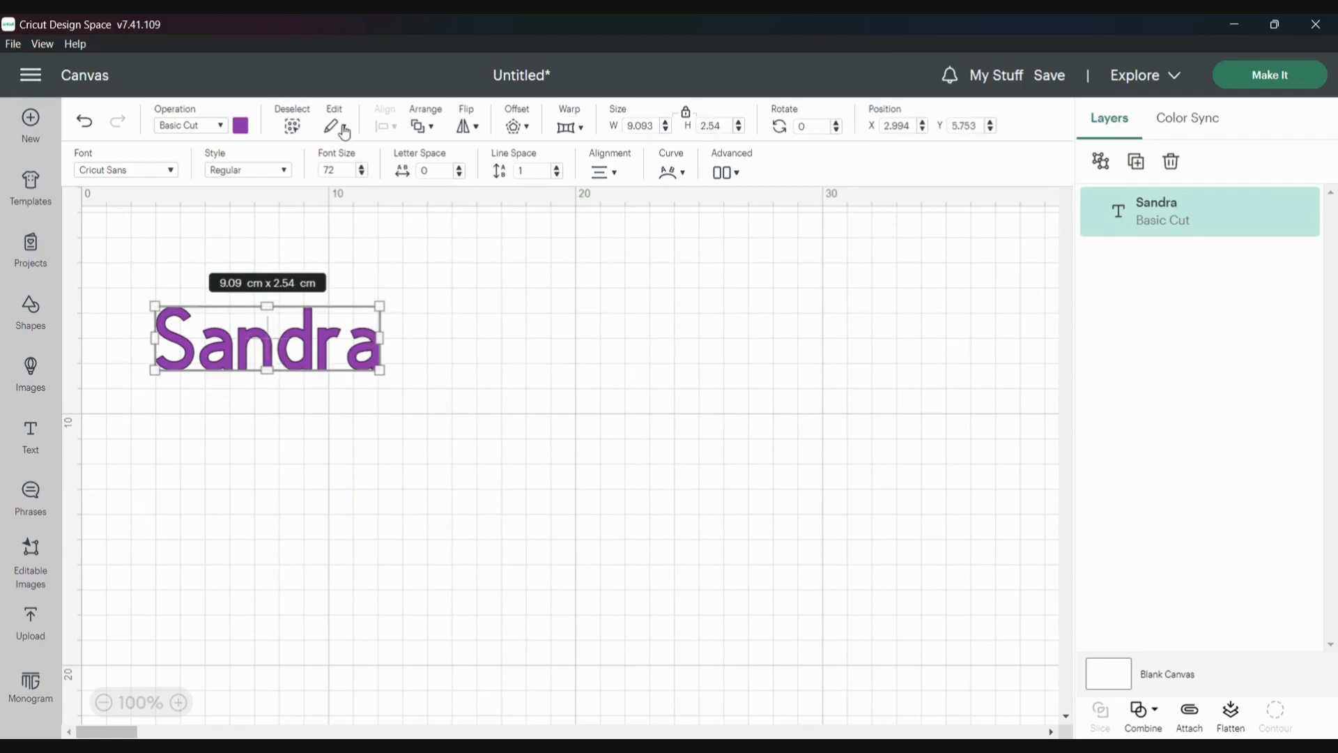
{"action": "left_click", "coordinate": [343, 128]}
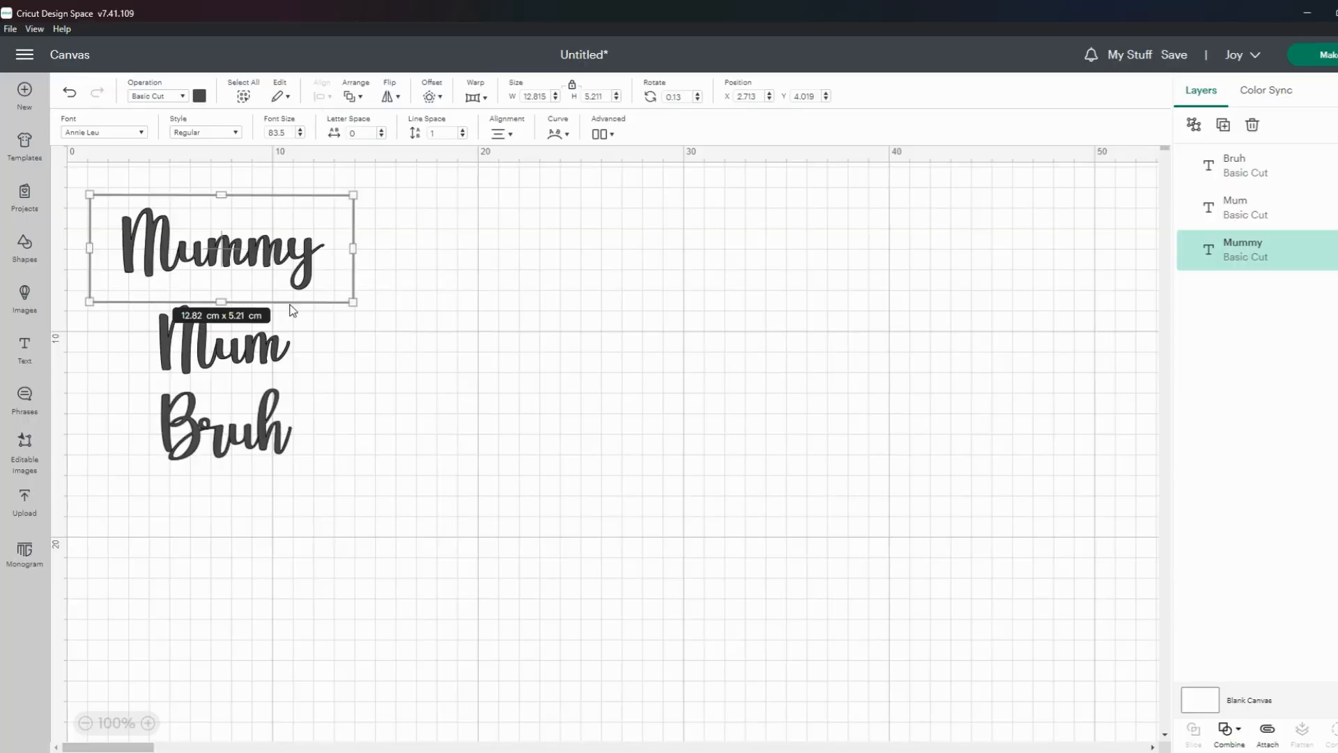
Step: Select the Mummy, Mum and Bruh texts together and align them so that they are centred horizontally on each other
{"action": "left_click", "coordinate": [409, 341]}
{"action": "left_click", "coordinate": [211, 257]}
{"action": "left_click", "coordinate": [244, 361]}
{"action": "left_click", "coordinate": [253, 430]}
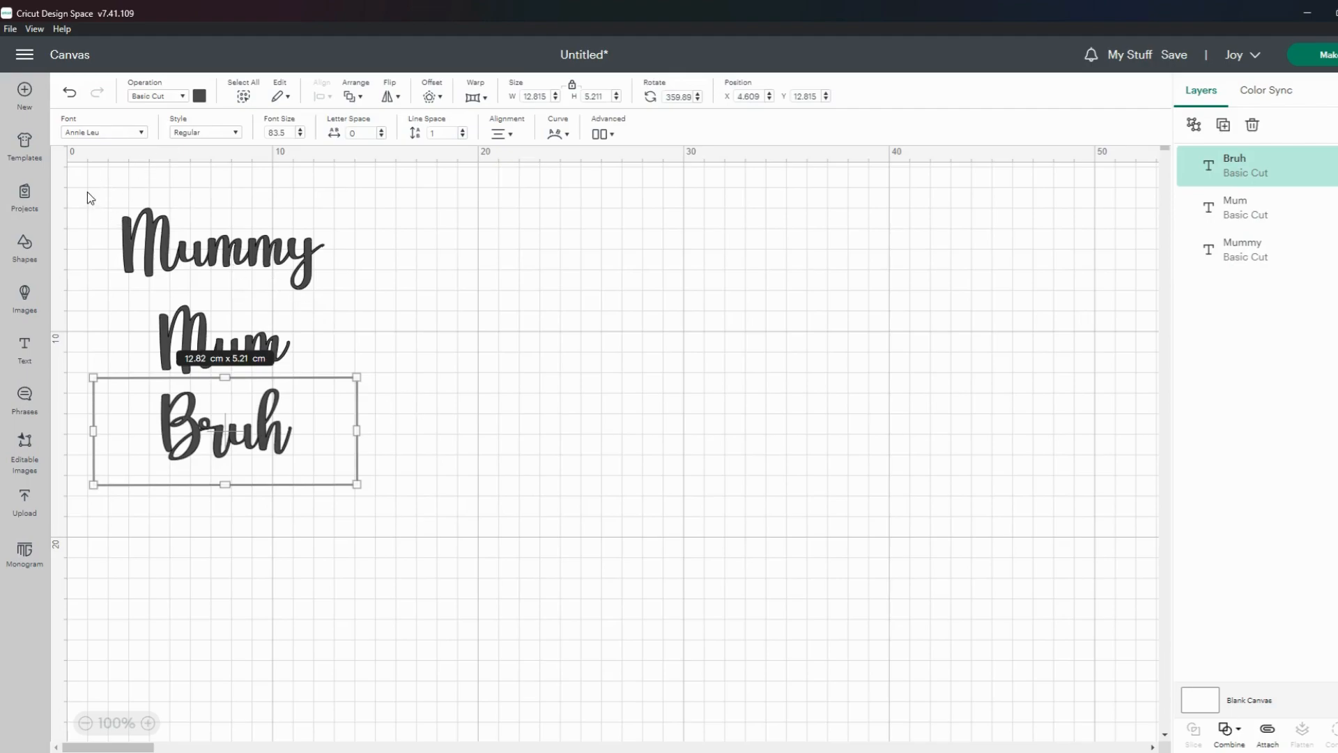
{"action": "left_click_drag", "start_coordinate": [84, 180], "coordinate": [382, 482]}
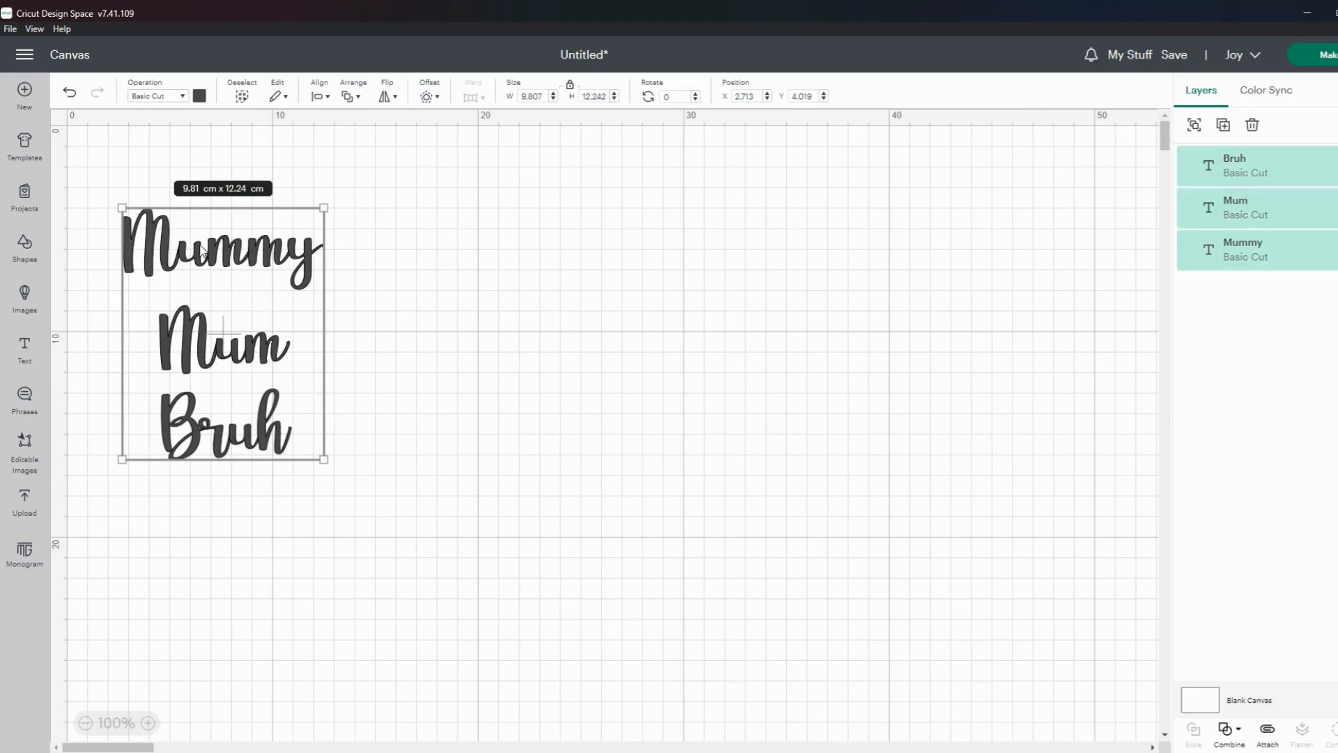
{"action": "left_click", "coordinate": [327, 98]}
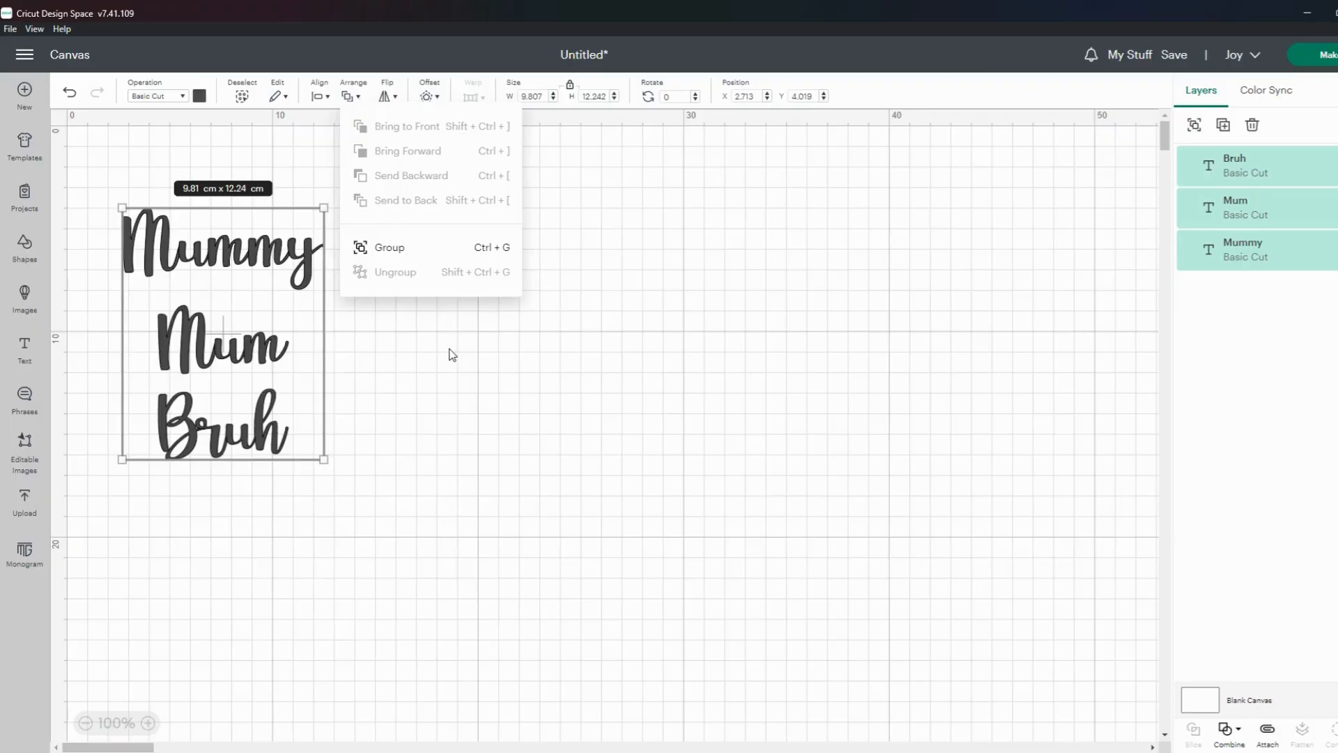
{"action": "left_click", "coordinate": [393, 333]}
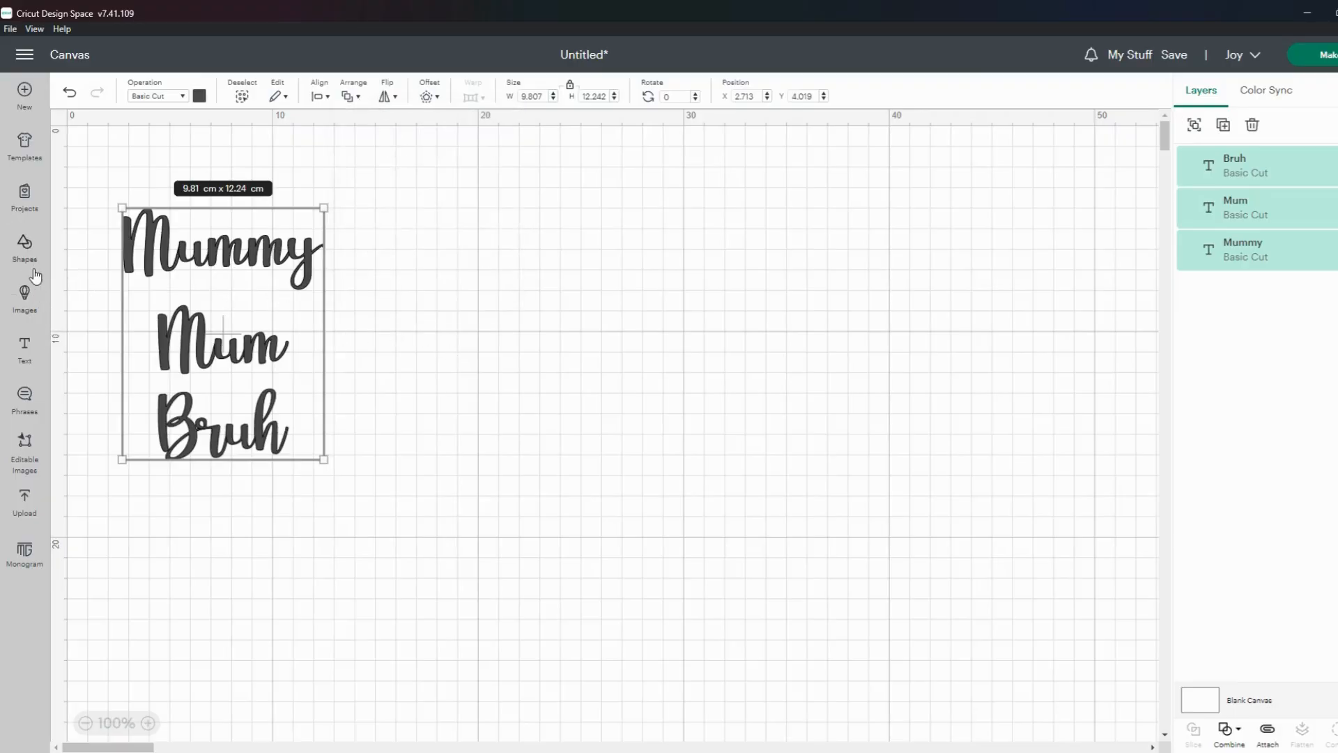
Step: Add a rounded rectangle to the right of the three texts and enlarge it to about 11.4 × 7.6 cm
{"action": "left_click", "coordinate": [25, 248]}
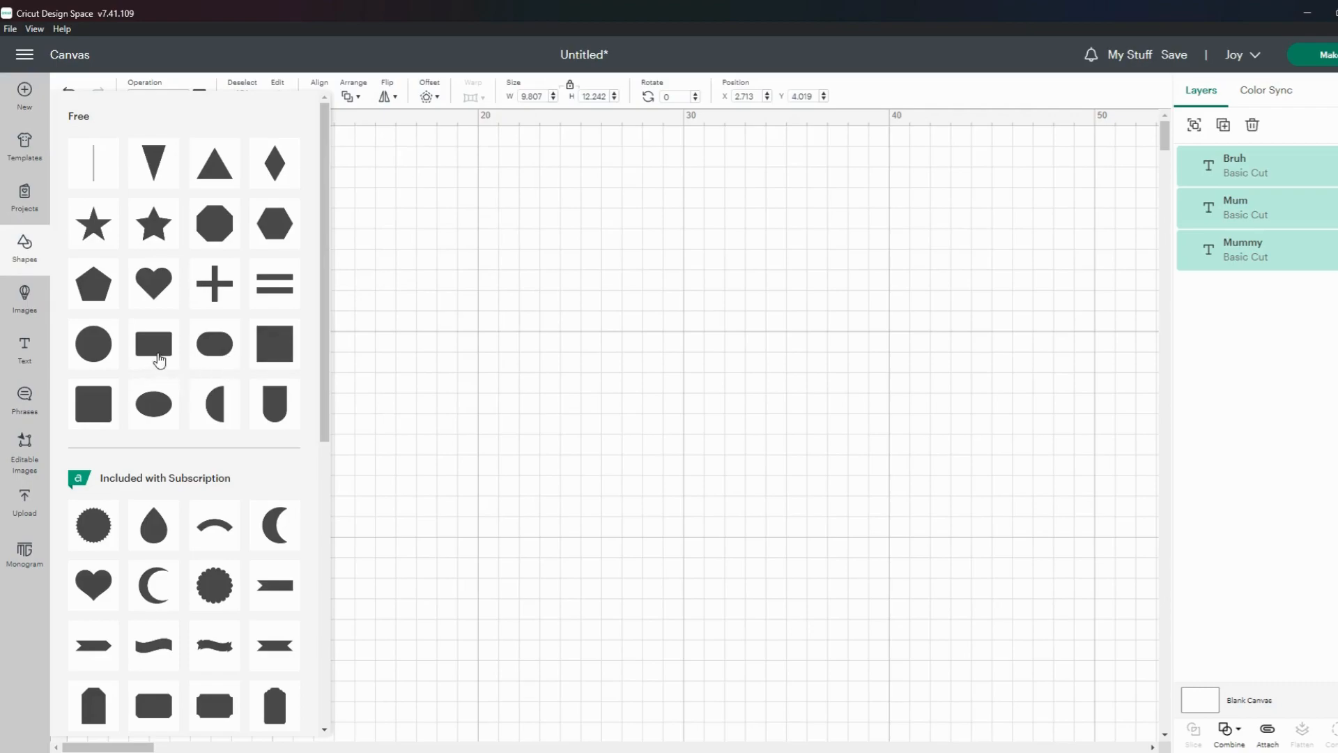
{"action": "left_click", "coordinate": [159, 359]}
{"action": "left_click_drag", "start_coordinate": [290, 327], "coordinate": [464, 264]}
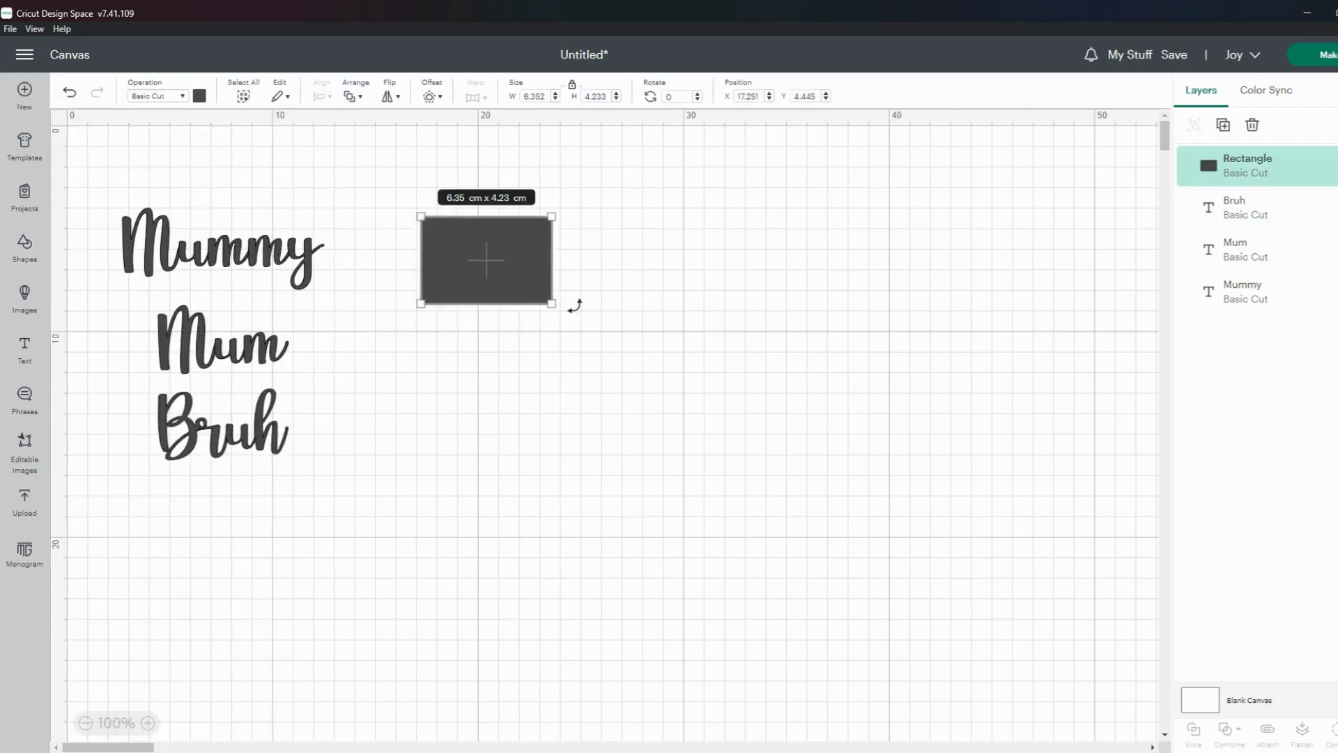
{"action": "left_click_drag", "start_coordinate": [574, 305], "coordinate": [679, 376]}
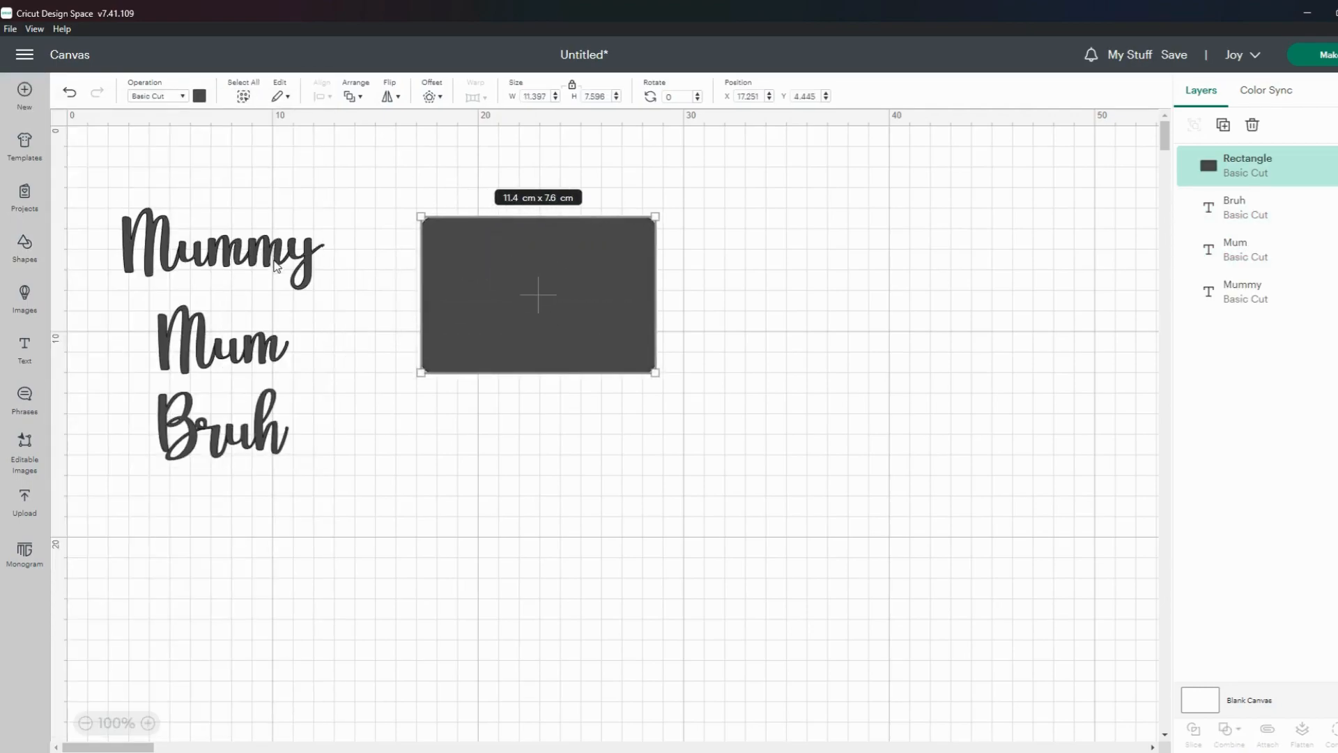
Step: Move the Mum text slightly up and to the right between the Mummy and Bruh texts
{"action": "left_click", "coordinate": [208, 261]}
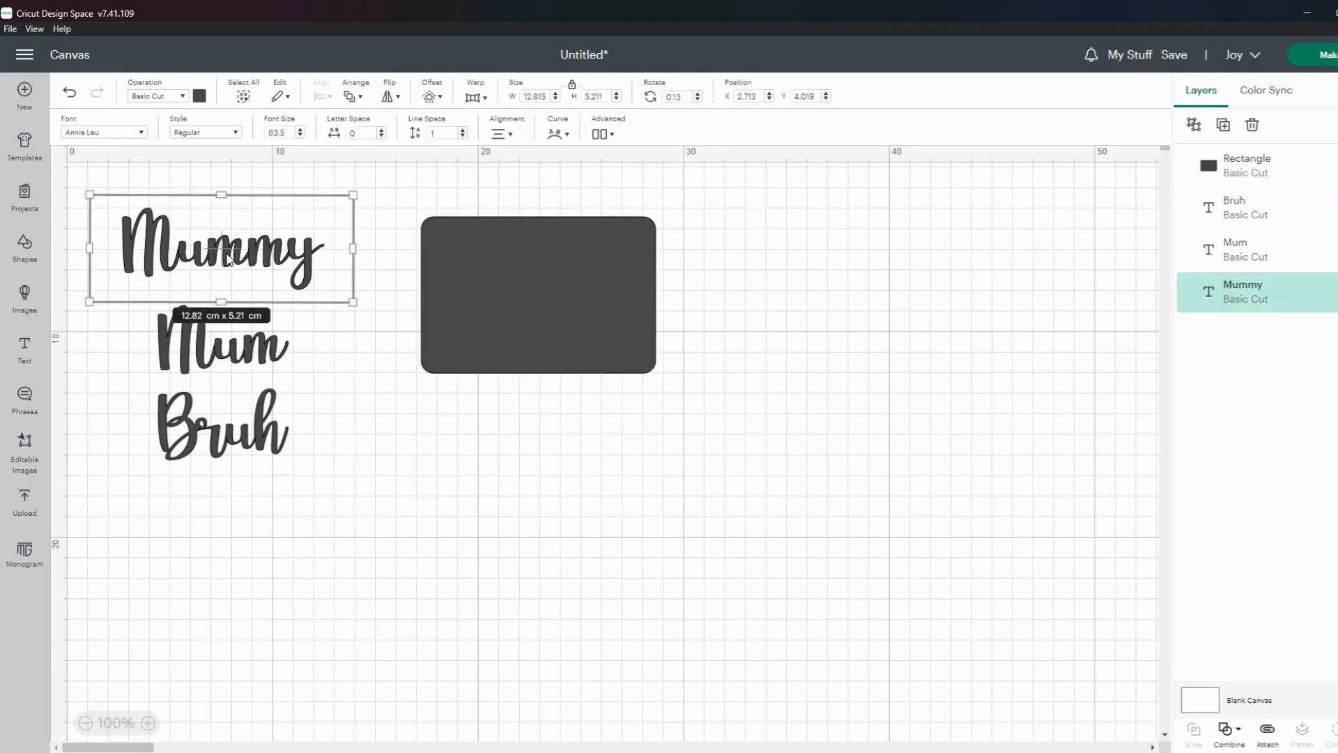
{"action": "left_click", "coordinate": [235, 349]}
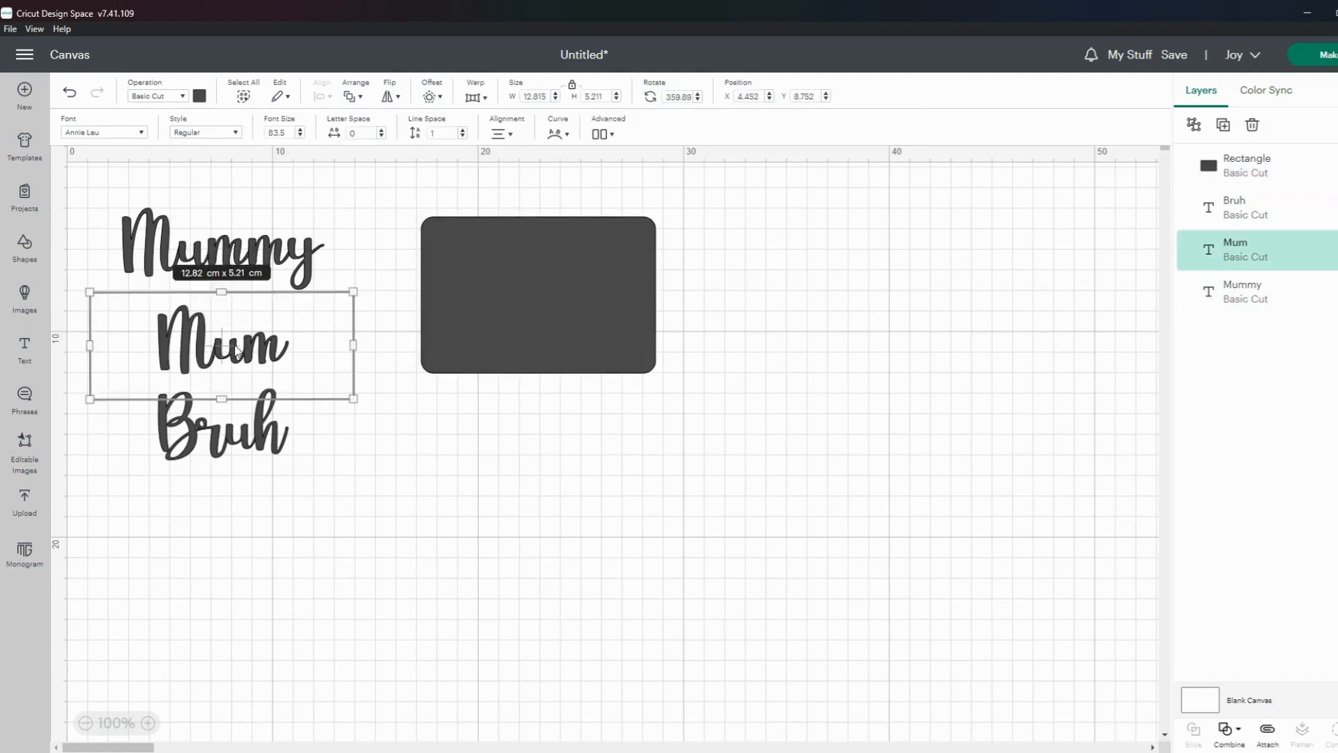
{"action": "left_click_drag", "start_coordinate": [235, 348], "coordinate": [262, 340]}
Step: Change the rounded rectangle's material colour to light purple
{"action": "left_click", "coordinate": [450, 306]}
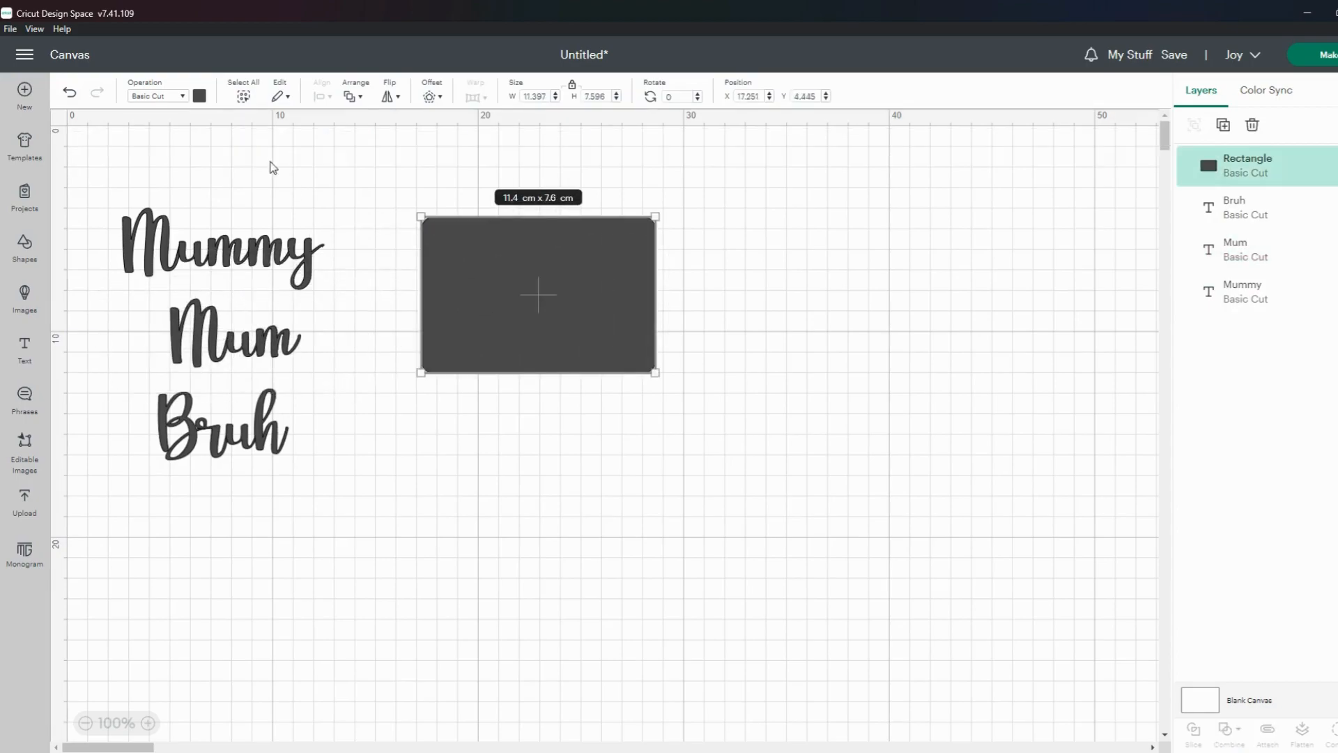
{"action": "left_click", "coordinate": [200, 96]}
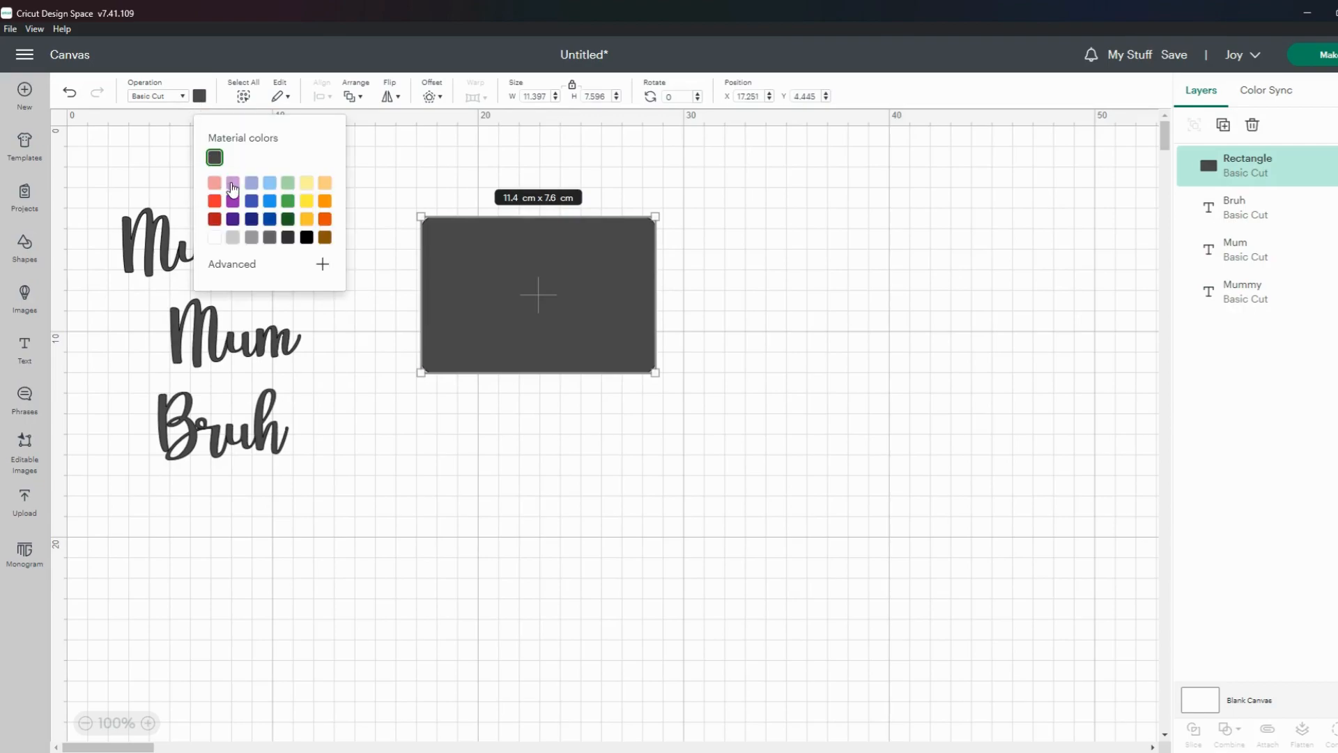
{"action": "left_click", "coordinate": [231, 188]}
{"action": "left_click", "coordinate": [441, 477]}
Step: Move the Mum text onto the purple rectangle and bring it forward by one layer
{"action": "left_click_drag", "start_coordinate": [220, 361], "coordinate": [528, 305]}
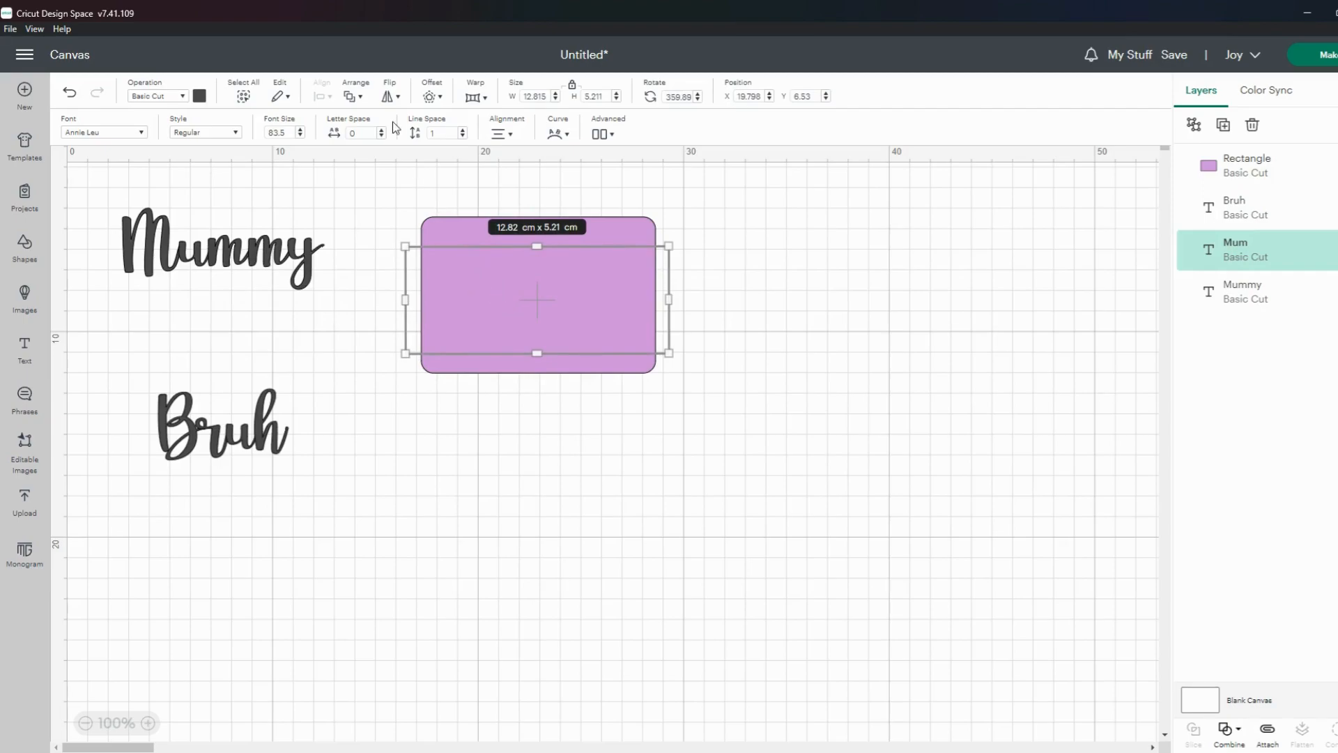
{"action": "left_click", "coordinate": [359, 98]}
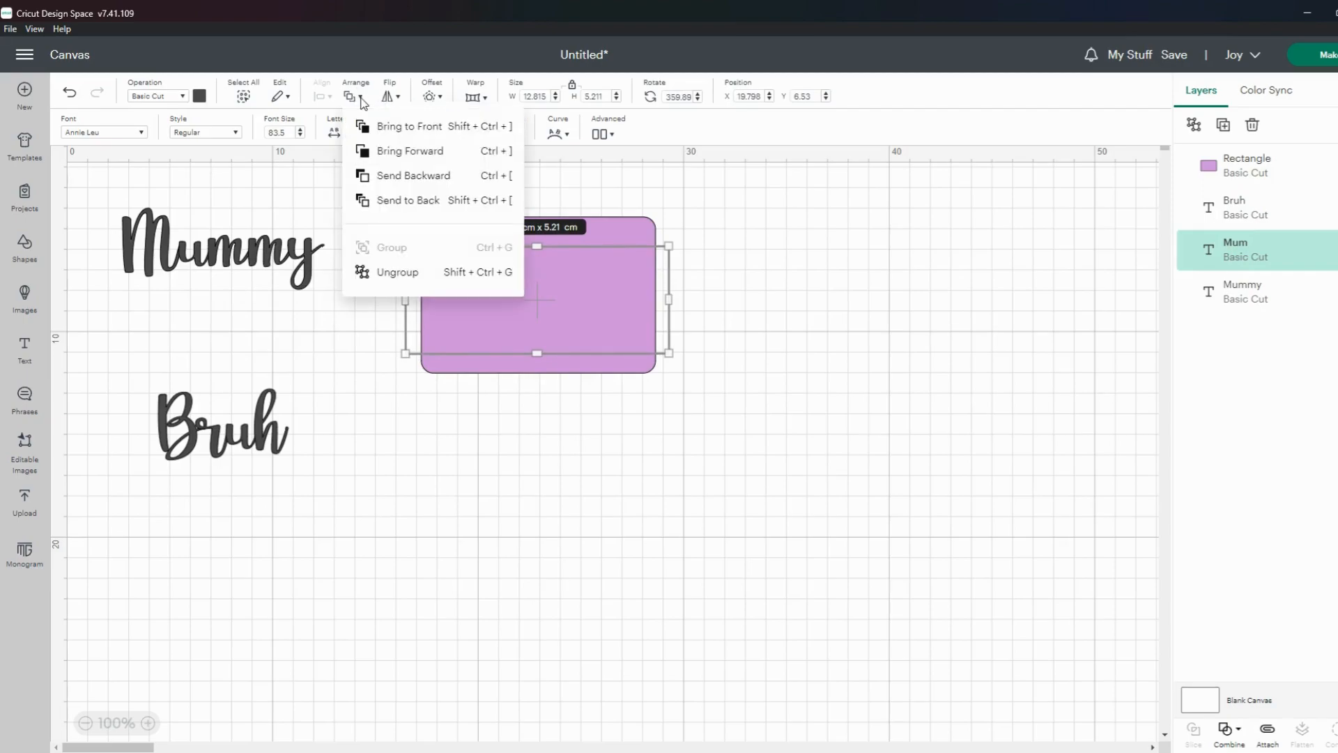
{"action": "left_click", "coordinate": [393, 152]}
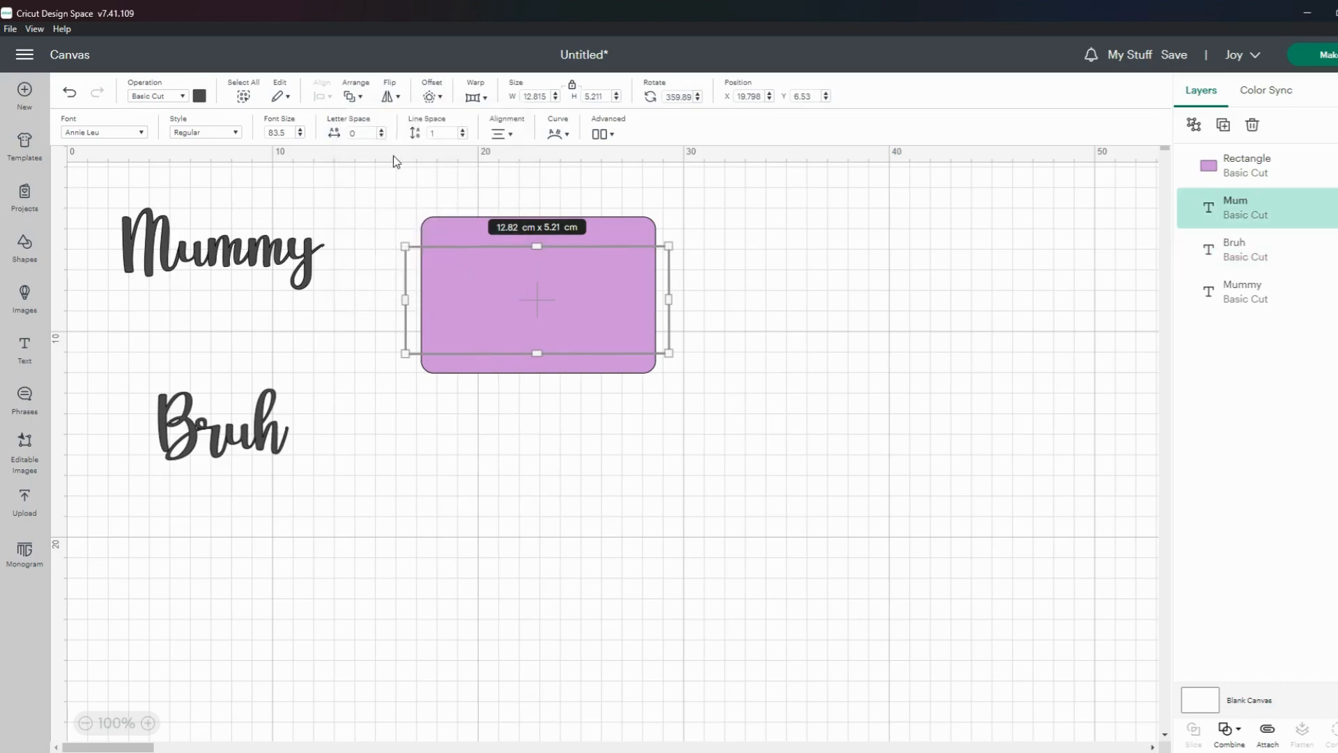
Step: Bring the Mum text to the front of the layer stack and nudge it slightly on the rectangle
{"action": "left_click", "coordinate": [360, 101]}
{"action": "left_click", "coordinate": [394, 128]}
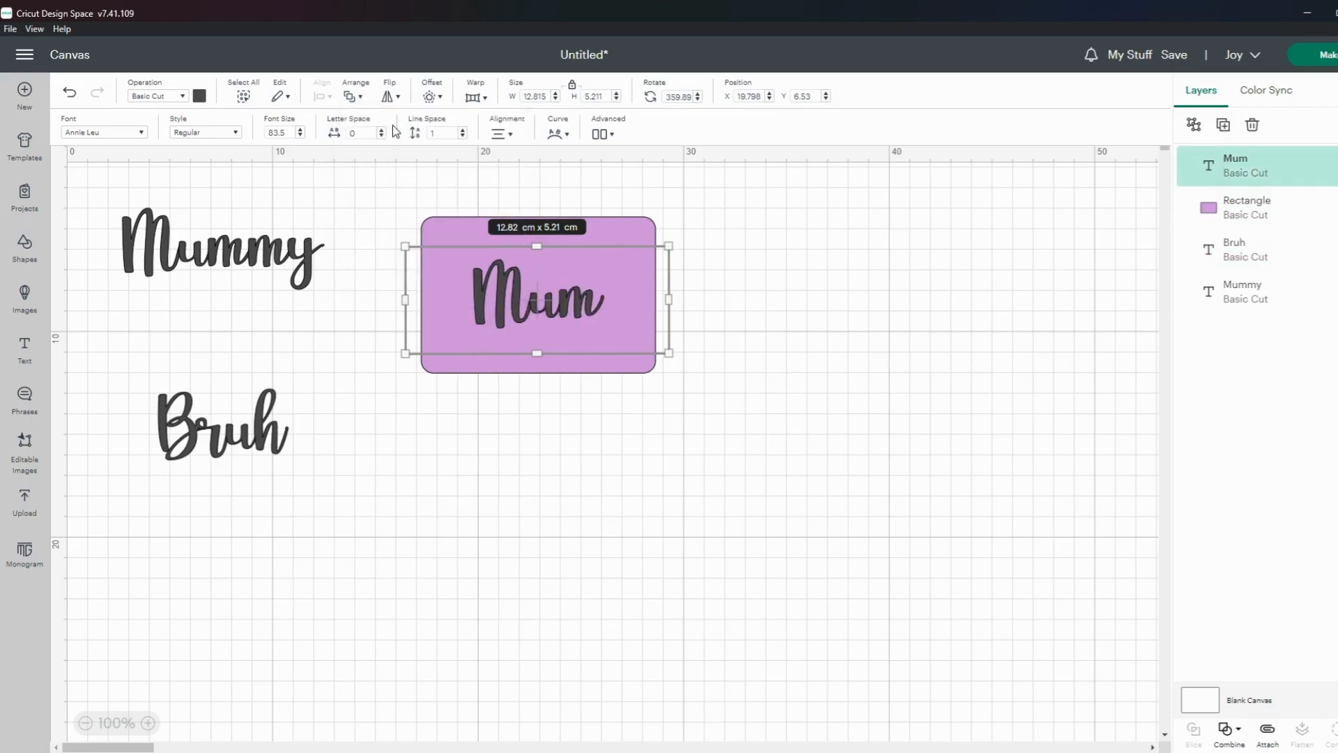
{"action": "left_click", "coordinate": [630, 476]}
{"action": "left_click_drag", "start_coordinate": [564, 316], "coordinate": [564, 317]}
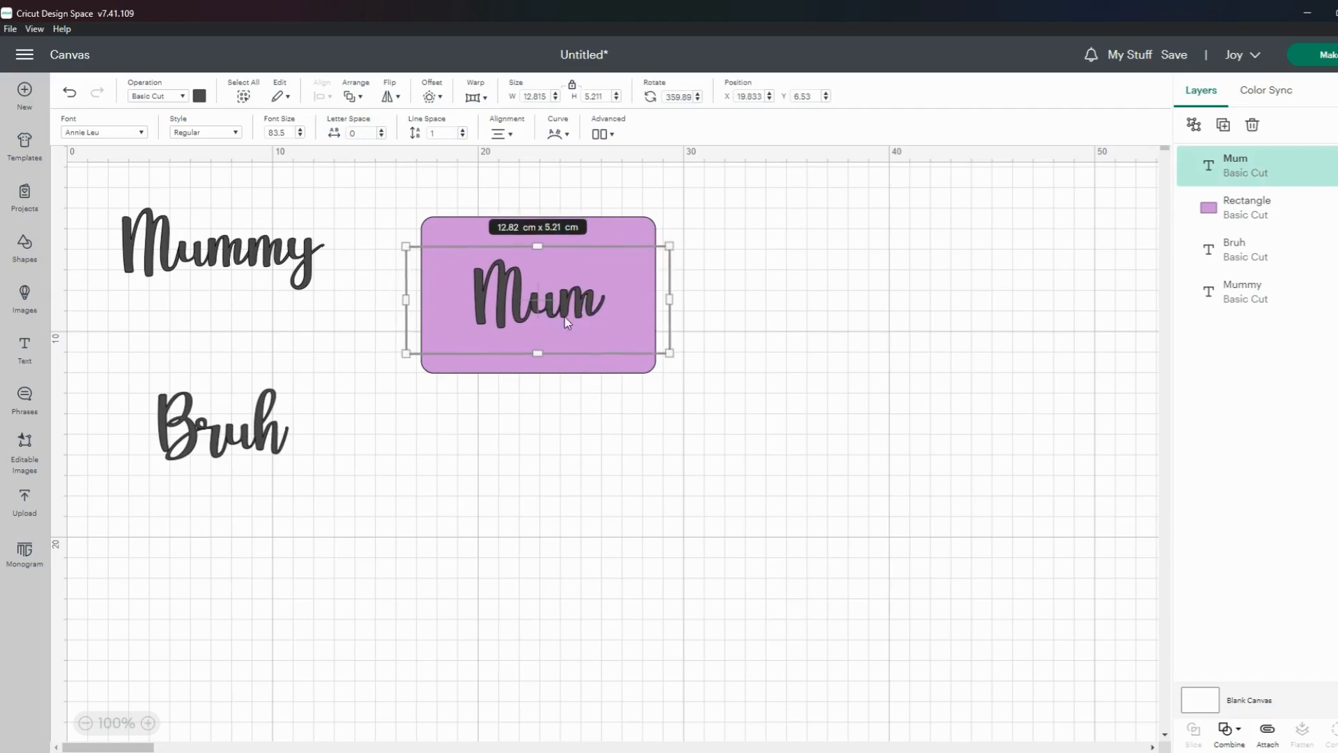
Step: Delete the Mum text and the purple rounded rectangle from the canvas
{"action": "left_click", "coordinate": [360, 101]}
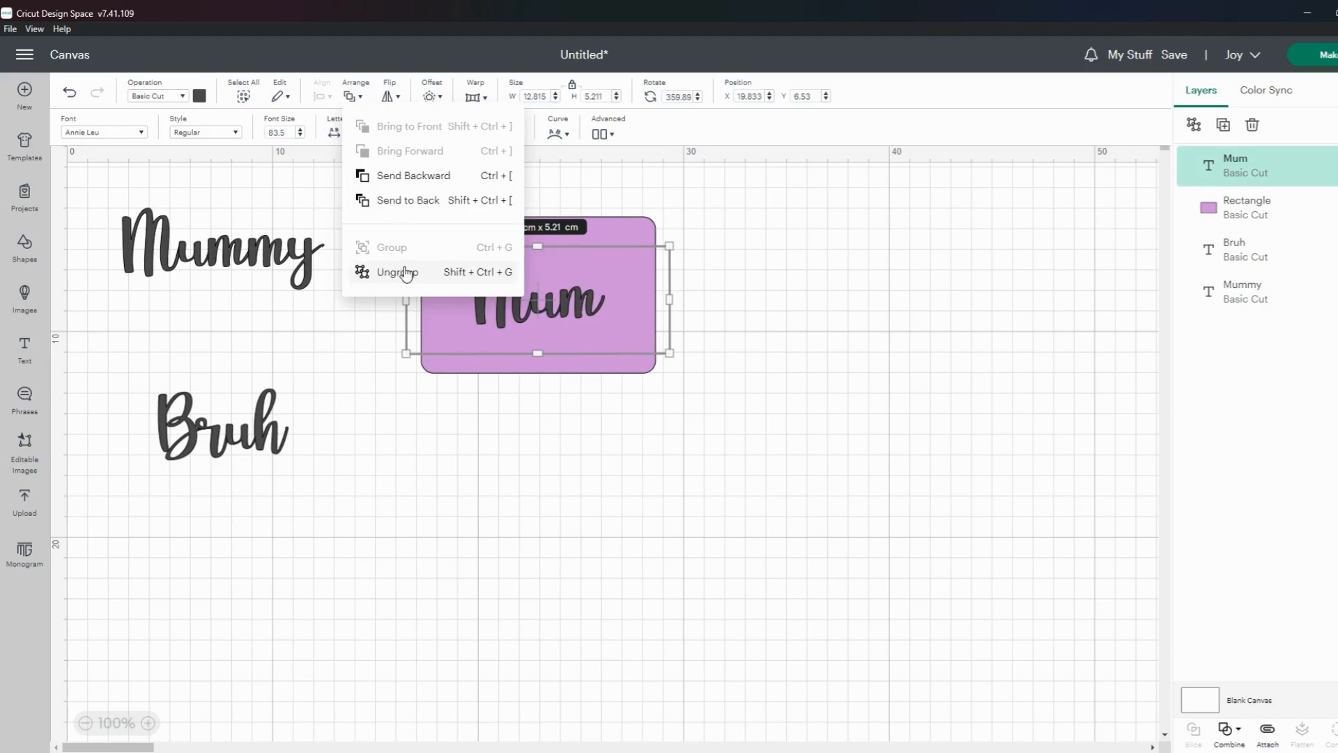
{"action": "left_click", "coordinate": [292, 353]}
{"action": "left_click", "coordinate": [452, 309]}
{"action": "key", "text": "Delete"}
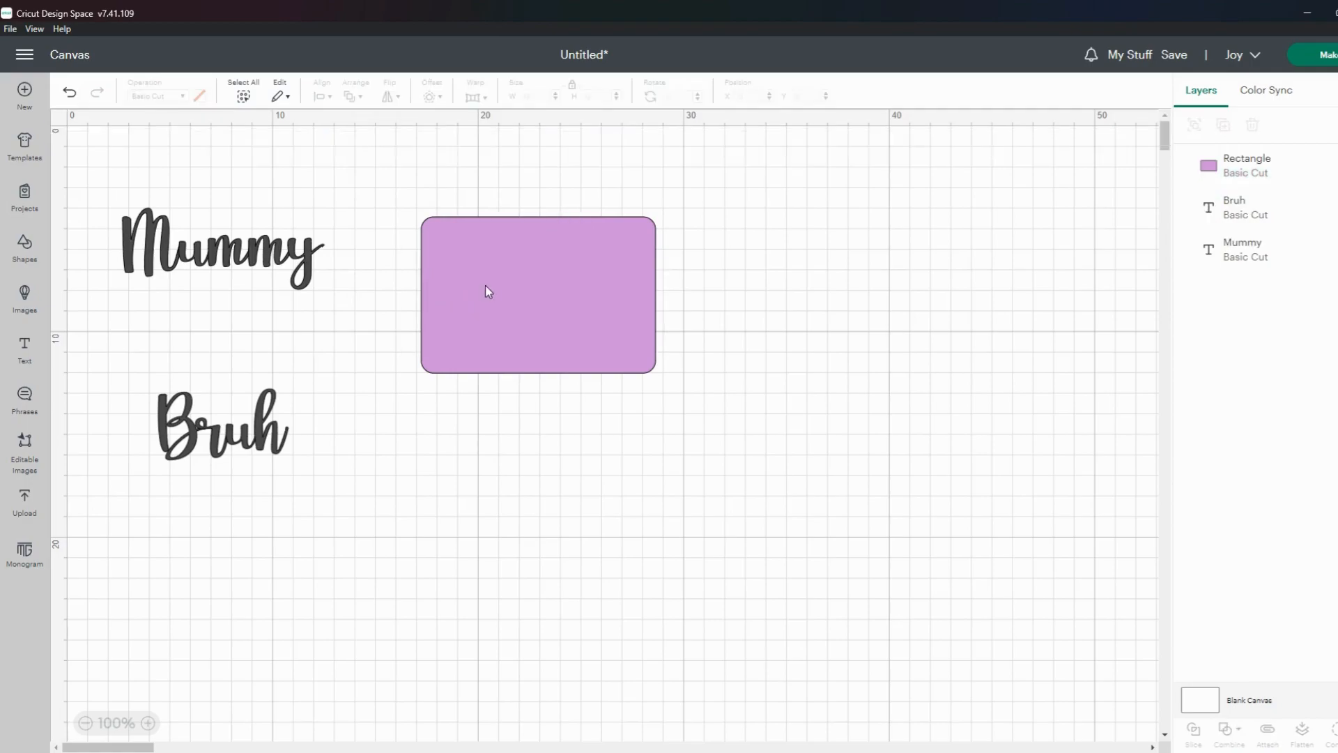
{"action": "left_click", "coordinate": [486, 287]}
{"action": "key", "text": "Delete"}
Step: Ungroup the Mummy text into individual letters
{"action": "left_click", "coordinate": [244, 259]}
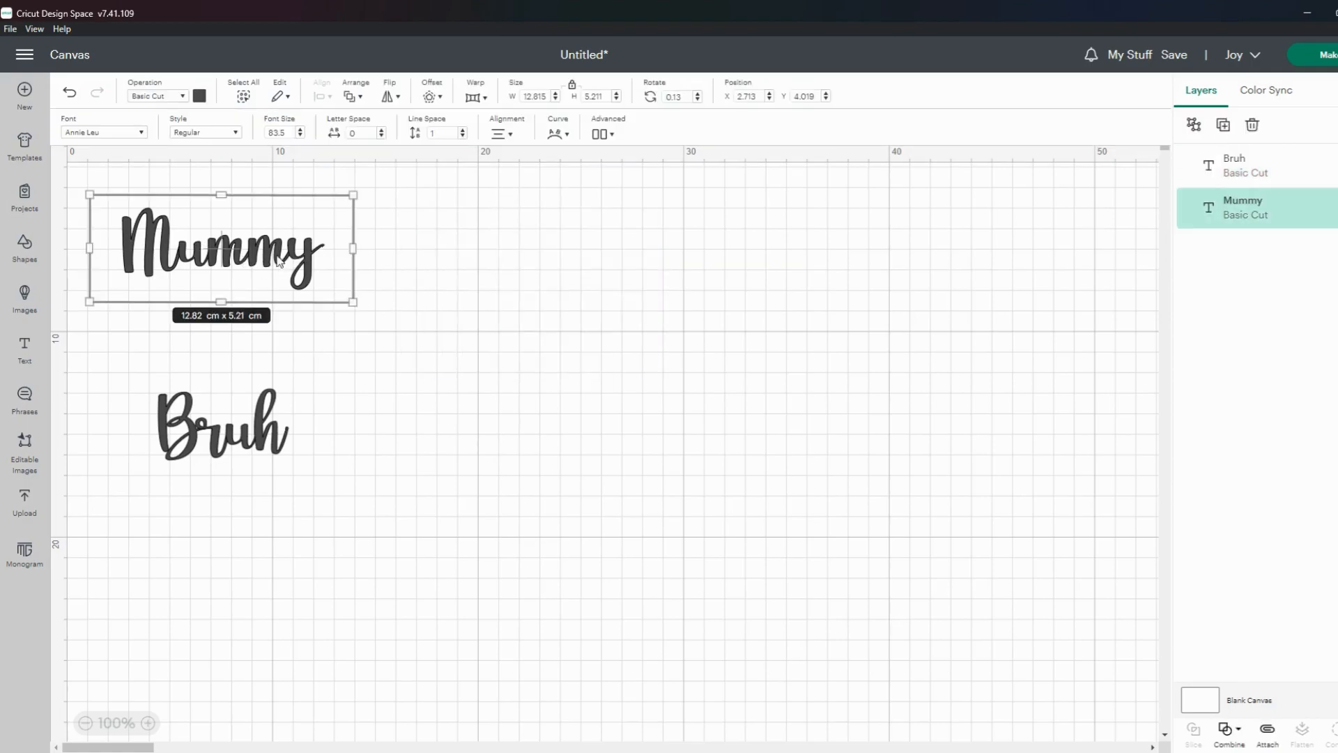
{"action": "left_click", "coordinate": [358, 97]}
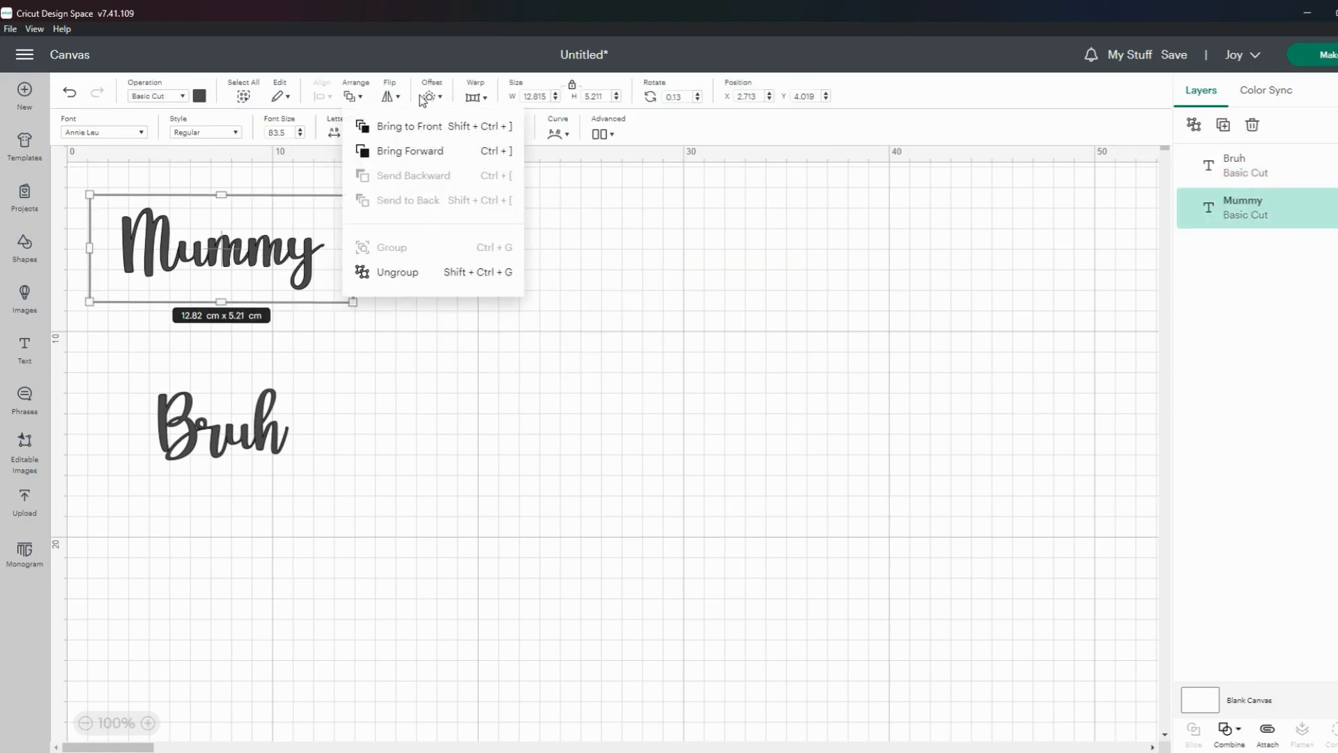
{"action": "left_click", "coordinate": [397, 273]}
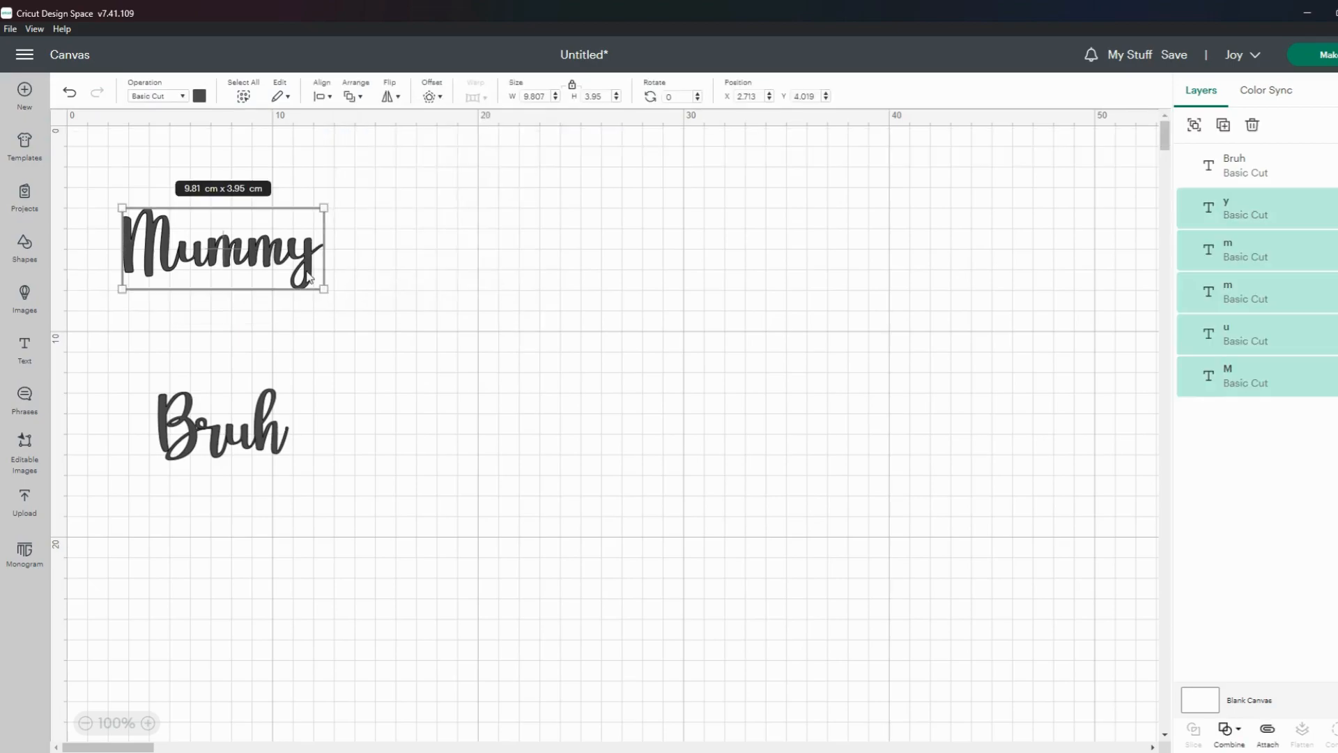
Step: Pull the letter y away from the Mummy word and move it back against the second small m
{"action": "left_click", "coordinate": [450, 323]}
{"action": "left_click", "coordinate": [301, 273]}
{"action": "mouse_move", "coordinate": [301, 273]}
{"action": "left_mouse_down"}
{"action": "mouse_move", "coordinate": [368, 274]}
{"action": "mouse_move", "coordinate": [236, 265]}
{"action": "mouse_move", "coordinate": [295, 265]}
{"action": "mouse_move", "coordinate": [282, 265]}
{"action": "left_mouse_up"}
{"action": "left_click", "coordinate": [249, 255]}
{"action": "left_click", "coordinate": [250, 294]}
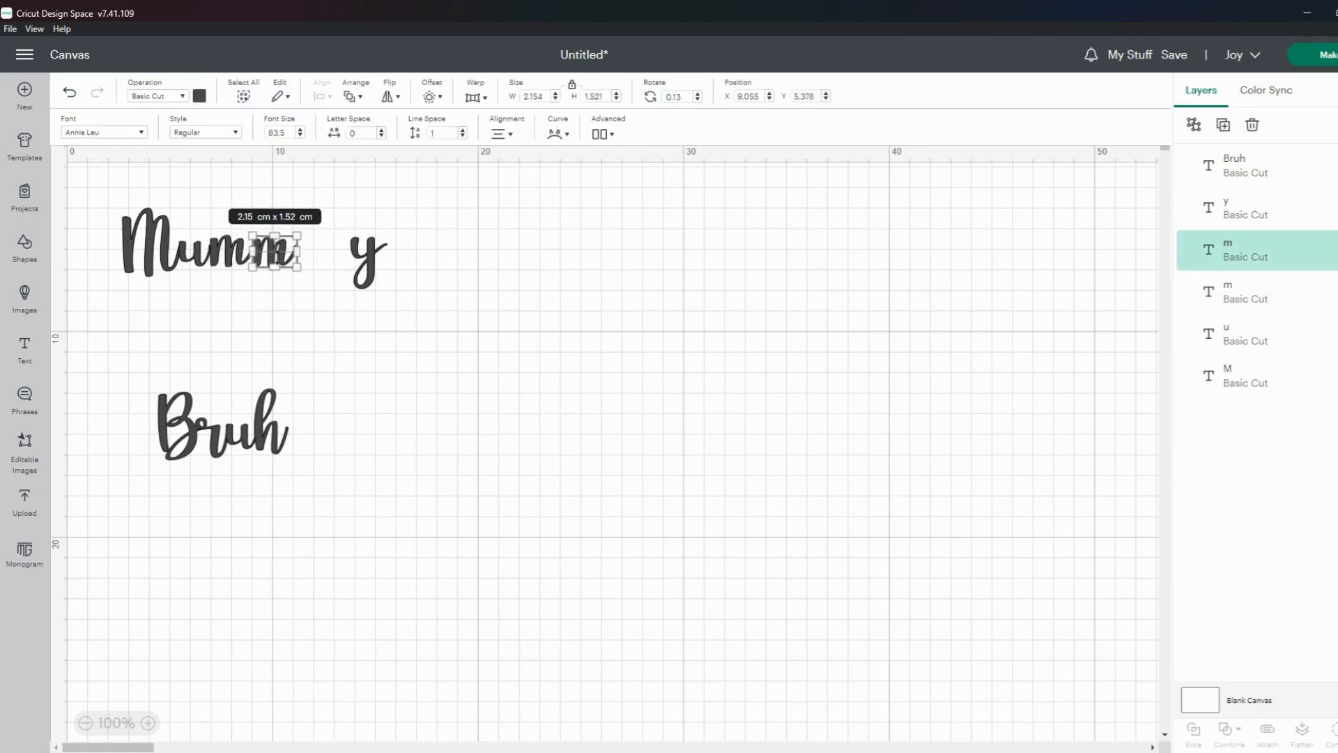
{"action": "left_click_drag", "start_coordinate": [363, 277], "coordinate": [307, 259]}
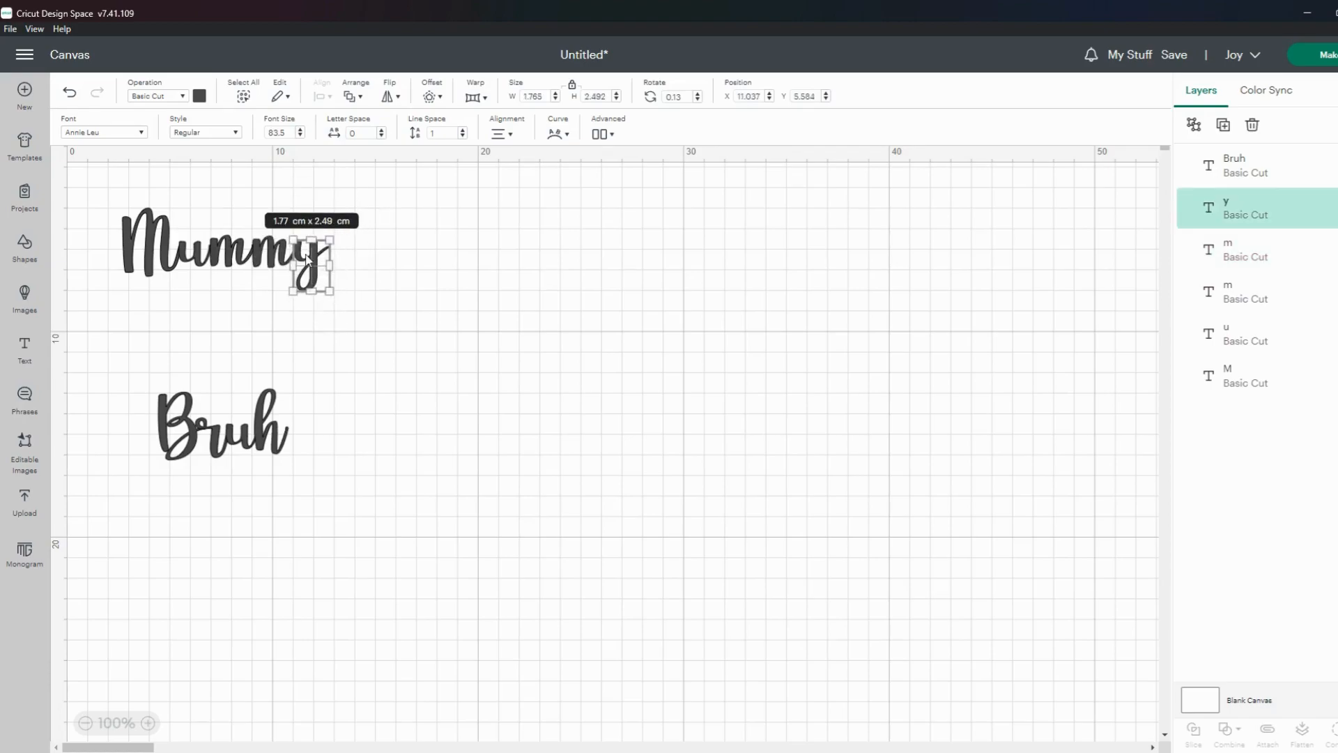
Step: Group the five Mummy letters together and move the group slightly to the left
{"action": "left_click", "coordinate": [353, 97]}
{"action": "left_click", "coordinate": [395, 347]}
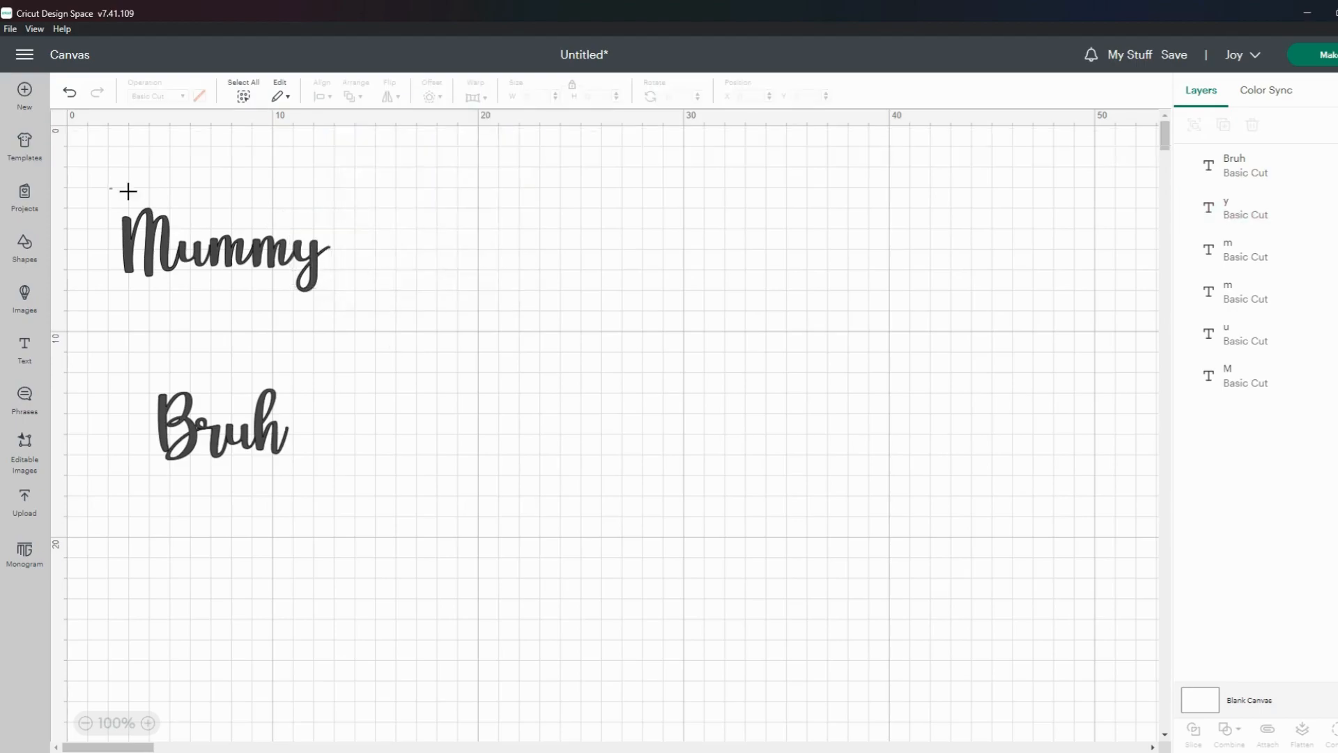
{"action": "left_click_drag", "start_coordinate": [109, 189], "coordinate": [365, 310]}
{"action": "left_click", "coordinate": [361, 98]}
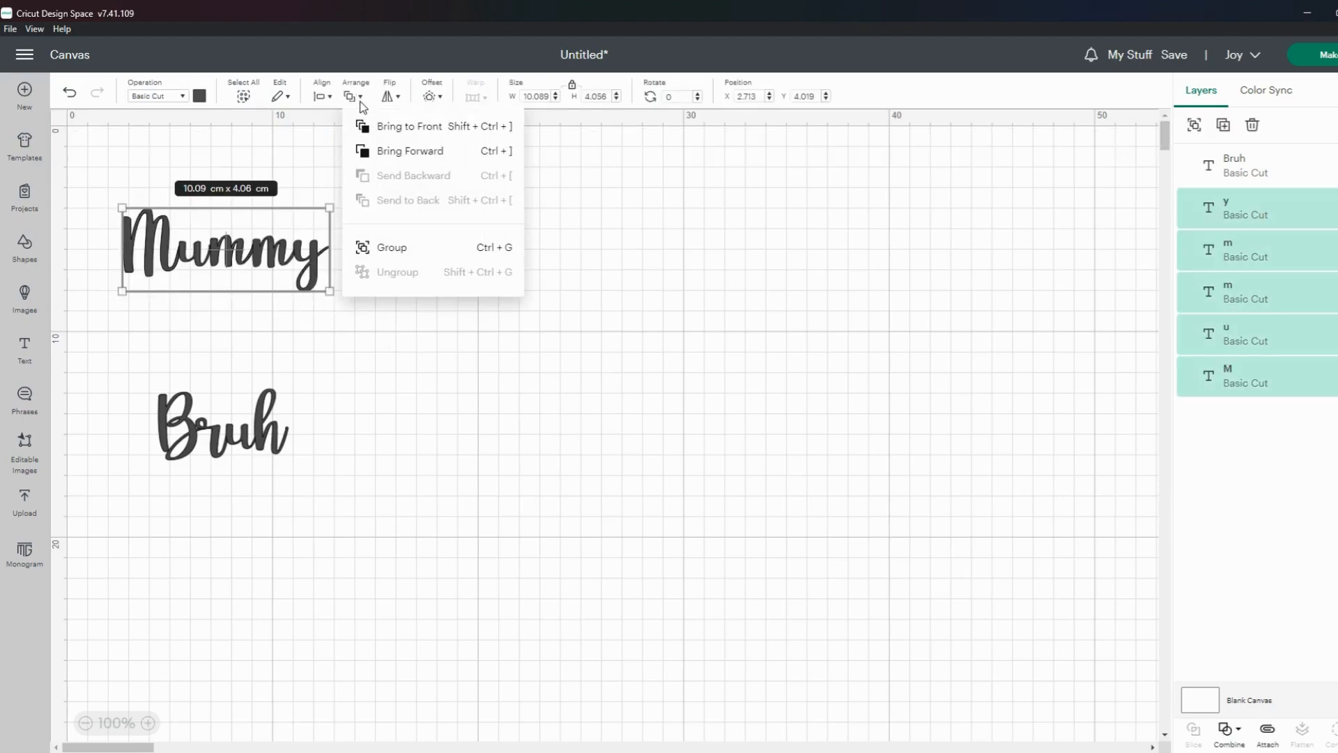
{"action": "left_click", "coordinate": [374, 244]}
{"action": "left_click_drag", "start_coordinate": [274, 278], "coordinate": [258, 250]}
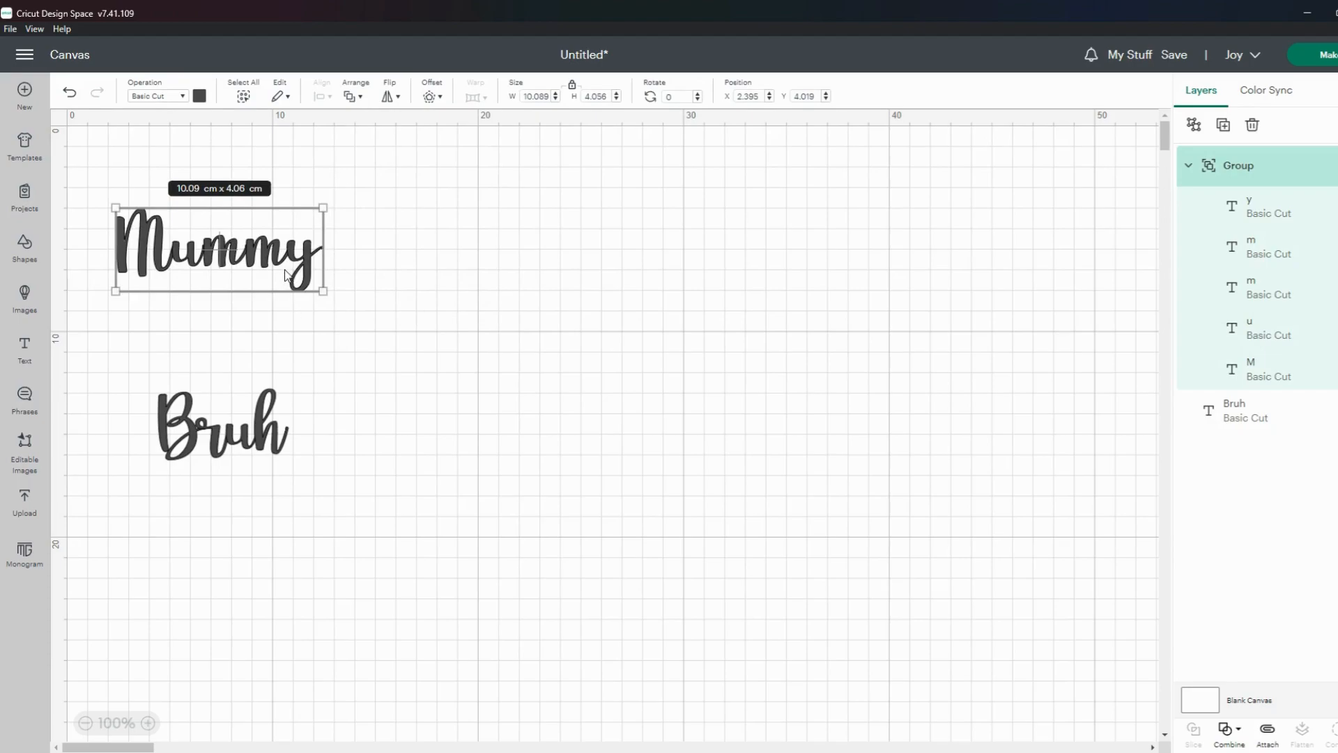
Step: Ungroup the Mummy letters, shift them together slightly to the right and group them again
{"action": "left_click", "coordinate": [1193, 127]}
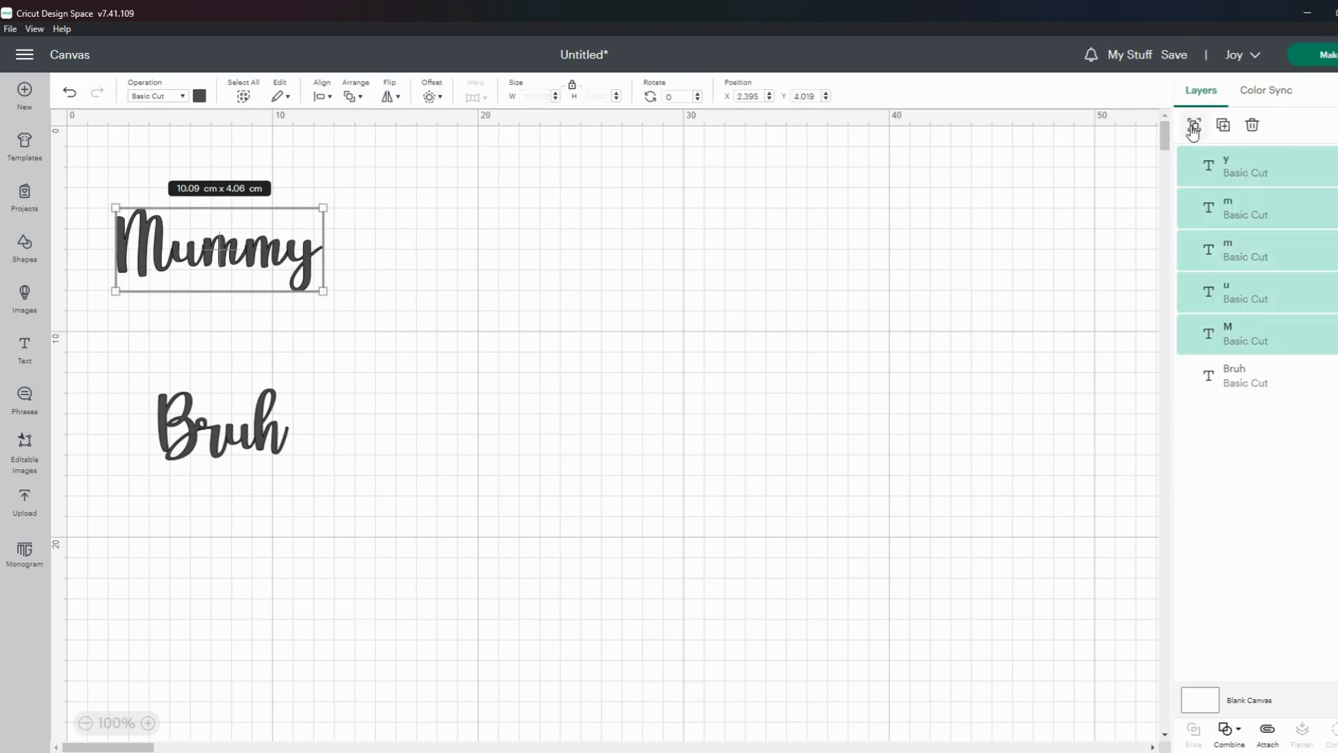
{"action": "left_click_drag", "start_coordinate": [300, 282], "coordinate": [336, 279]}
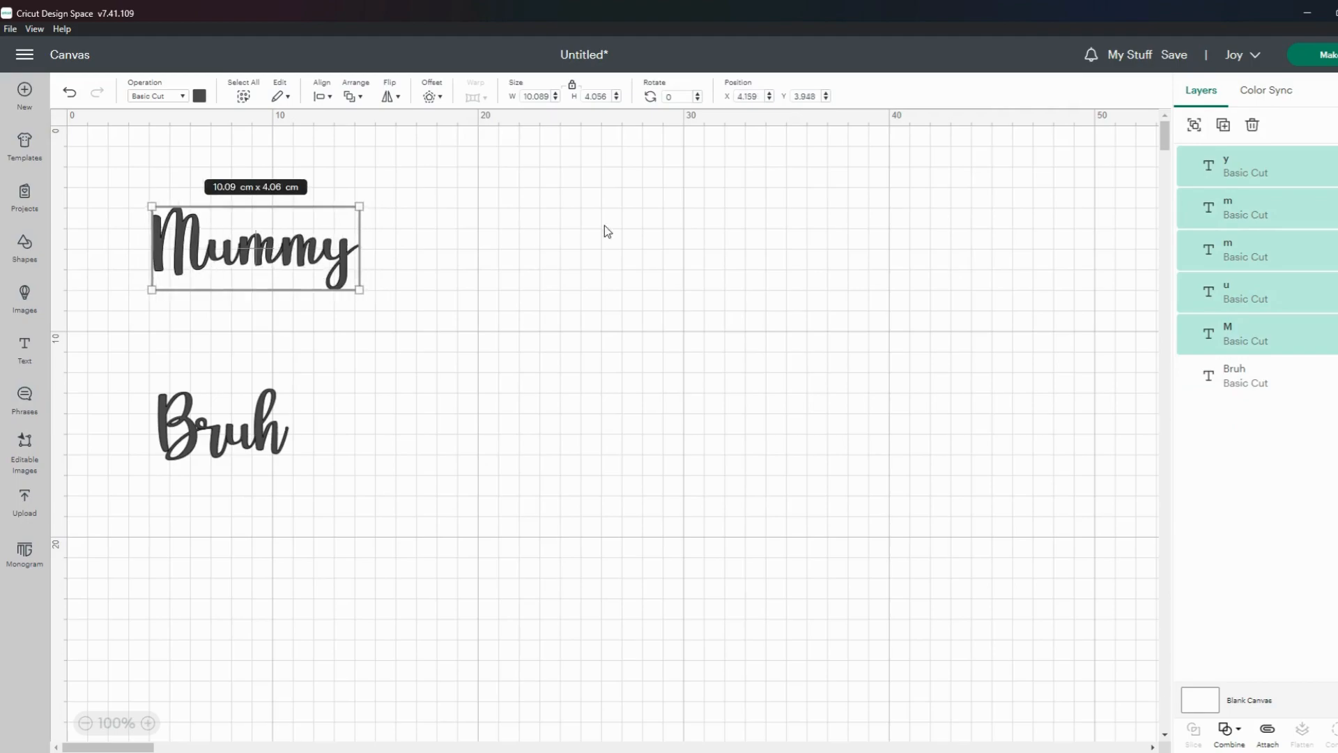
{"action": "left_click", "coordinate": [1194, 127]}
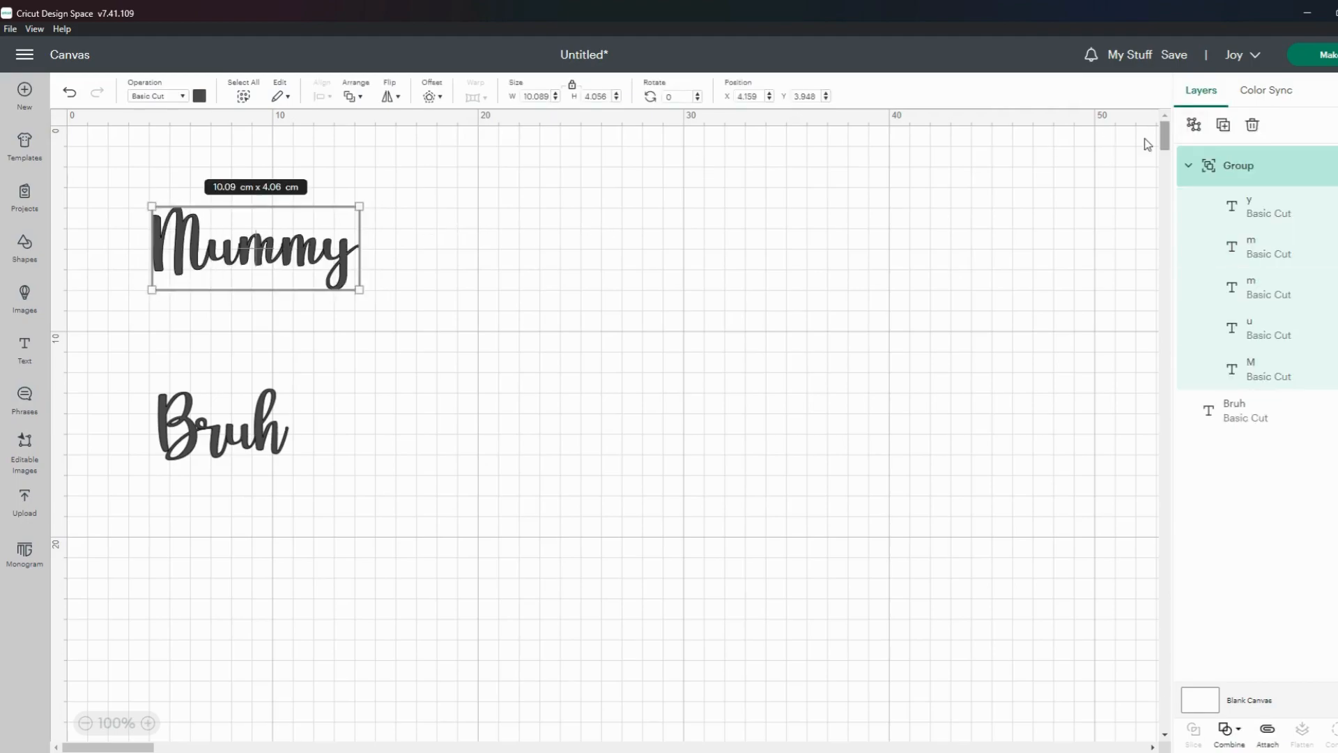
Step: Move the Mummy group further right to about X 5.96, Y 4.09 and adjust the letter y within the group
{"action": "left_click", "coordinate": [423, 292]}
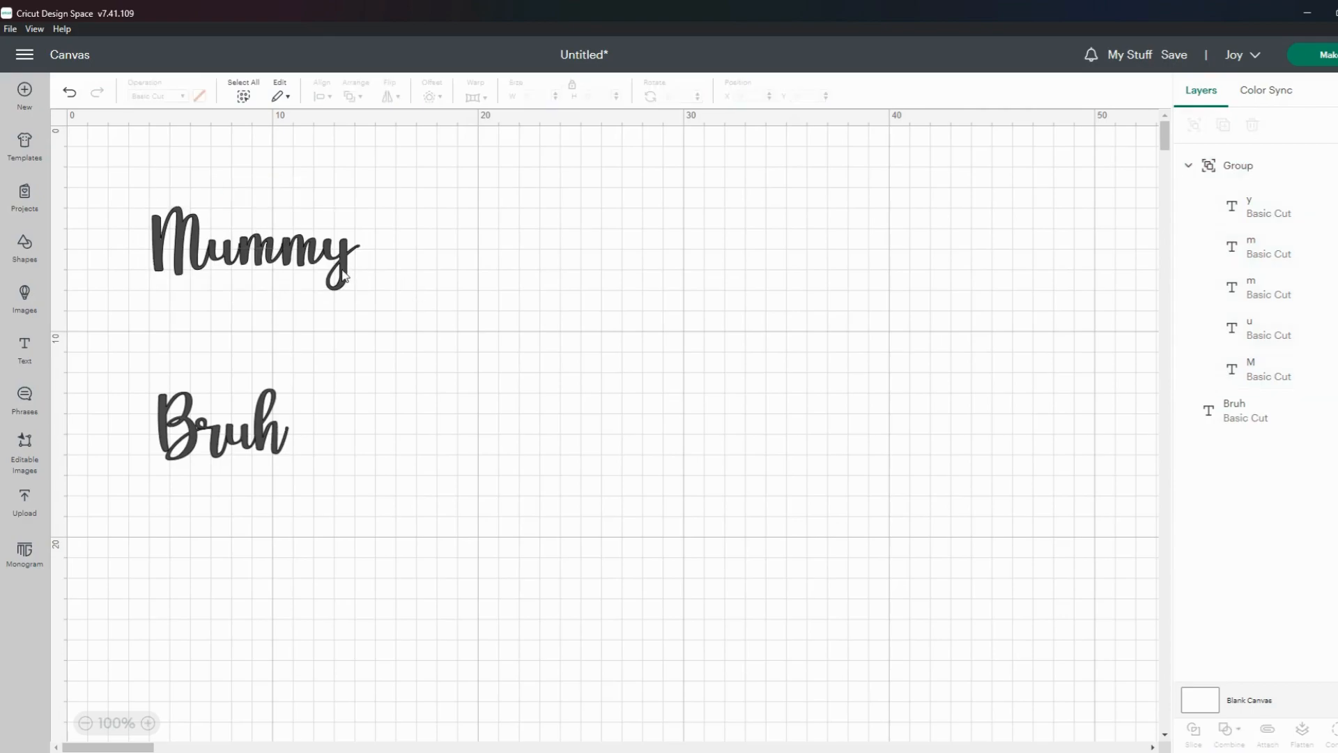
{"action": "double_click", "coordinate": [342, 271]}
{"action": "left_click", "coordinate": [354, 294]}
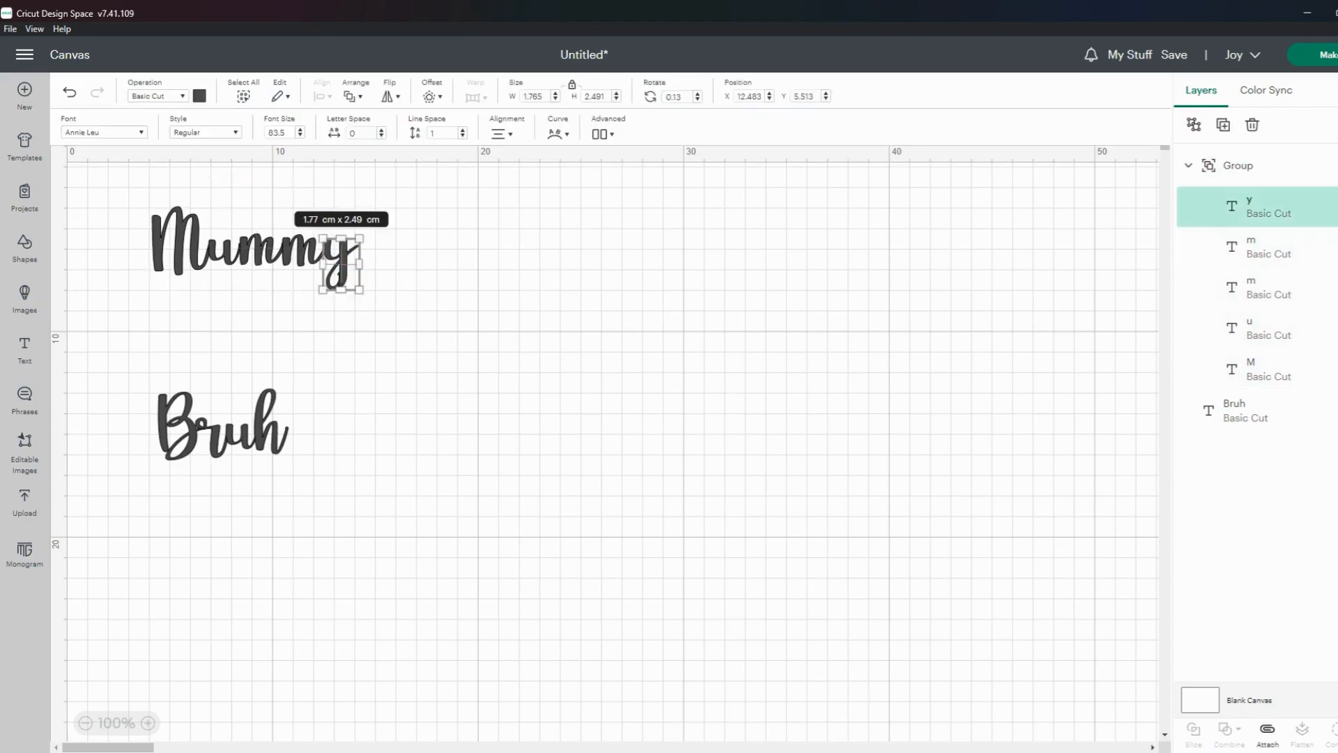
{"action": "left_click", "coordinate": [381, 315]}
{"action": "left_click_drag", "start_coordinate": [342, 280], "coordinate": [379, 282]}
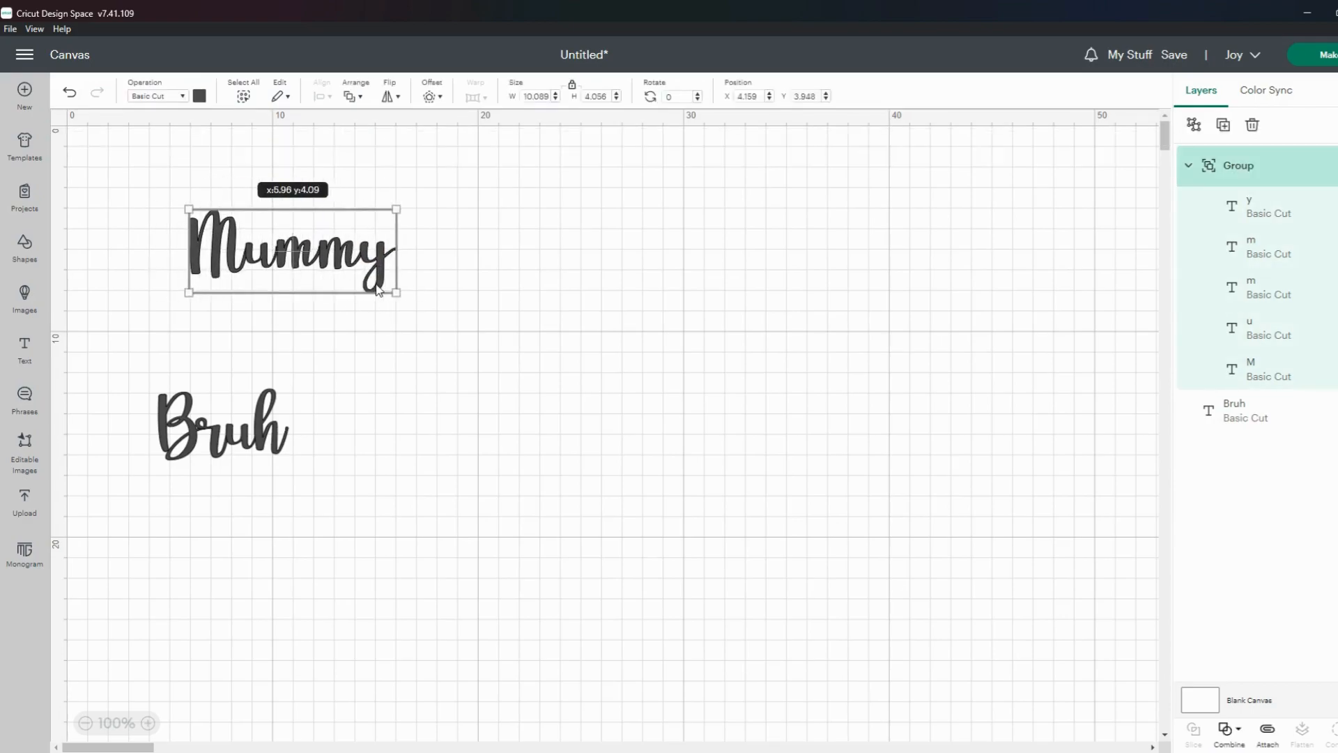
{"action": "double_click", "coordinate": [379, 282]}
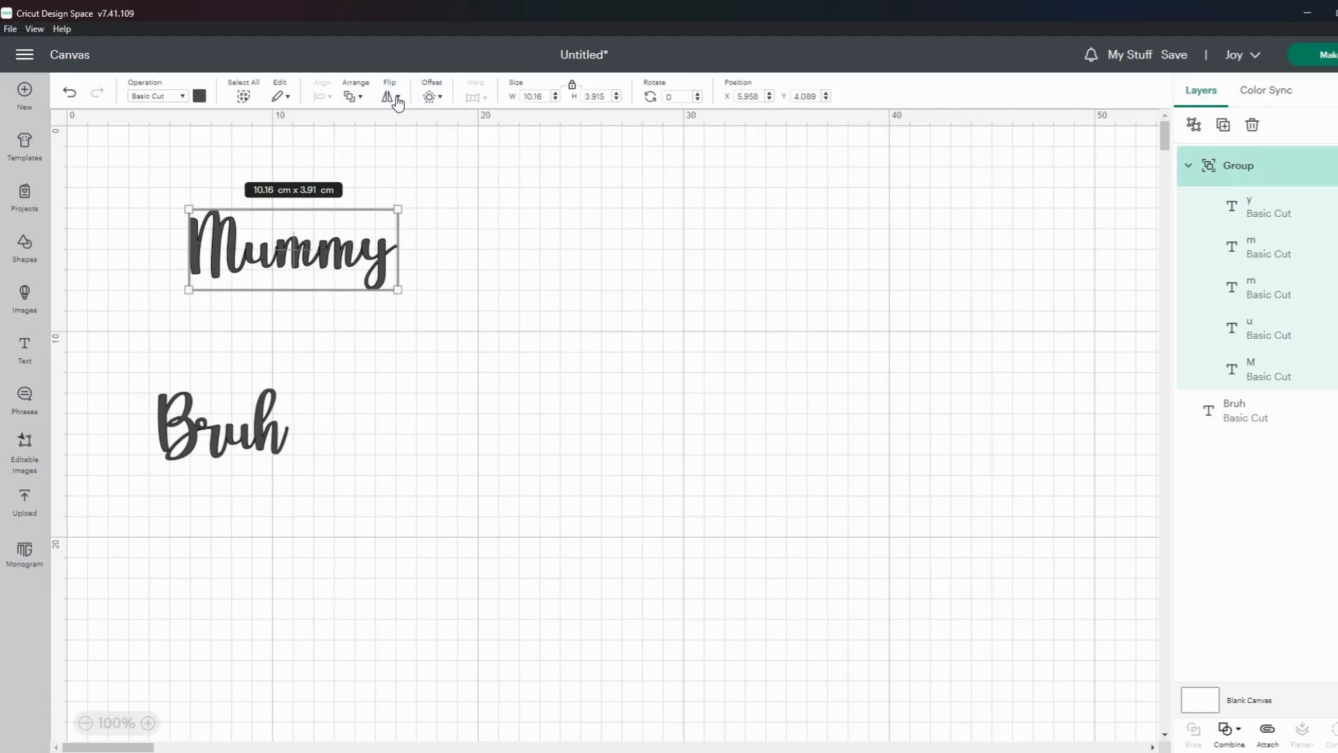
Step: Flip the Mummy group horizontally and reverse it with a second horizontal flip
{"action": "left_click", "coordinate": [397, 98]}
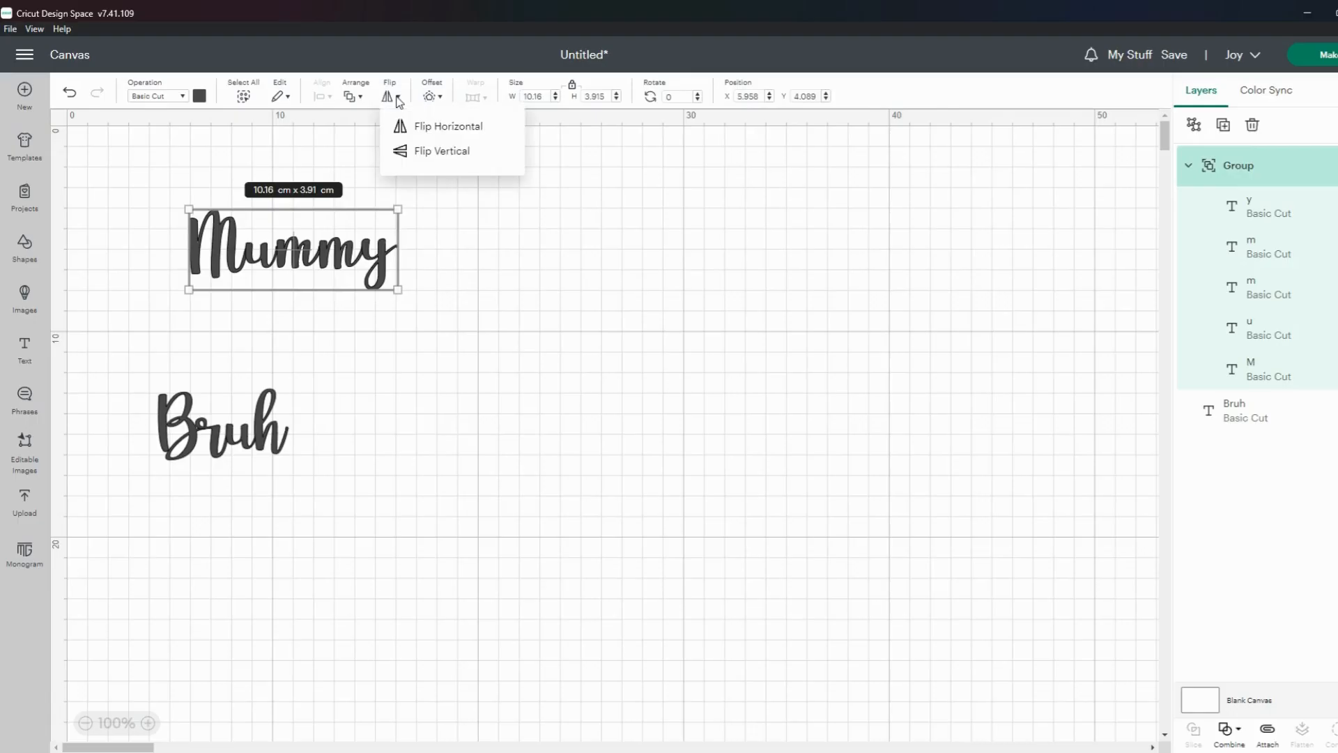
{"action": "left_click", "coordinate": [424, 129]}
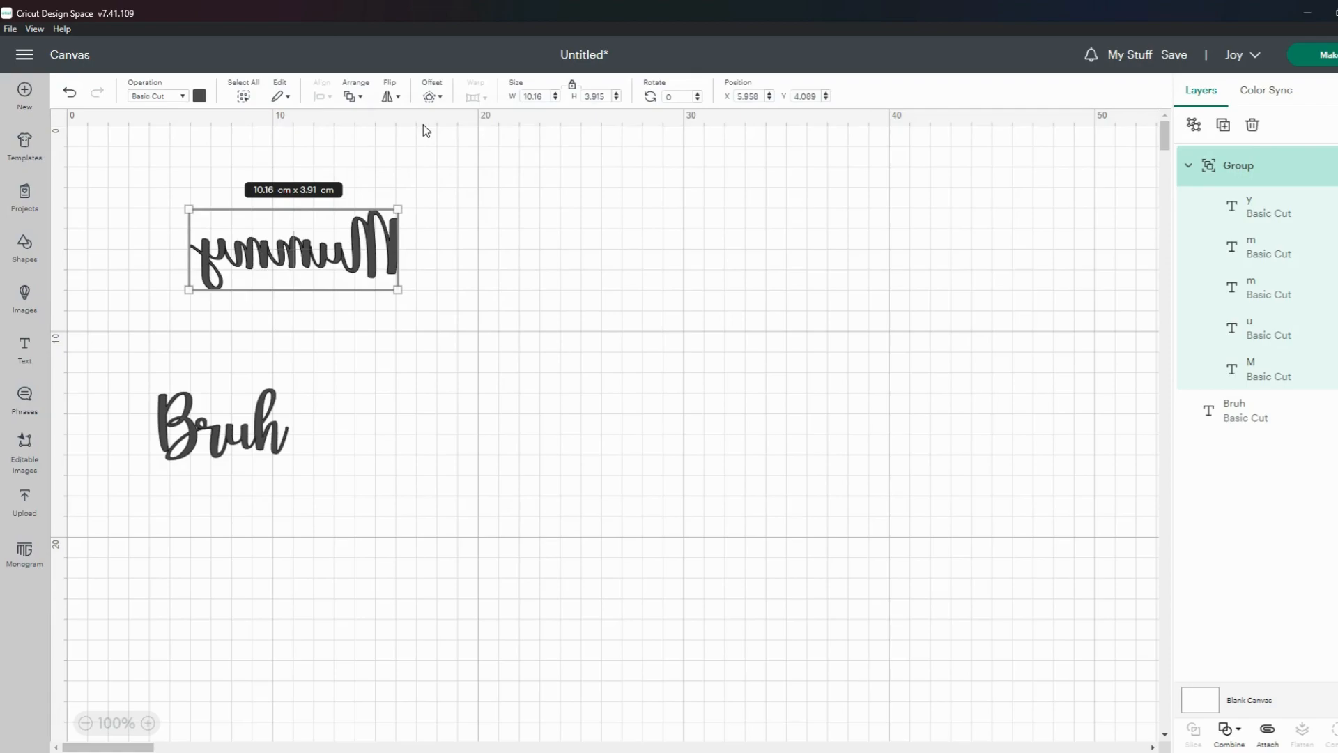
{"action": "left_click", "coordinate": [398, 99]}
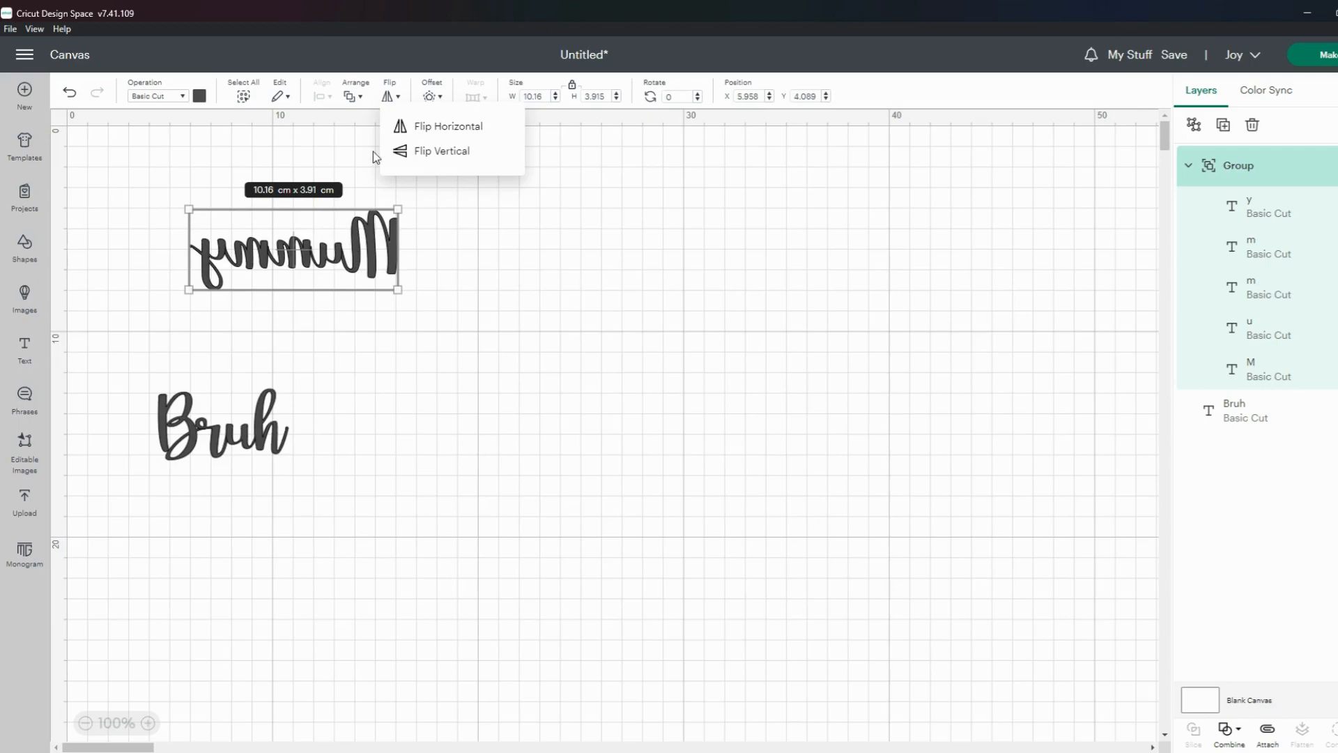
{"action": "left_click", "coordinate": [432, 132]}
Step: Flip the Mummy group vertically and restore its upright orientation
{"action": "left_click", "coordinate": [405, 102]}
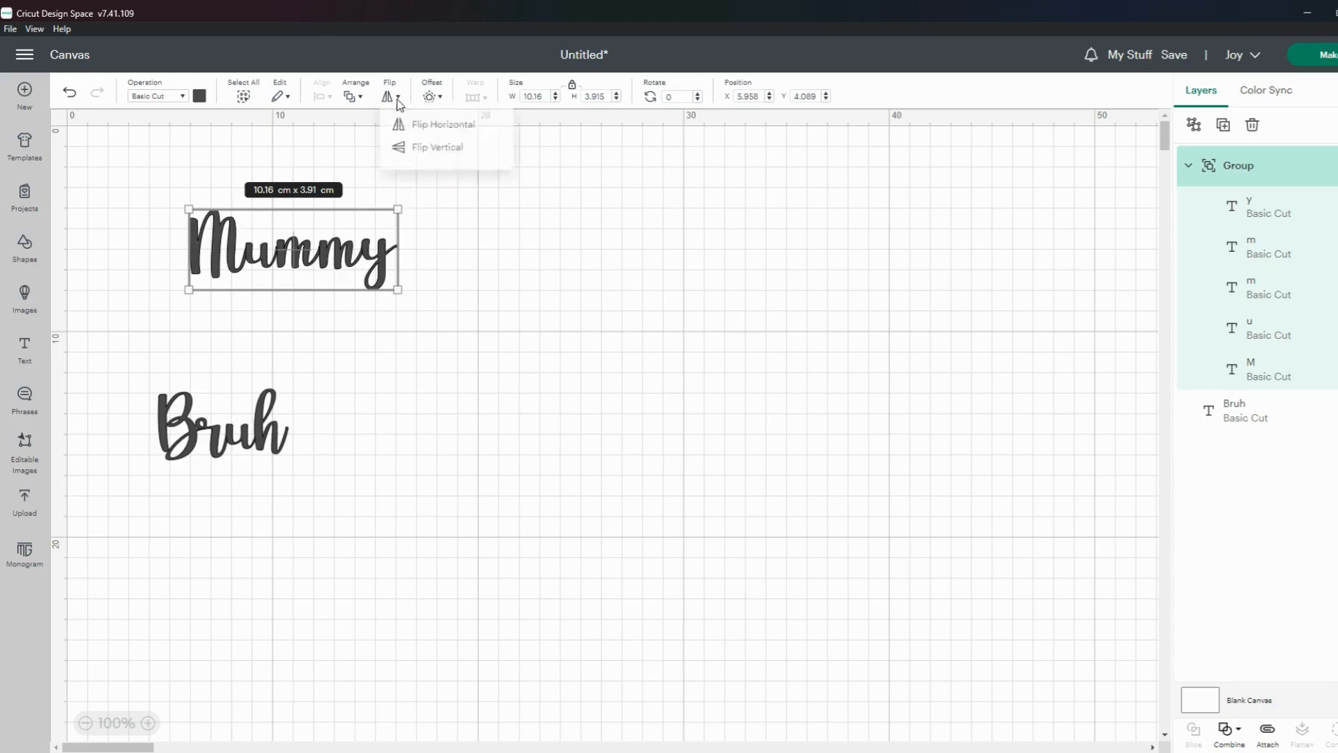
{"action": "left_click", "coordinate": [434, 152]}
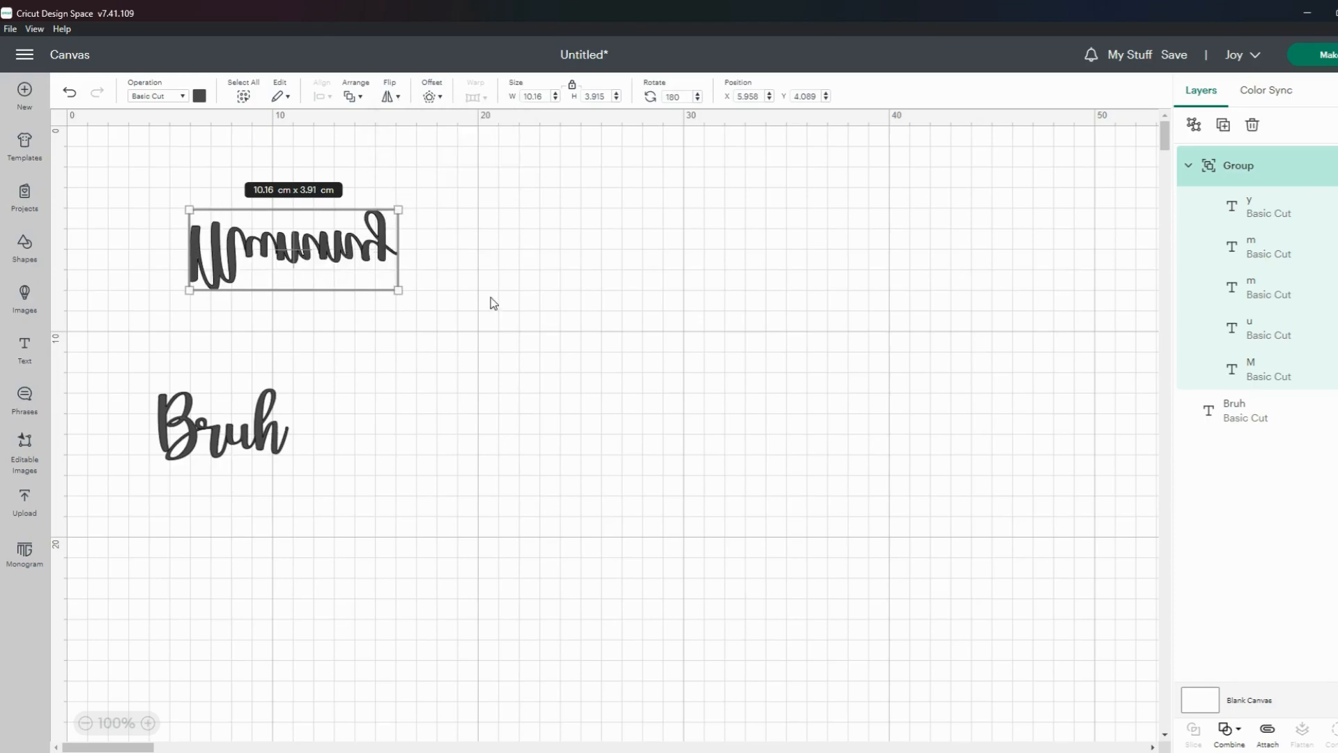
{"action": "left_click", "coordinate": [394, 99]}
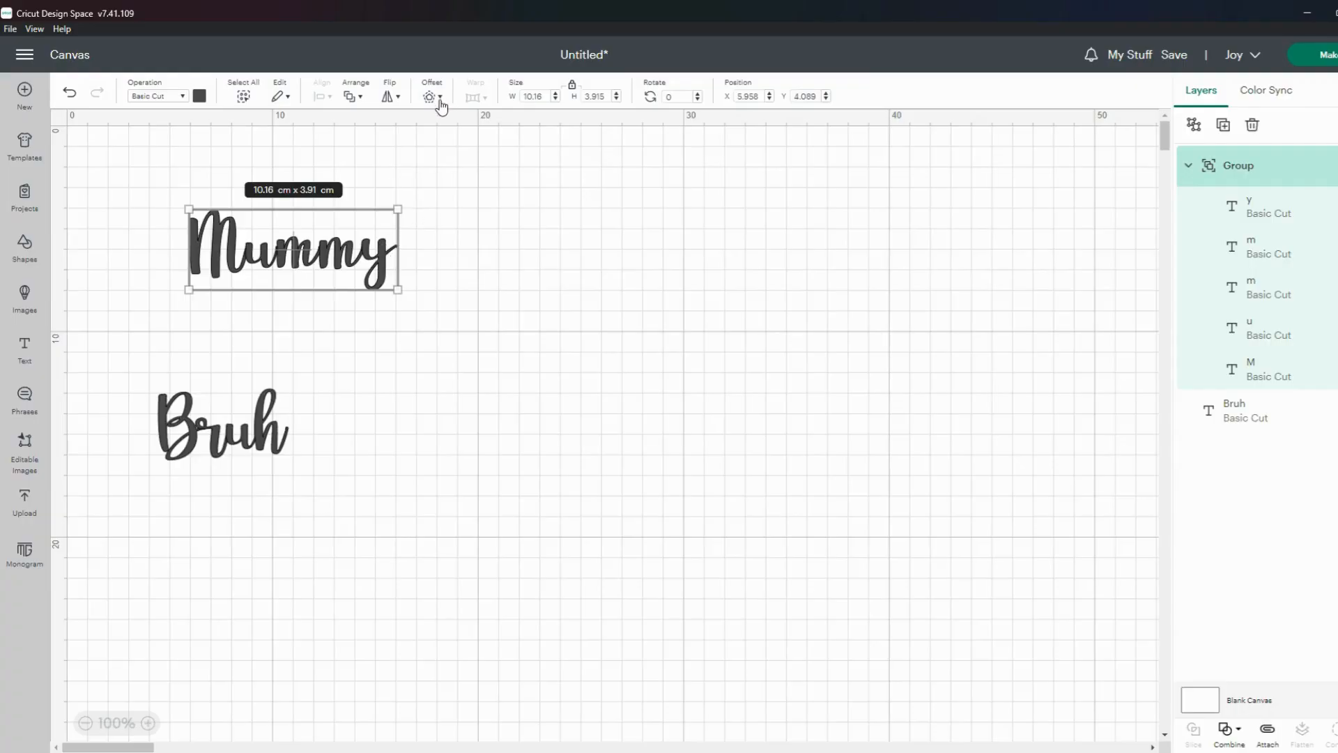
Step: Enlarge the Mummy group to about 15.77 × 6.08 cm and delete the Bruh text
{"action": "left_click_drag", "start_coordinate": [403, 292], "coordinate": [515, 337]}
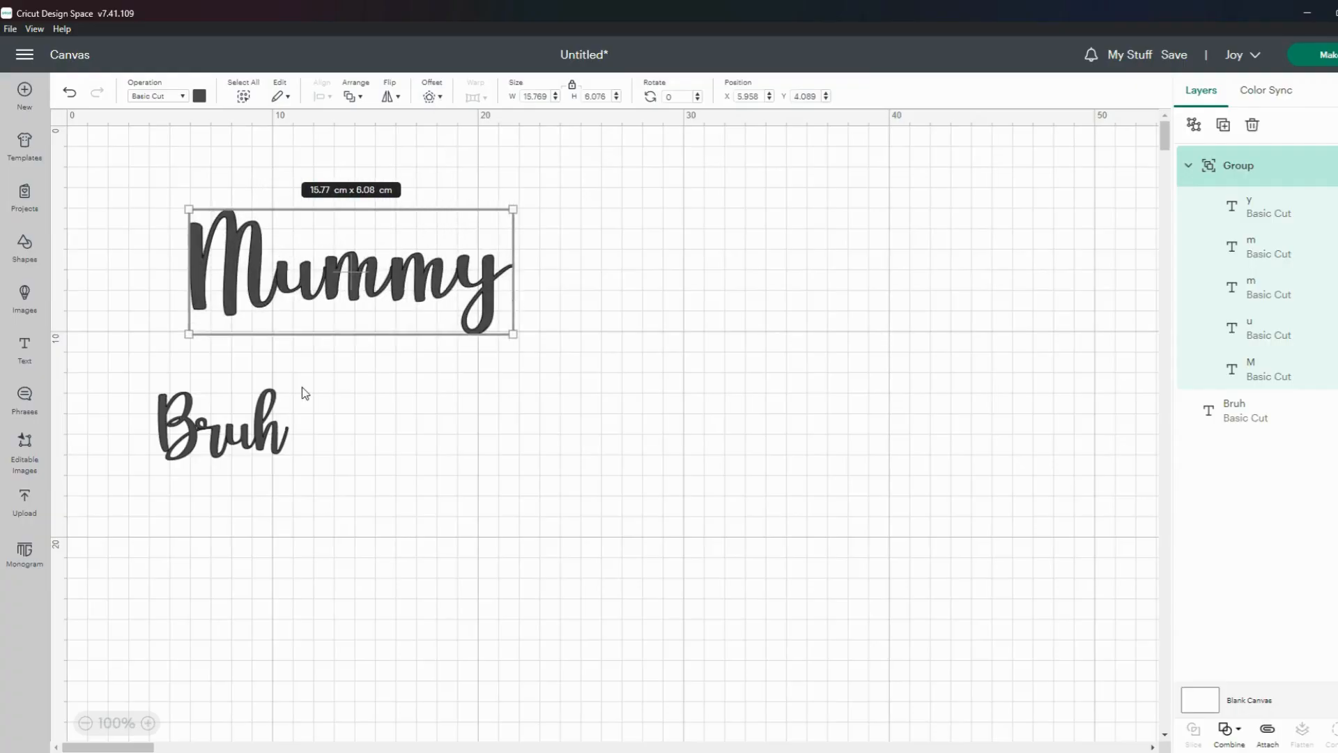
{"action": "left_click", "coordinate": [254, 456]}
{"action": "key", "text": "Delete"}
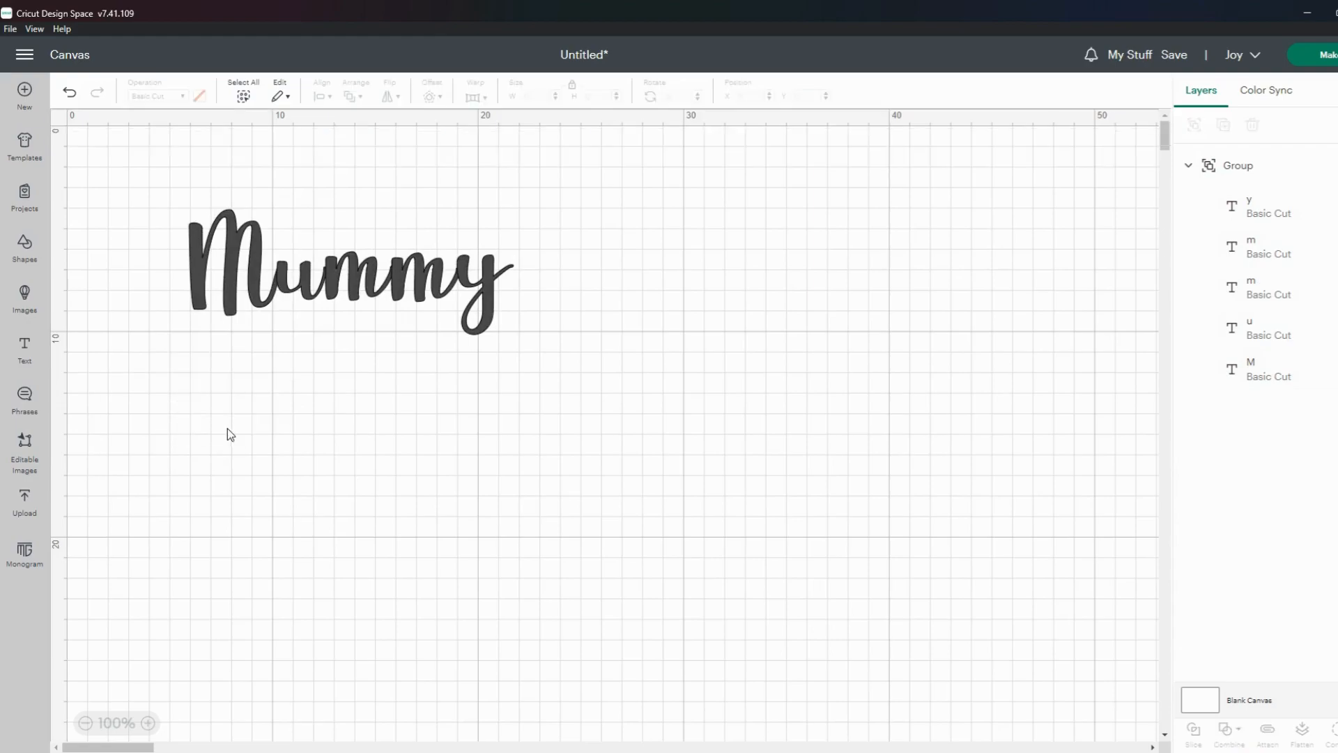
Step: Move the enlarged Mummy group left to about X 3.81, Y 4.16
{"action": "left_click", "coordinate": [379, 265]}
{"action": "left_click_drag", "start_coordinate": [403, 285], "coordinate": [357, 287]}
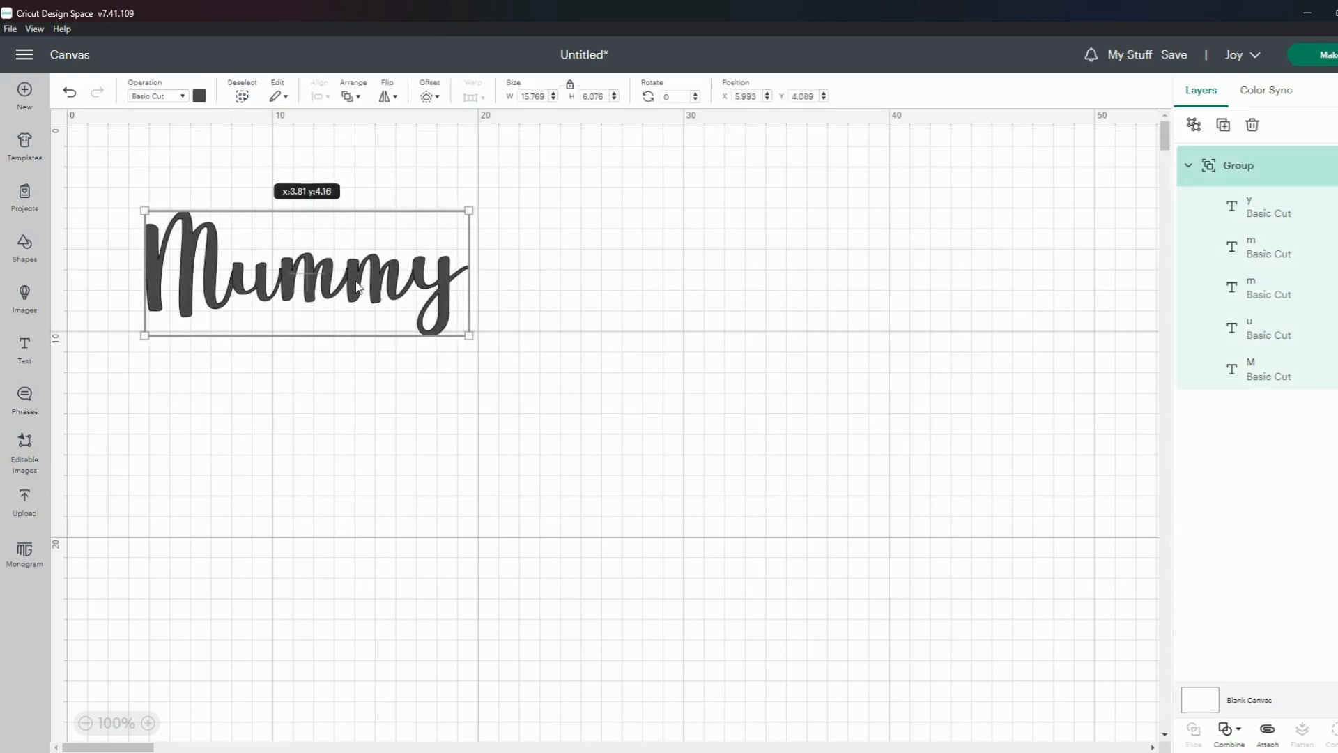
Step: Try to apply a 0.235 cm offset with rounded corners and welded offsets to the Mummy group
{"action": "left_click", "coordinate": [438, 99]}
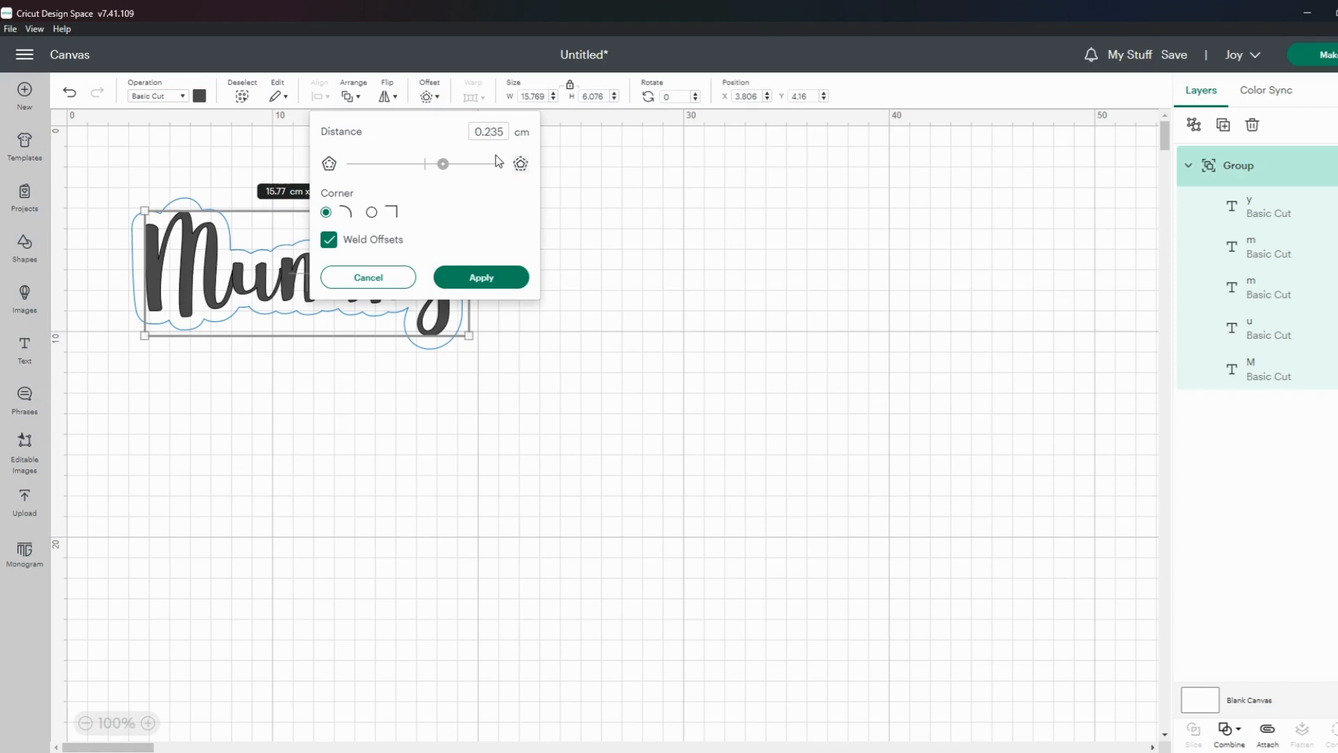
{"action": "left_click", "coordinate": [477, 279]}
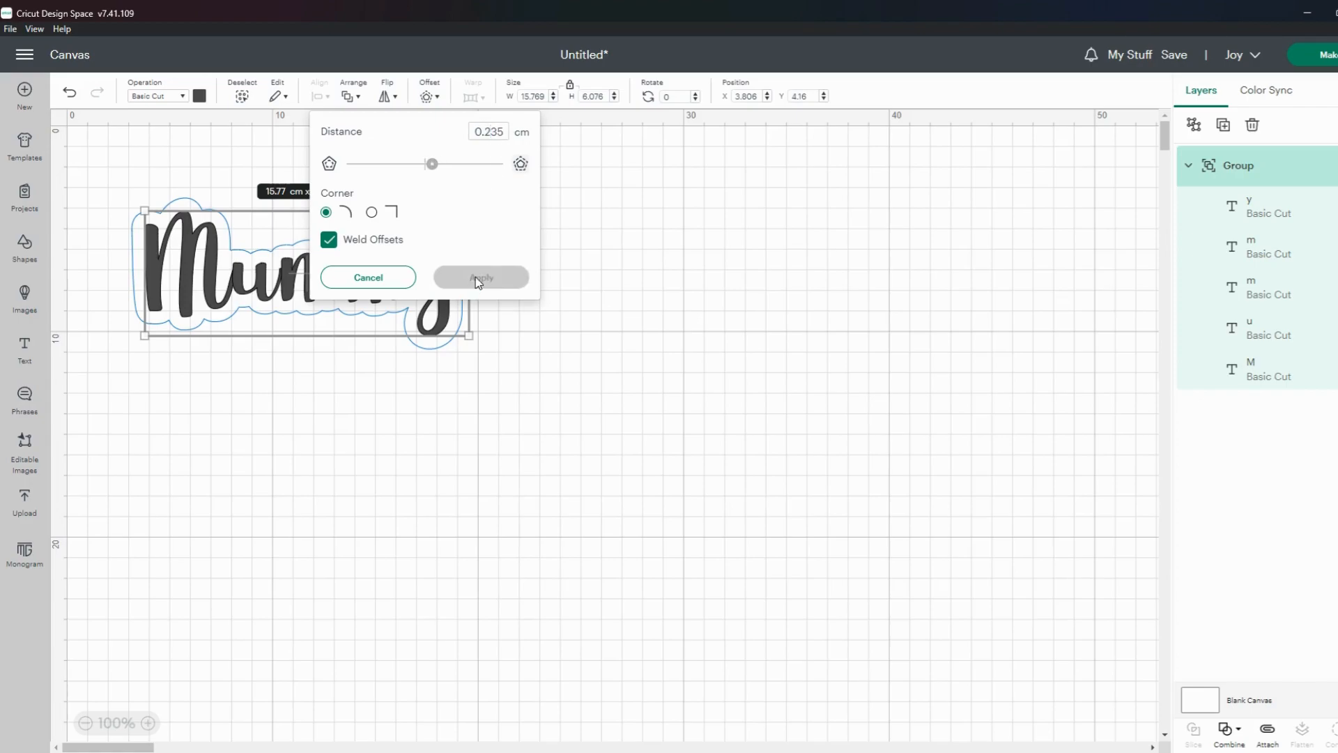
{"action": "left_click", "coordinate": [456, 352]}
{"action": "left_click", "coordinate": [344, 297]}
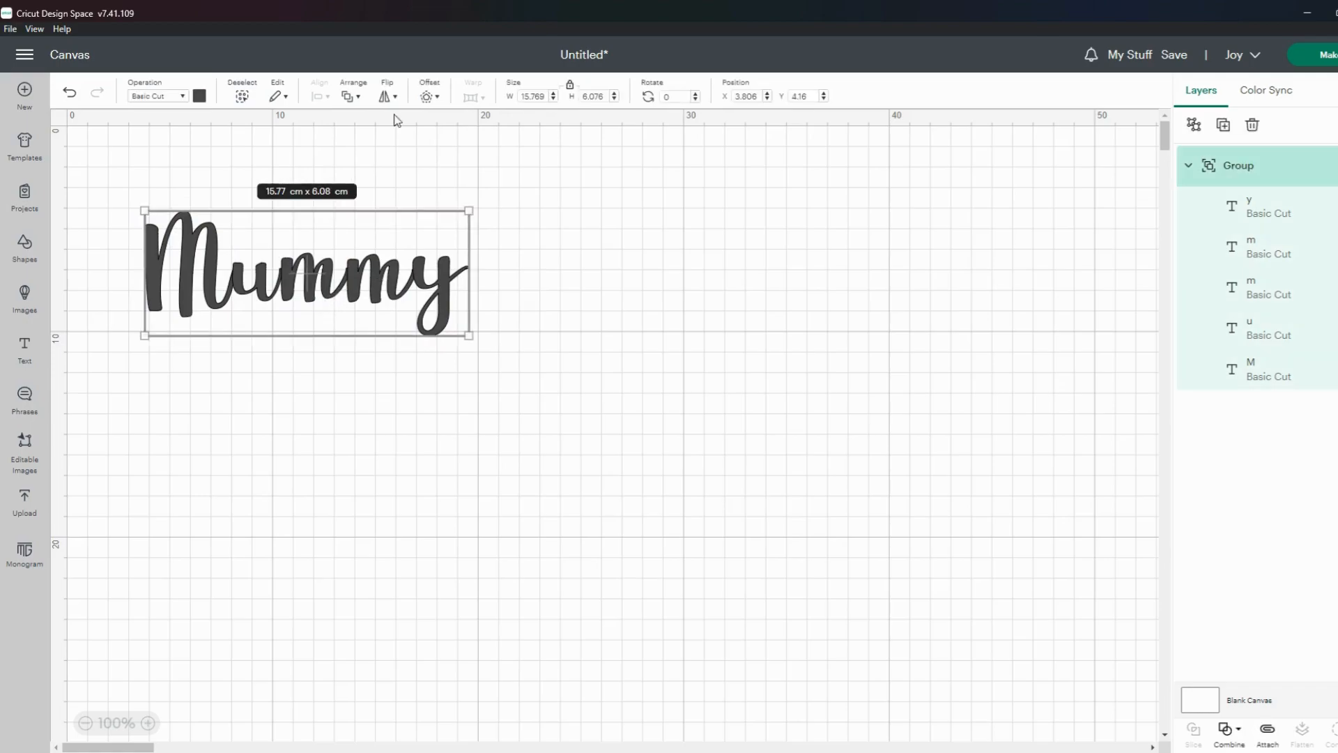
Step: Create a welded, round-cornered offset around the Mummy group and move the offset shape below the text
{"action": "left_click", "coordinate": [427, 97]}
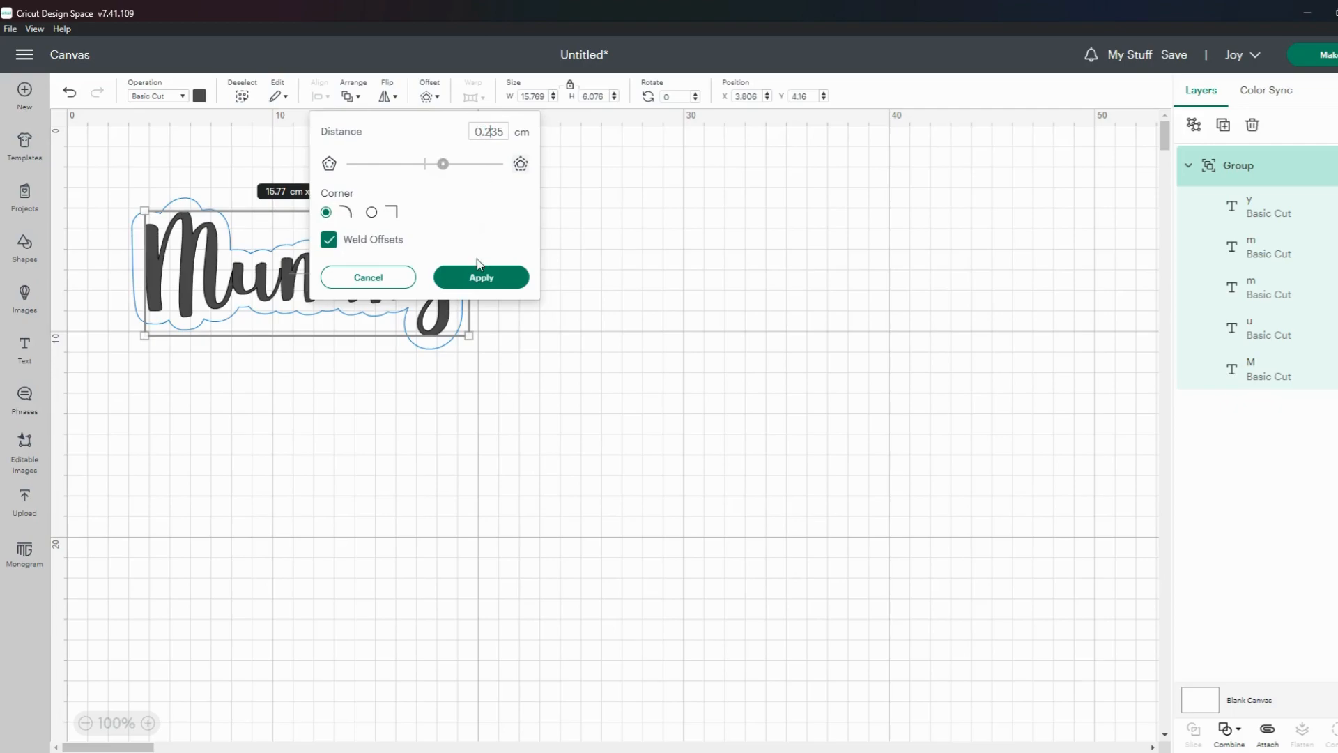
{"action": "left_click", "coordinate": [474, 282]}
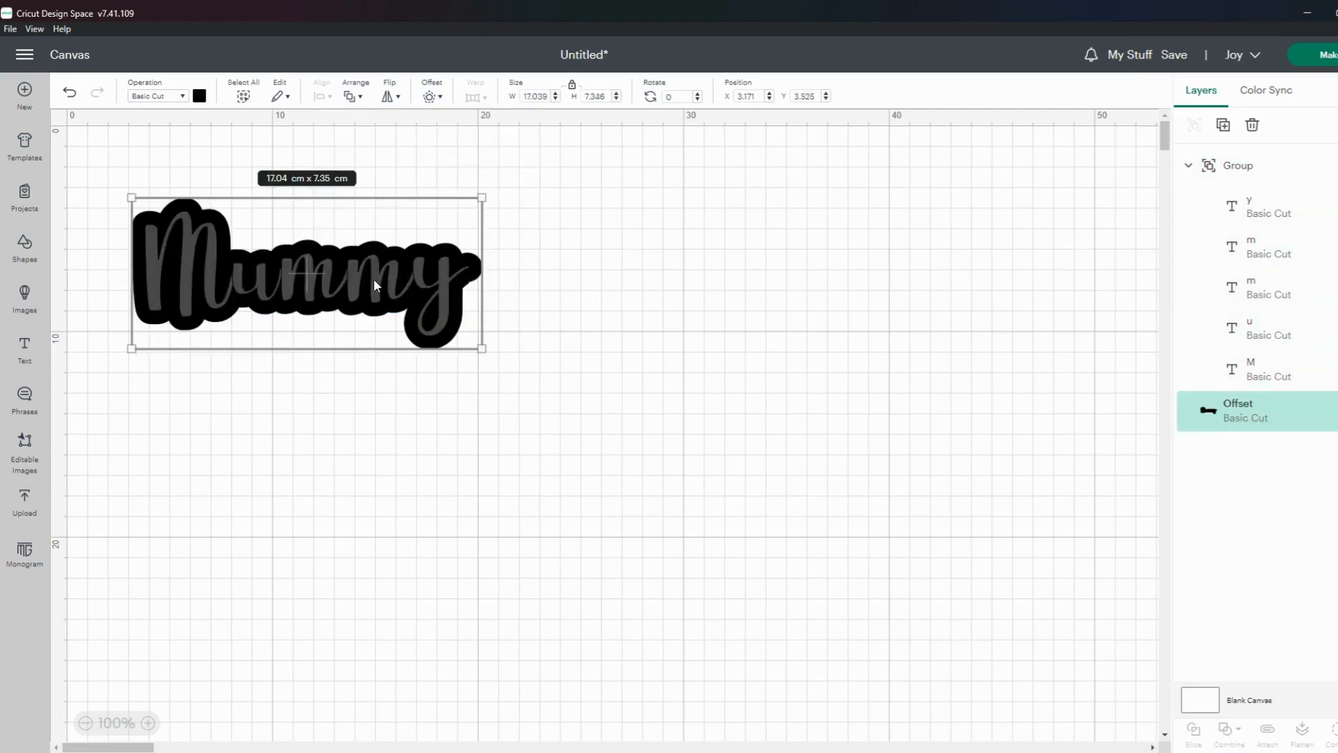
{"action": "left_click_drag", "start_coordinate": [359, 282], "coordinate": [358, 426]}
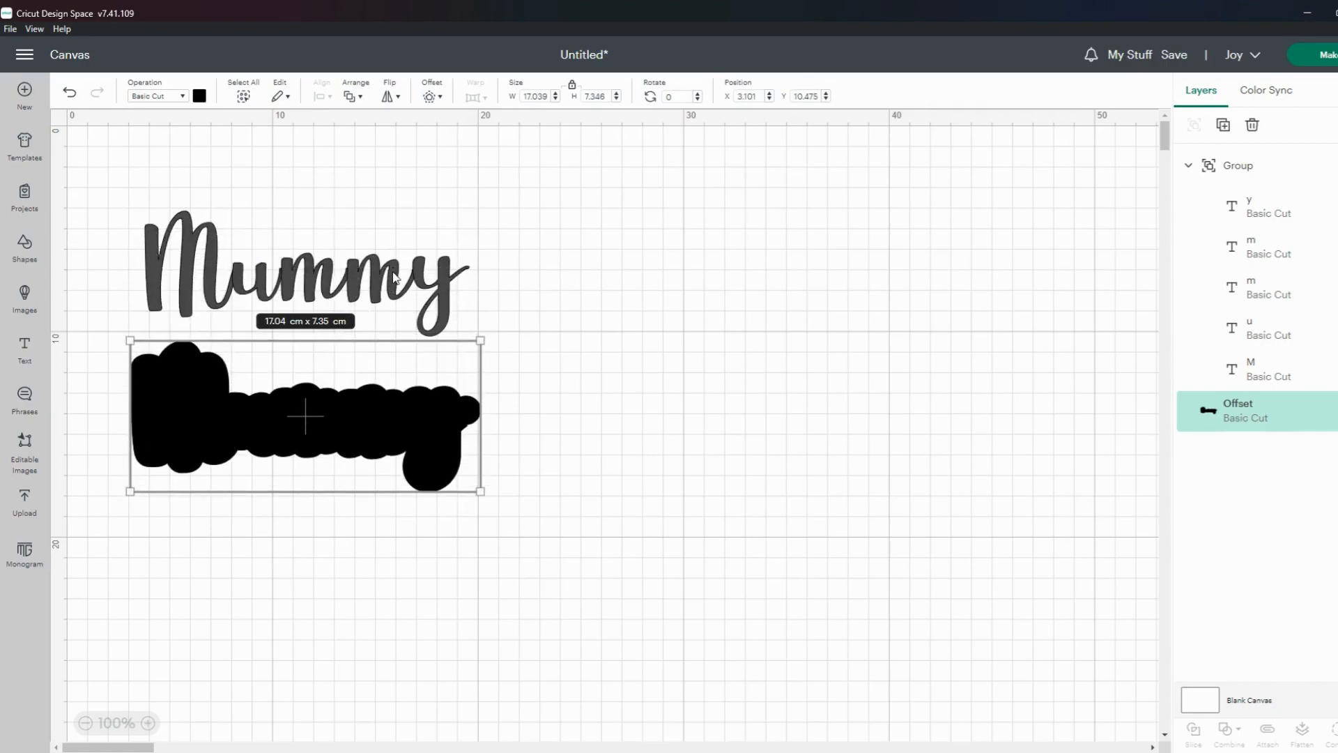
Step: Shift the black offset shape slightly up and place the Mummy group on top of it
{"action": "left_click_drag", "start_coordinate": [394, 278], "coordinate": [388, 415]}
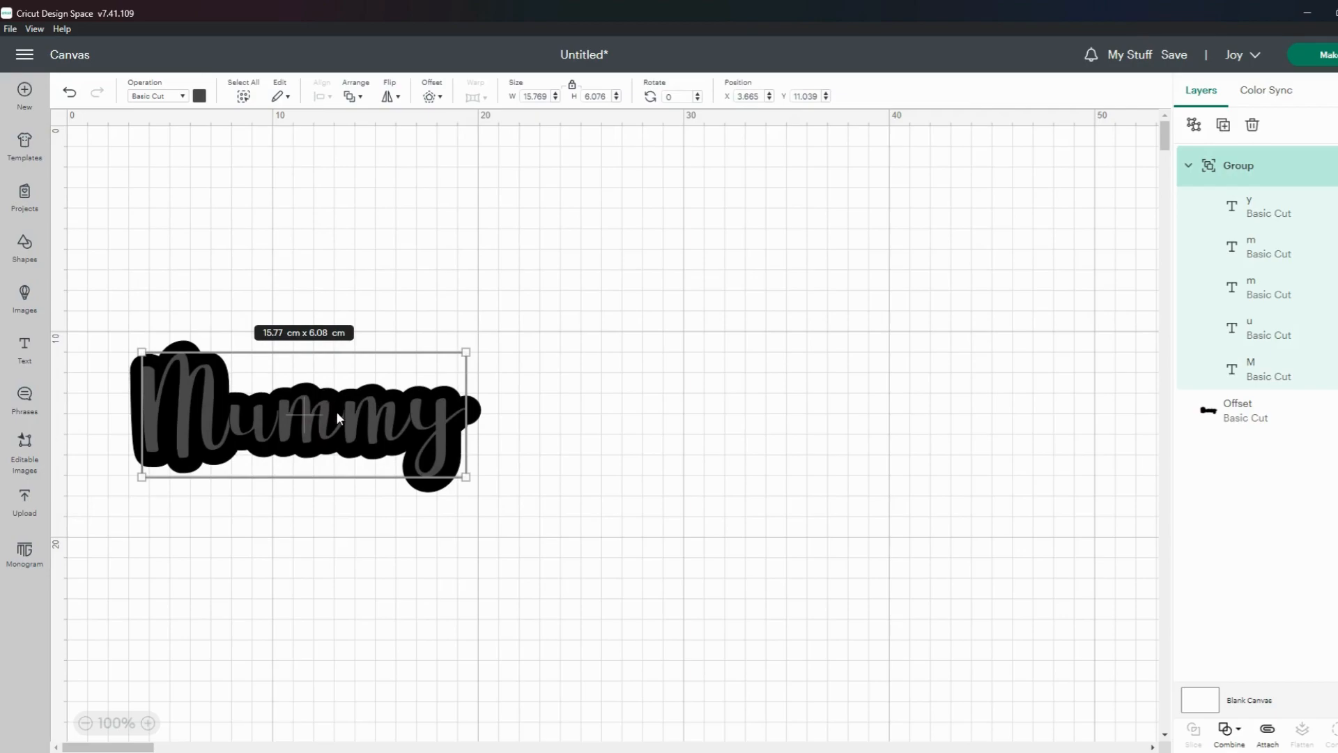
{"action": "key", "text": "ctrl+z"}
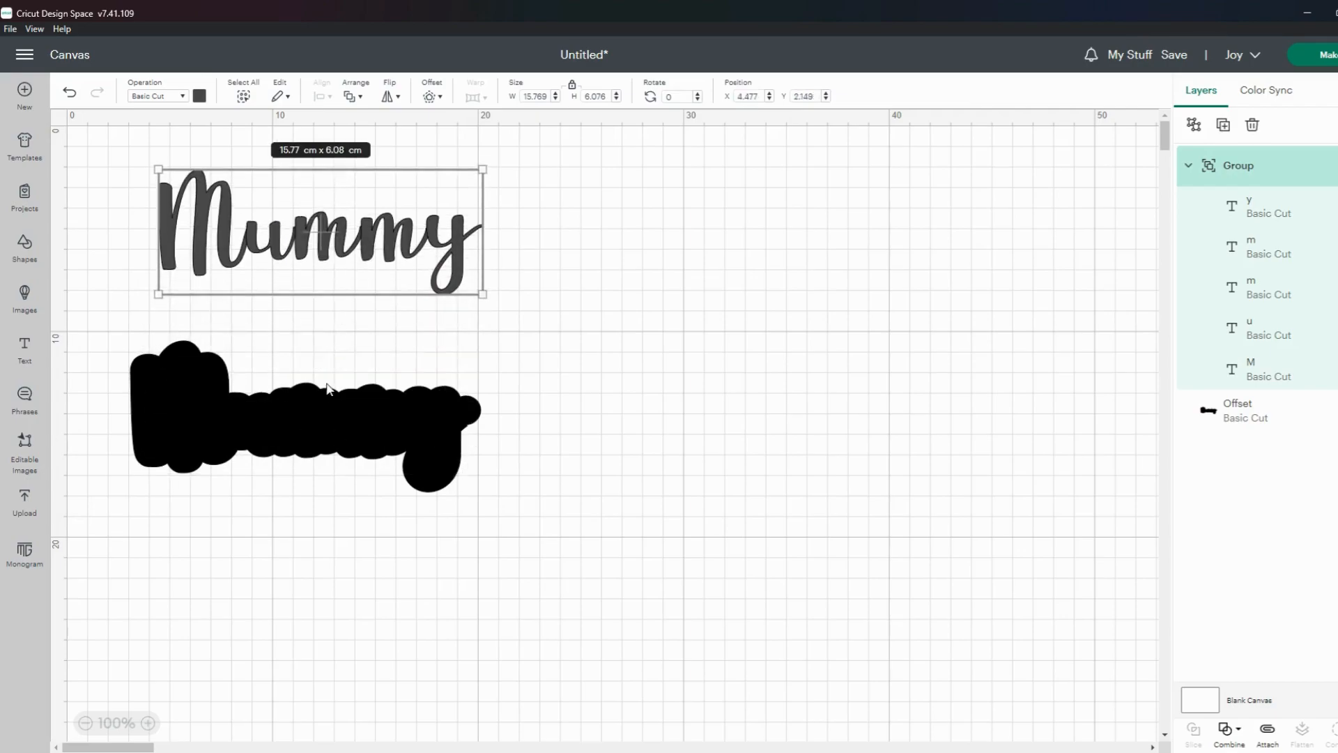
{"action": "left_click_drag", "start_coordinate": [420, 425], "coordinate": [421, 386]}
{"action": "left_click_drag", "start_coordinate": [425, 232], "coordinate": [404, 376]}
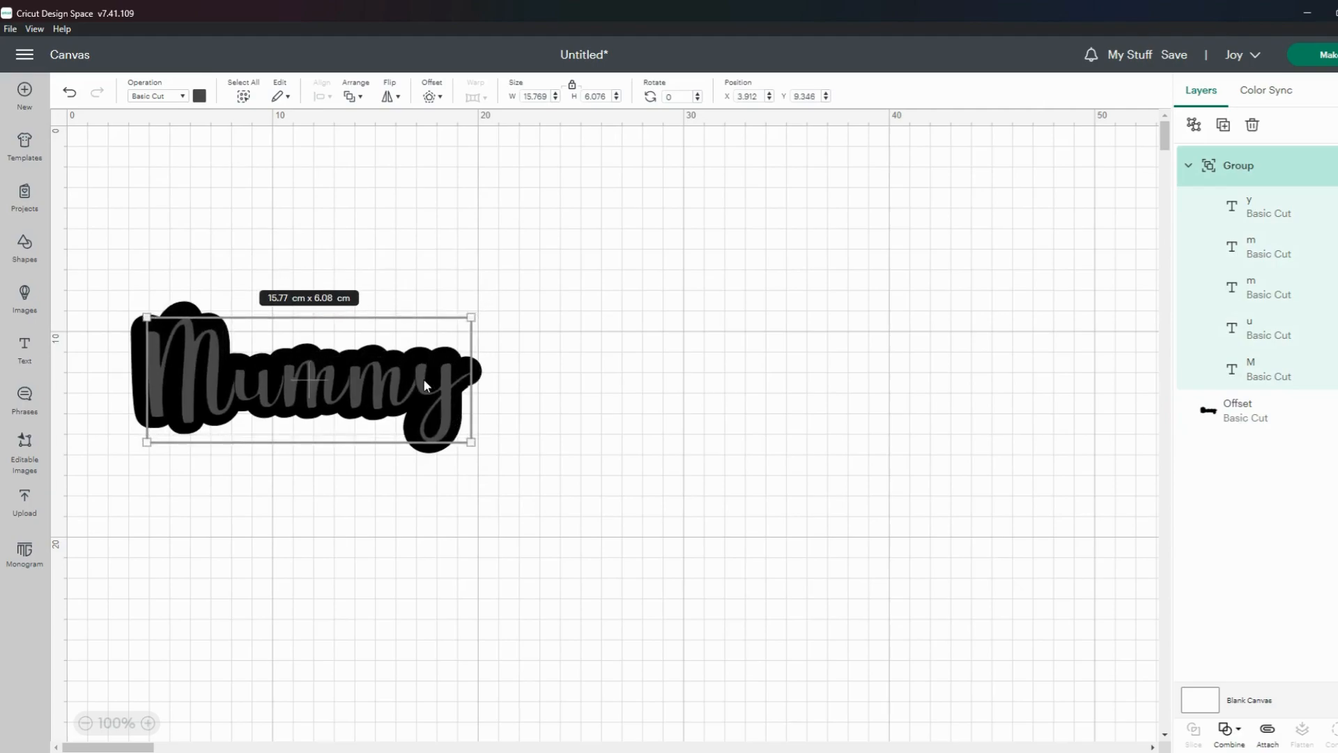
Step: Move the Mummy group up off the black offset shape and select the offset
{"action": "left_click_drag", "start_coordinate": [421, 382], "coordinate": [414, 209]}
{"action": "left_click", "coordinate": [390, 362]}
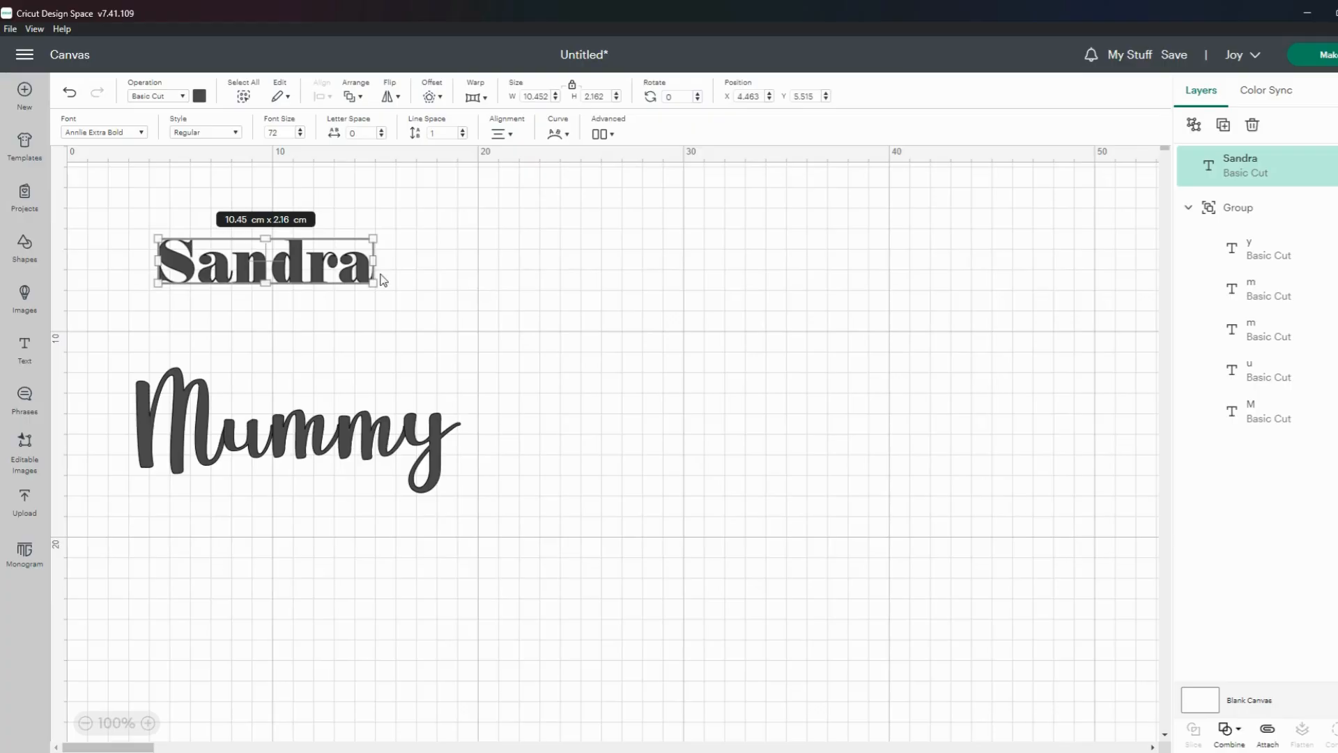
Step: Warp the name text above Mummy with arch style 1 and reduce the warp's adjustment below 30
{"action": "left_click", "coordinate": [481, 98]}
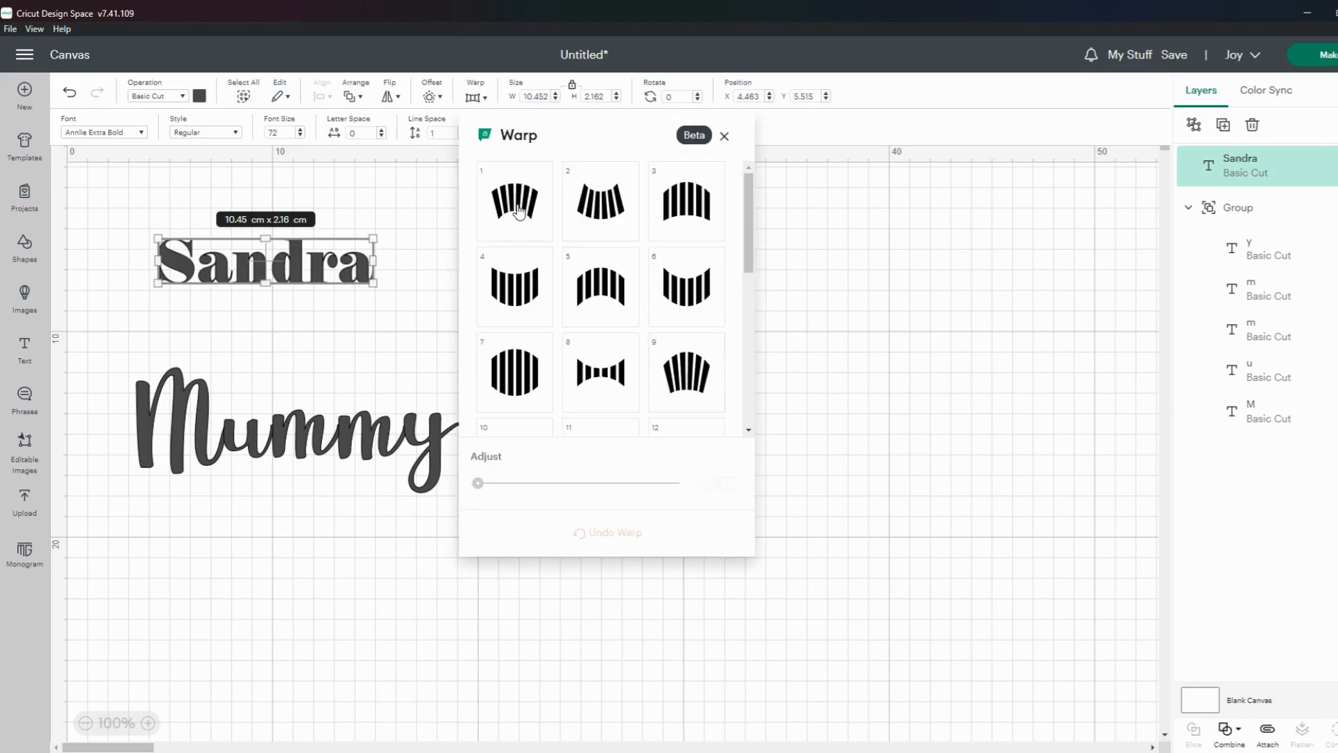
{"action": "left_click", "coordinate": [518, 213]}
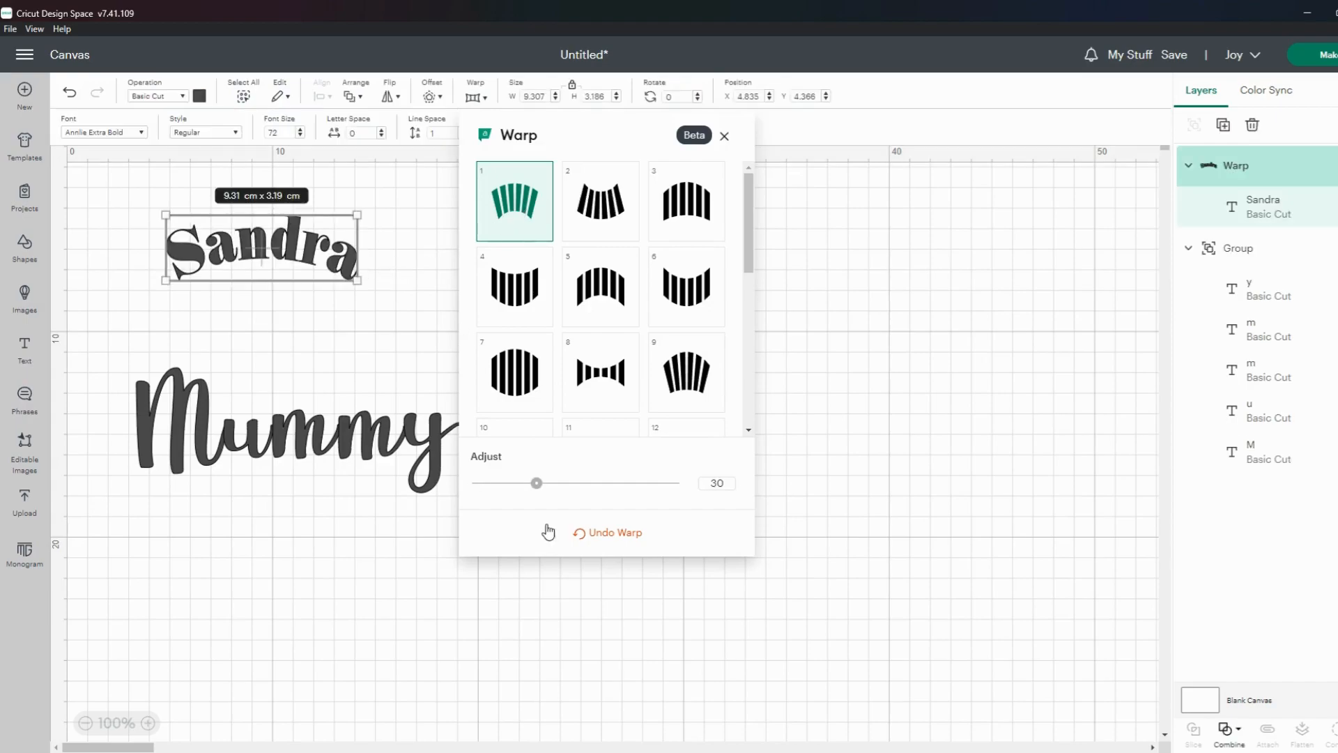
{"action": "mouse_move", "coordinate": [536, 482]}
{"action": "left_mouse_down"}
{"action": "mouse_move", "coordinate": [664, 486]}
{"action": "mouse_move", "coordinate": [520, 483]}
{"action": "left_mouse_up"}
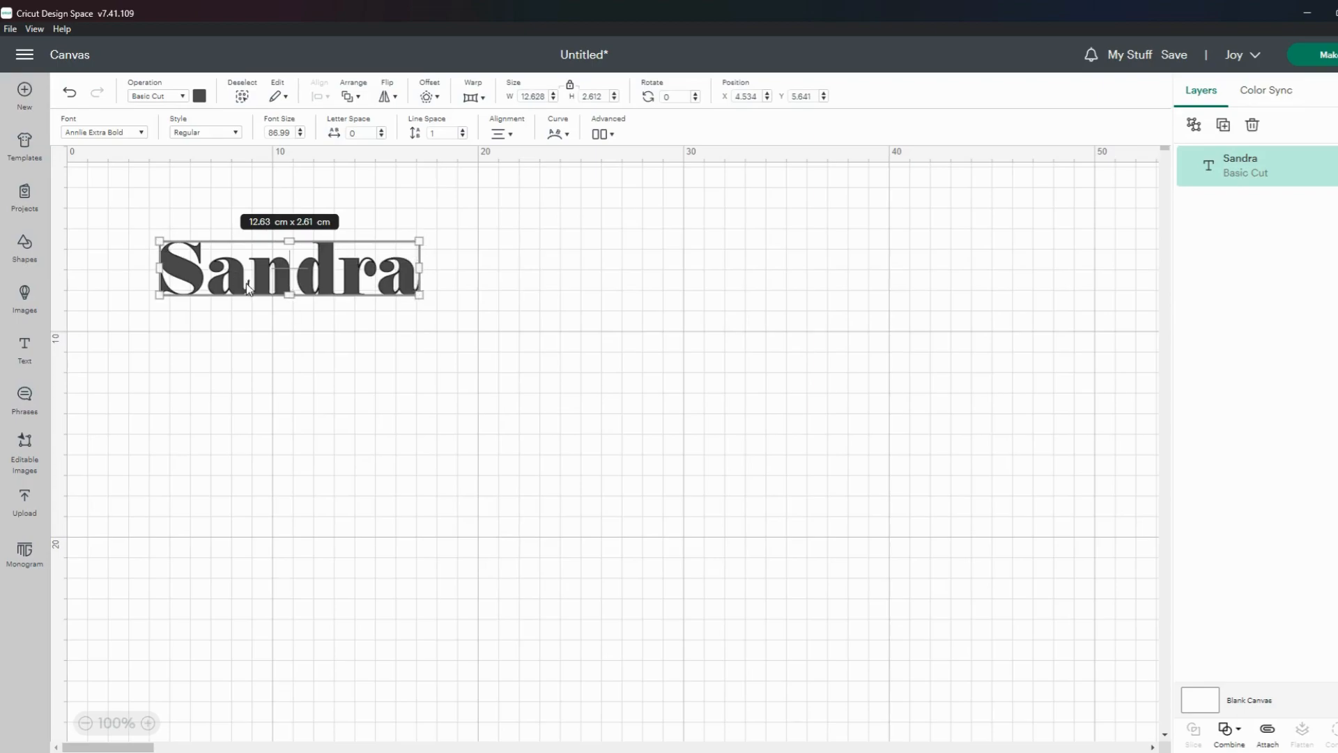
Step: Unlock the name text's proportions and stretch only its height to about 3.11 cm
{"action": "left_click", "coordinate": [571, 89]}
{"action": "mouse_move", "coordinate": [420, 296]}
{"action": "left_mouse_down"}
{"action": "mouse_move", "coordinate": [547, 355]}
{"action": "mouse_move", "coordinate": [821, 417]}
{"action": "mouse_move", "coordinate": [684, 377]}
{"action": "mouse_move", "coordinate": [502, 349]}
{"action": "mouse_move", "coordinate": [806, 356]}
{"action": "mouse_move", "coordinate": [801, 411]}
{"action": "mouse_move", "coordinate": [844, 417]}
{"action": "mouse_move", "coordinate": [650, 406]}
{"action": "mouse_move", "coordinate": [483, 295]}
{"action": "mouse_move", "coordinate": [424, 313]}
{"action": "left_mouse_up"}
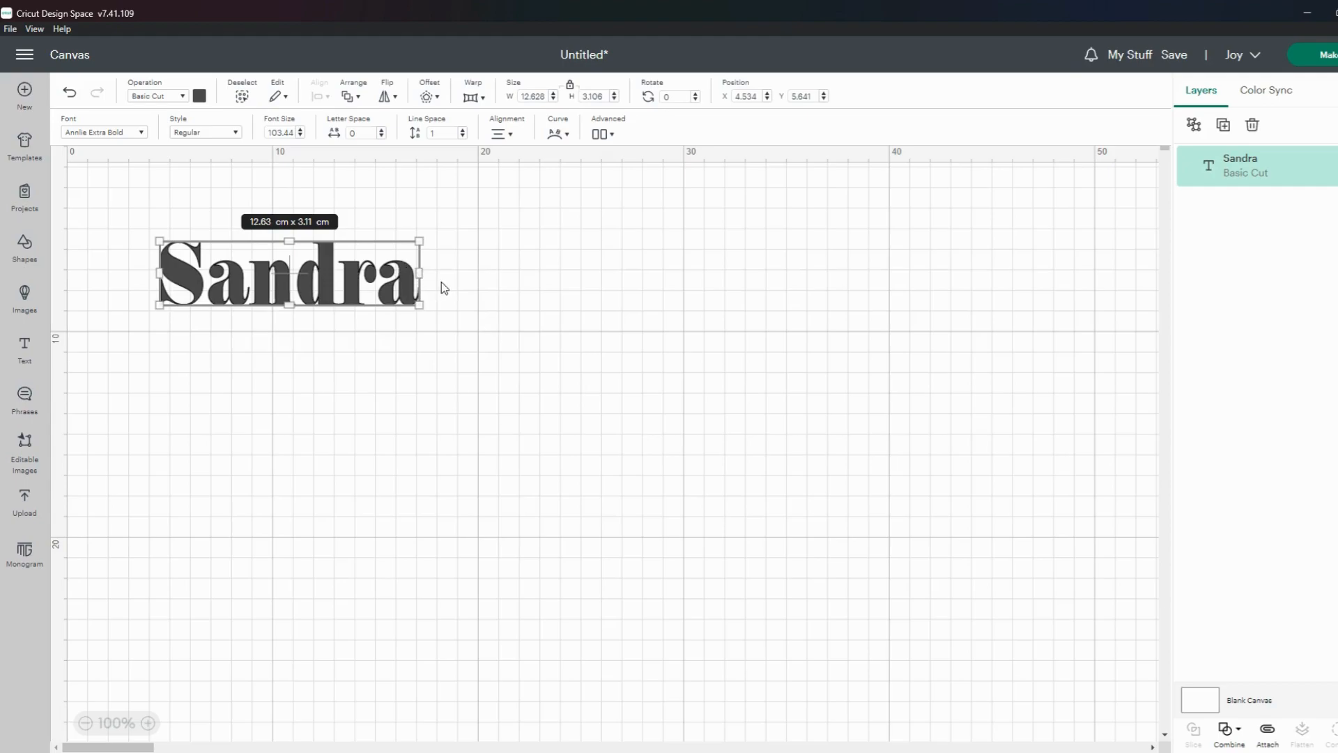
Step: Try rotating the name text in one-degree steps to 355 degrees and return it to 0
{"action": "left_click", "coordinate": [695, 99]}
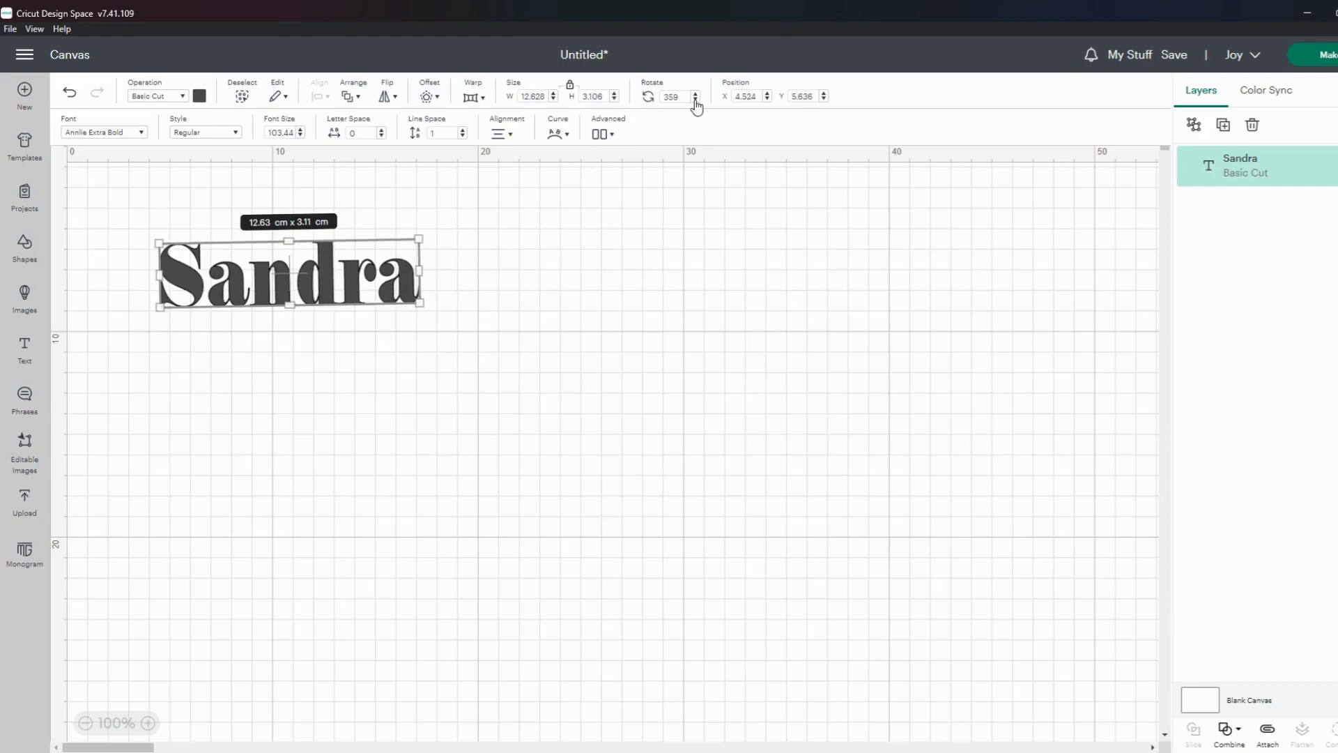
{"action": "left_click", "coordinate": [694, 100]}
{"action": "left_click", "coordinate": [695, 99]}
{"action": "left_click", "coordinate": [695, 100]}
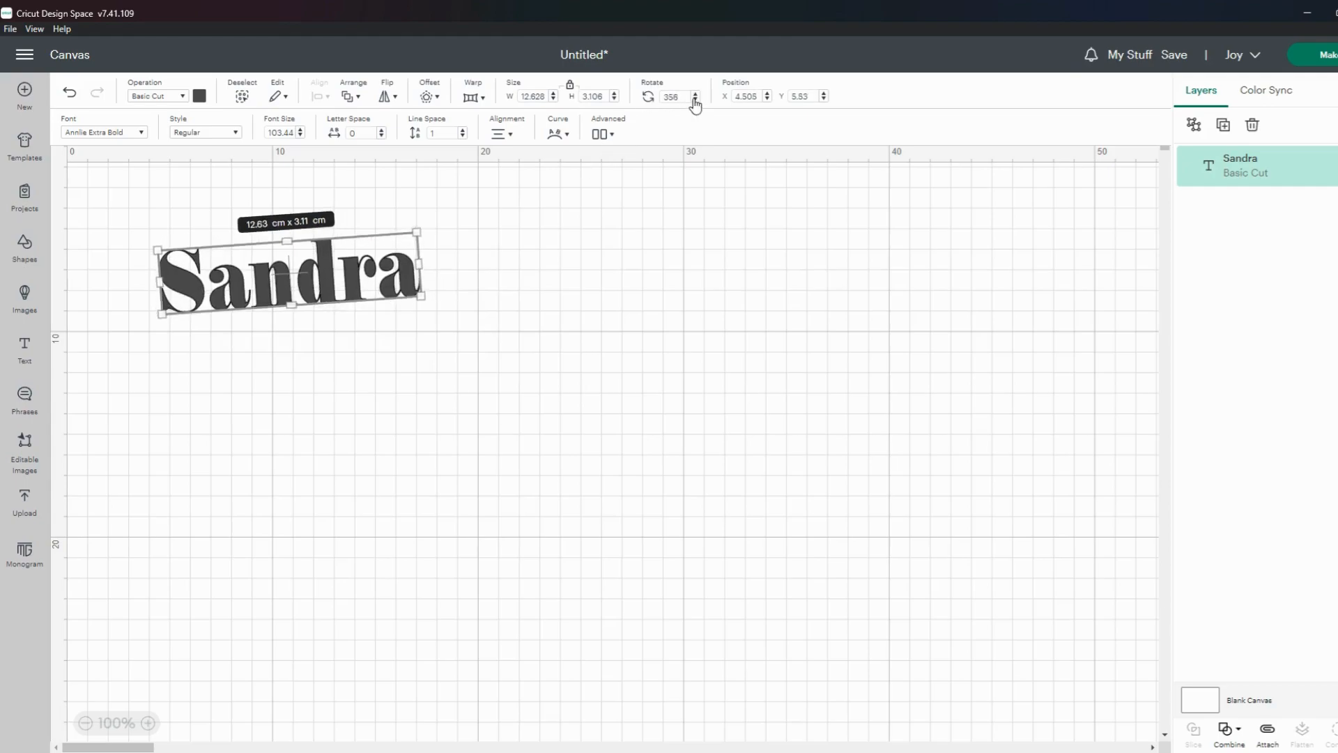
{"action": "left_click", "coordinate": [695, 100]}
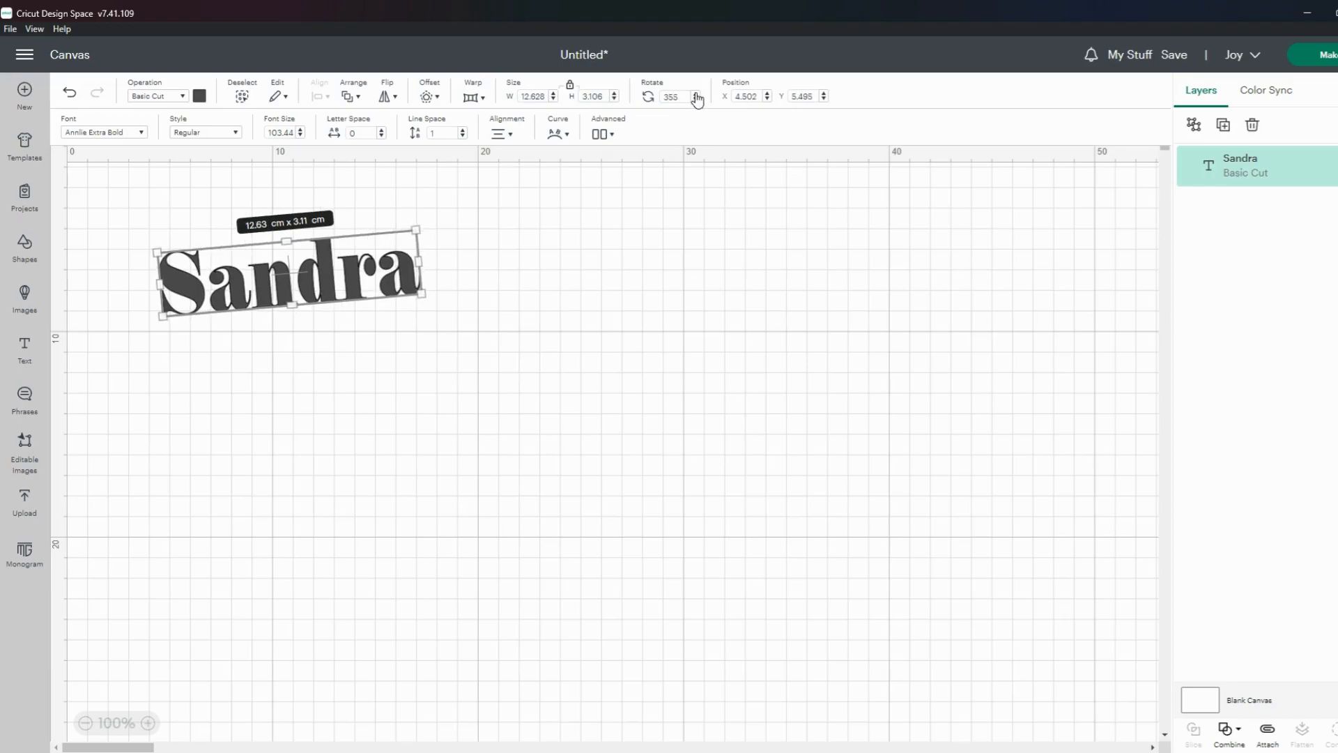
{"action": "left_click", "coordinate": [696, 95]}
{"action": "left_click", "coordinate": [695, 95]}
{"action": "left_click", "coordinate": [696, 95]}
{"action": "left_click", "coordinate": [695, 95]}
{"action": "left_click", "coordinate": [695, 95]}
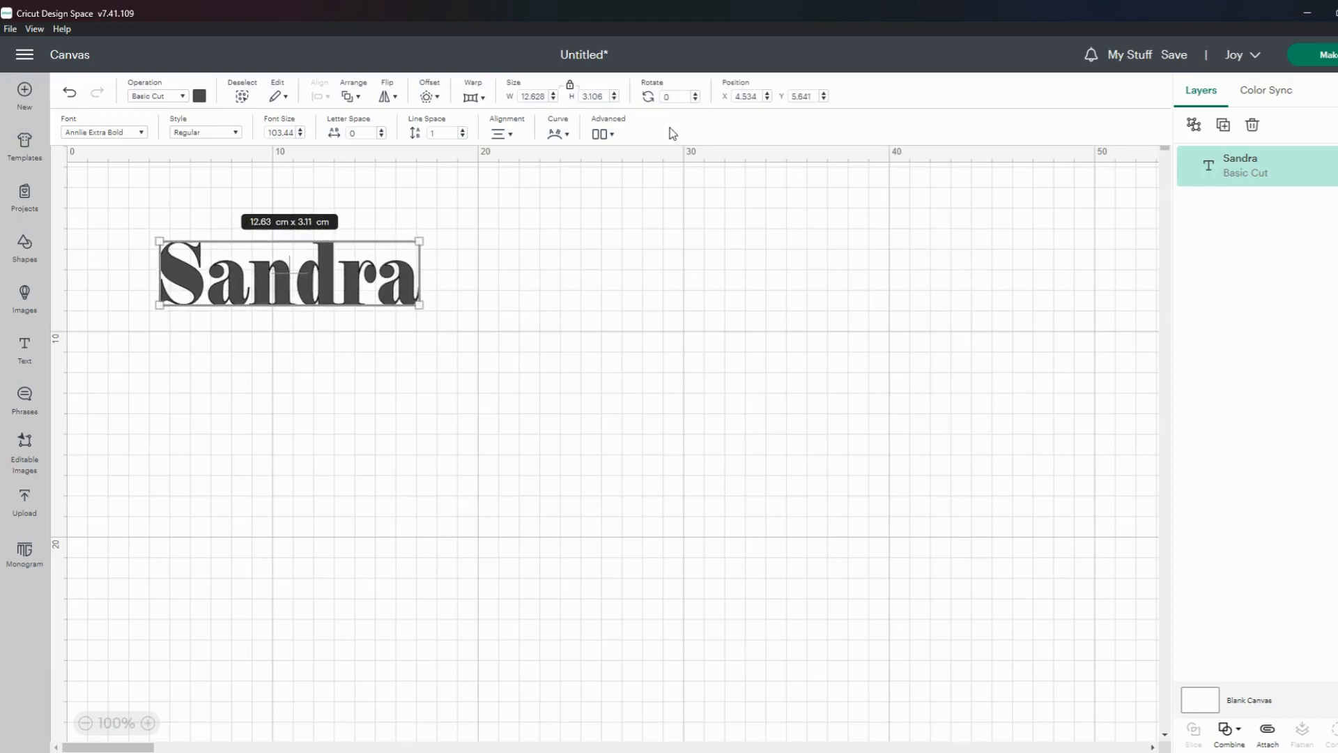
Step: Tilt the name text slightly to about 359.55 degrees and move it to about X 1.68, Y 4.32
{"action": "left_click_drag", "start_coordinate": [393, 292], "coordinate": [430, 282]}
{"action": "left_click_drag", "start_coordinate": [187, 287], "coordinate": [156, 278]}
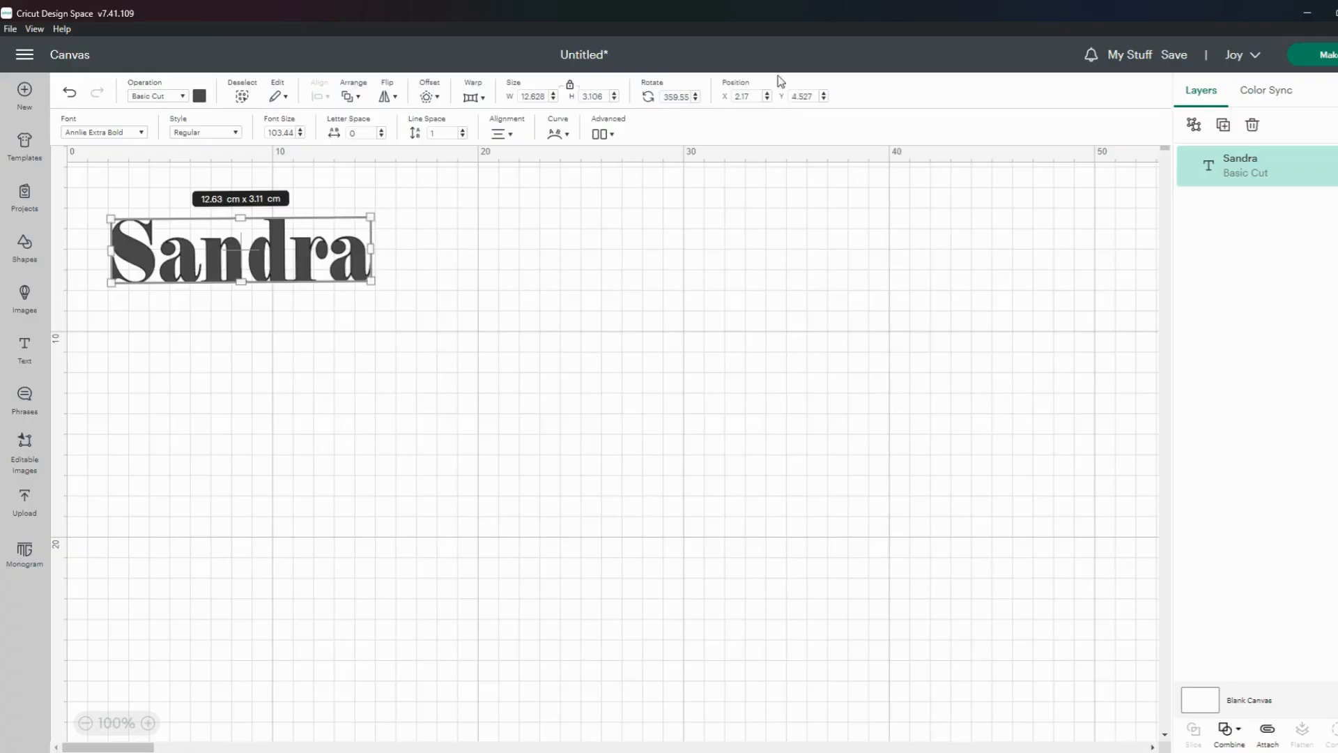
{"action": "left_click_drag", "start_coordinate": [249, 275], "coordinate": [239, 271]}
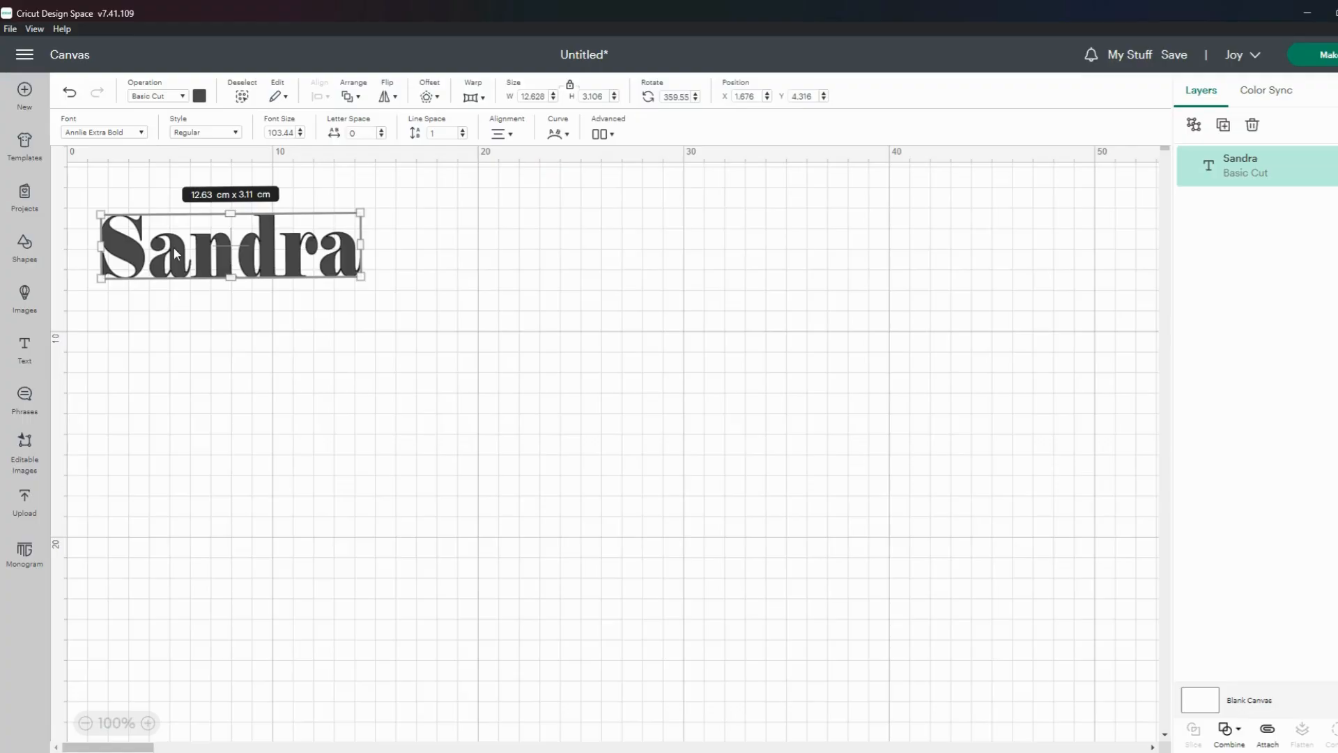
Step: Browse the Cricut, System, Bookmarked and Recent font lists for the name text without changing its font
{"action": "left_click", "coordinate": [228, 372]}
{"action": "left_click", "coordinate": [199, 264]}
{"action": "left_click", "coordinate": [142, 133]}
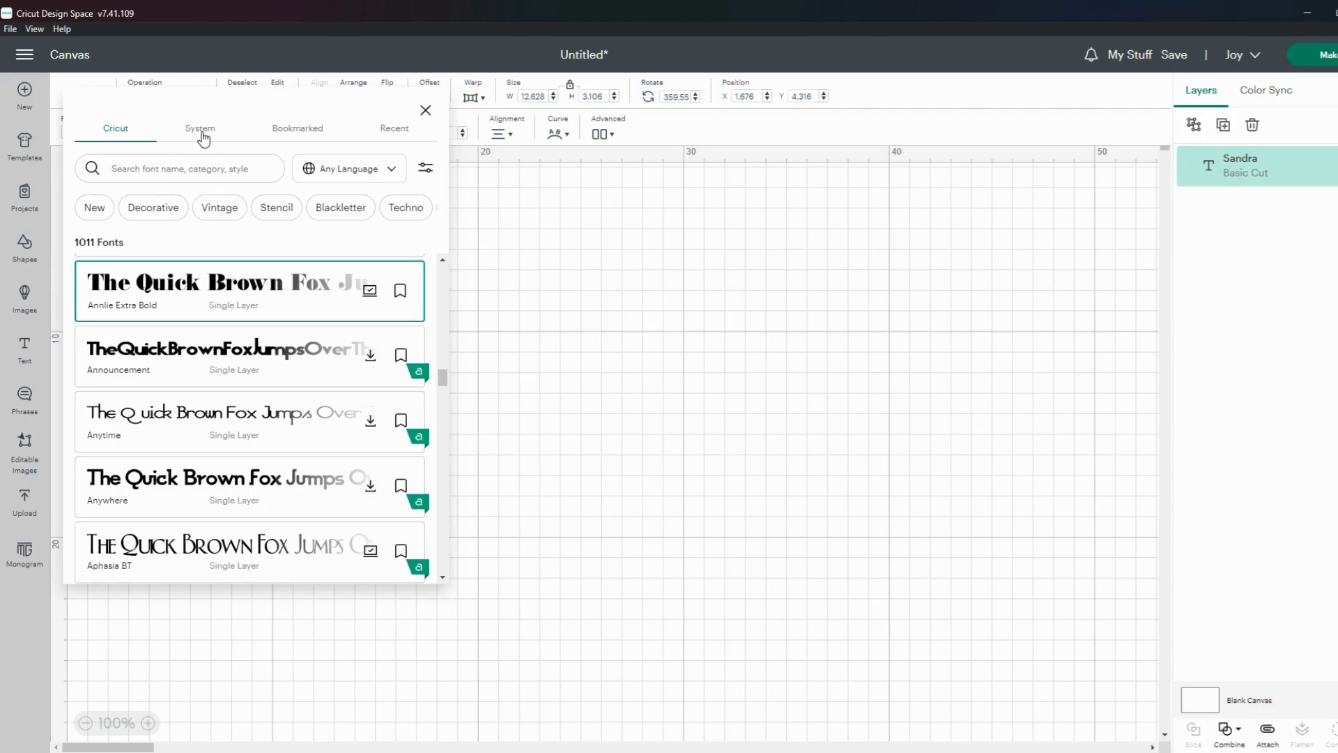
{"action": "left_click", "coordinate": [201, 134]}
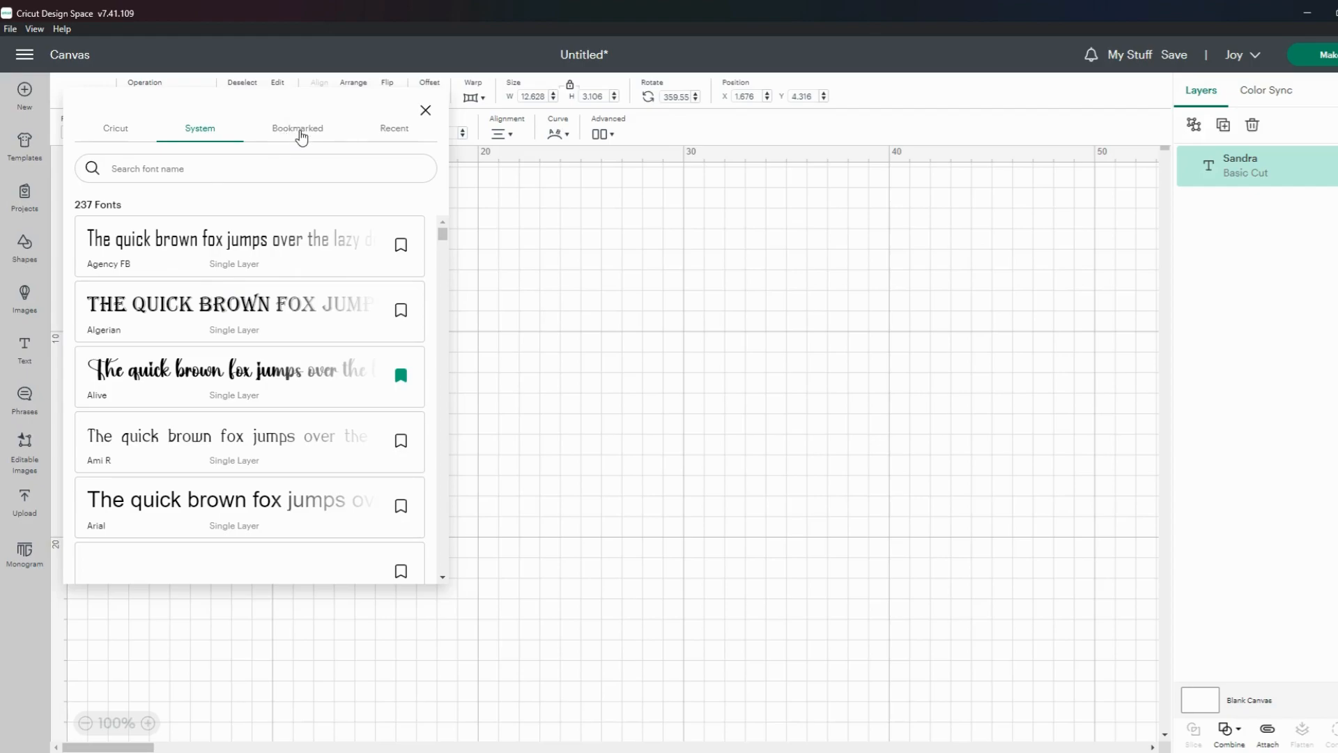
{"action": "left_click", "coordinate": [300, 133]}
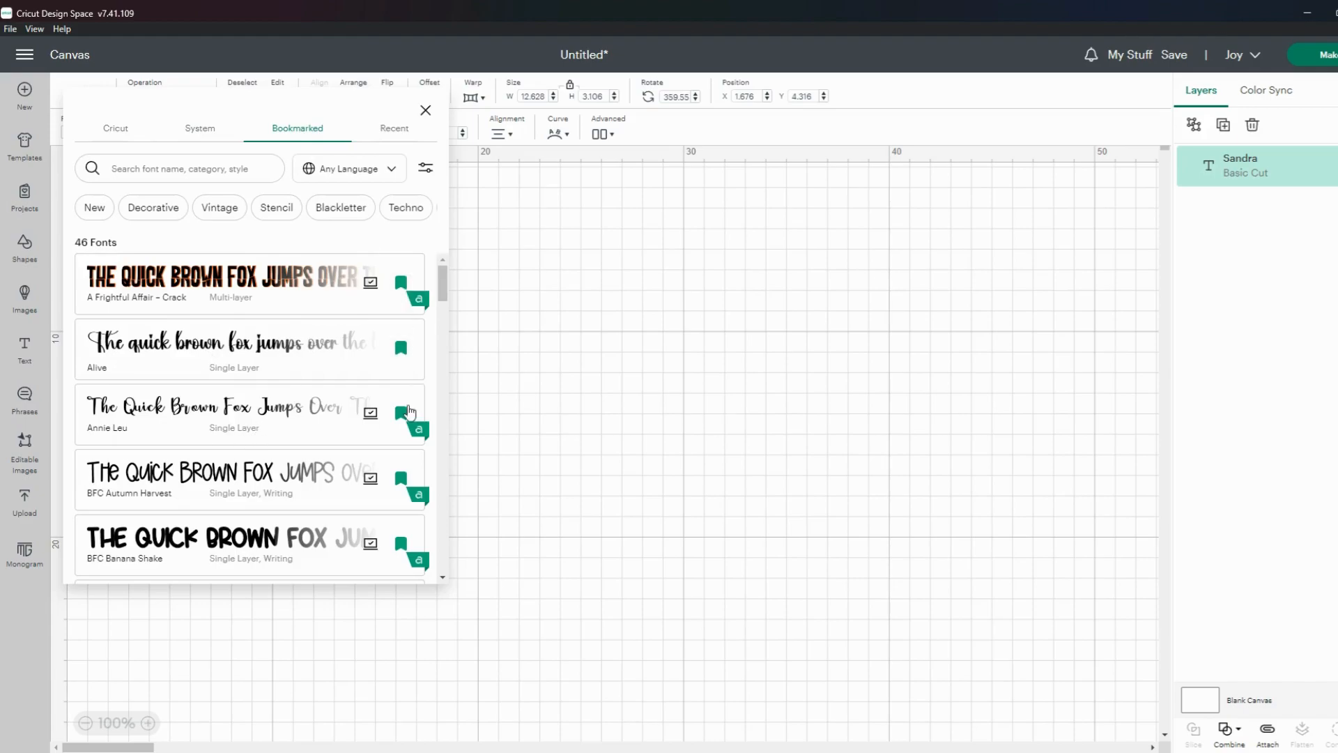
{"action": "left_click_drag", "start_coordinate": [447, 302], "coordinate": [291, 150]}
{"action": "left_click", "coordinate": [395, 130]}
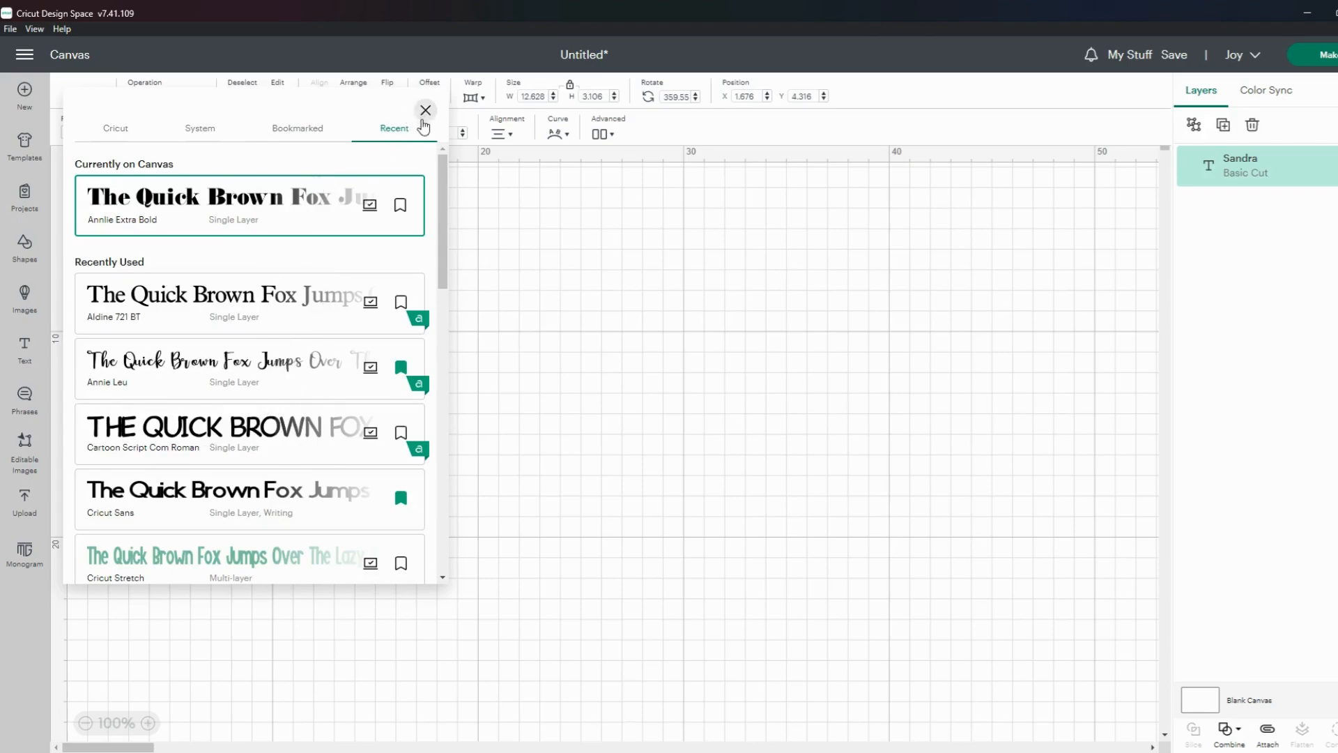
{"action": "left_click", "coordinate": [582, 286]}
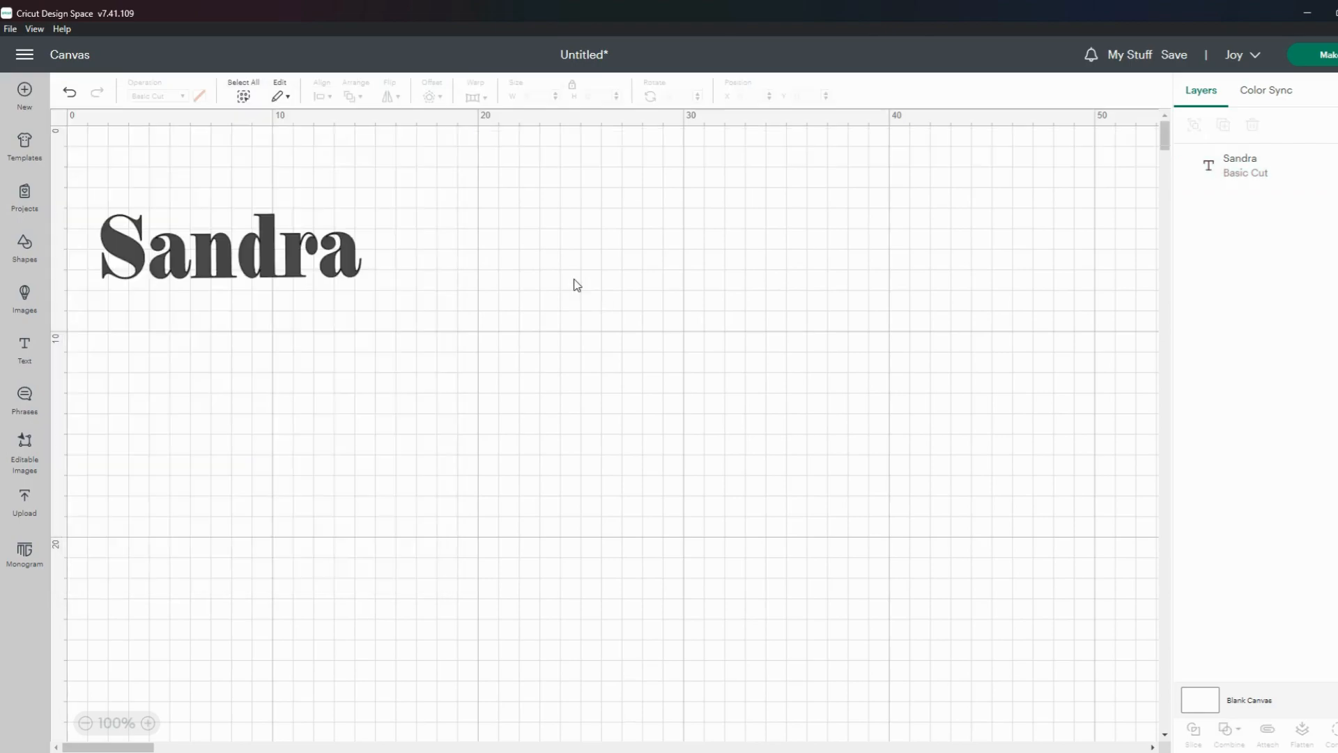
Step: View the Regular and Italic style options available for the name text
{"action": "left_click", "coordinate": [272, 276]}
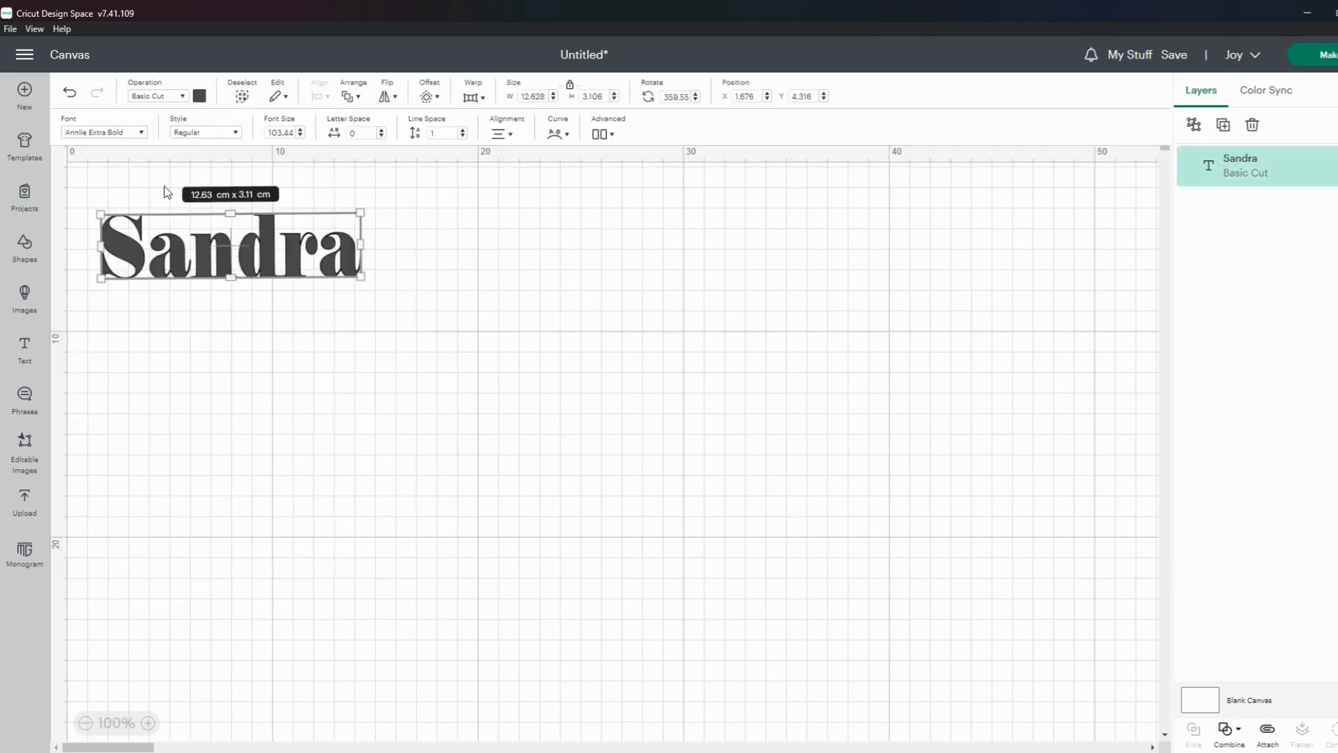
{"action": "left_click", "coordinate": [236, 133]}
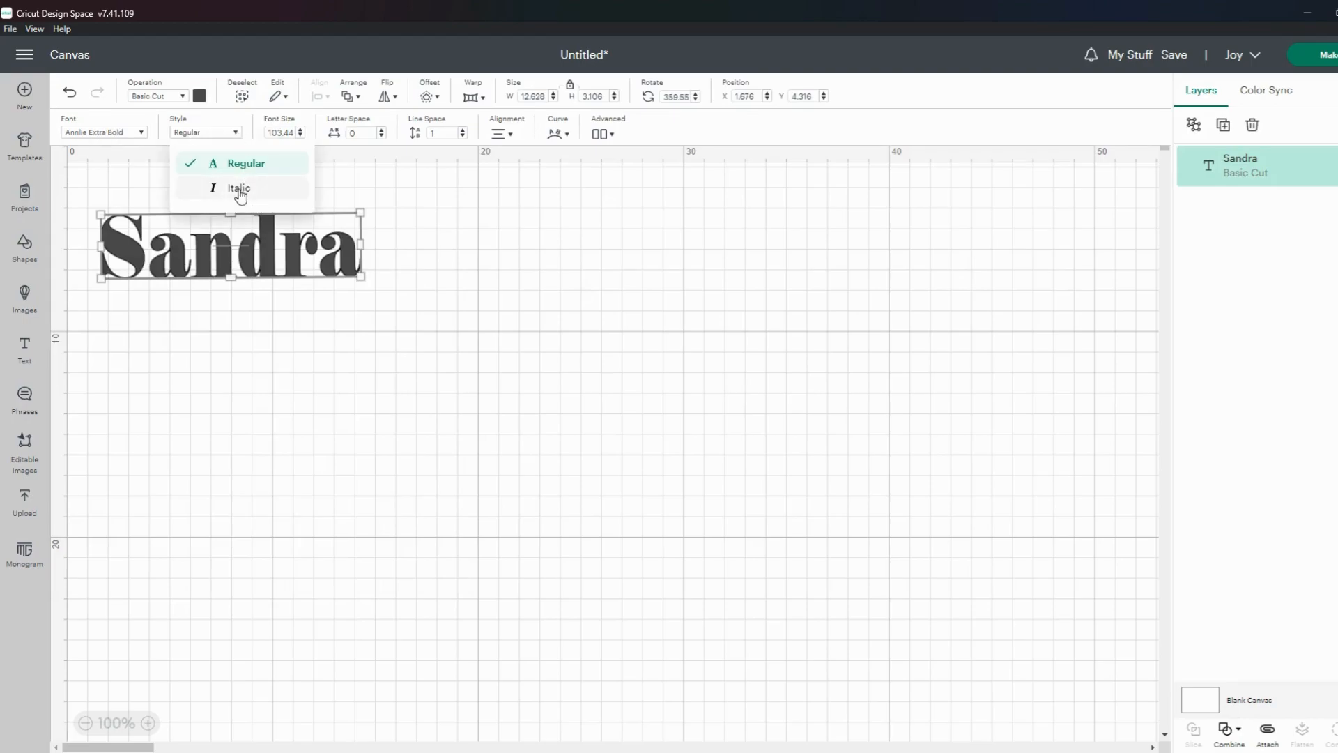
{"action": "left_click", "coordinate": [281, 251]}
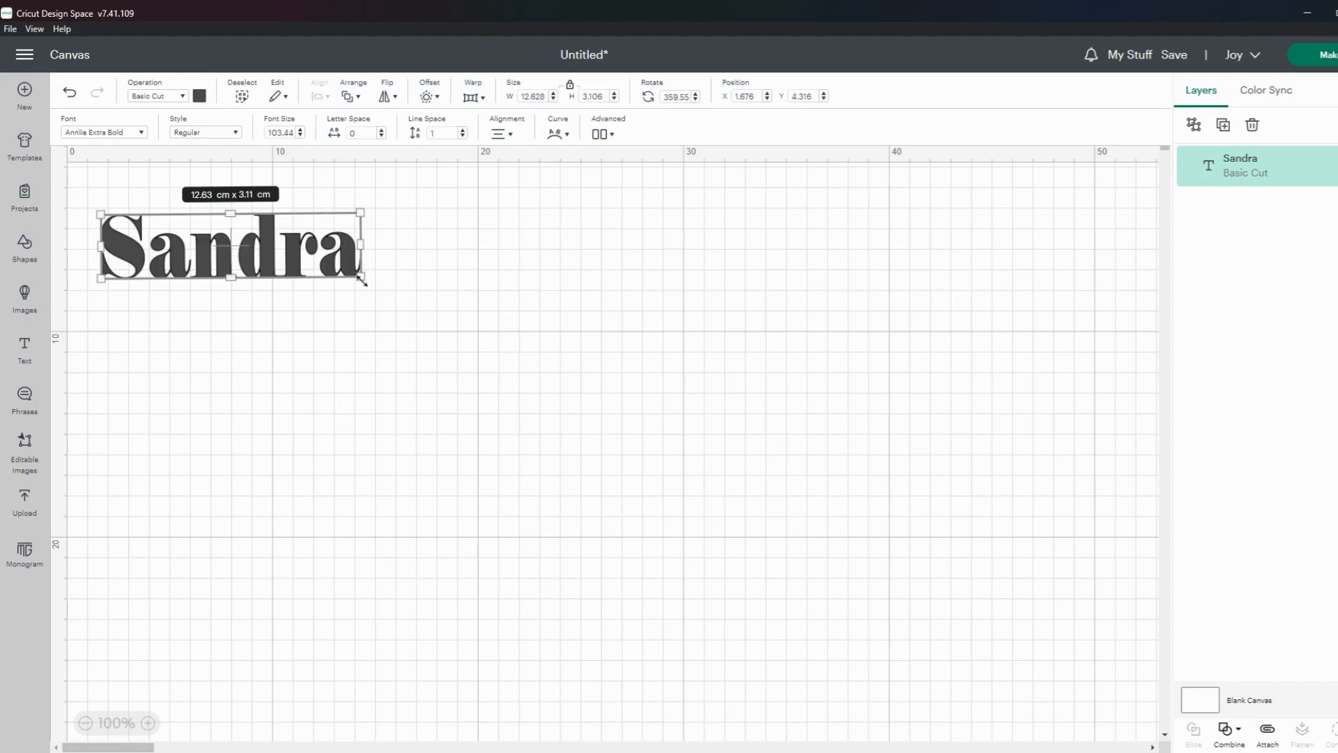
Step: Enlarge the name text and shrink it back to about 12.83 cm wide by 3.16 cm high
{"action": "left_click_drag", "start_coordinate": [362, 281], "coordinate": [431, 307]}
{"action": "left_click_drag", "start_coordinate": [448, 313], "coordinate": [367, 278]}
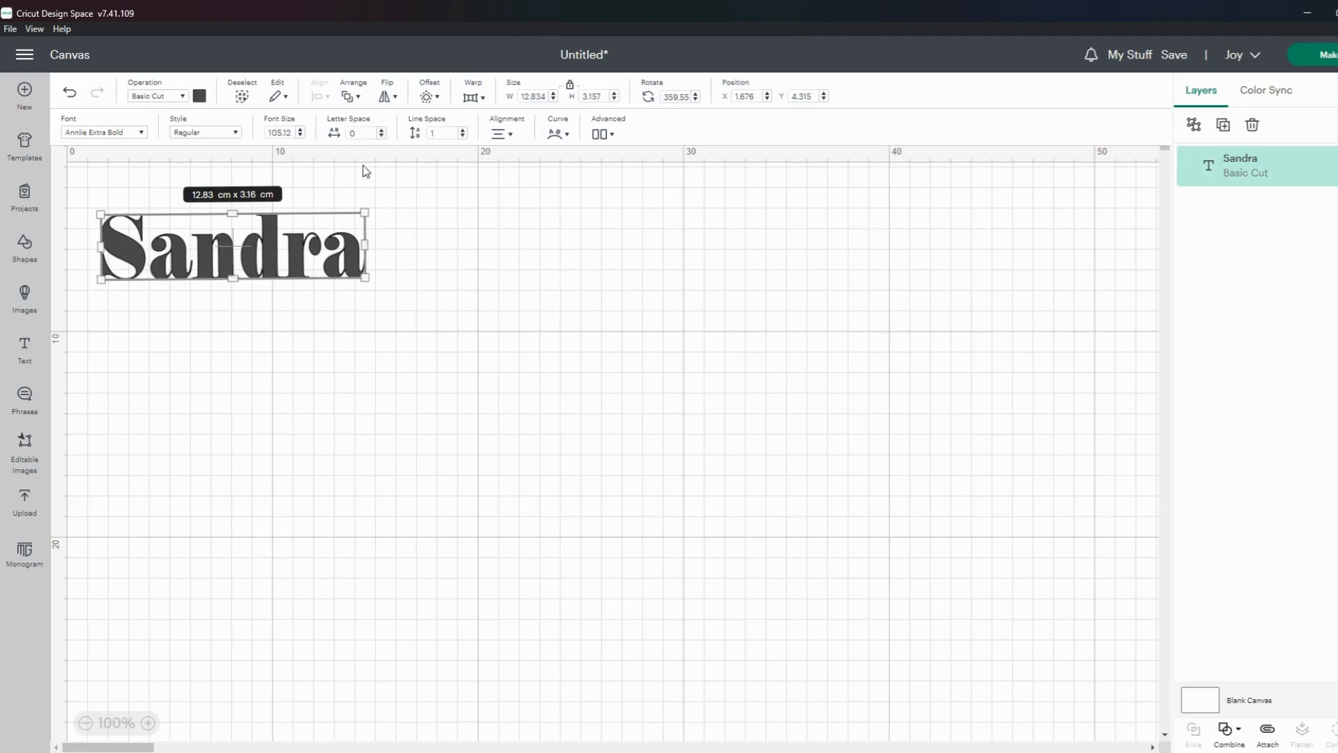
Step: Widen the name text's letter spacing to 0.5 and tighten it to -0.2
{"action": "left_click", "coordinate": [382, 132]}
{"action": "left_click", "coordinate": [382, 132]}
{"action": "left_click", "coordinate": [382, 131]}
{"action": "left_click", "coordinate": [382, 132]}
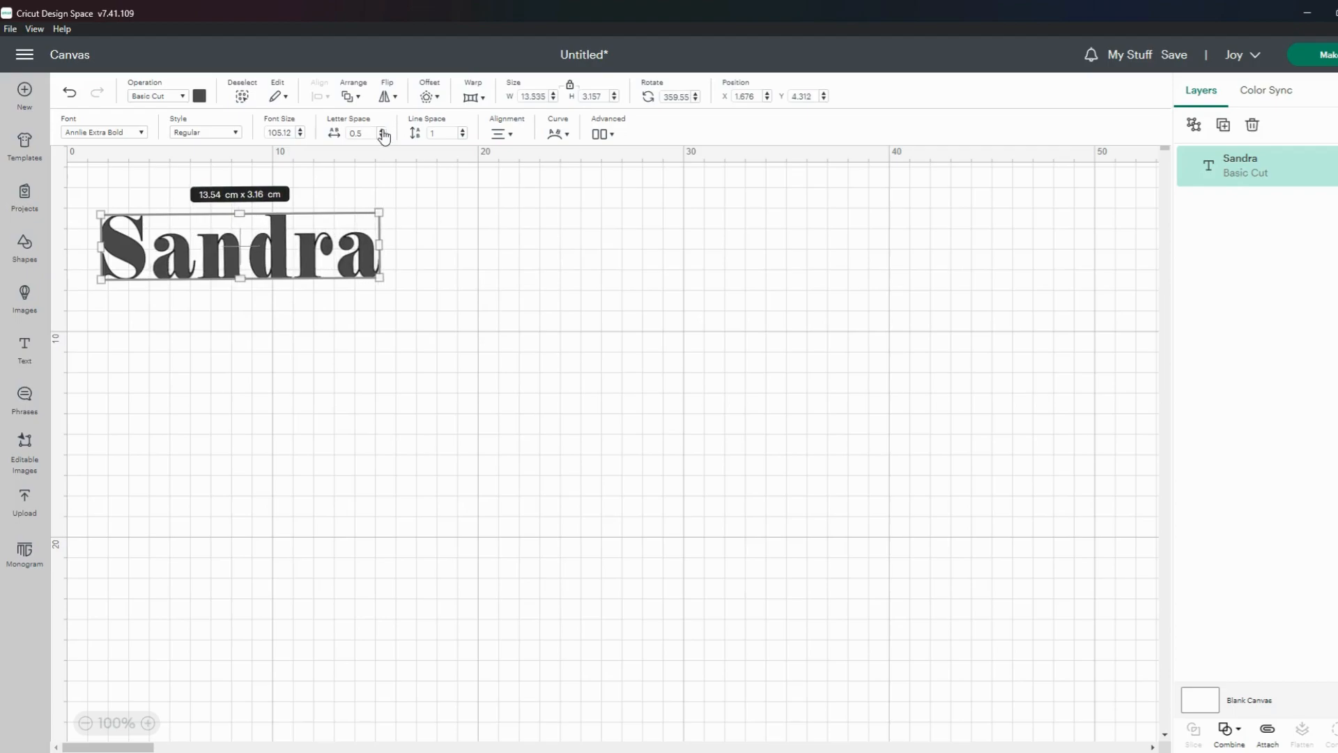
{"action": "left_click", "coordinate": [382, 132]}
{"action": "left_click", "coordinate": [382, 131]}
{"action": "left_click", "coordinate": [382, 132]}
{"action": "left_click", "coordinate": [382, 132]}
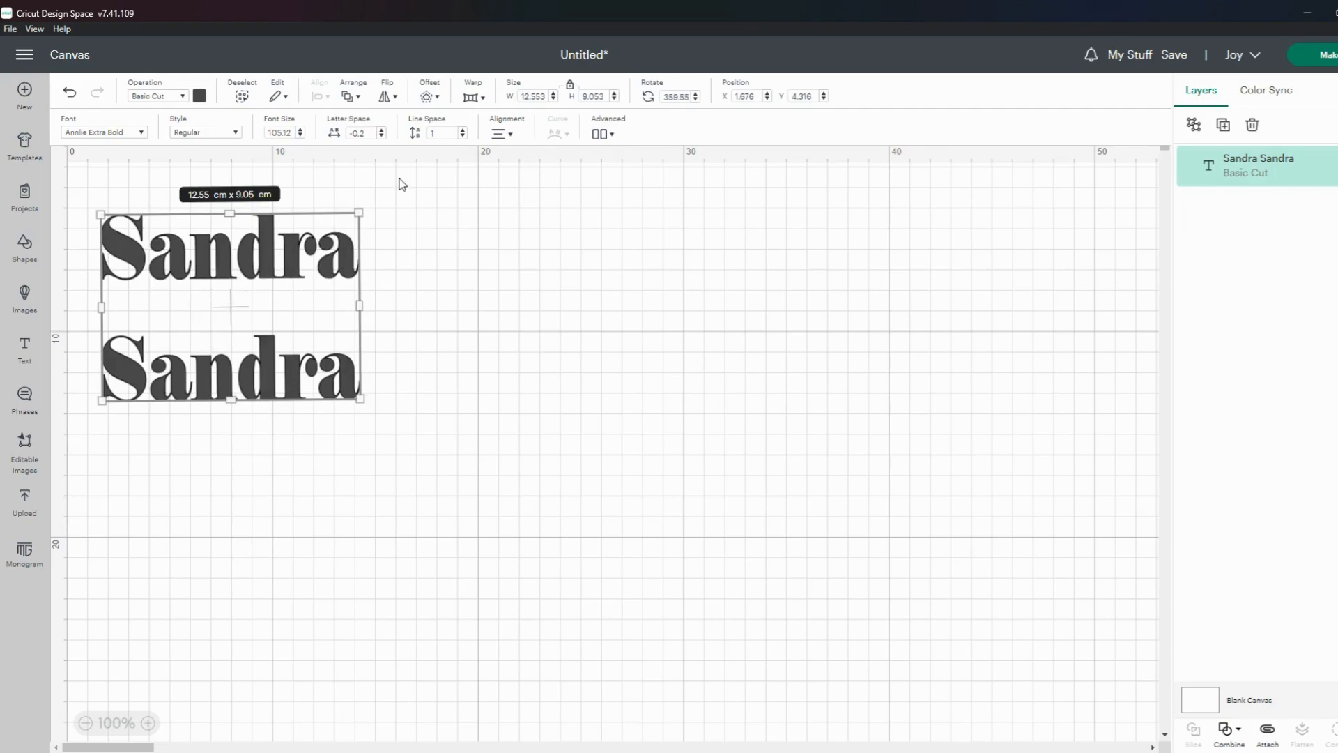
Step: Raise the line spacing of the two-line name text to 1.2 and reduce it to 0.7
{"action": "left_click", "coordinate": [462, 130]}
{"action": "left_click", "coordinate": [463, 130]}
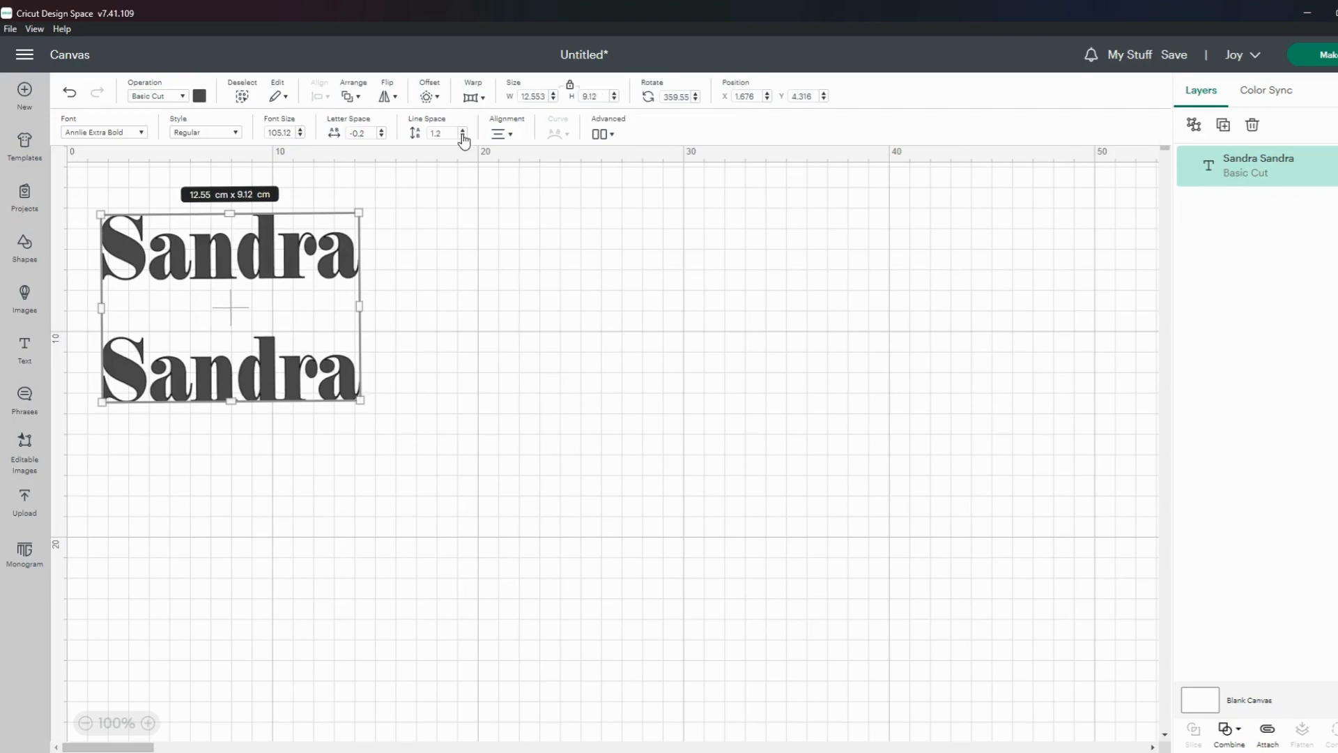
{"action": "left_click", "coordinate": [462, 136]}
{"action": "left_click", "coordinate": [463, 136]}
{"action": "left_click", "coordinate": [463, 136]}
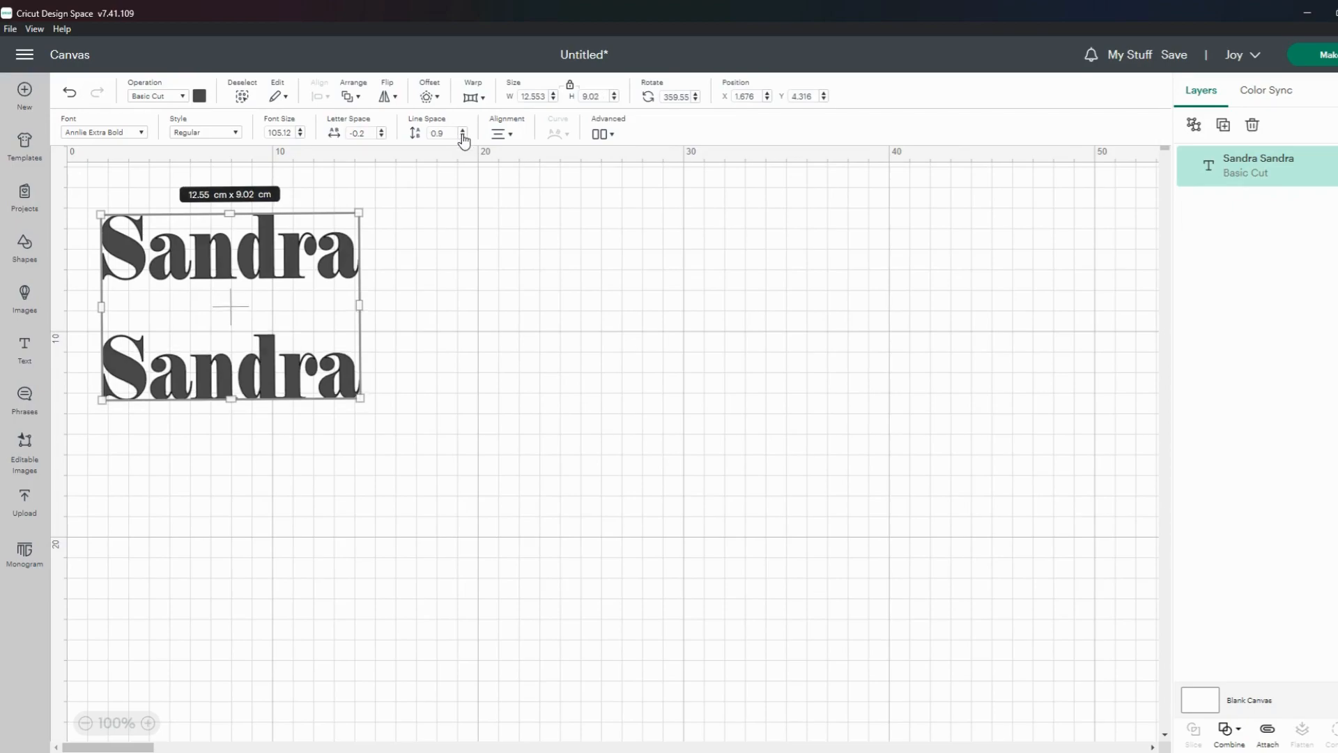
{"action": "left_click", "coordinate": [462, 136]}
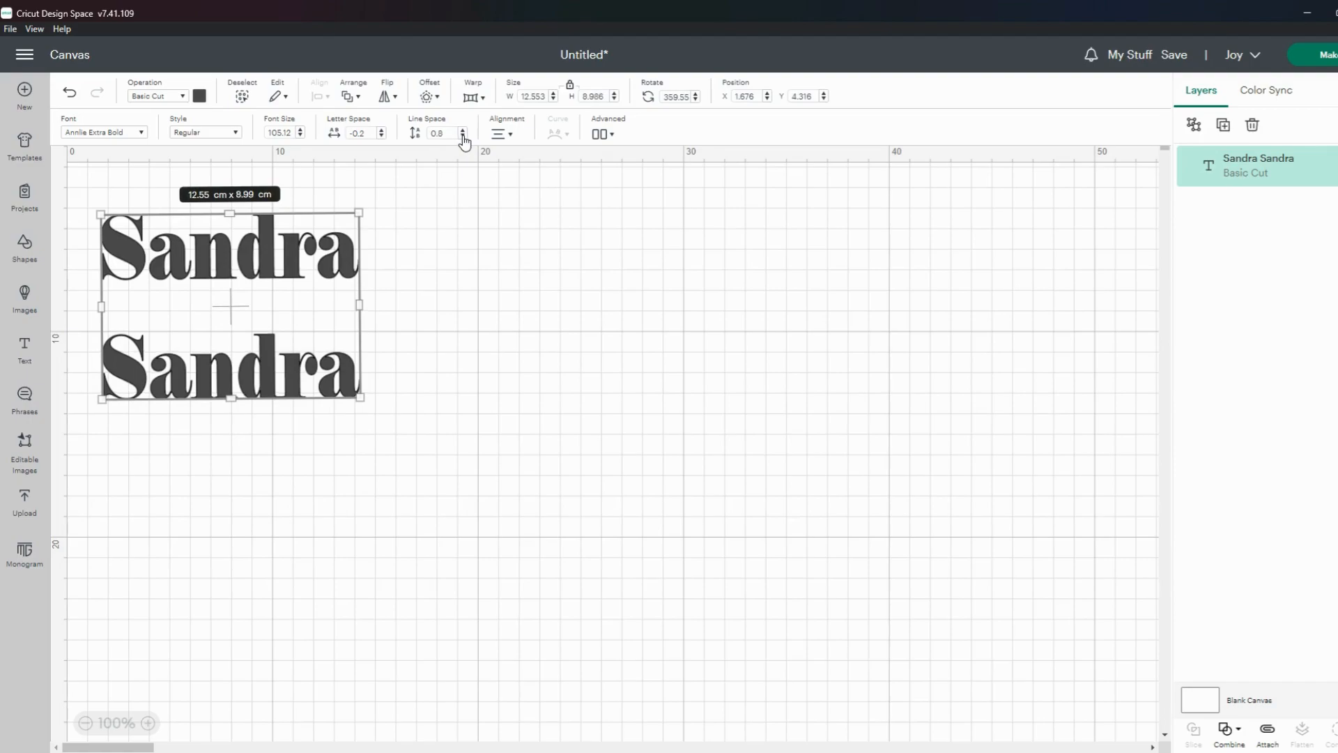
{"action": "left_click", "coordinate": [463, 136]}
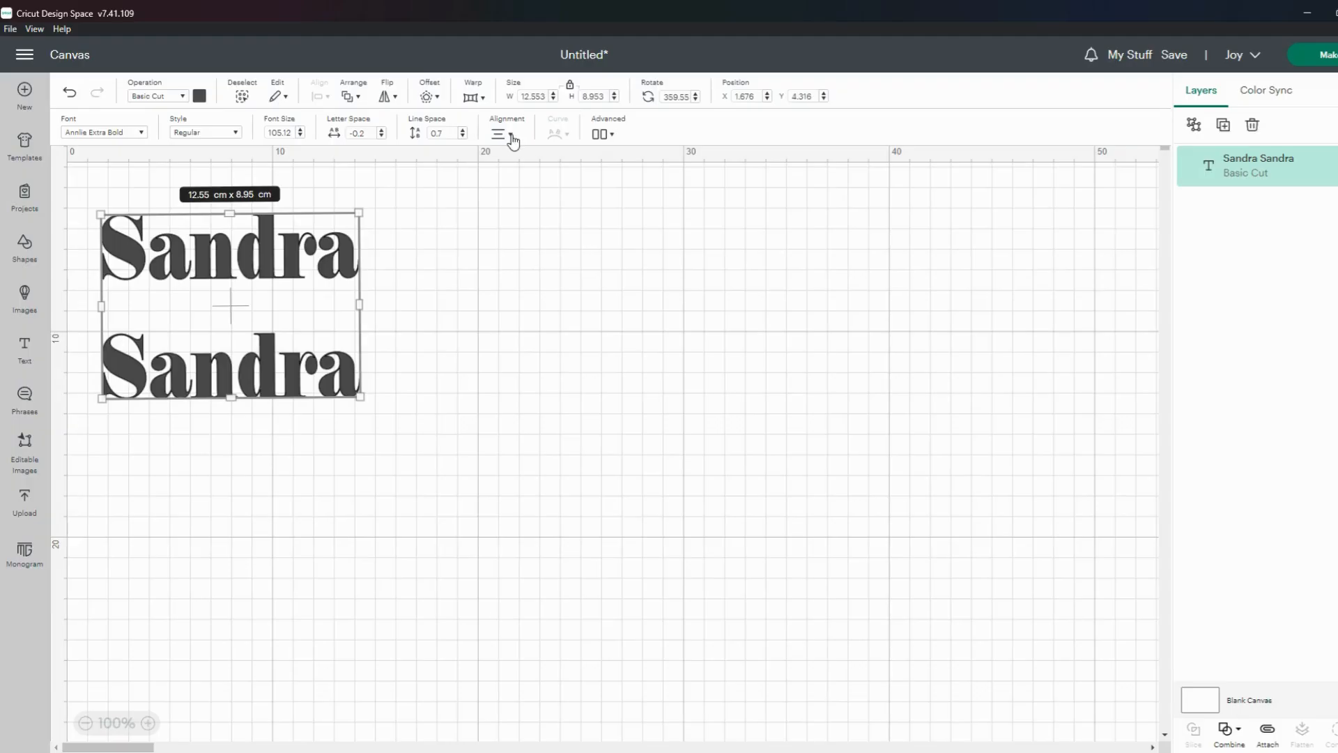
Step: Align the two-line name text to the left and switch its alignment to right
{"action": "left_click", "coordinate": [510, 134]}
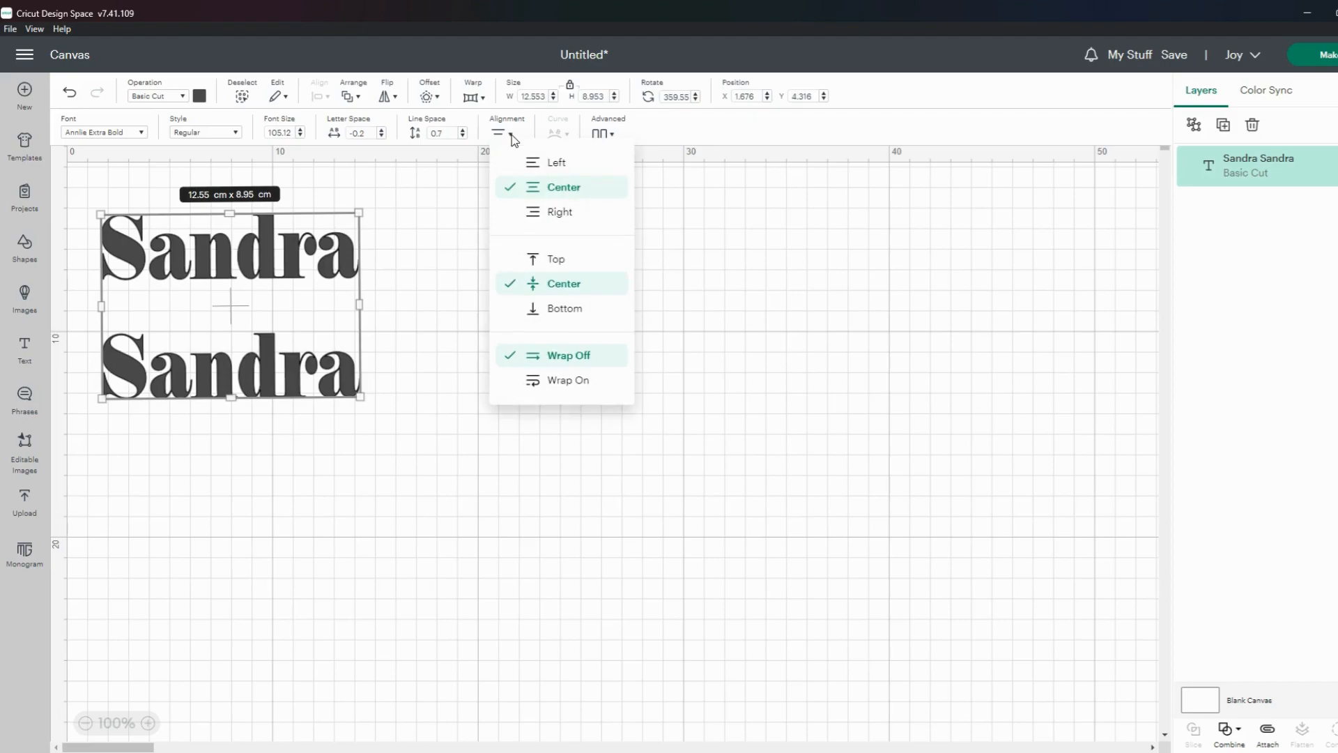
{"action": "left_click", "coordinate": [529, 167]}
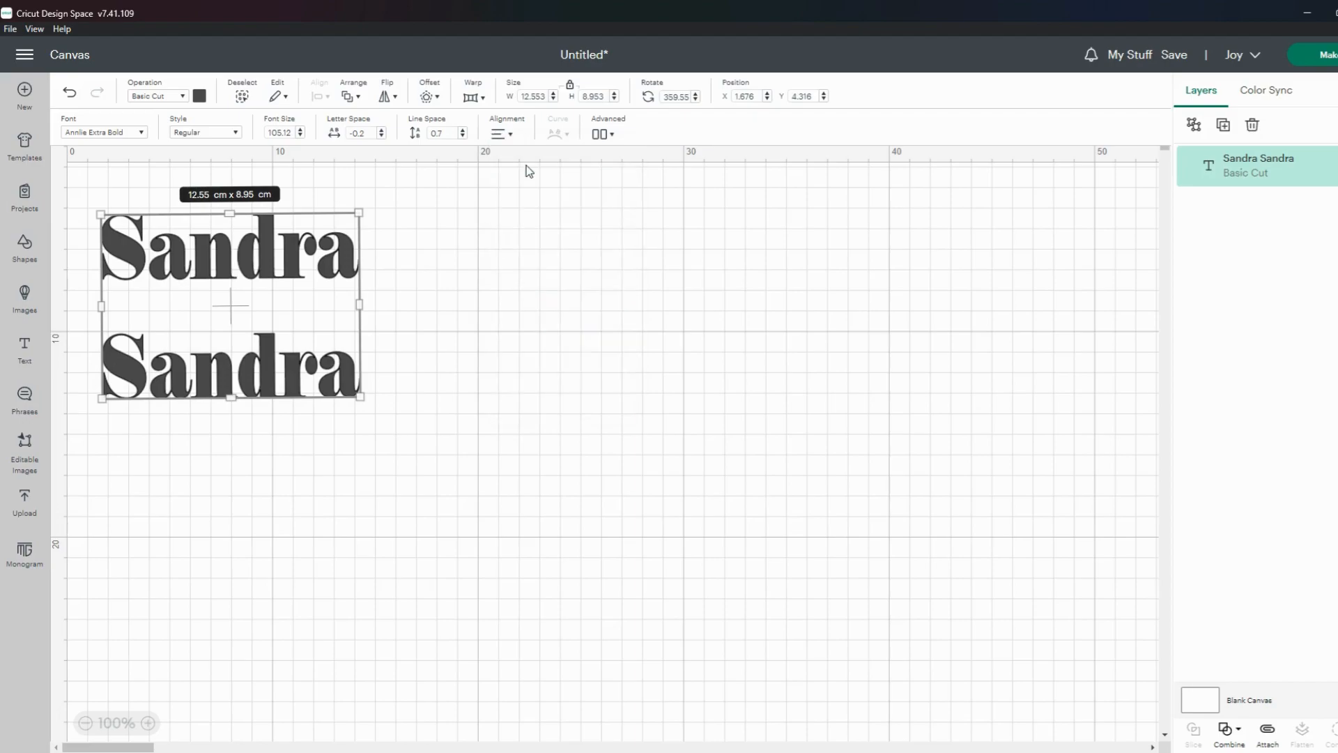
{"action": "left_click", "coordinate": [512, 139]}
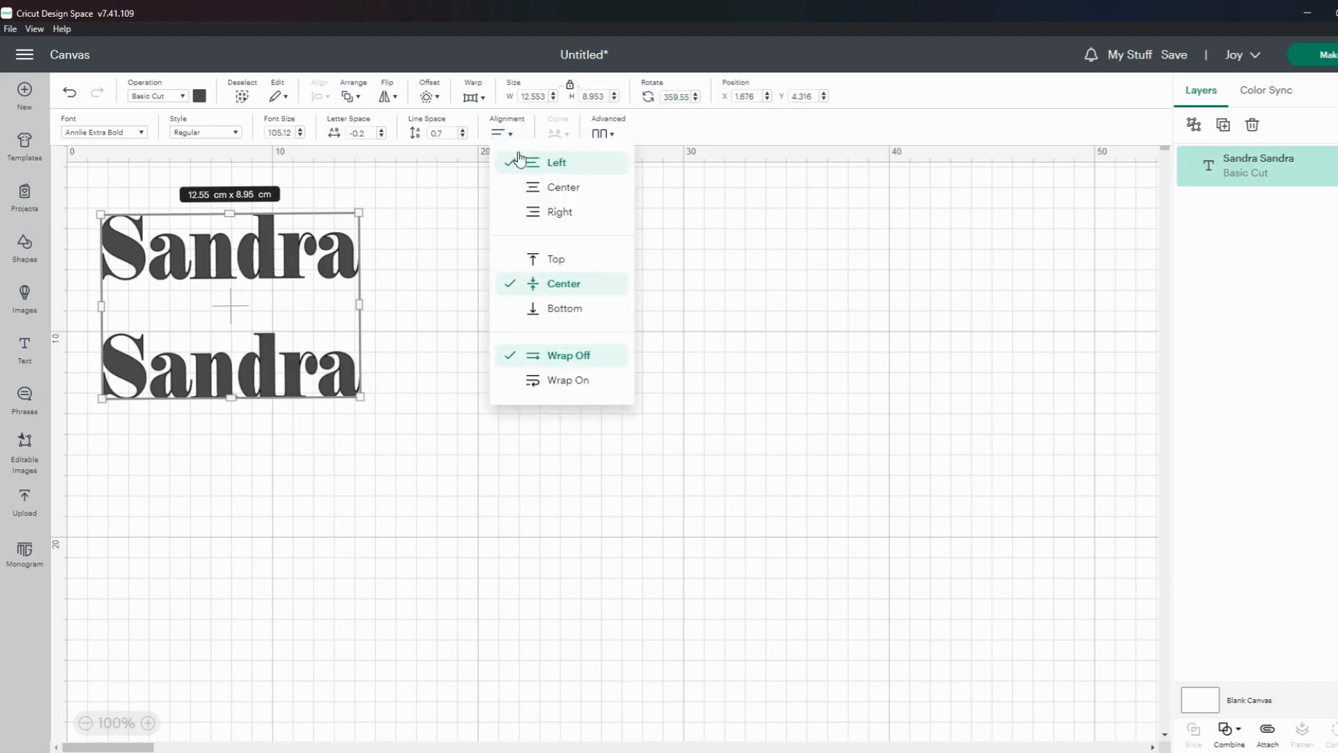
{"action": "left_click", "coordinate": [547, 213]}
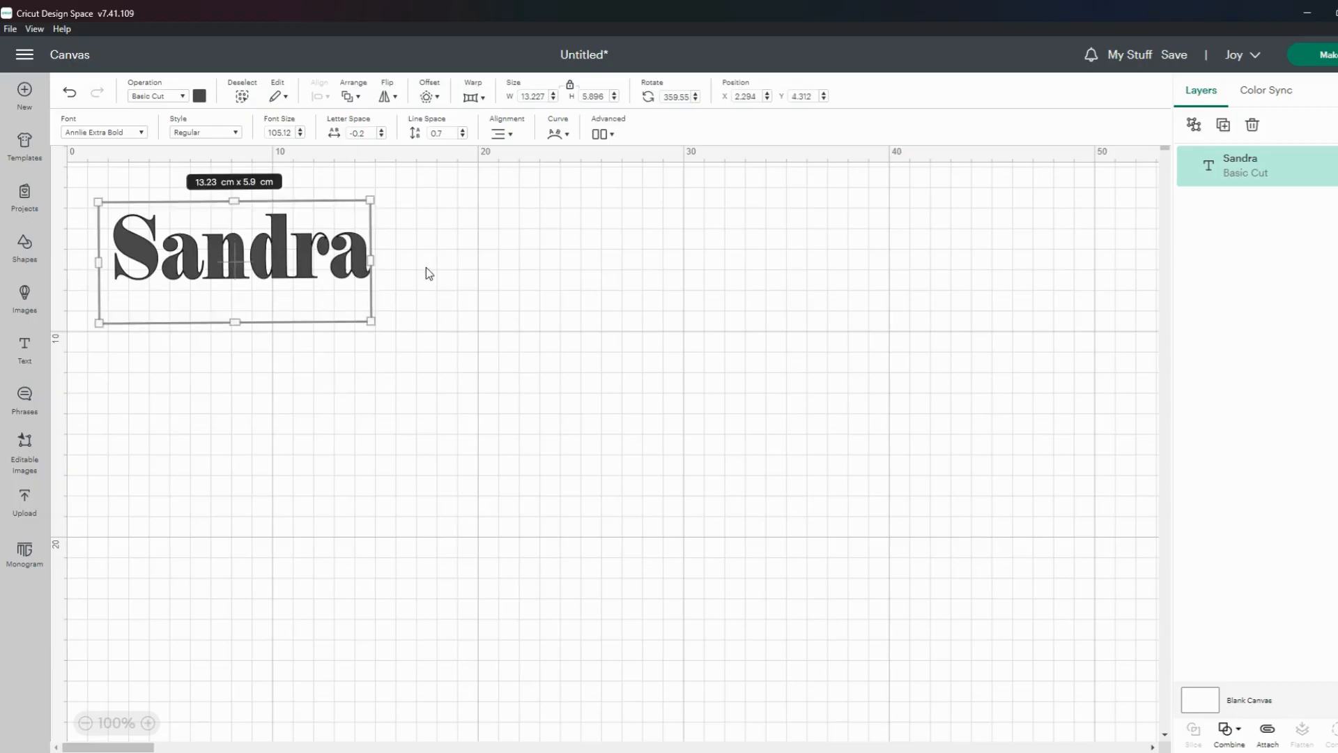
Step: Curve the single-line name text into a gentle upward arch and move it to about X 12.53, Y 4.7
{"action": "left_click", "coordinate": [567, 142]}
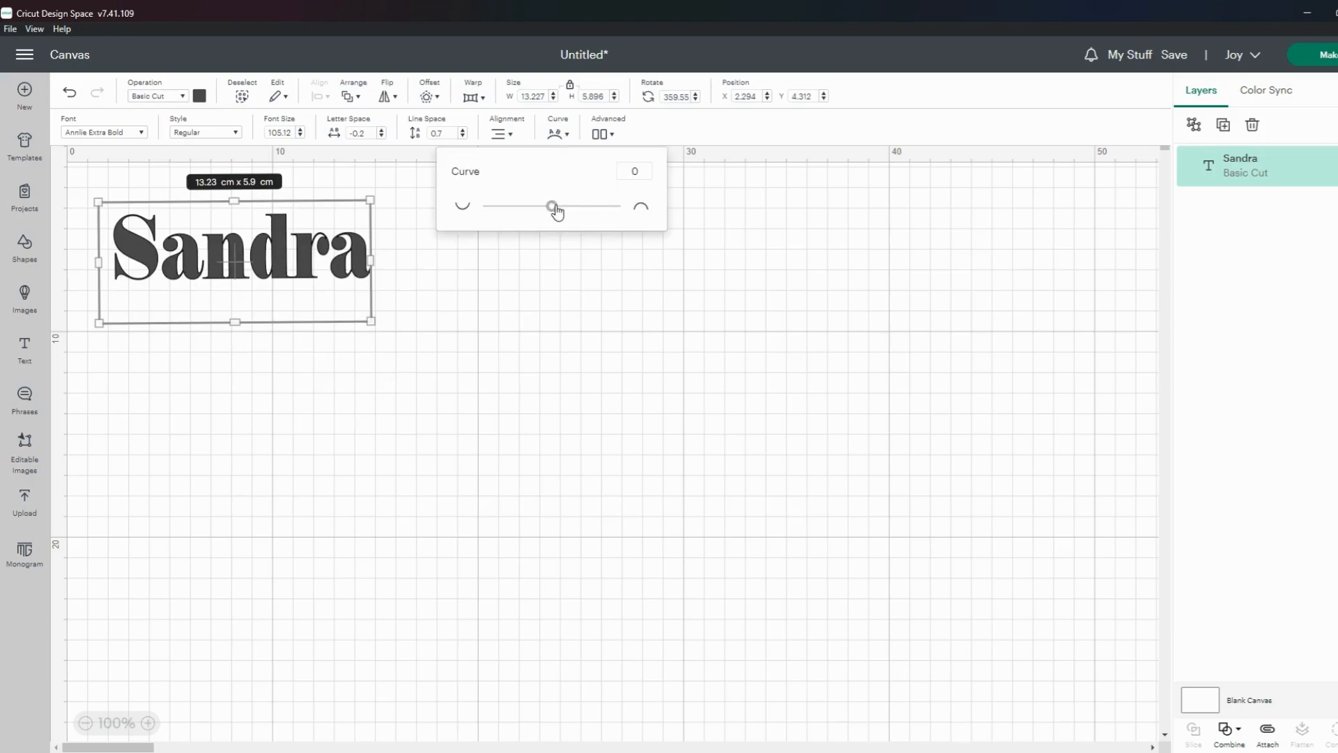
{"action": "mouse_move", "coordinate": [552, 207]}
{"action": "left_mouse_down"}
{"action": "mouse_move", "coordinate": [593, 207]}
{"action": "mouse_move", "coordinate": [573, 207]}
{"action": "left_mouse_up"}
{"action": "left_click", "coordinate": [370, 418]}
{"action": "left_click", "coordinate": [354, 296]}
{"action": "left_click_drag", "start_coordinate": [353, 296], "coordinate": [584, 303]}
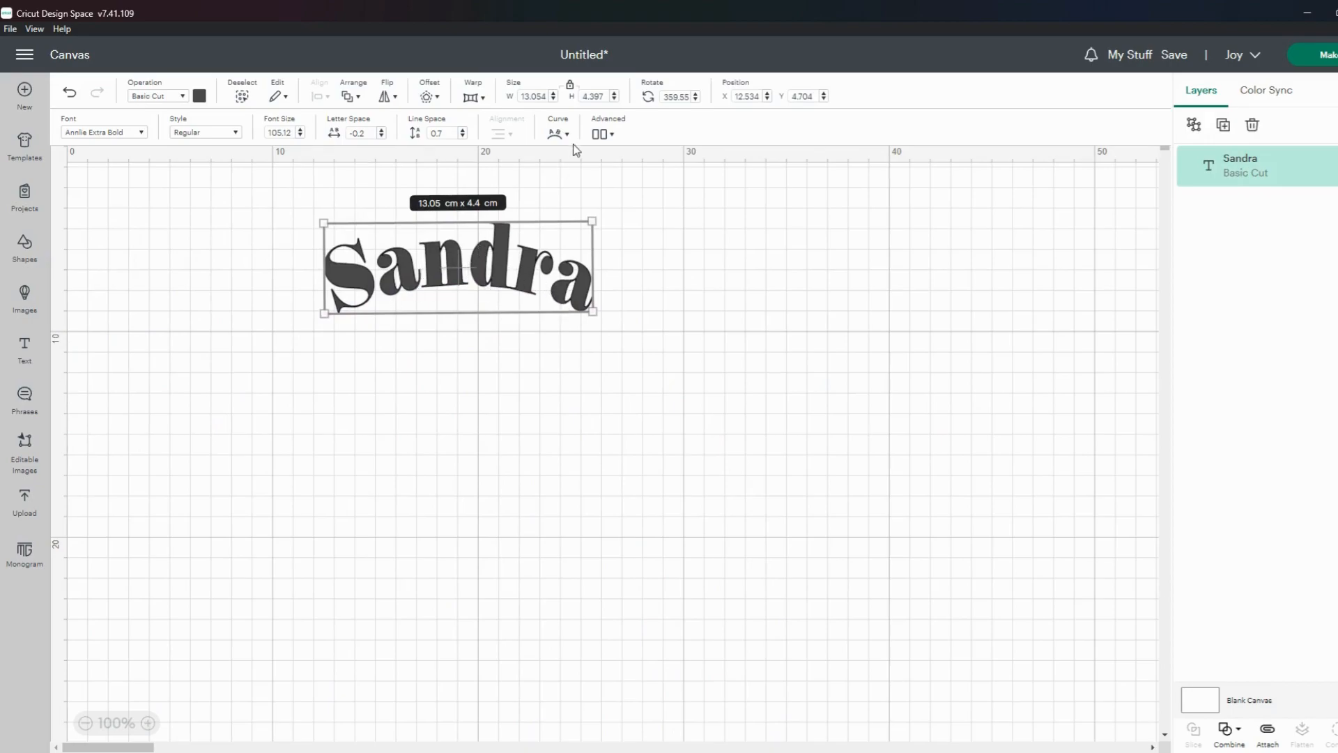
Step: Ungroup the curved name text into individual letters and select the final letter a on its own
{"action": "left_click", "coordinate": [612, 134]}
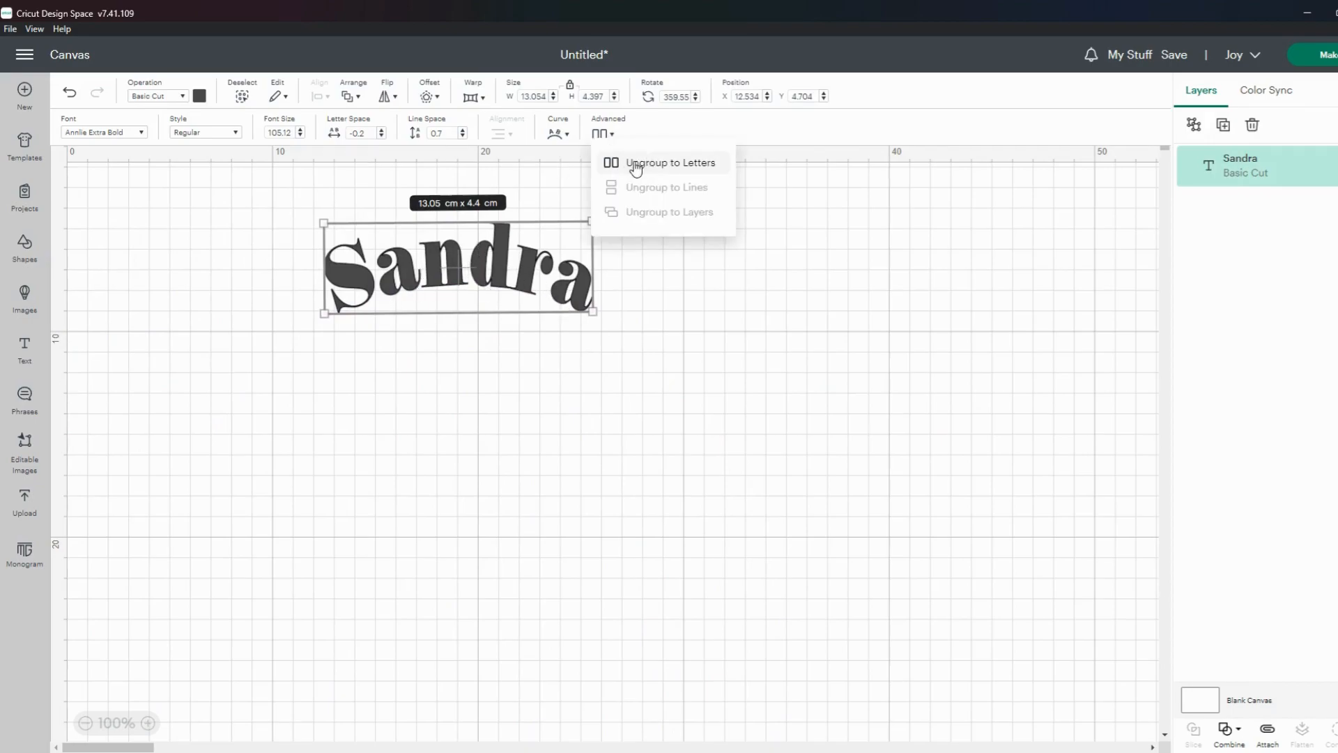
{"action": "left_click", "coordinate": [630, 165]}
{"action": "left_click", "coordinate": [522, 301]}
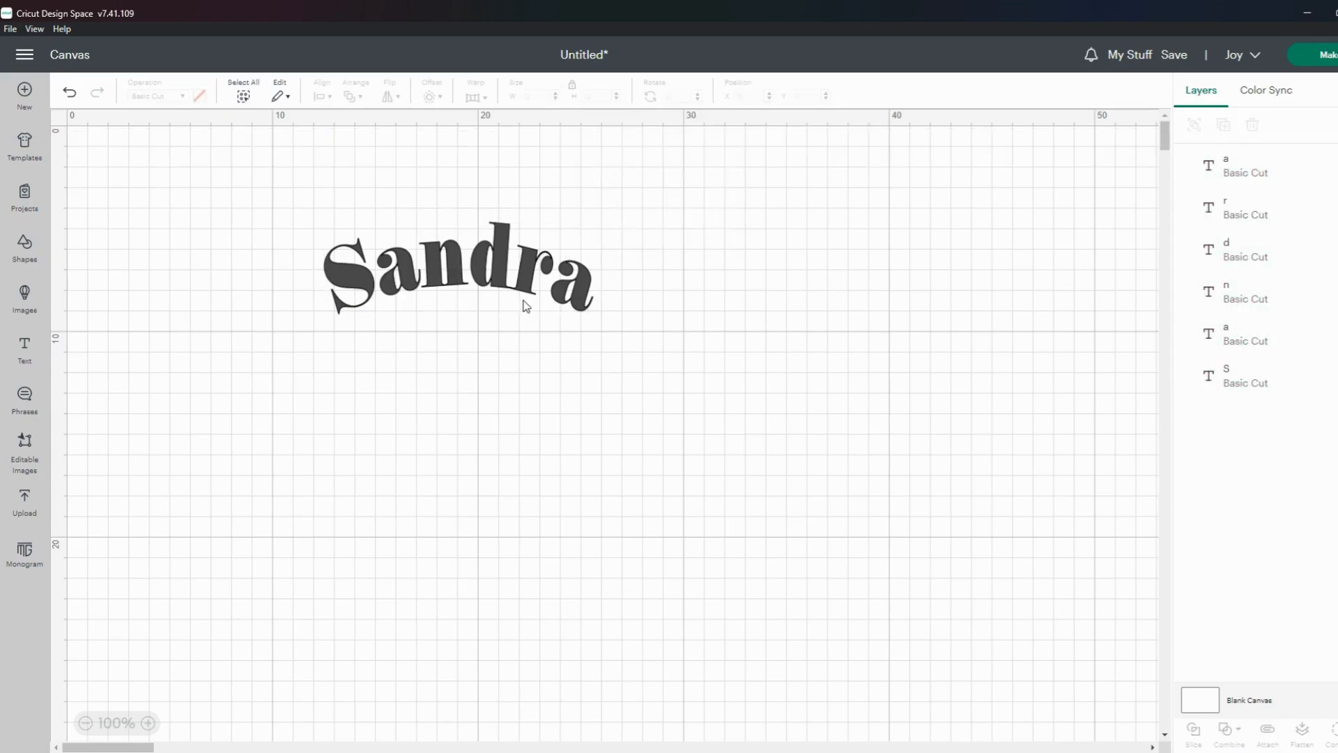
{"action": "double_click", "coordinate": [582, 288]}
{"action": "left_click", "coordinate": [660, 398]}
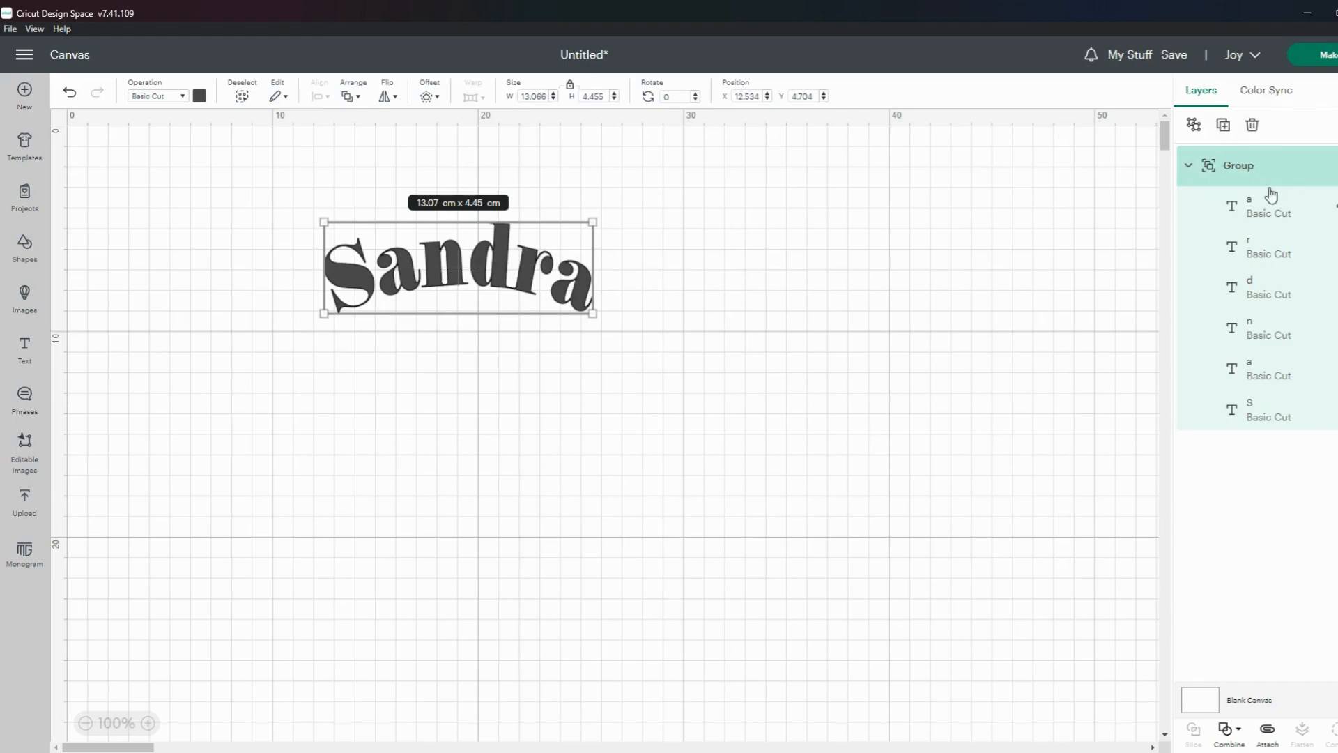
Step: View the Color Sync list for the curved name letters and delete their whole group from the canvas
{"action": "left_click", "coordinate": [1284, 96]}
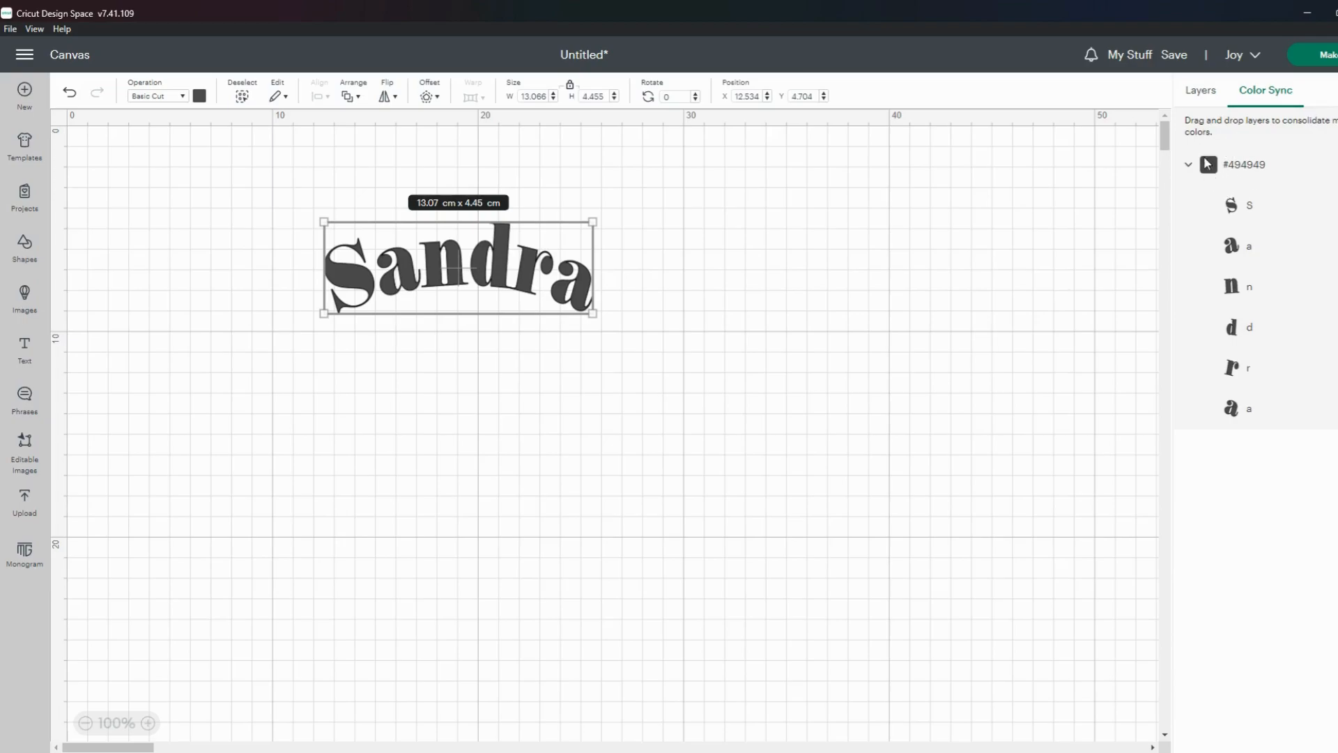
{"action": "left_click", "coordinate": [1200, 94]}
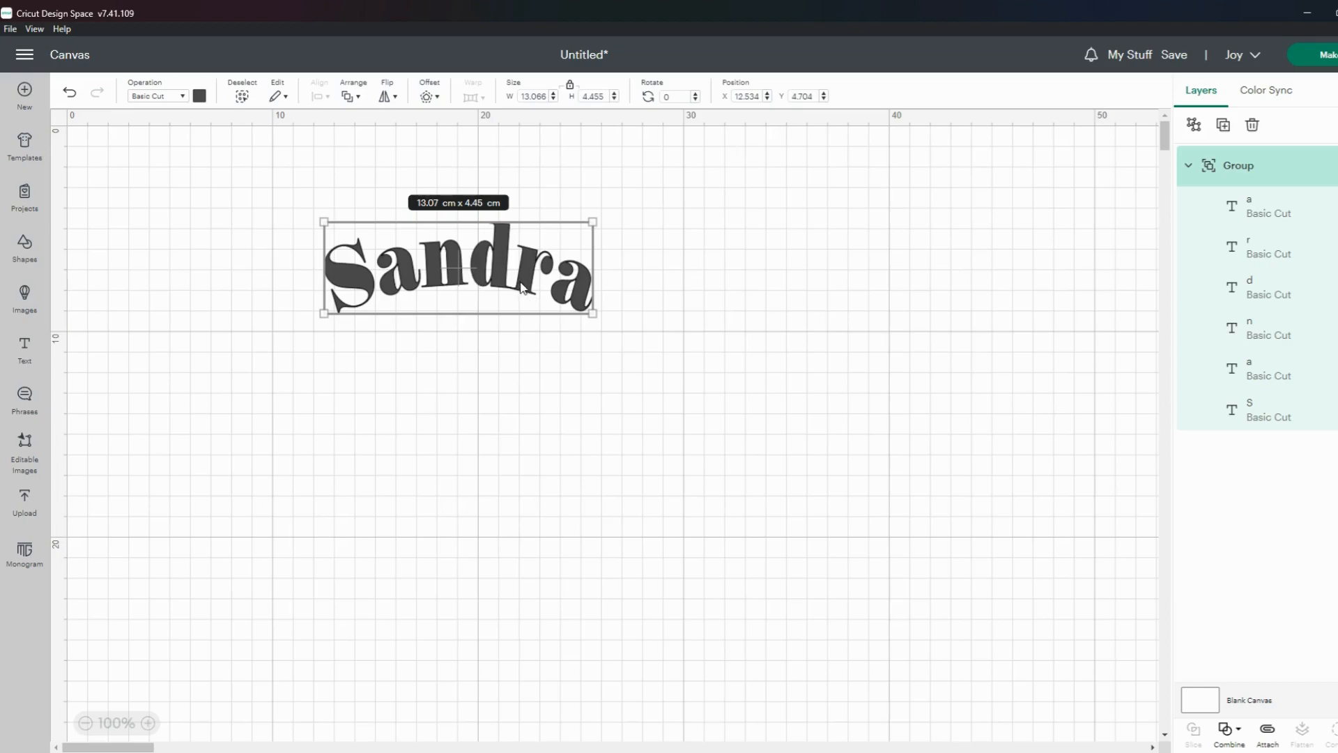
{"action": "key", "text": "Delete"}
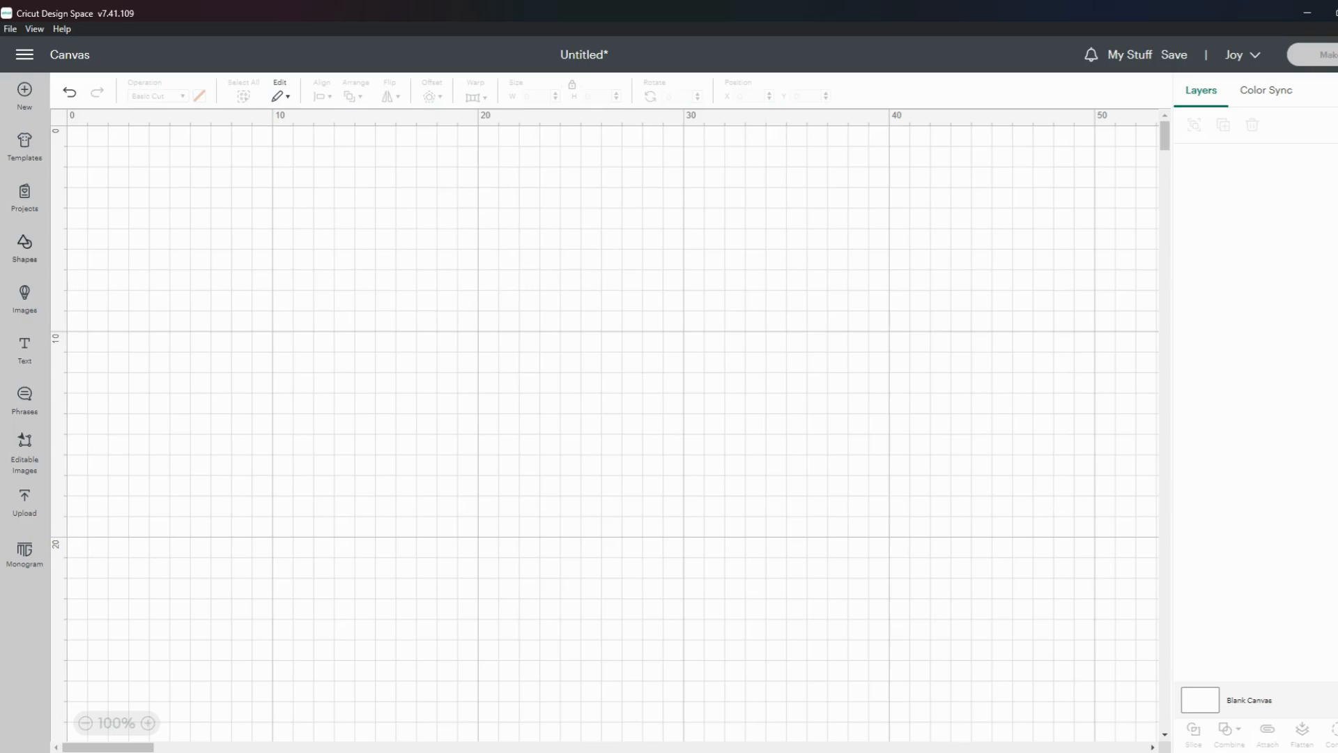
Step: Insert a triangle and a circle, placing the circle beside the triangle at about X 11.75, Y 6.77
{"action": "left_click", "coordinate": [28, 245]}
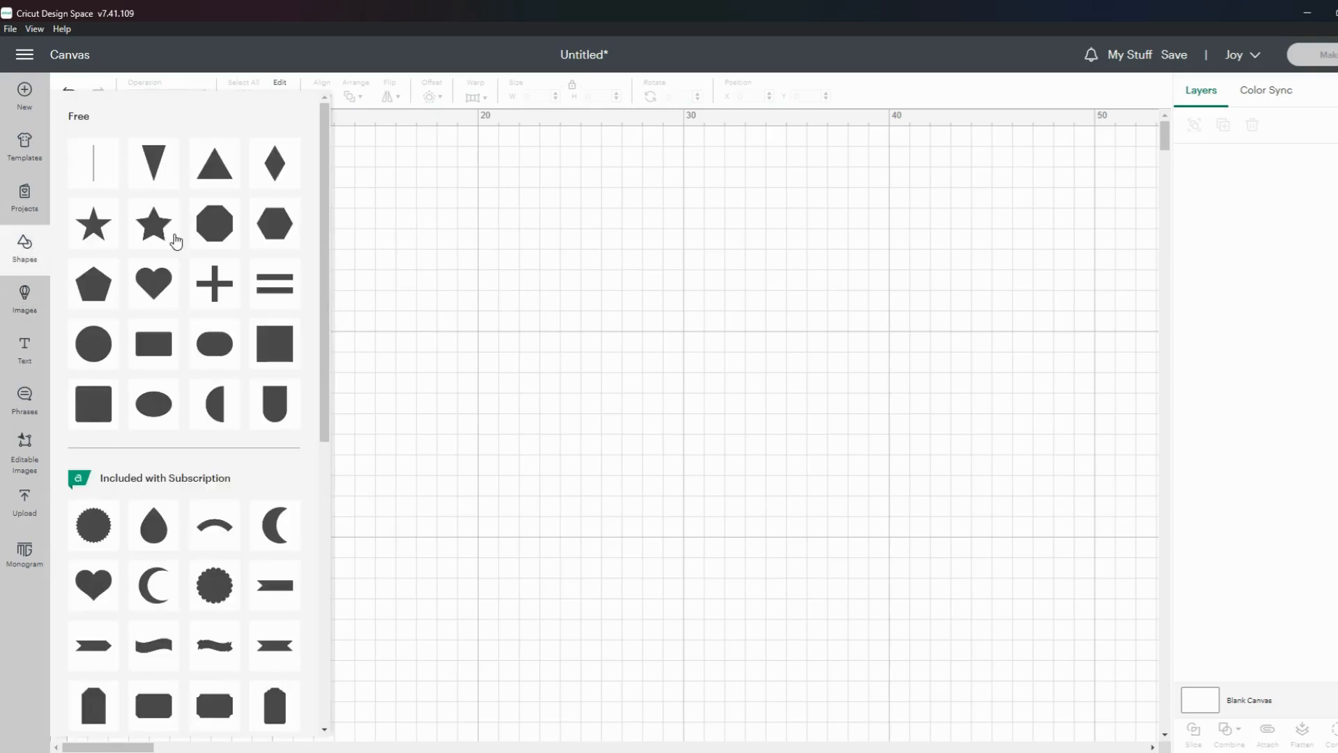
{"action": "left_click", "coordinate": [216, 179]}
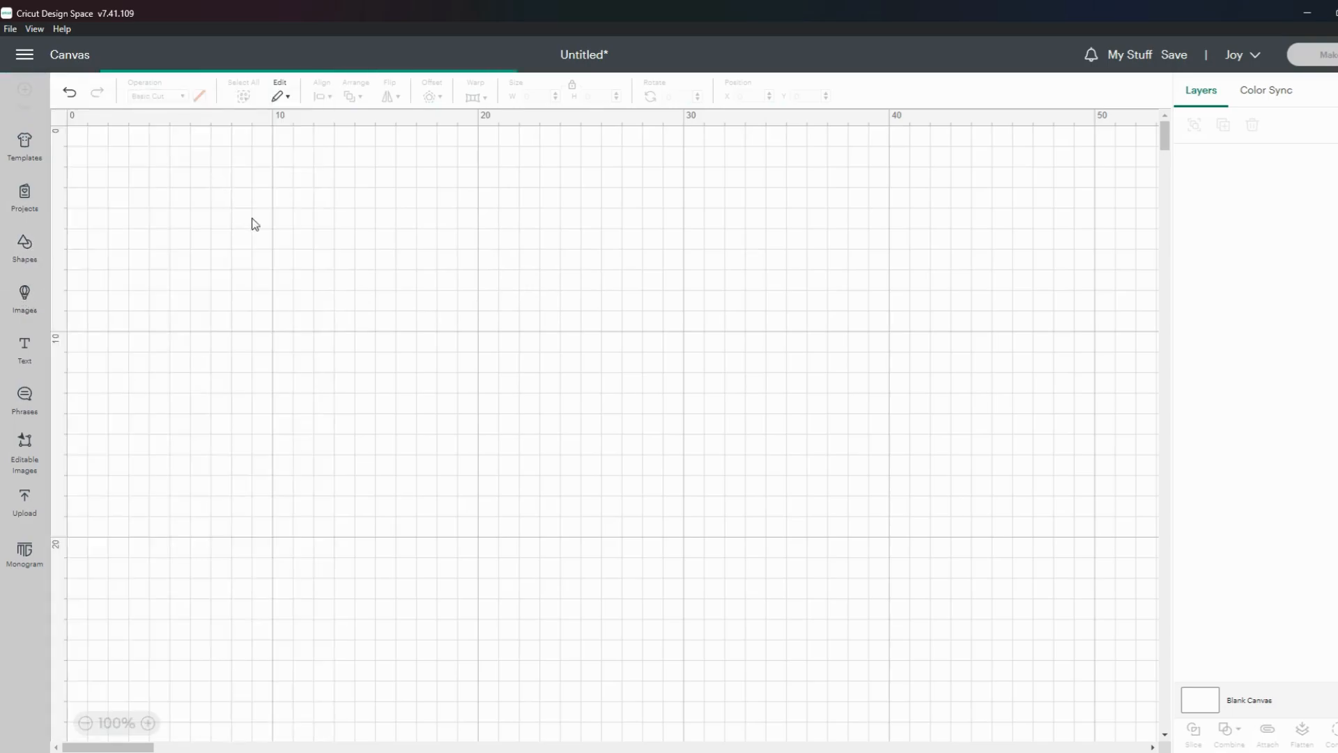
{"action": "left_click_drag", "start_coordinate": [197, 241], "coordinate": [275, 307]}
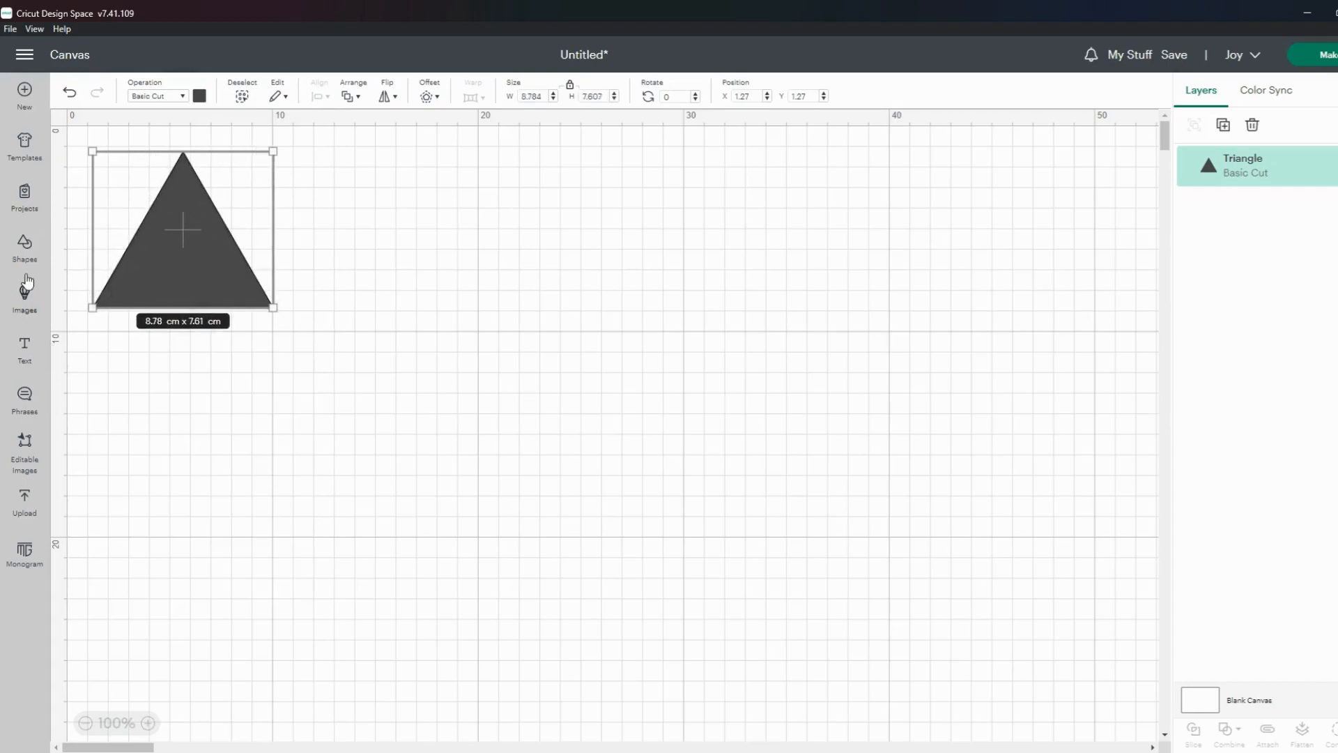
{"action": "left_click", "coordinate": [26, 249]}
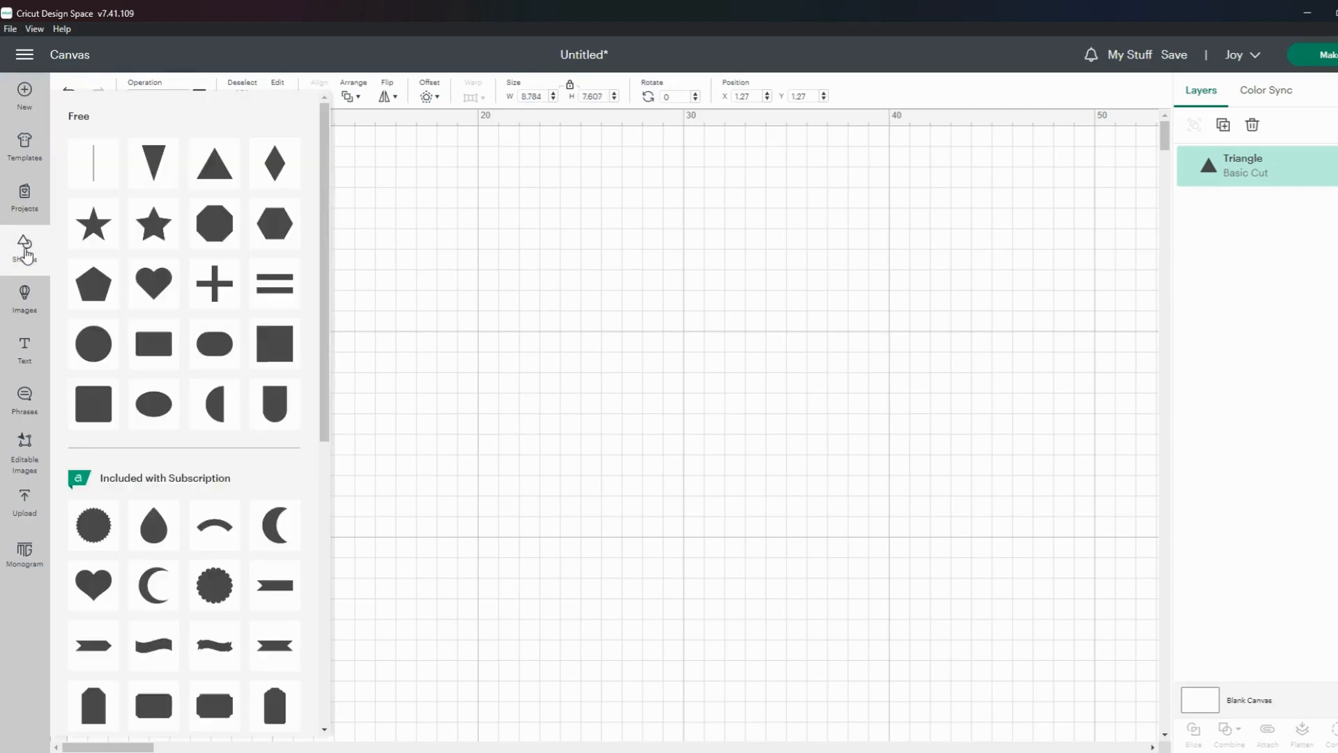
{"action": "left_click", "coordinate": [89, 348]}
{"action": "left_click_drag", "start_coordinate": [206, 264], "coordinate": [469, 412]}
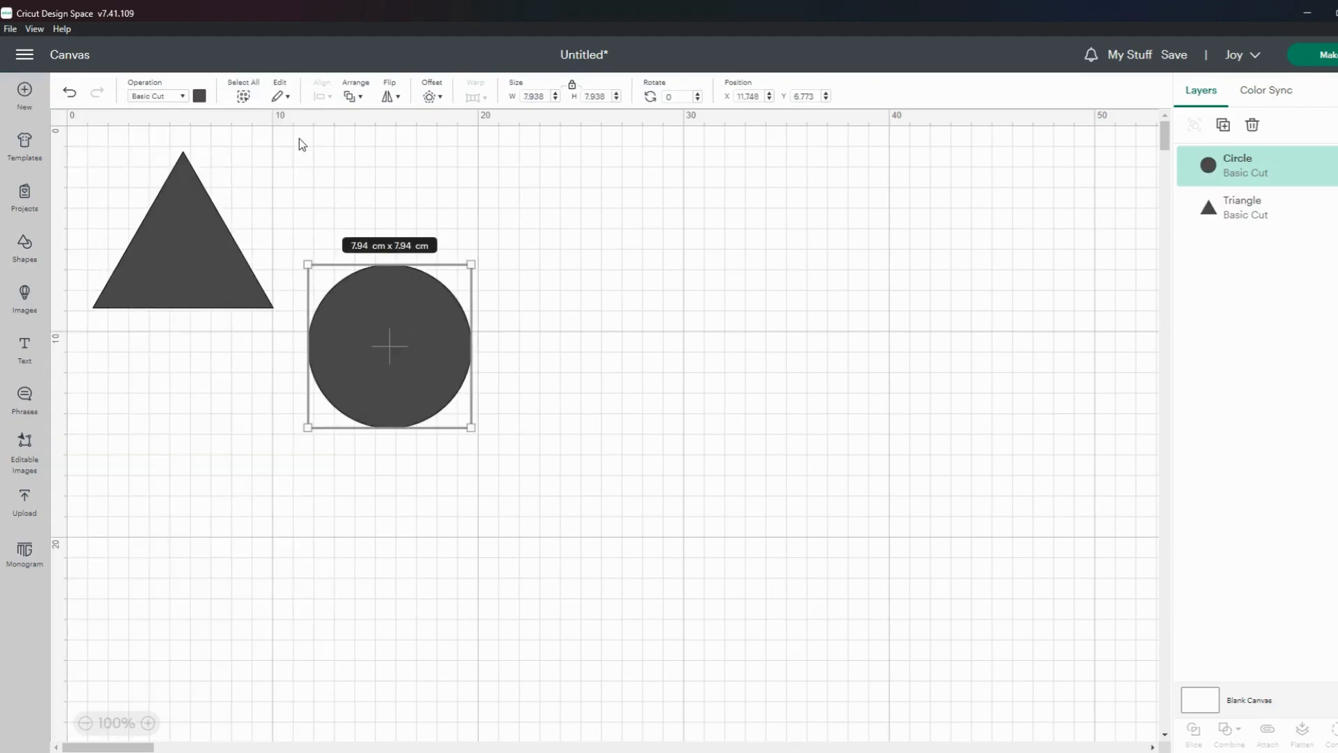
Step: Change the circle's material color to light red and leave the triangle's color as it is
{"action": "left_click", "coordinate": [199, 95]}
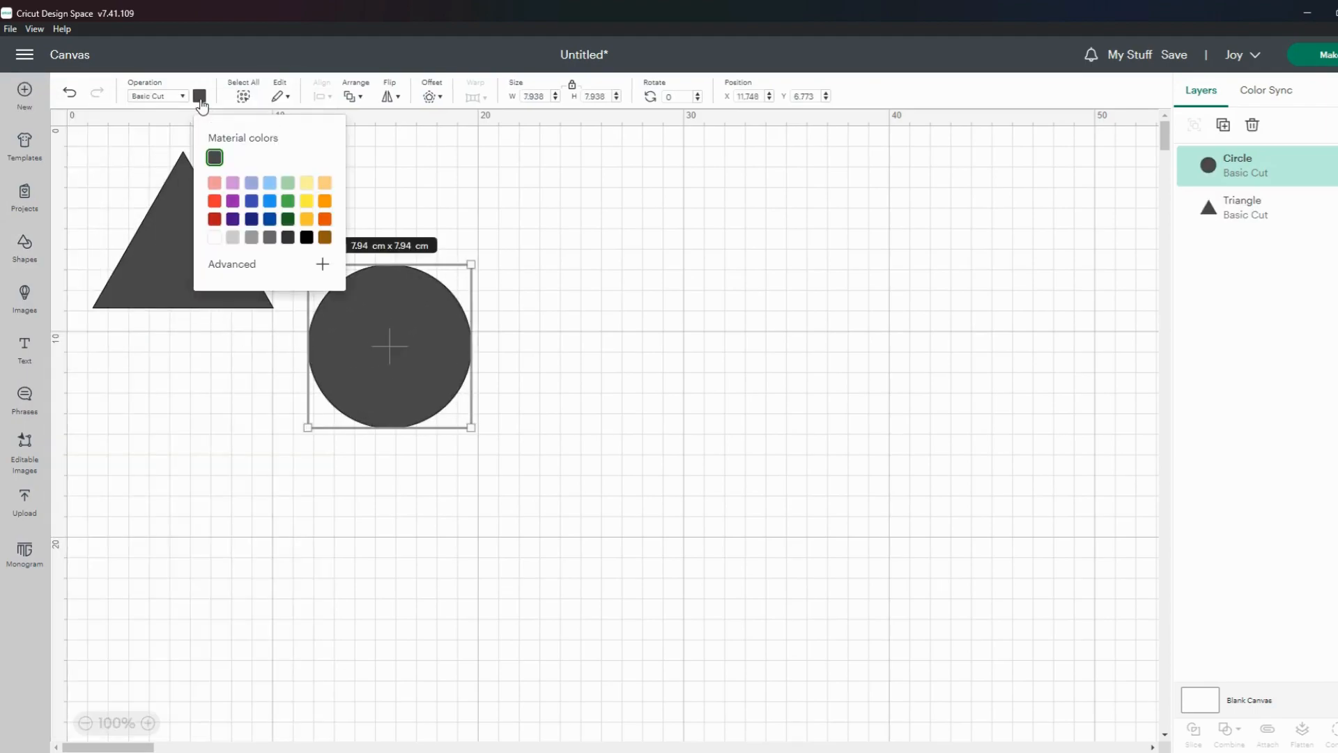
{"action": "left_click", "coordinate": [214, 183]}
{"action": "left_click", "coordinate": [166, 274]}
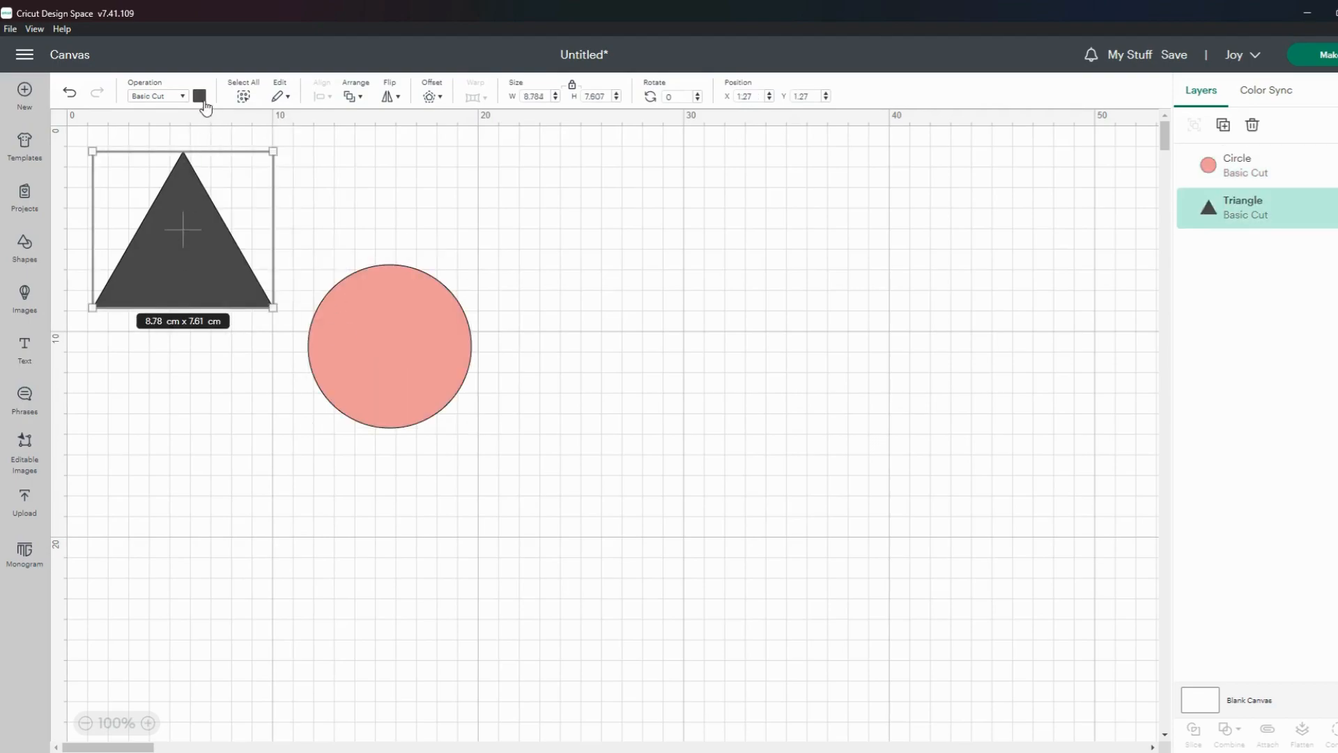
{"action": "left_click", "coordinate": [200, 97]}
{"action": "left_click", "coordinate": [507, 255]}
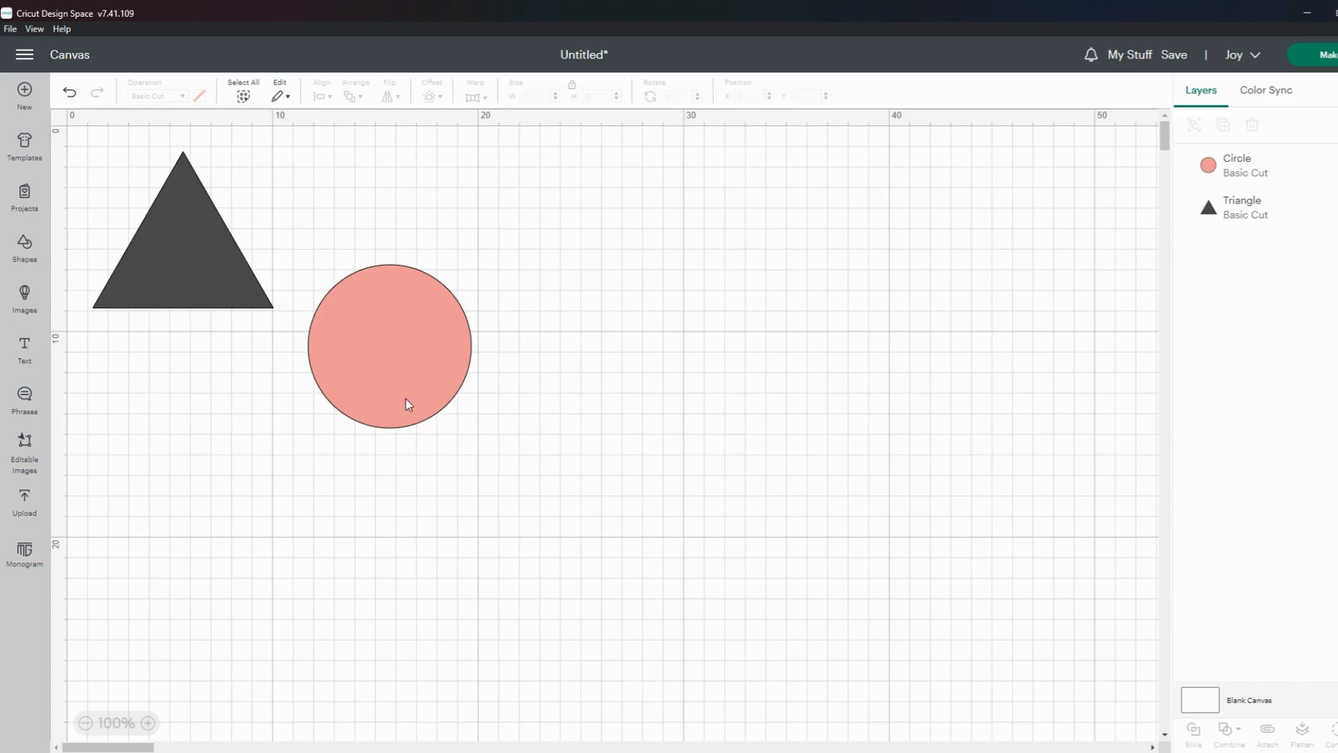
Step: Move the circle over the triangle's lower right corner and slice the two overlapping shapes
{"action": "left_click_drag", "start_coordinate": [366, 397], "coordinate": [257, 347]}
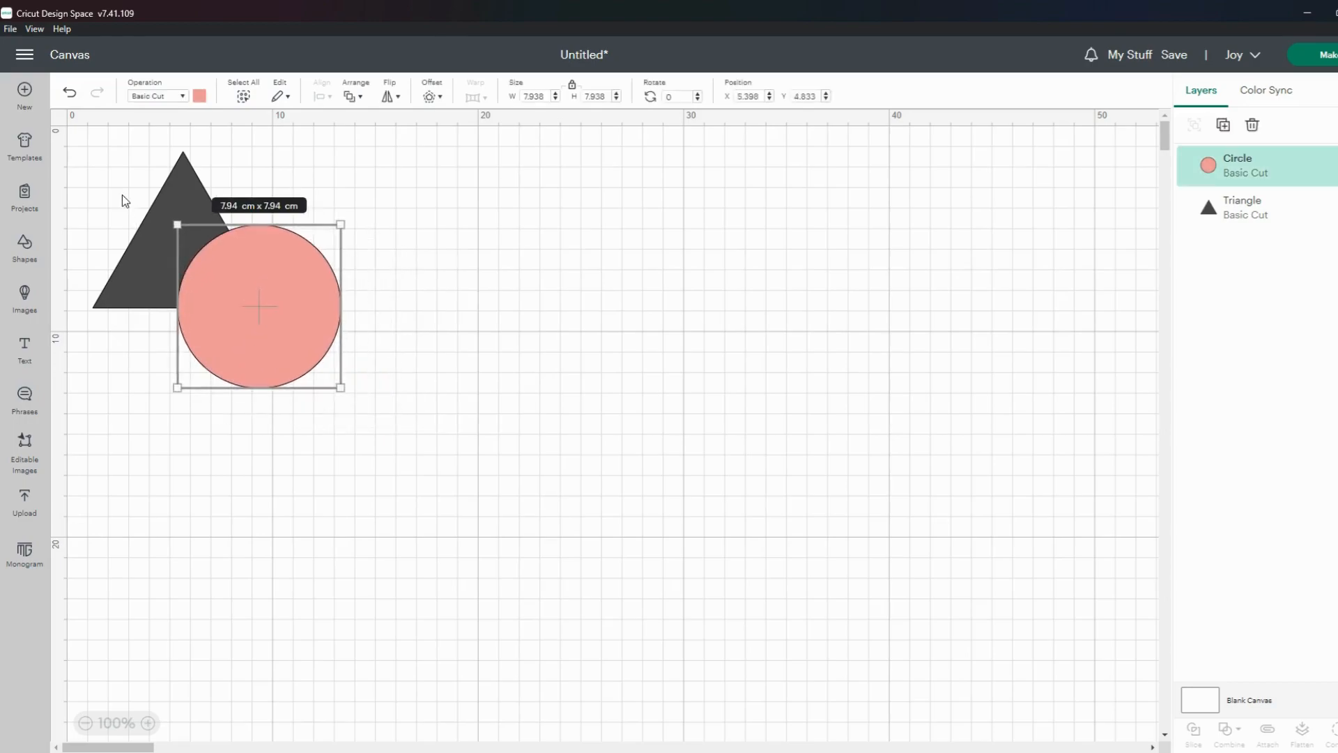
{"action": "key", "text": "ctrl+z"}
{"action": "left_click", "coordinate": [186, 273]}
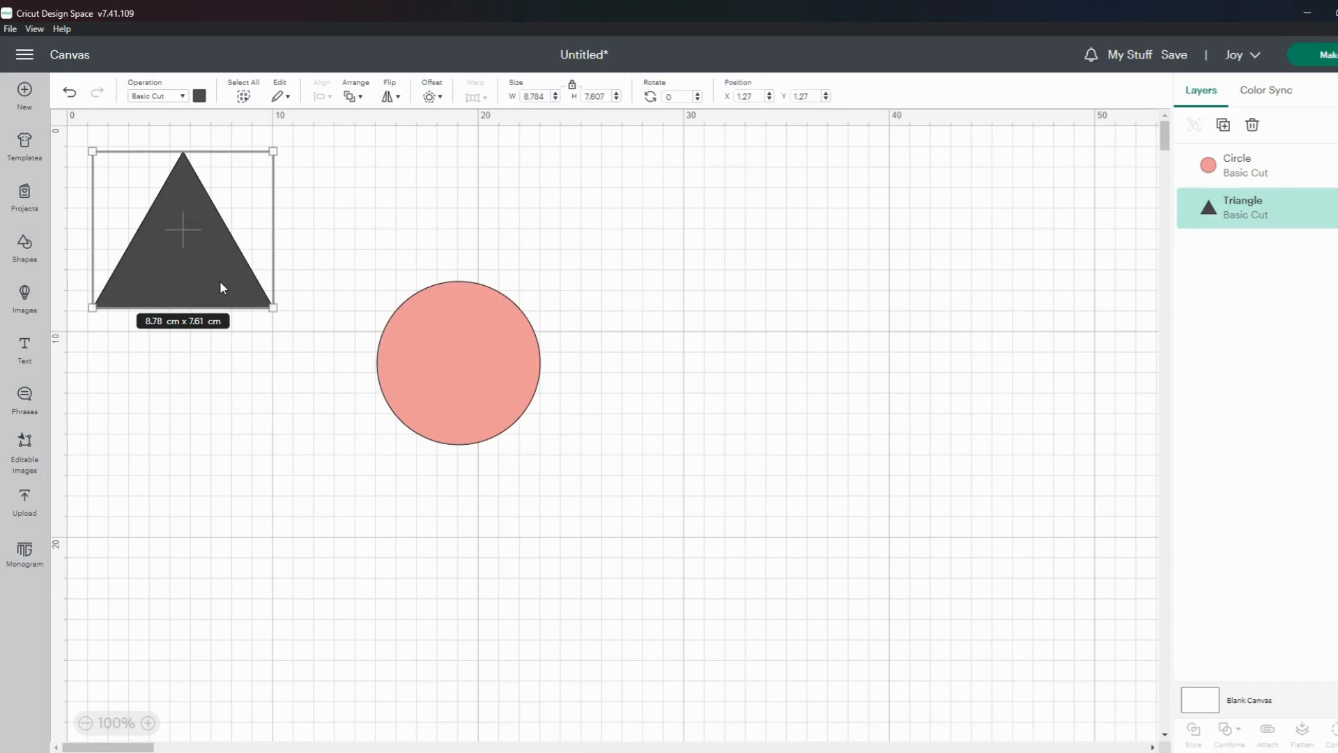
{"action": "left_click_drag", "start_coordinate": [478, 399], "coordinate": [286, 347]}
{"action": "left_click_drag", "start_coordinate": [105, 140], "coordinate": [395, 439]}
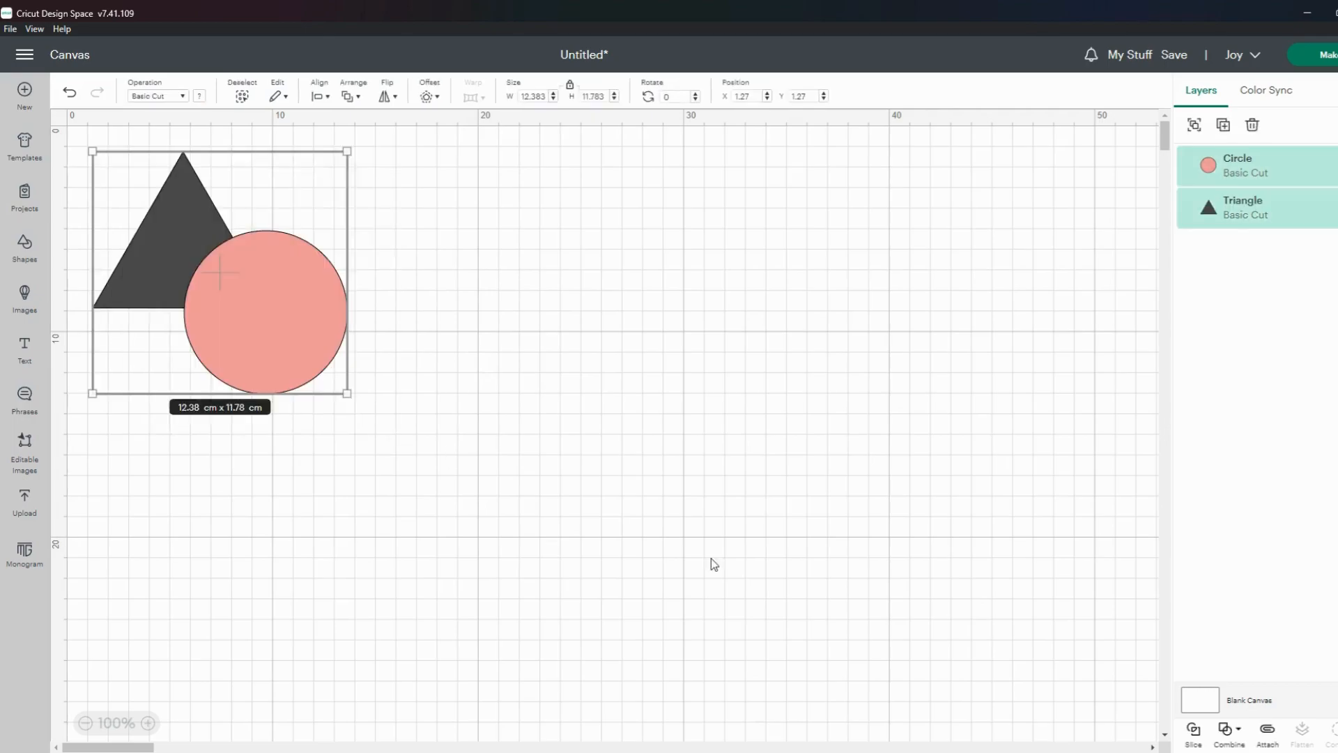
{"action": "left_click", "coordinate": [1194, 732]}
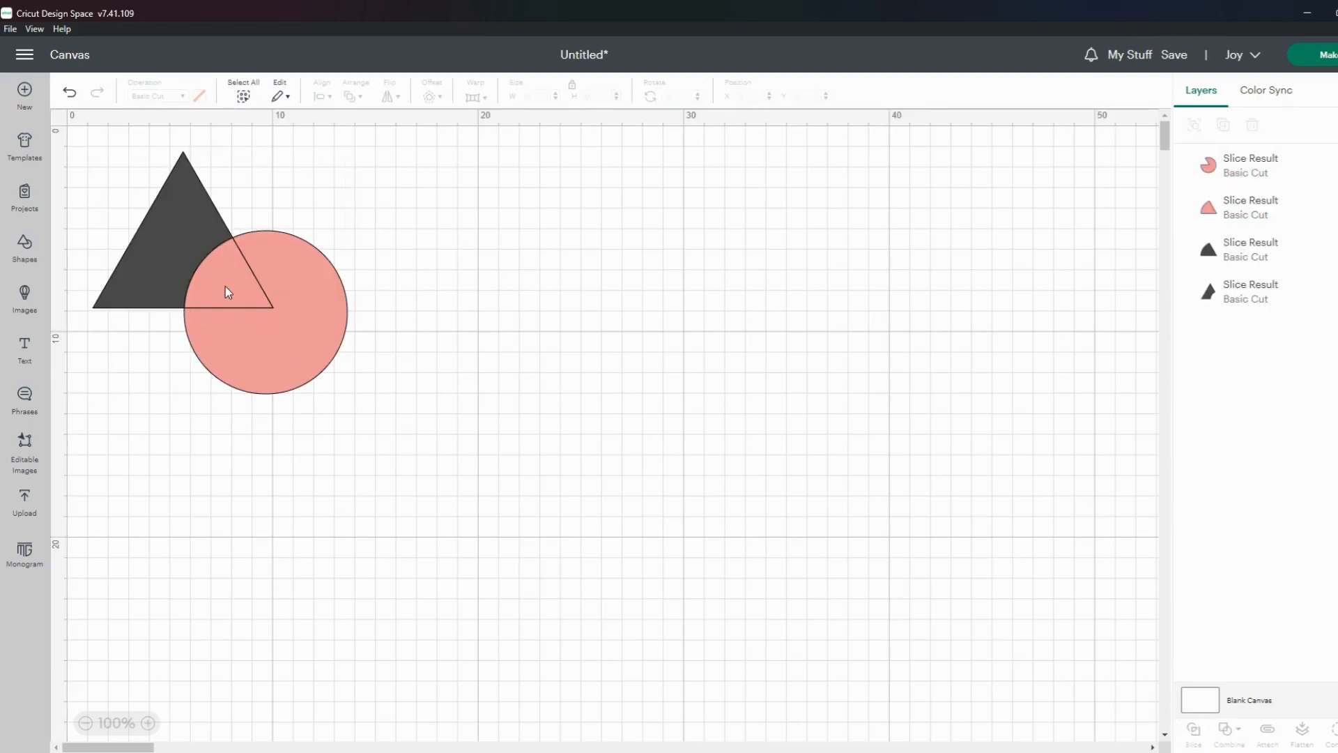
Step: Pull the slice pieces apart, fit the cut circle back against the triangle, and undo the slice
{"action": "left_click_drag", "start_coordinate": [286, 361], "coordinate": [388, 403]}
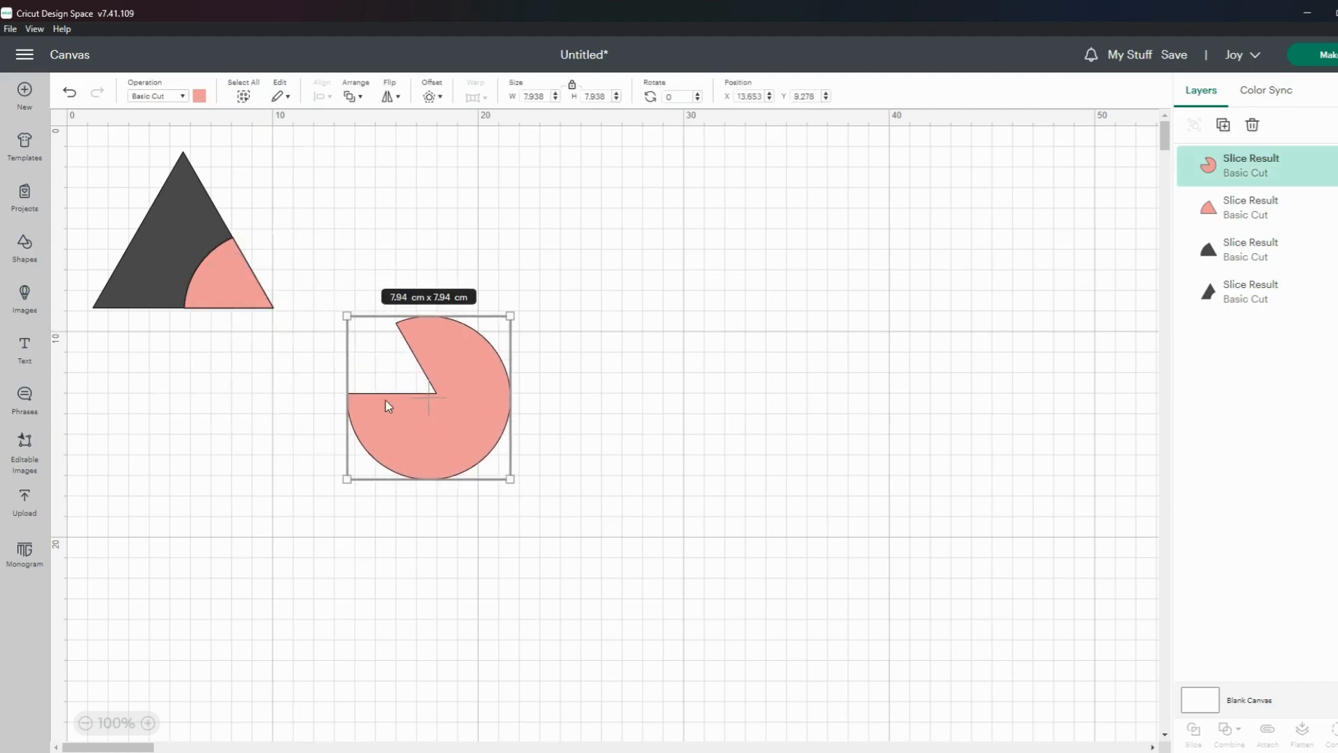
{"action": "left_click_drag", "start_coordinate": [232, 281], "coordinate": [196, 437]}
{"action": "left_click_drag", "start_coordinate": [219, 294], "coordinate": [188, 470]}
{"action": "left_click_drag", "start_coordinate": [424, 445], "coordinate": [276, 339]}
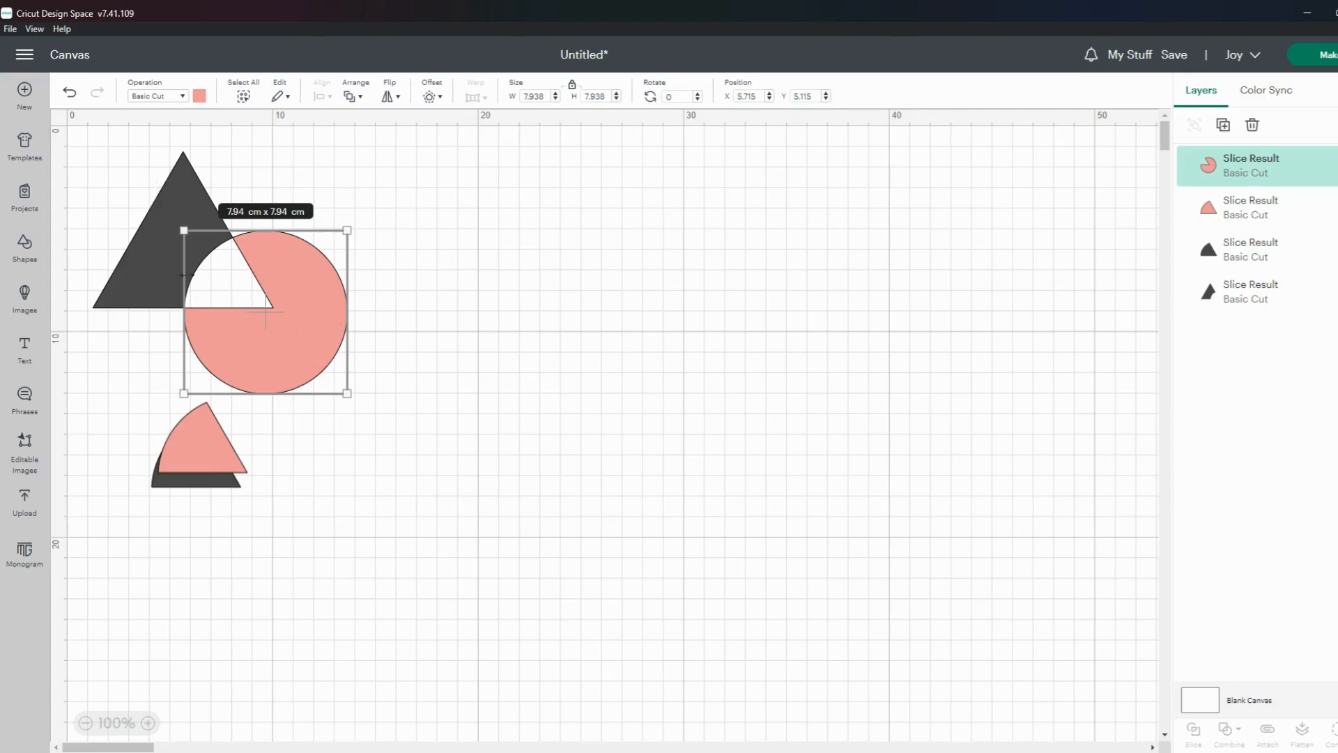
{"action": "left_click", "coordinate": [69, 93]}
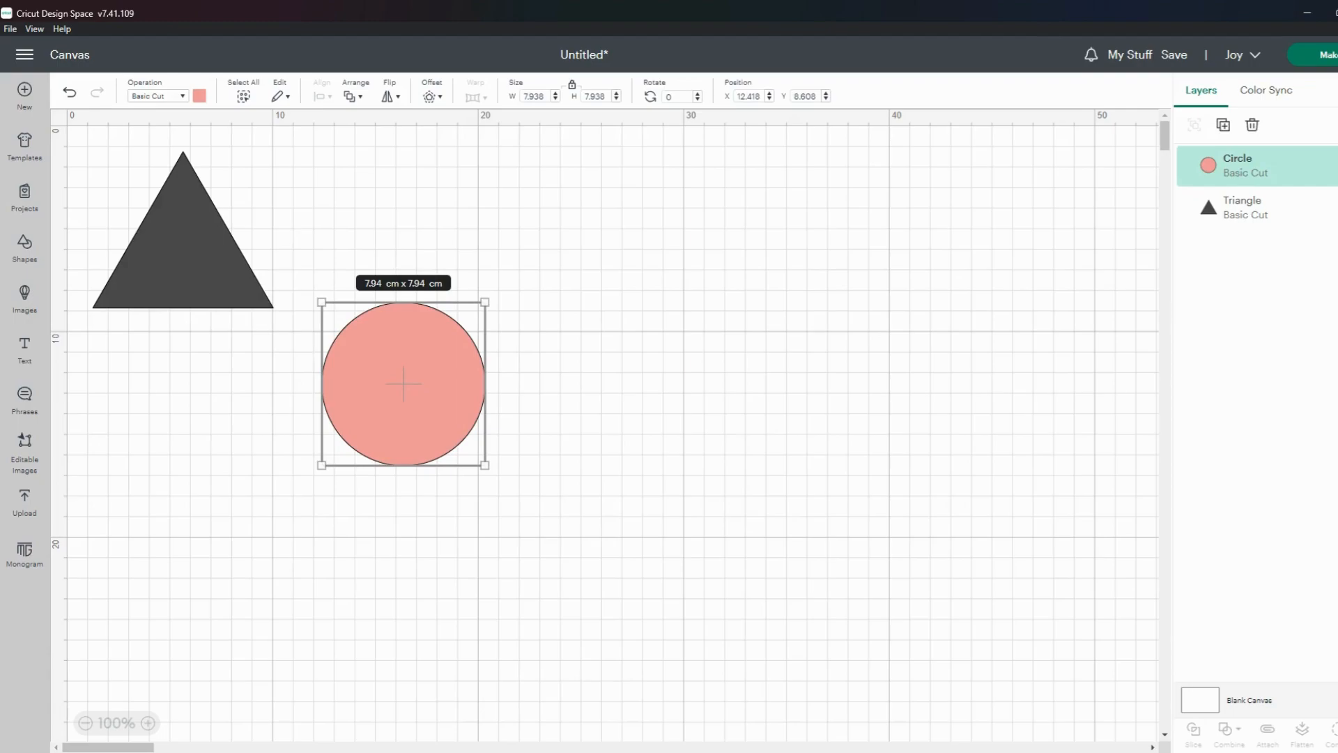
Step: Overlap the circle with the triangle at about X 5.64, Y 4.69 and combine both shapes with Exclude
{"action": "left_click_drag", "start_coordinate": [466, 423], "coordinate": [322, 344]}
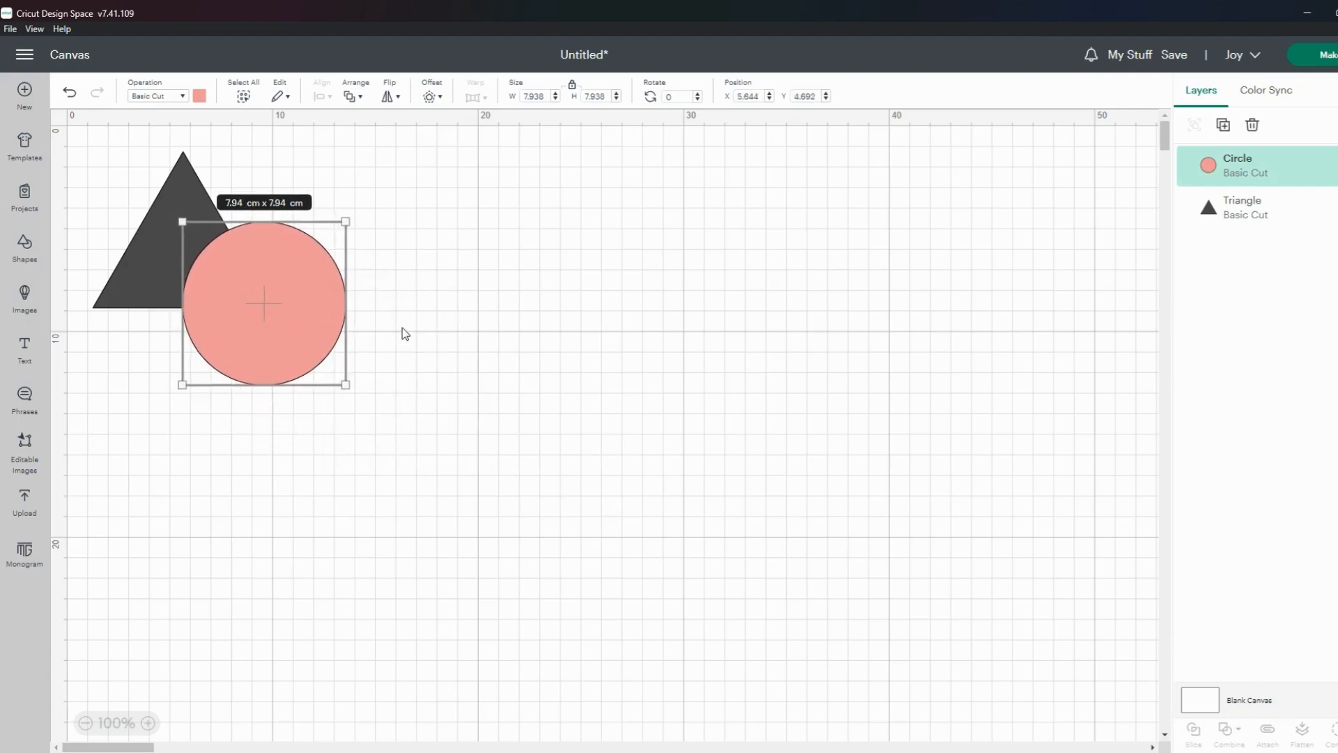
{"action": "left_click_drag", "start_coordinate": [98, 140], "coordinate": [411, 453]}
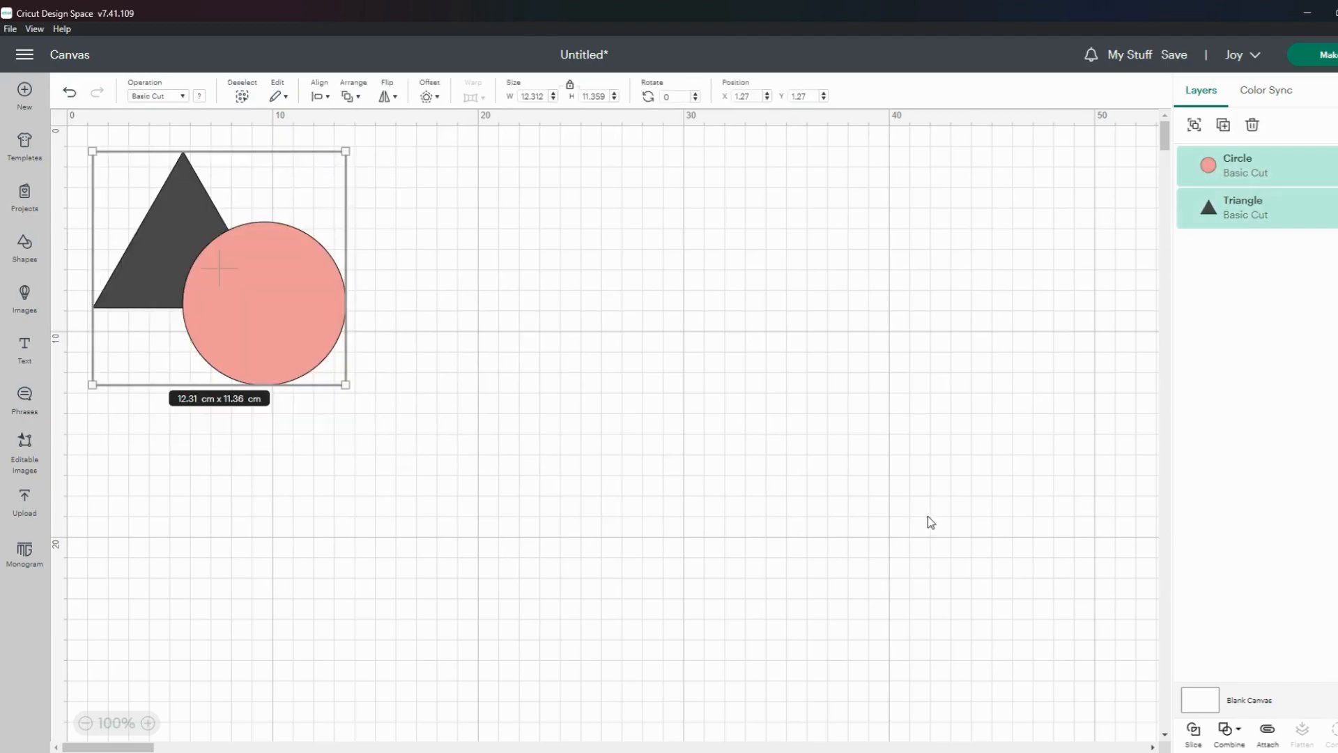
{"action": "left_click", "coordinate": [1239, 730]}
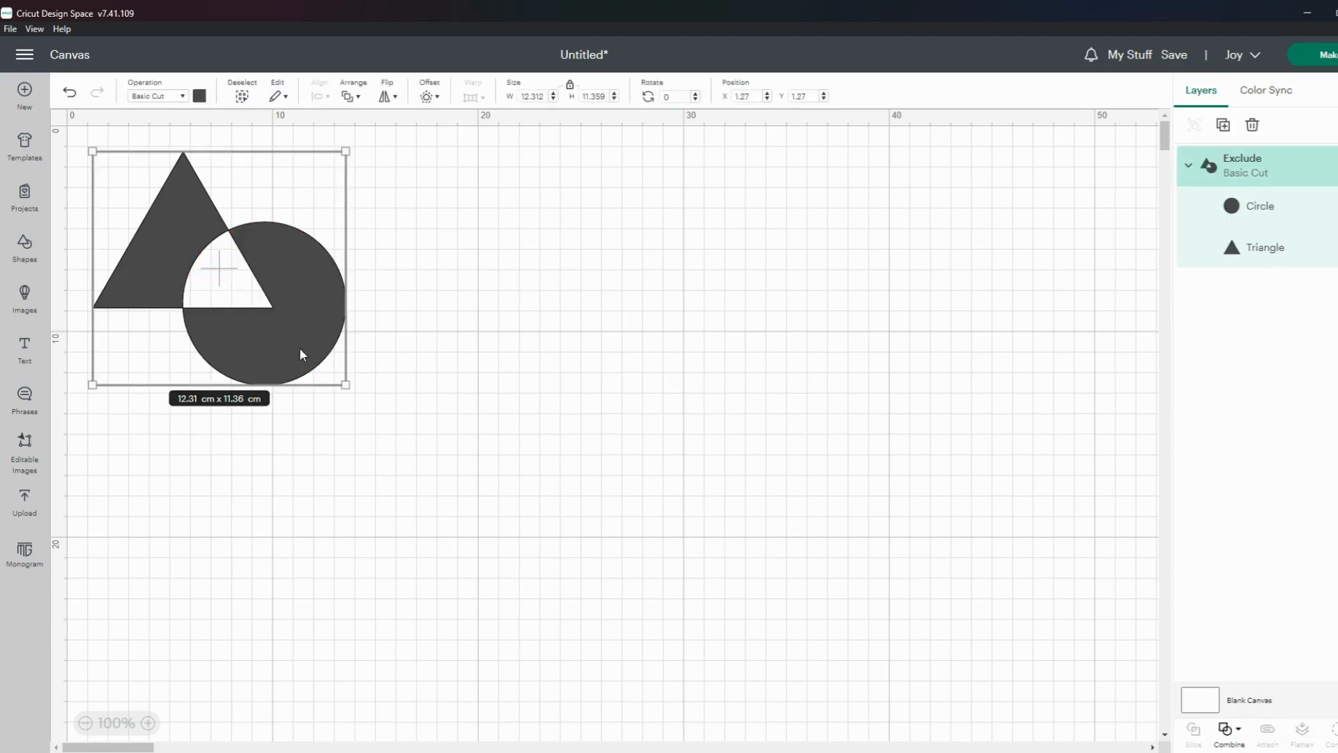
Step: Move the excluded shape to about X 3.07, Y 2.43, and undo both the move and the Exclude
{"action": "left_click_drag", "start_coordinate": [299, 347], "coordinate": [336, 372]}
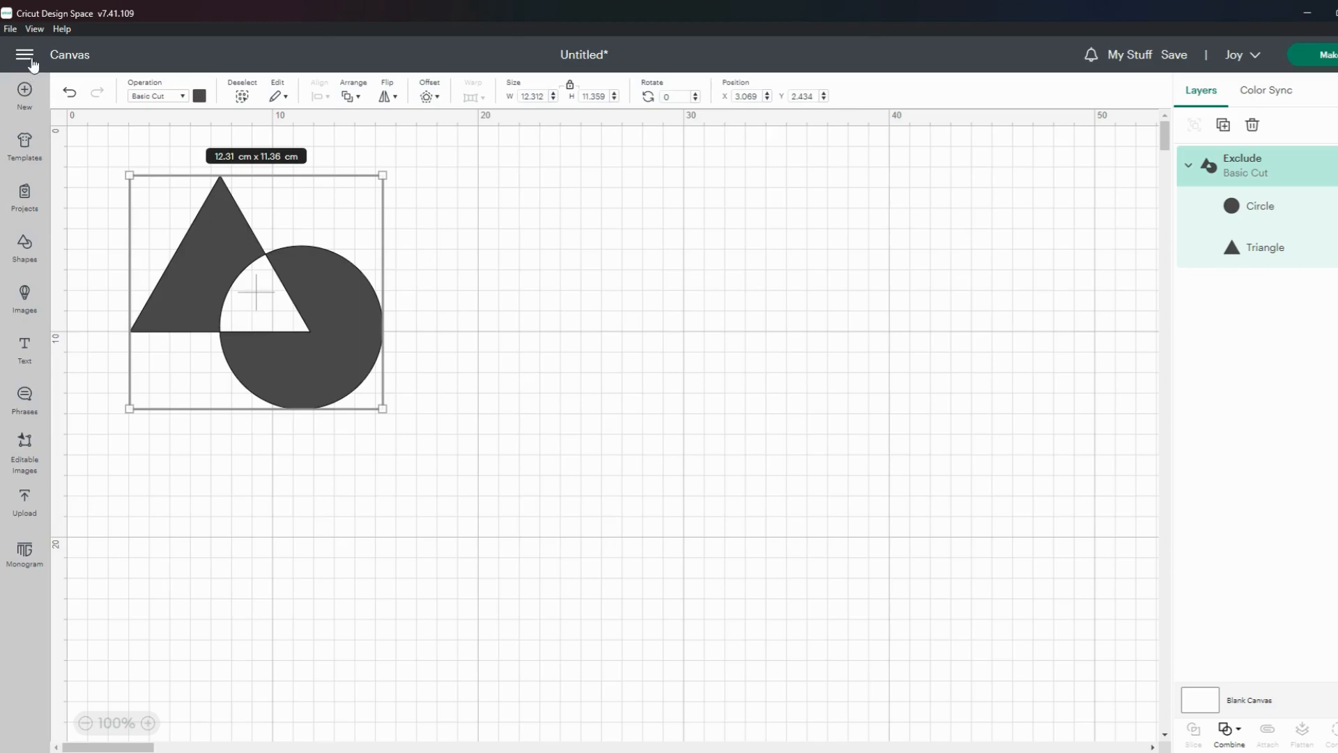
{"action": "left_click", "coordinate": [71, 95]}
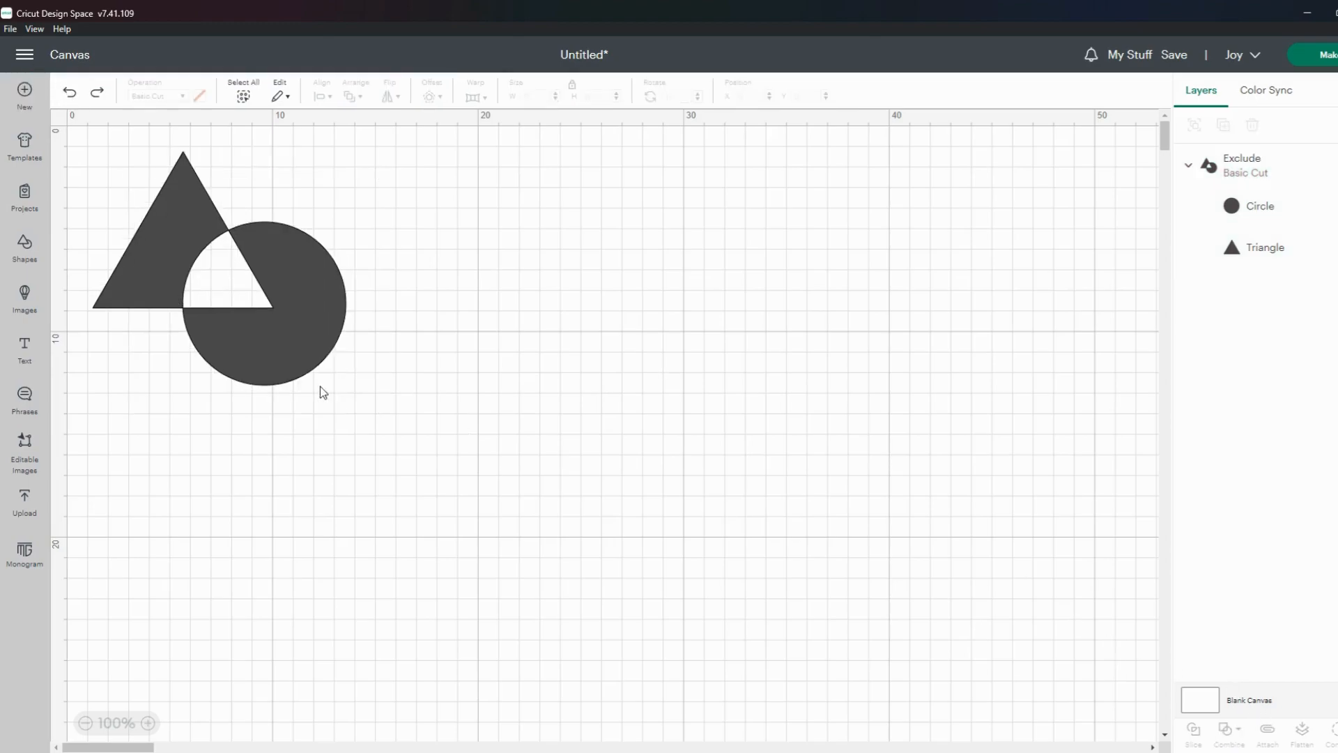
{"action": "left_click", "coordinate": [67, 87]}
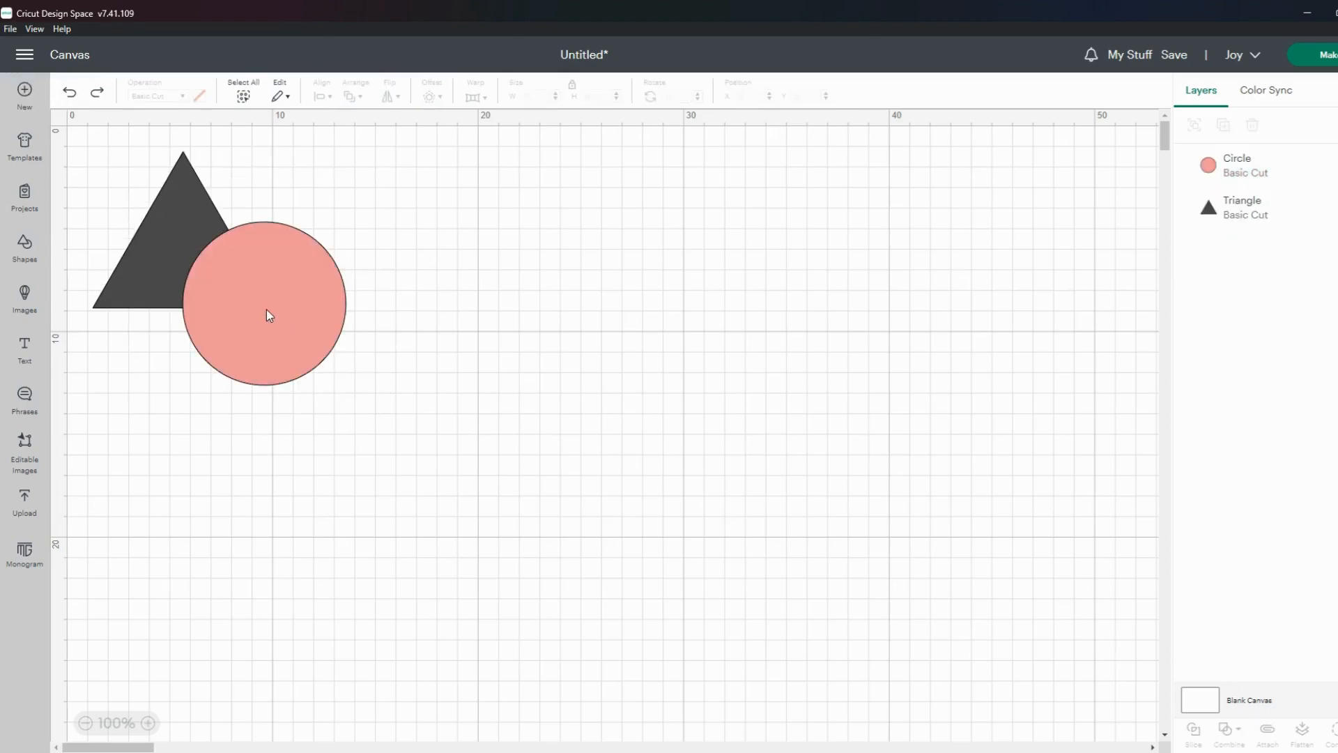
Step: Reposition the circle over the triangle at about X 5.72, Y 4.94, combine them with Intersect, and undo it
{"action": "left_click_drag", "start_coordinate": [267, 309], "coordinate": [362, 369]}
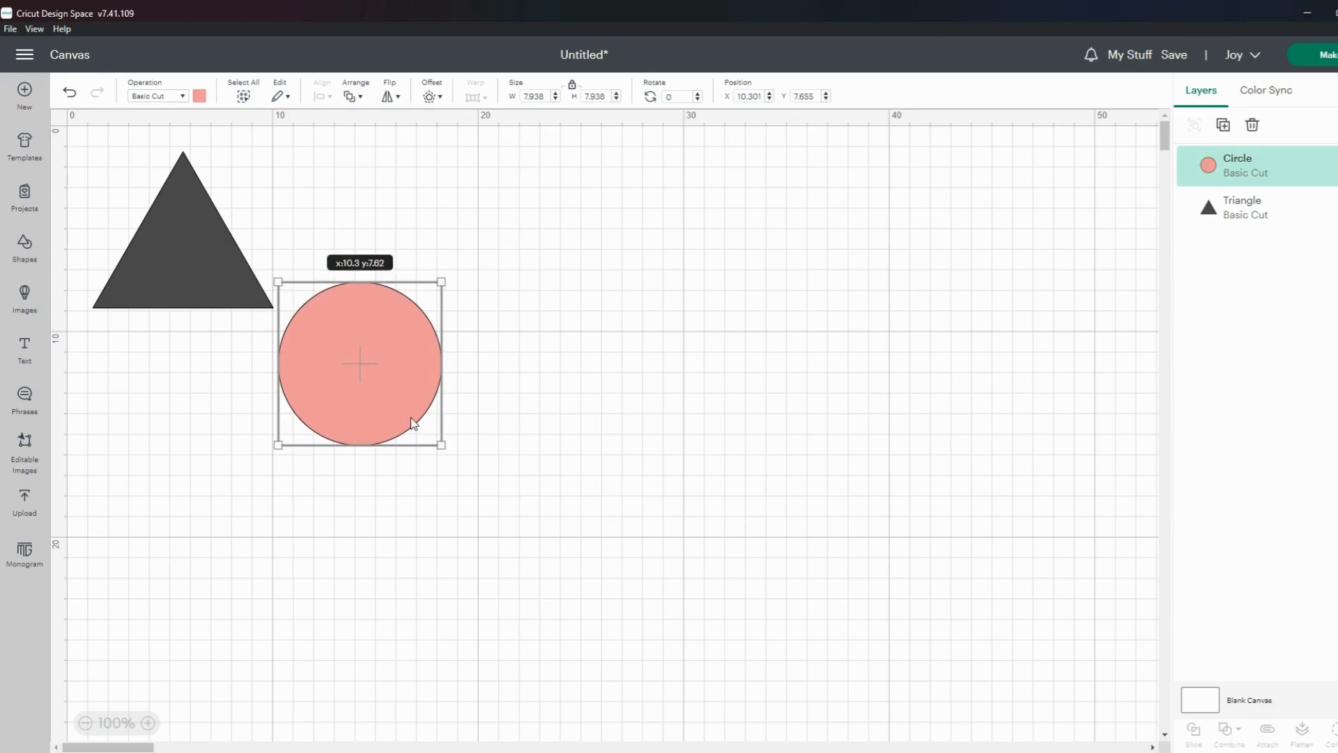
{"action": "left_click_drag", "start_coordinate": [411, 421], "coordinate": [317, 367]}
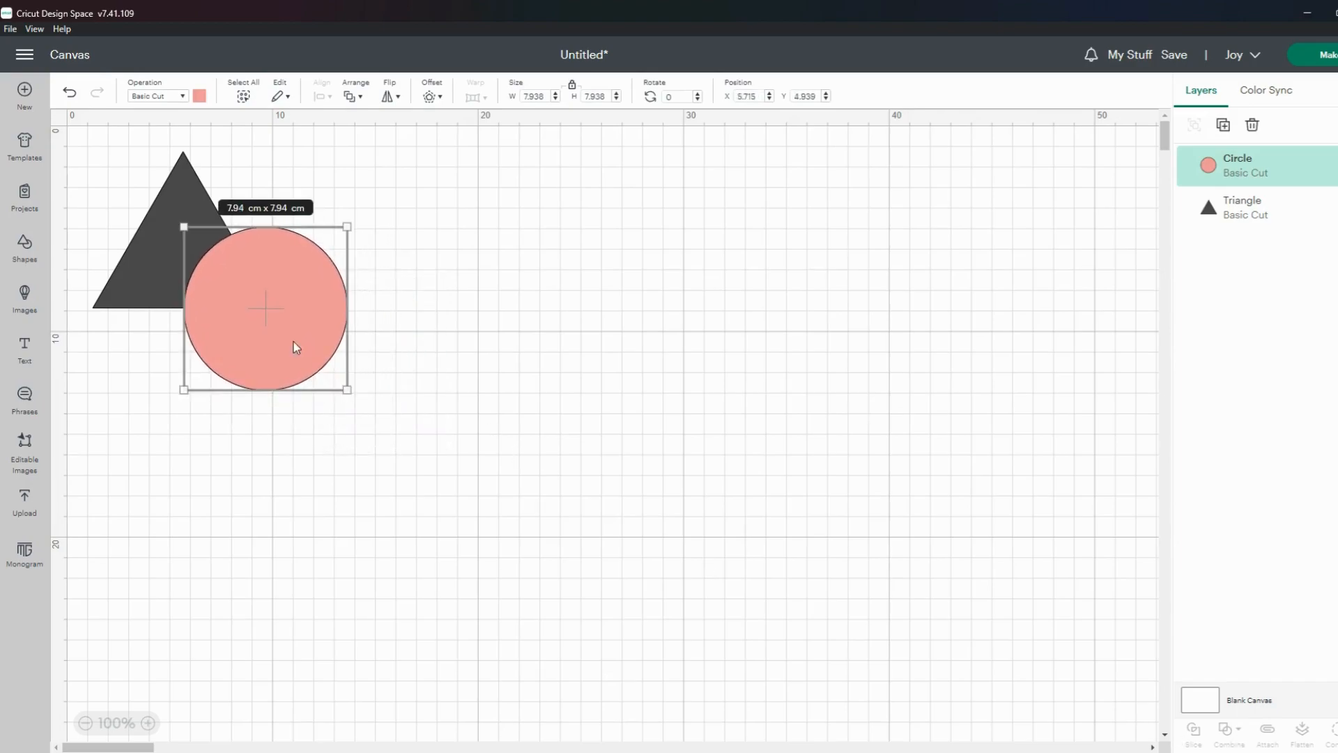
{"action": "left_click_drag", "start_coordinate": [106, 148], "coordinate": [388, 427]}
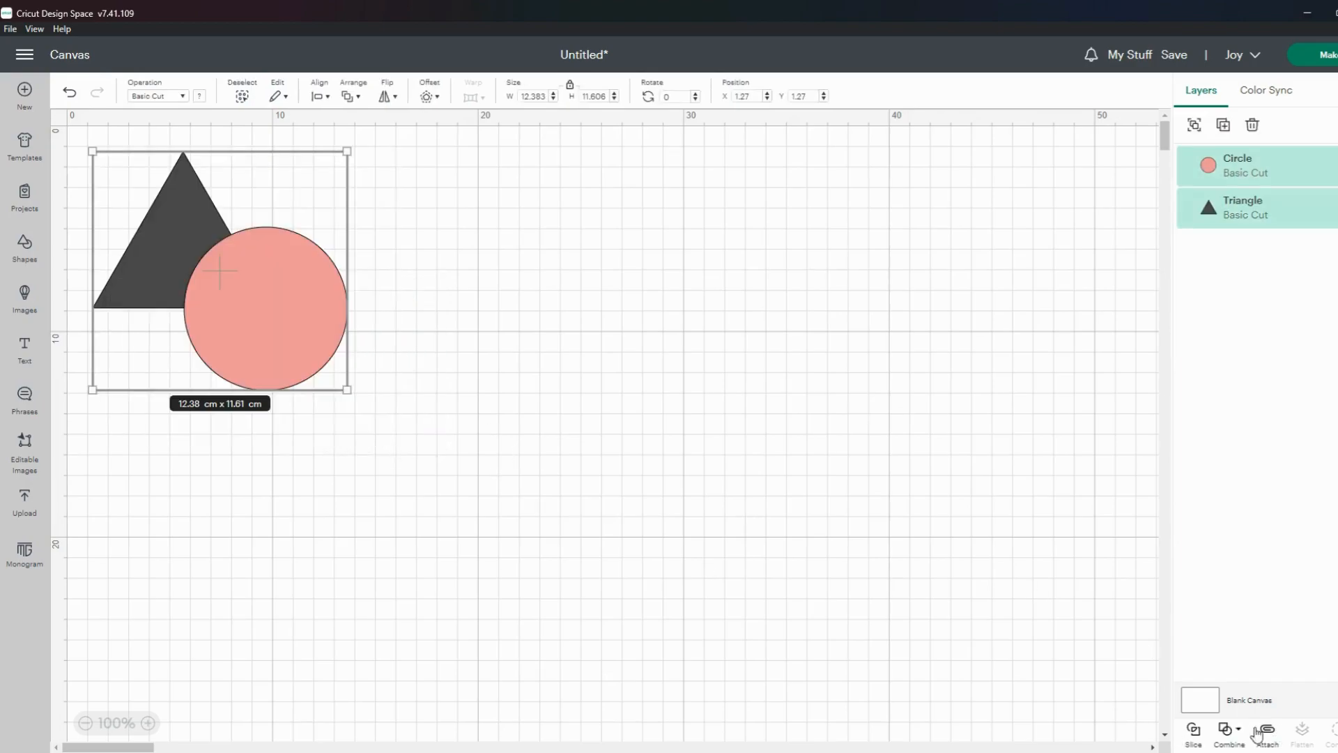
{"action": "left_click", "coordinate": [1234, 730]}
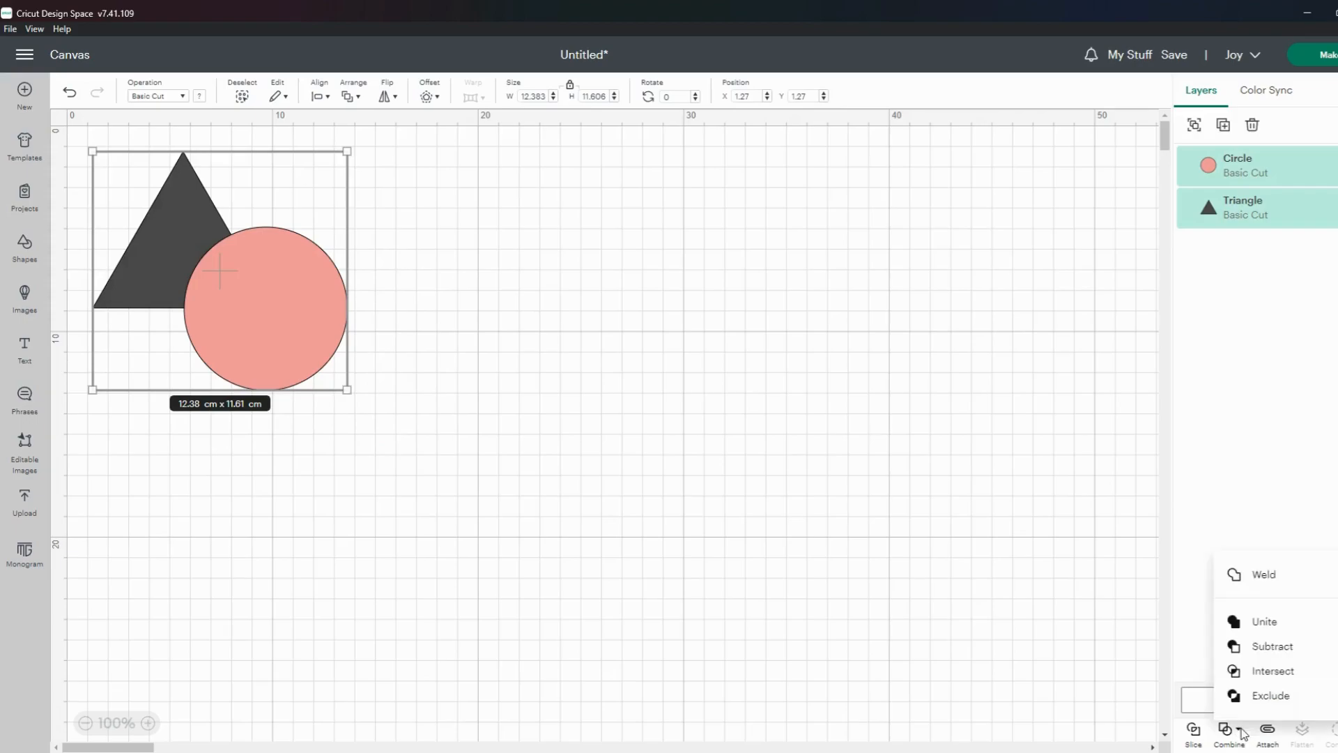
{"action": "left_click", "coordinate": [1271, 673]}
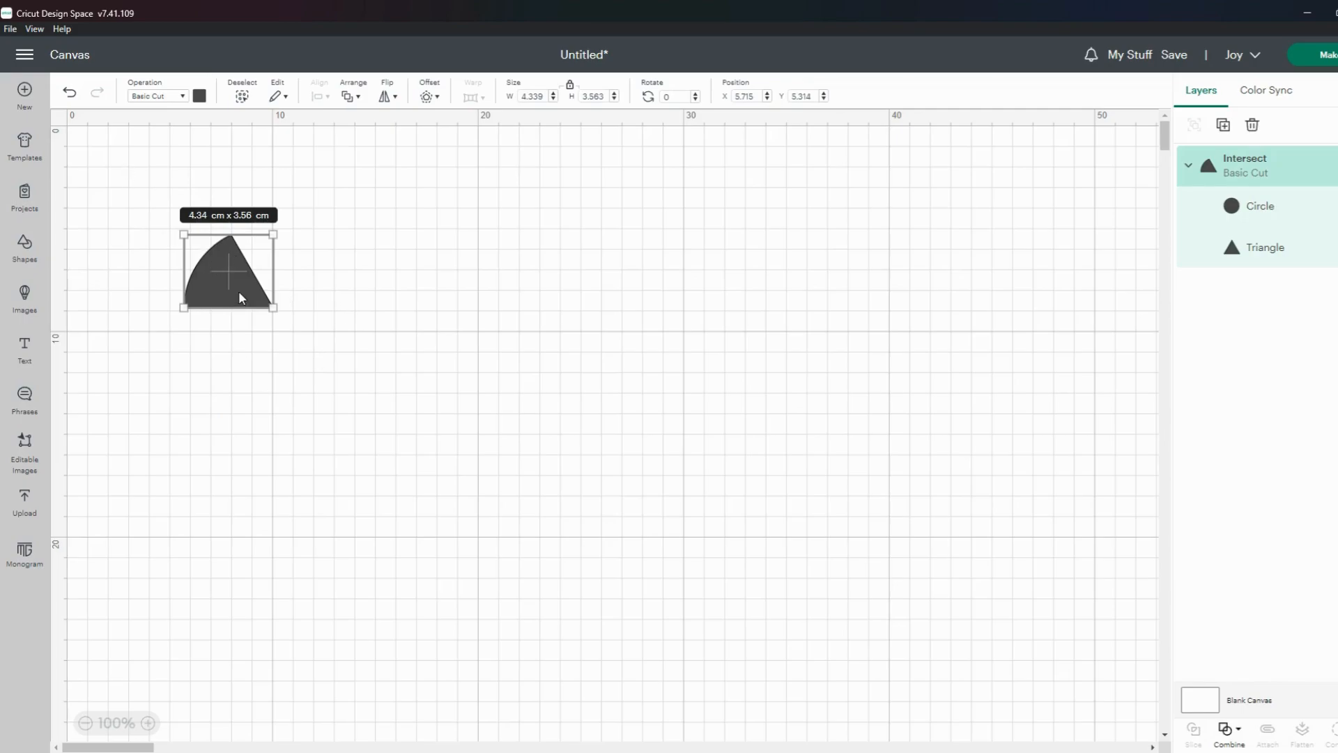
{"action": "left_click", "coordinate": [69, 91]}
Step: Move the circle to about X 6.46, Y 4.55, subtract it from the triangle, and undo the subtraction
{"action": "left_click", "coordinate": [320, 356]}
{"action": "left_click_drag", "start_coordinate": [319, 357], "coordinate": [275, 341]}
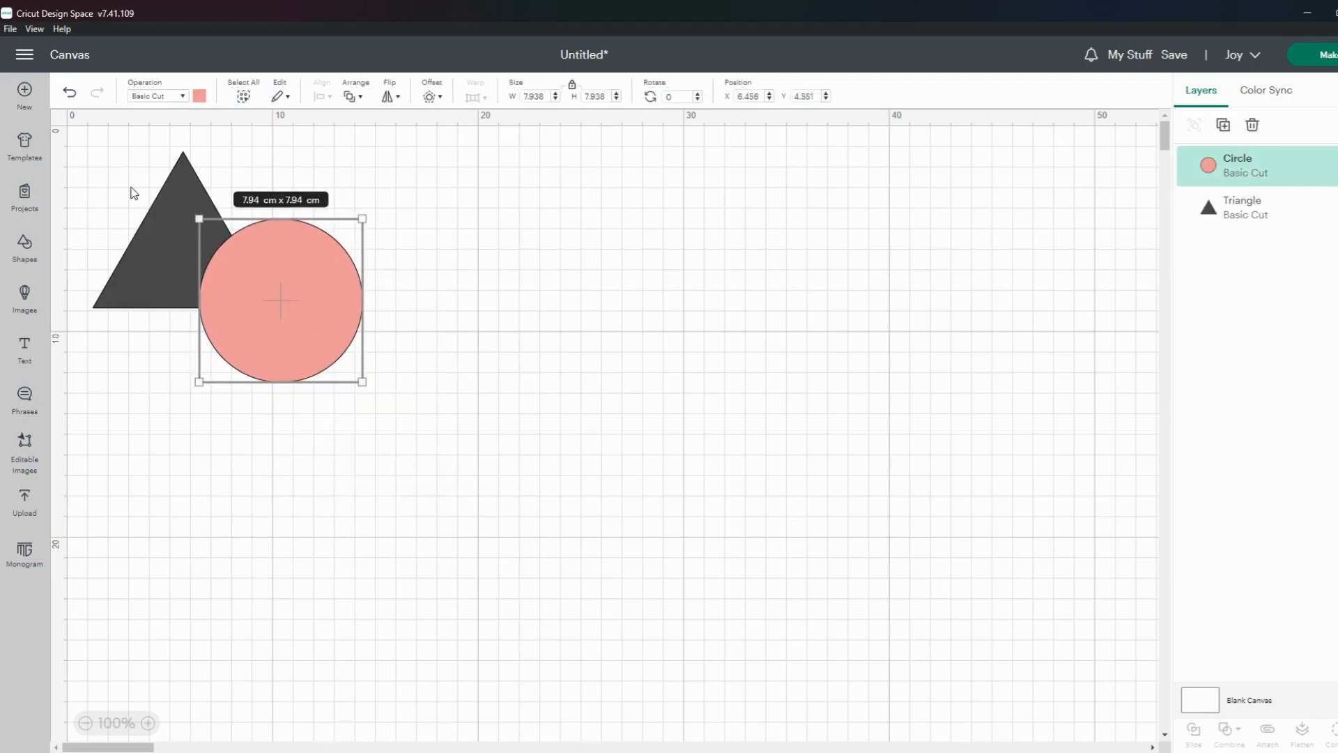
{"action": "left_click_drag", "start_coordinate": [92, 141], "coordinate": [458, 445]}
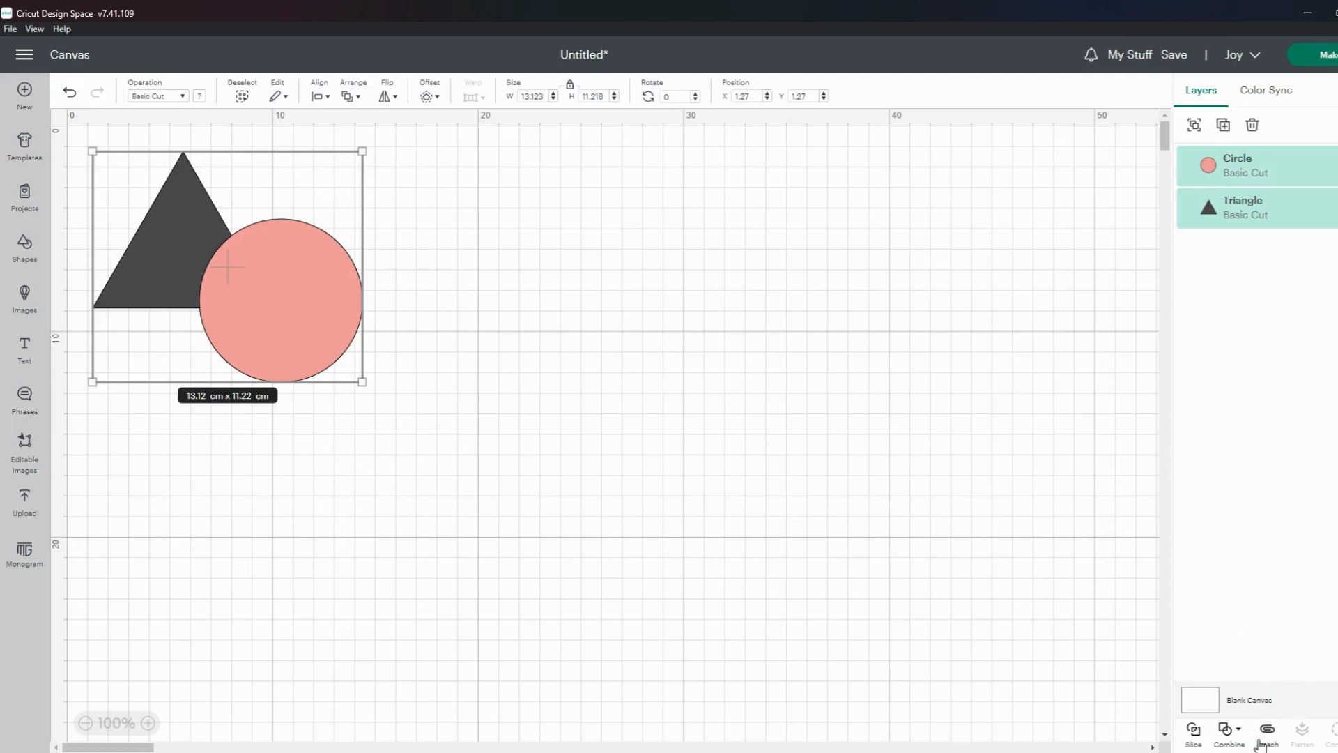
{"action": "left_click", "coordinate": [1238, 729]}
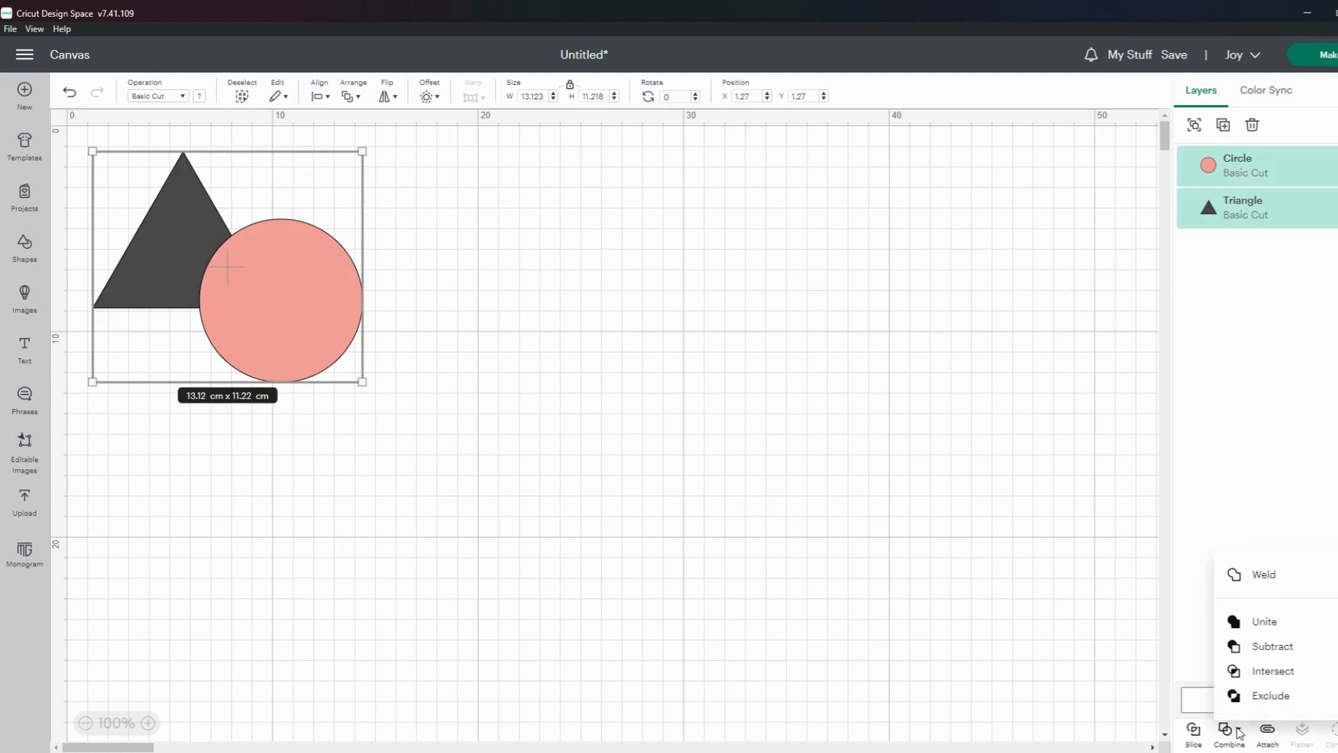
{"action": "left_click", "coordinate": [1271, 647]}
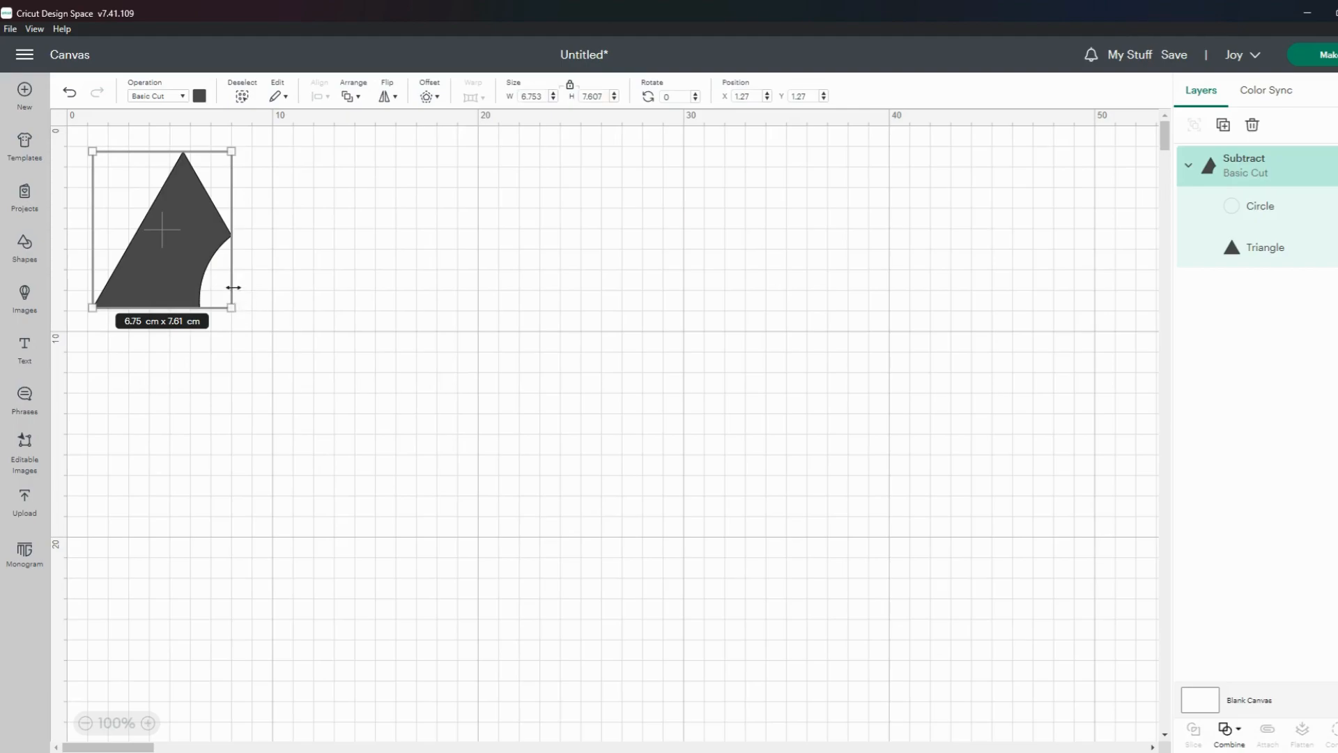
{"action": "left_click", "coordinate": [69, 92]}
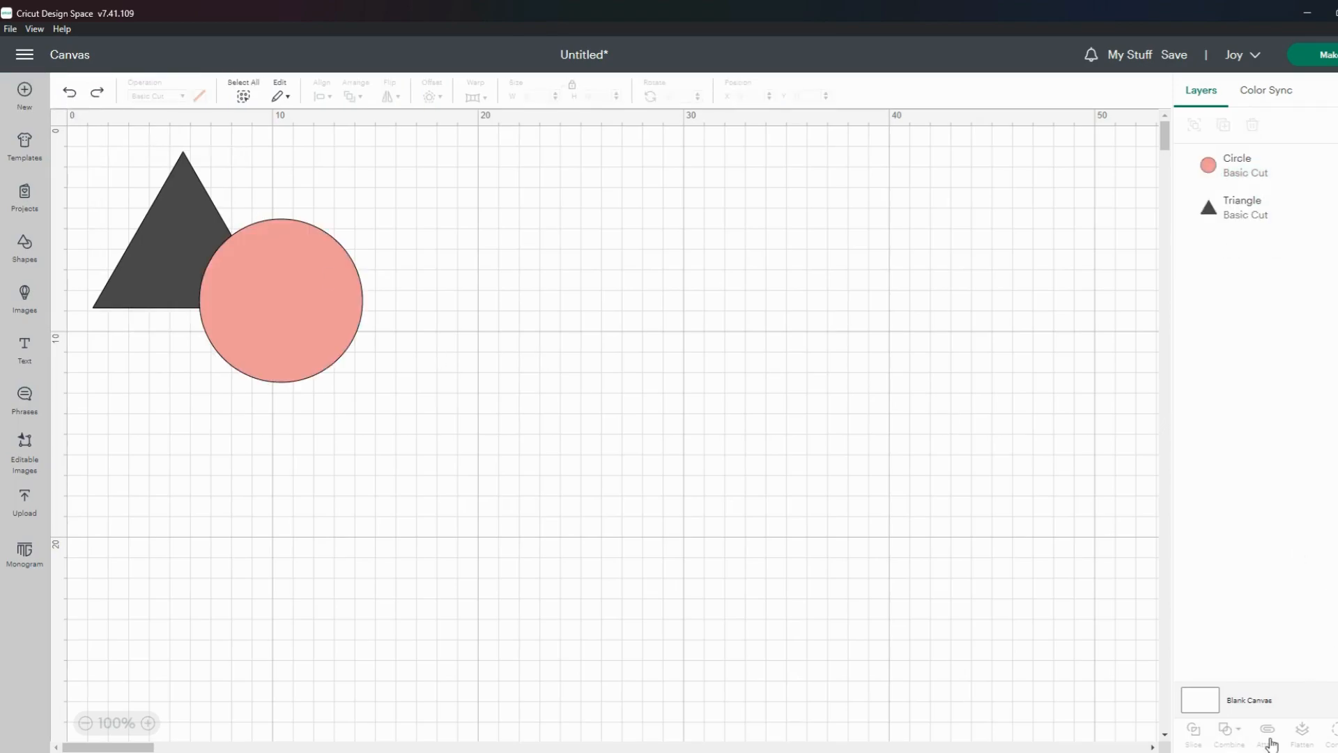
Step: Combine the circle and triangle with Unite and move the united shape to about X 5.5, Y 3.56
{"action": "left_click_drag", "start_coordinate": [89, 144], "coordinate": [418, 401]}
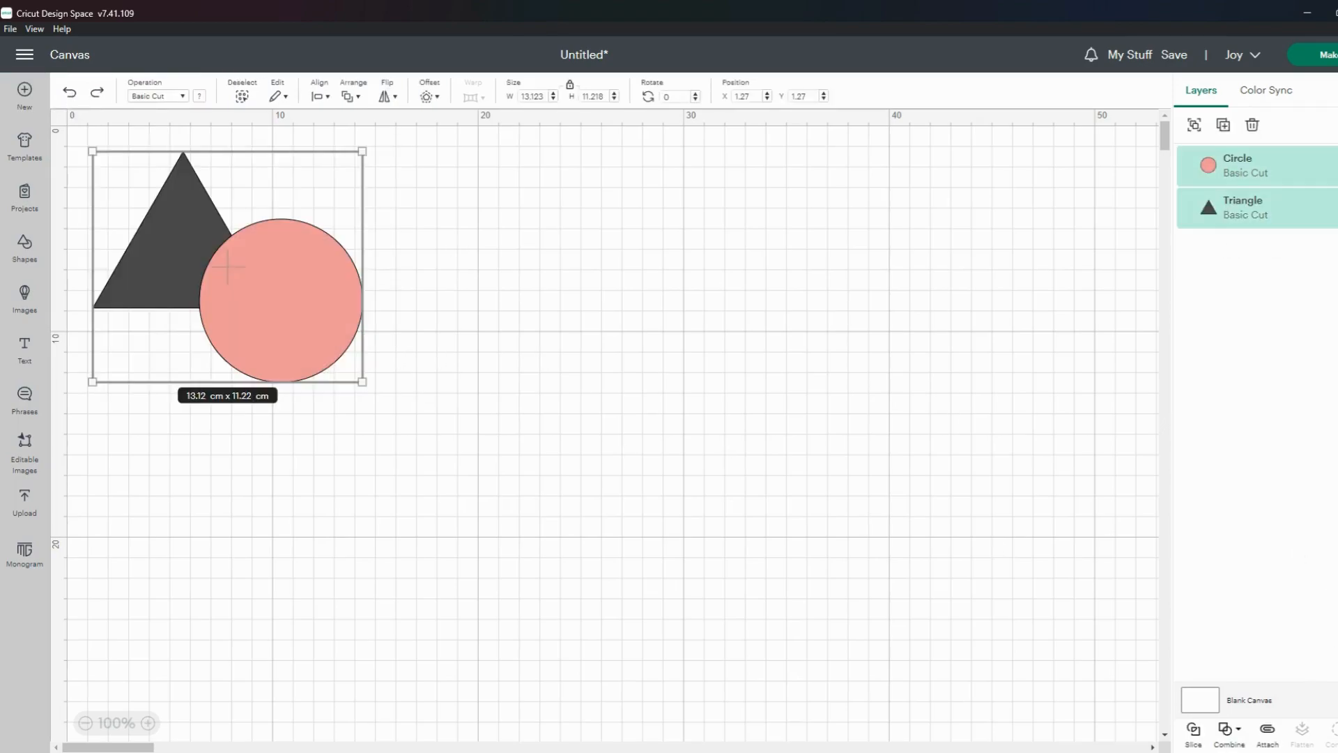
{"action": "left_click", "coordinate": [1229, 728]}
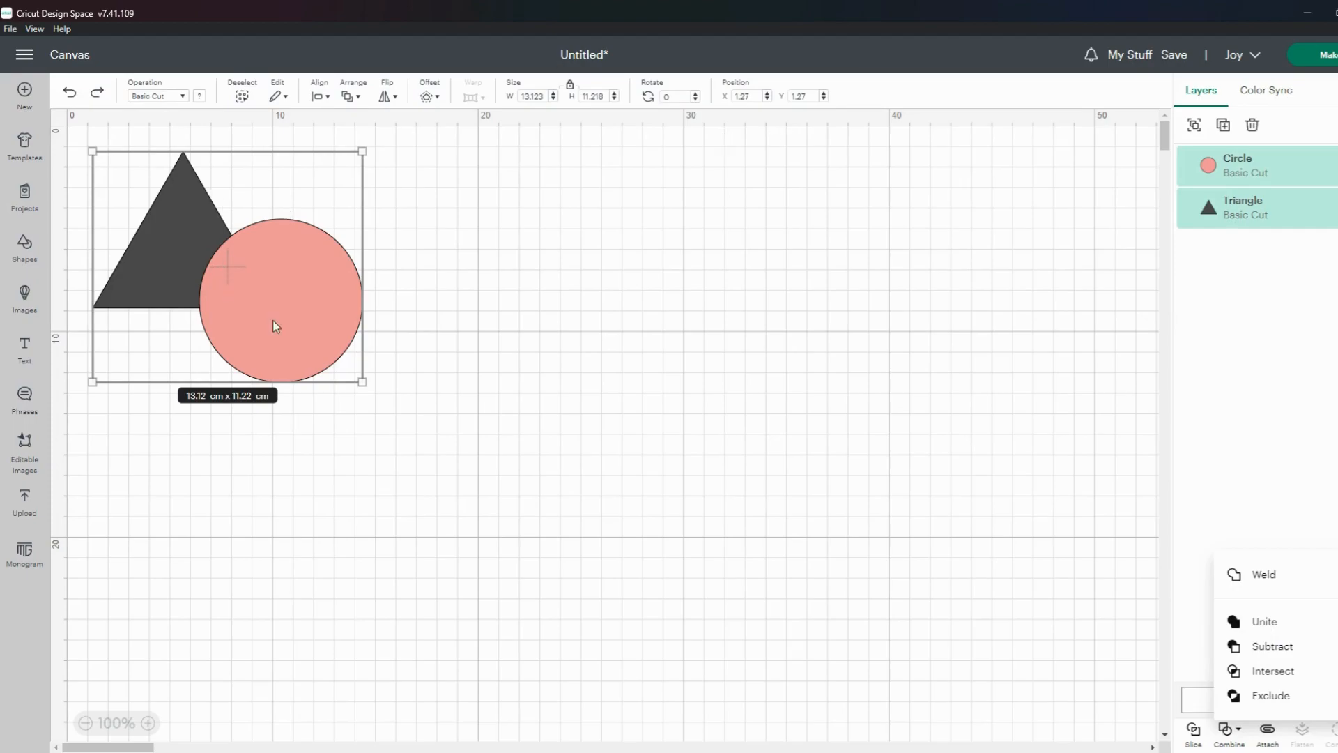
{"action": "left_click", "coordinate": [1254, 620]}
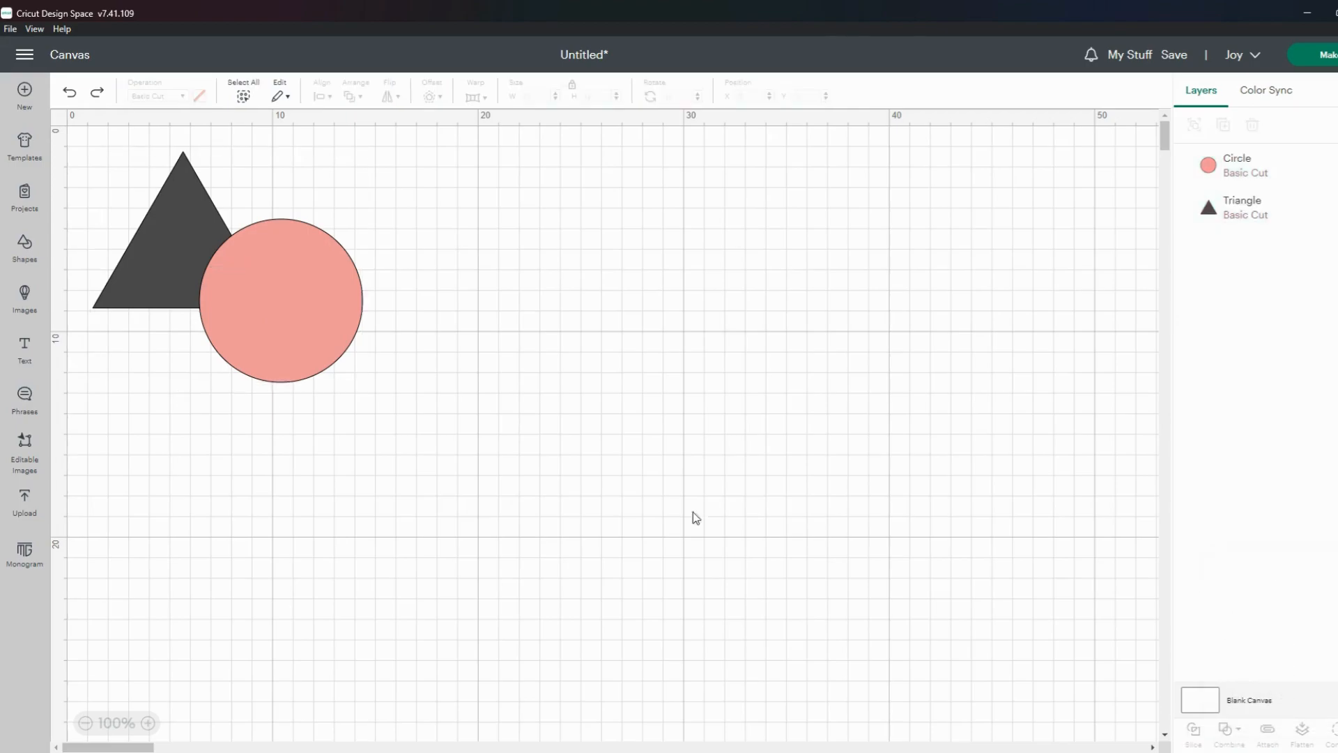
{"action": "left_click", "coordinate": [356, 432]}
{"action": "left_click_drag", "start_coordinate": [299, 356], "coordinate": [350, 378]}
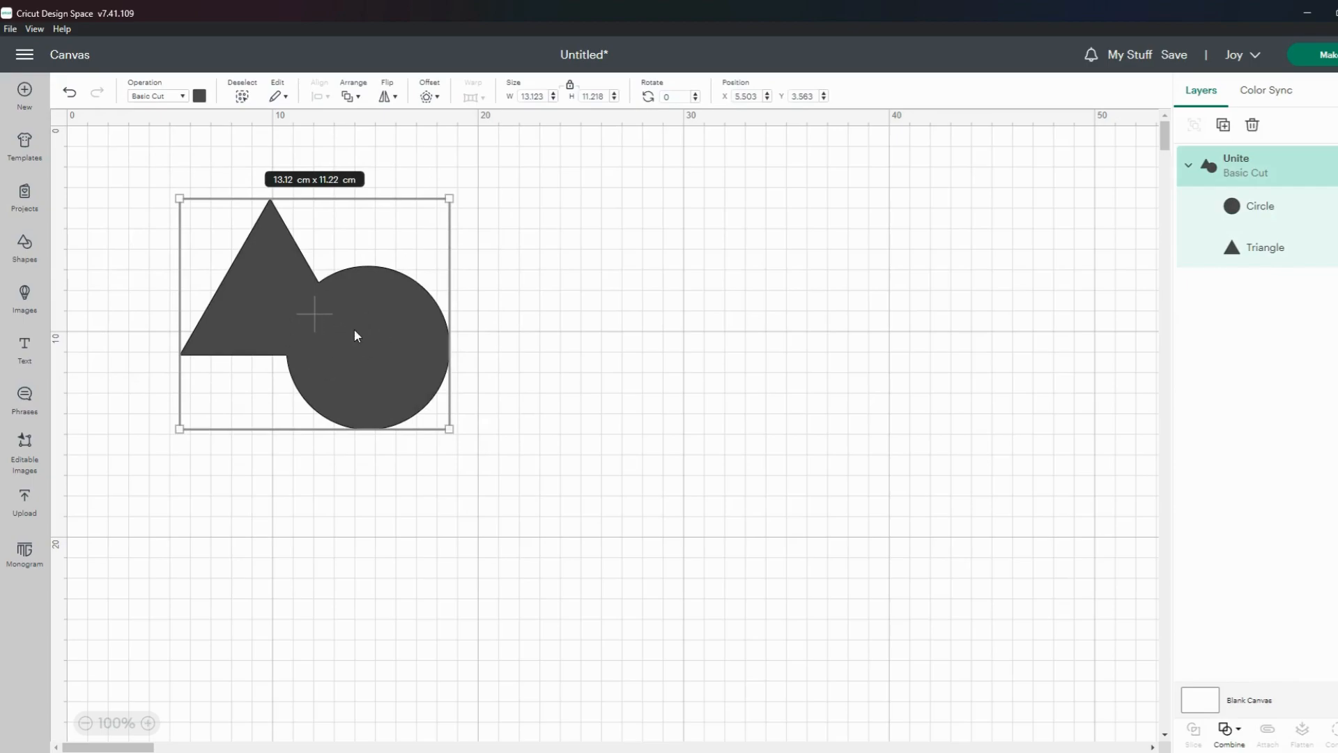
Step: Move the united shape once more, and undo the moves and the Unite
{"action": "left_click_drag", "start_coordinate": [400, 379], "coordinate": [323, 350]}
{"action": "left_click", "coordinate": [69, 92]}
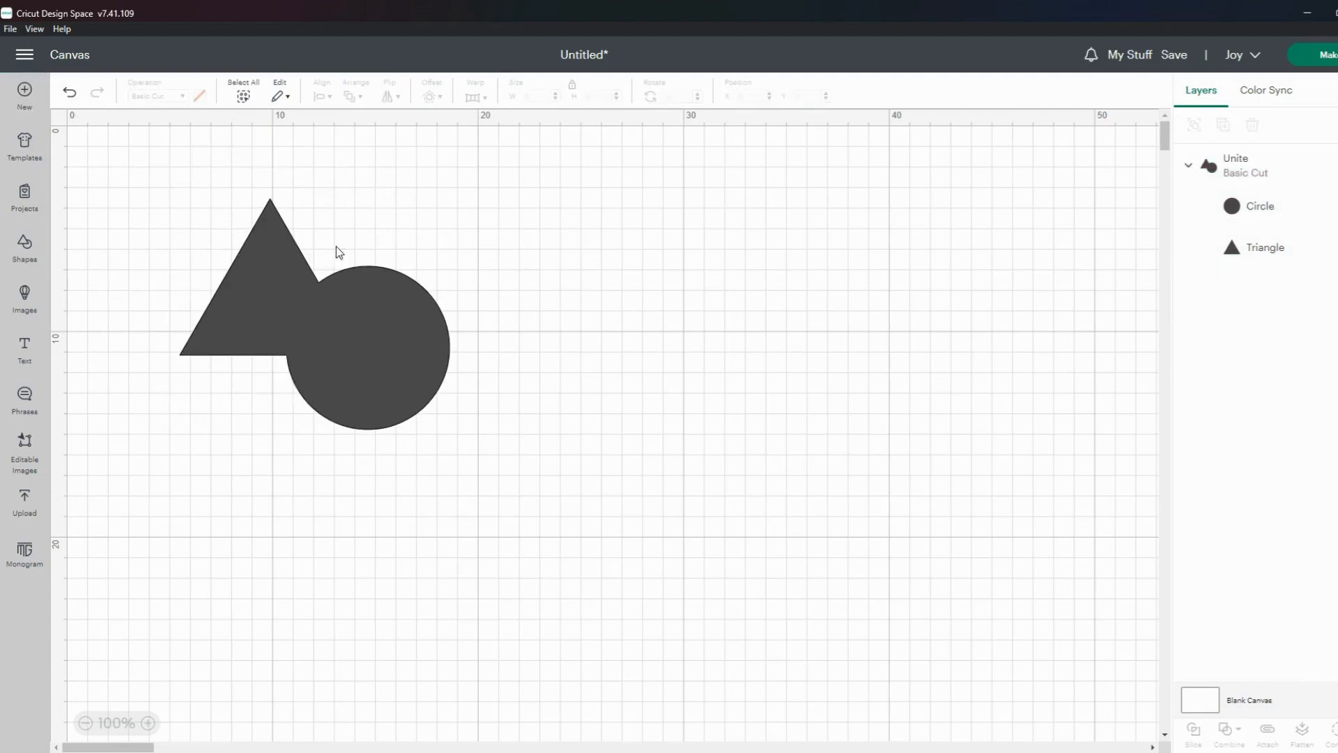
{"action": "left_click", "coordinate": [69, 92]}
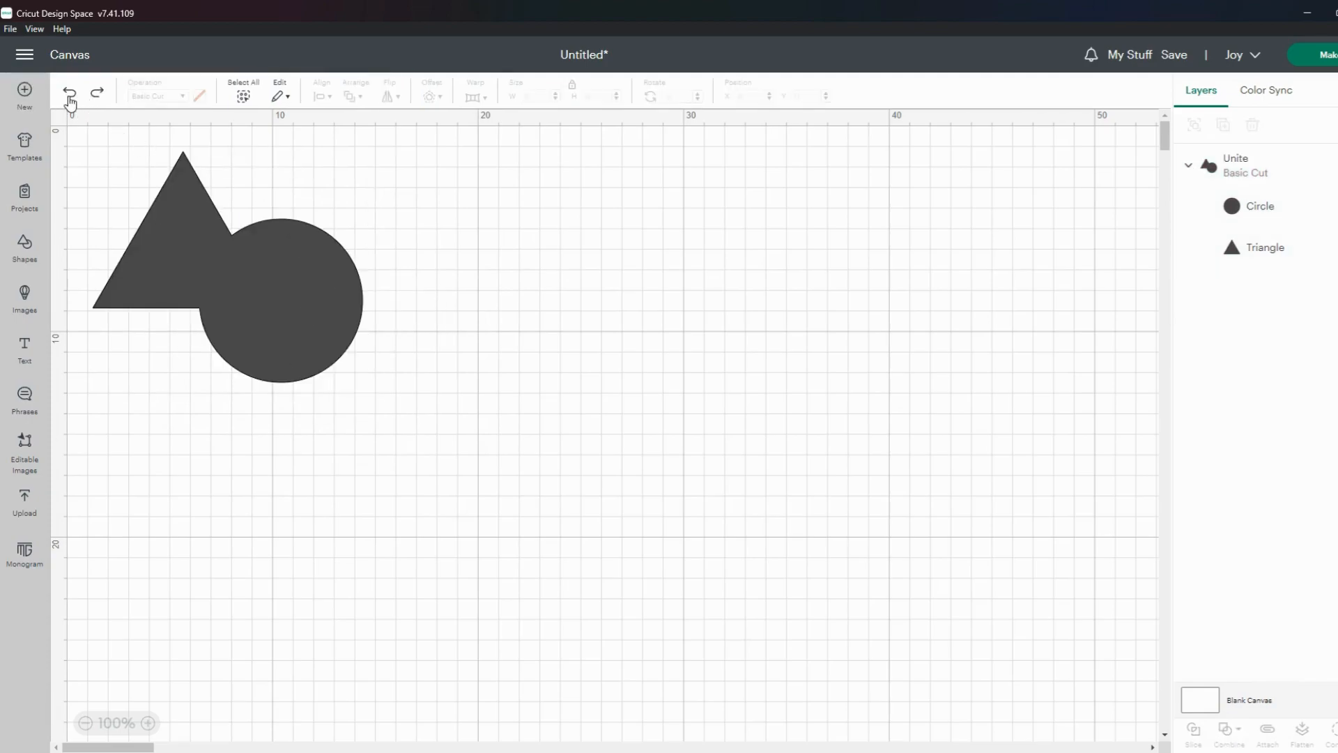
{"action": "left_click", "coordinate": [289, 295]}
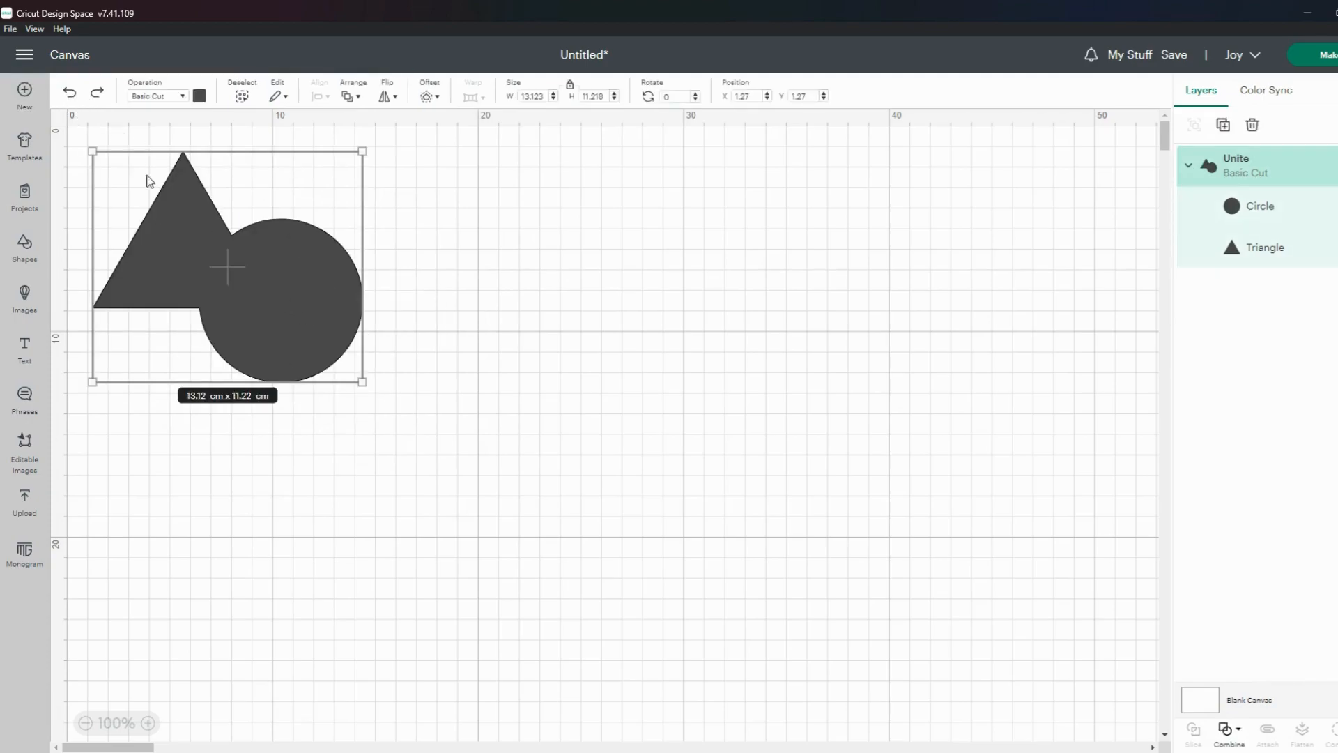
{"action": "left_click", "coordinate": [69, 92]}
Step: Reposition the circle over the triangle at about X 5.93, Y 4.69 and view the Combine options for both shapes
{"action": "left_click_drag", "start_coordinate": [343, 332], "coordinate": [378, 352]}
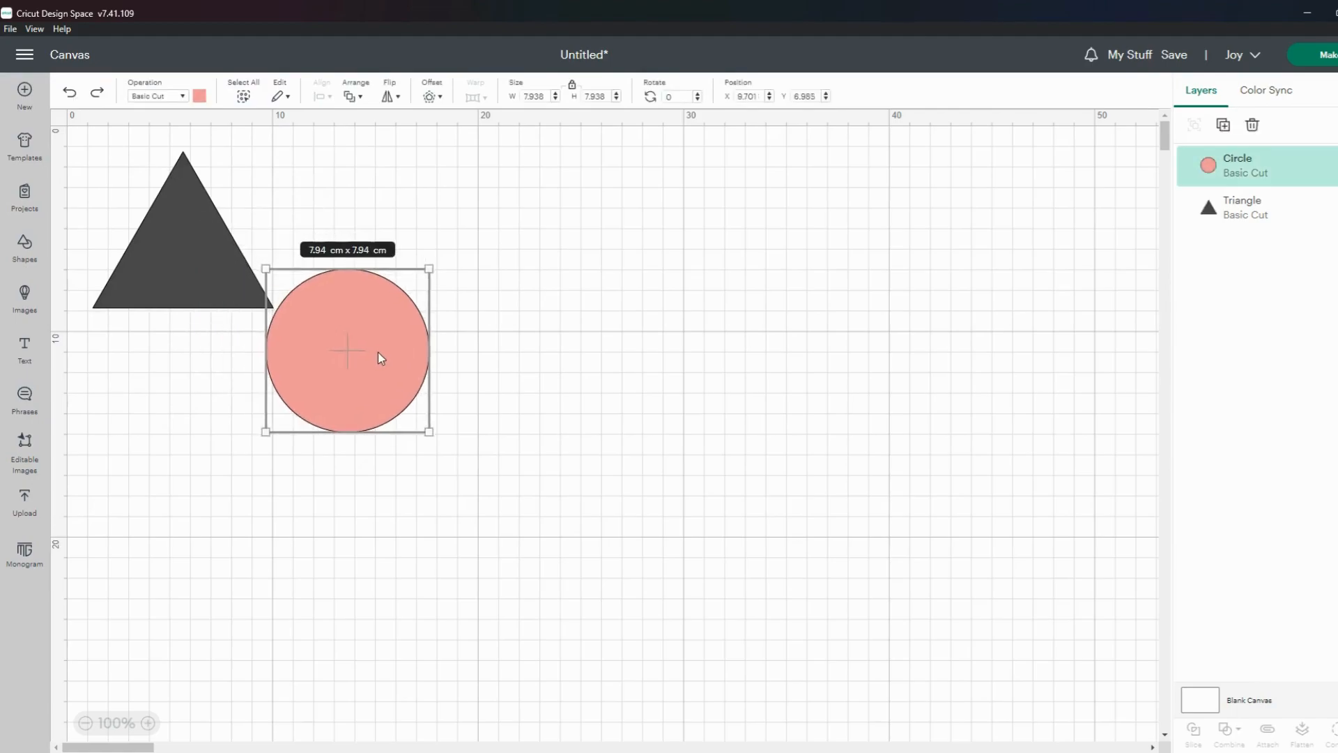
{"action": "left_click_drag", "start_coordinate": [373, 404], "coordinate": [296, 355]}
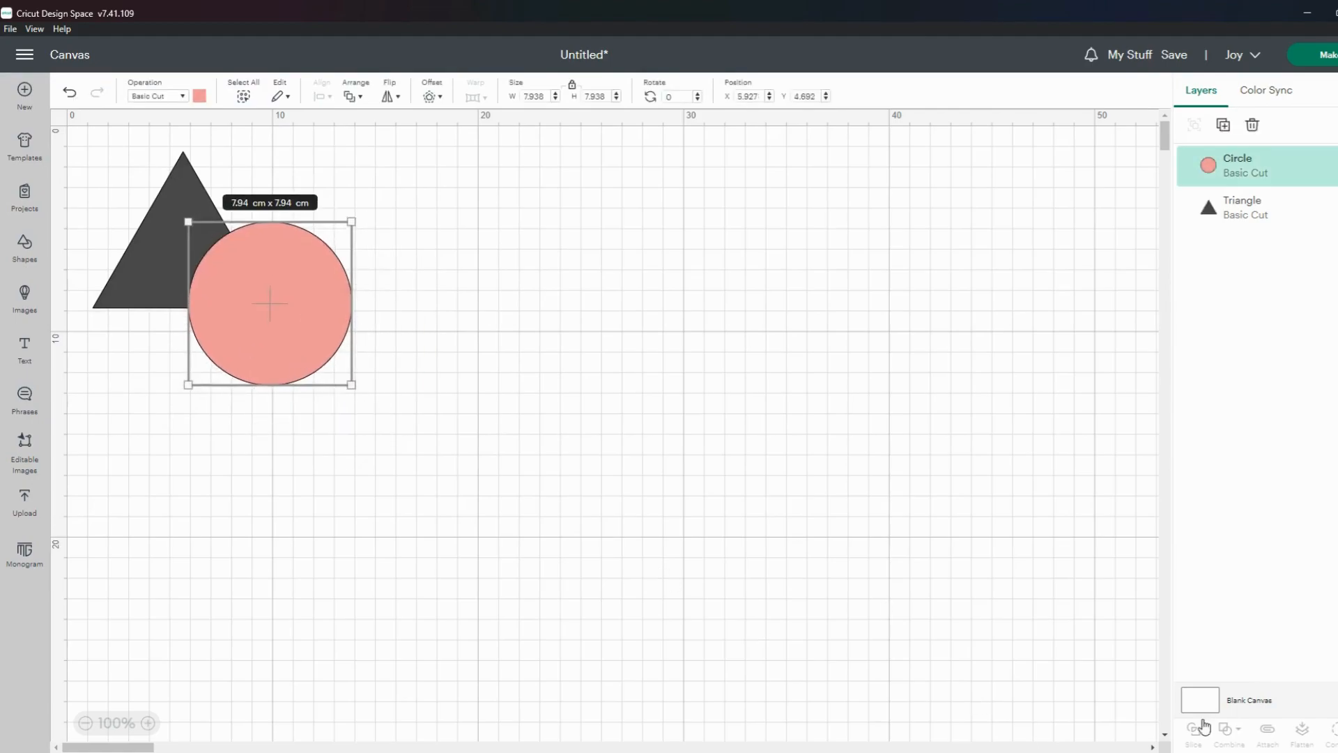
{"action": "left_click", "coordinate": [88, 144]}
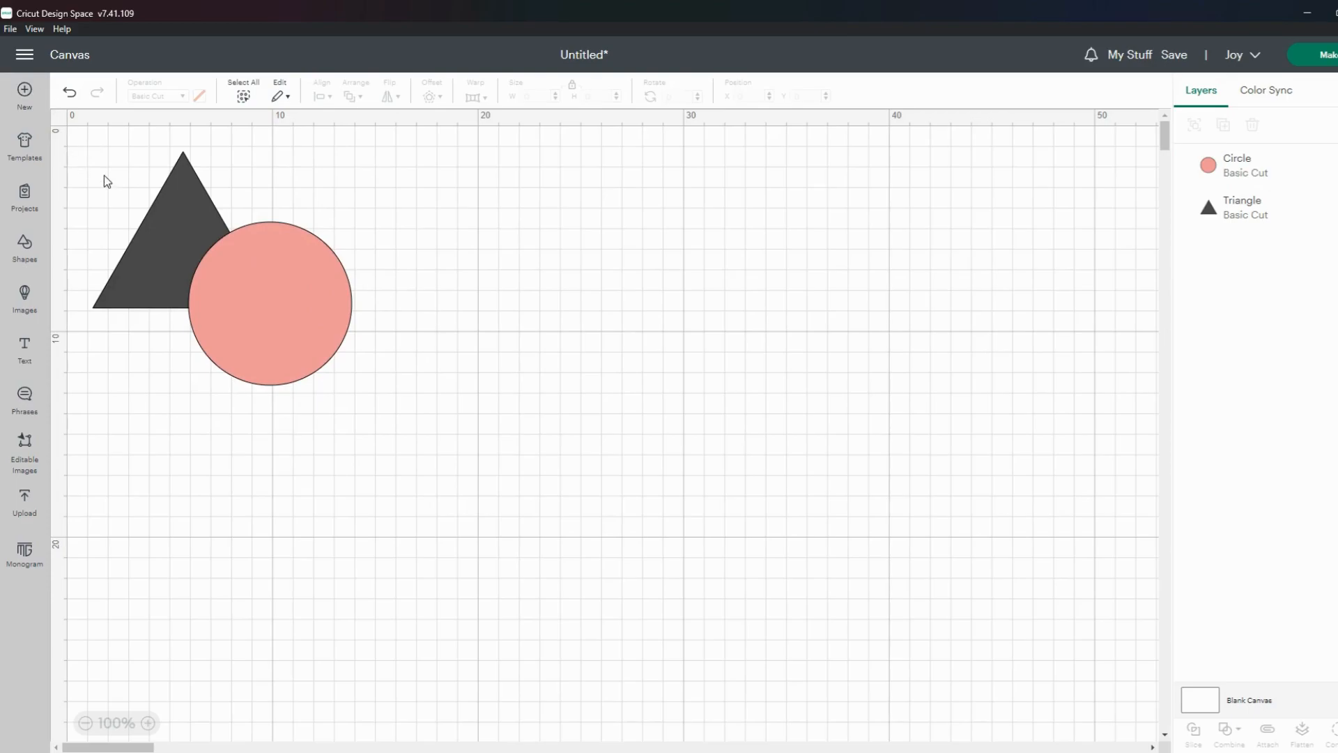
{"action": "left_click_drag", "start_coordinate": [82, 148], "coordinate": [398, 418]}
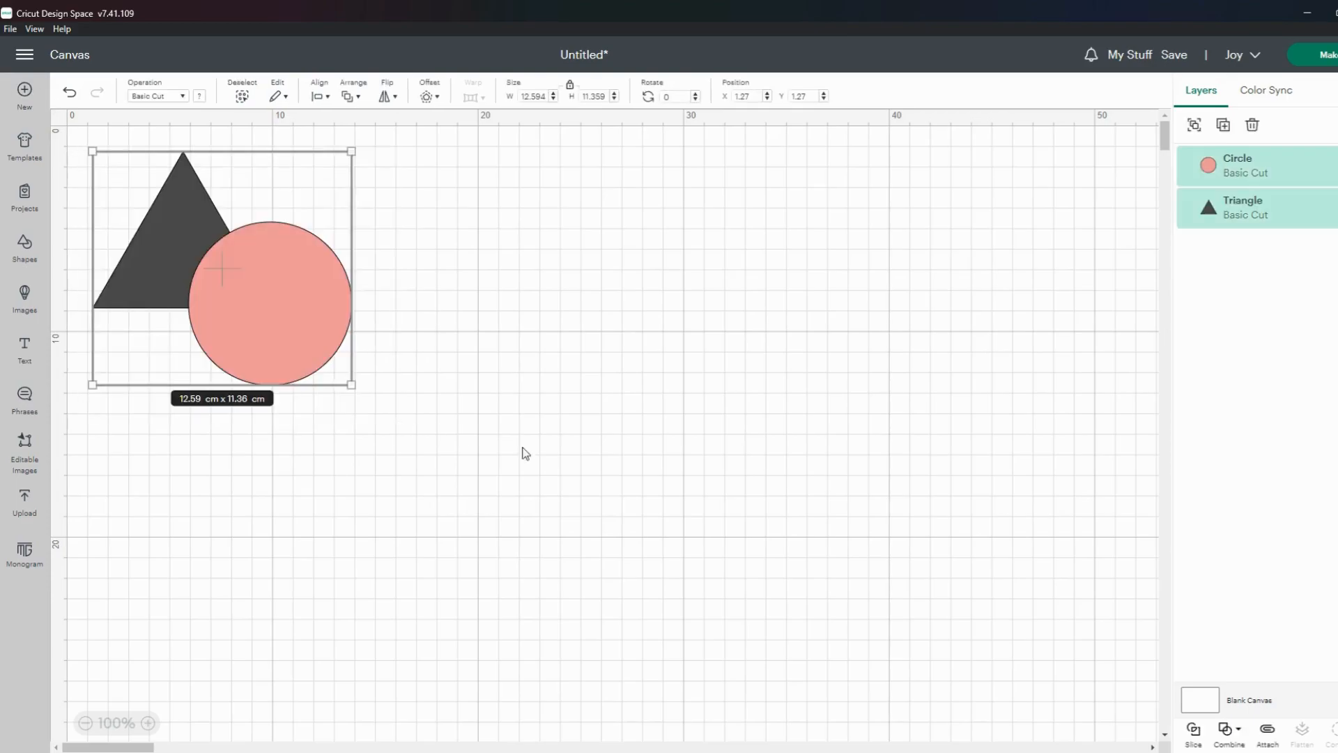
{"action": "left_click", "coordinate": [1240, 732]}
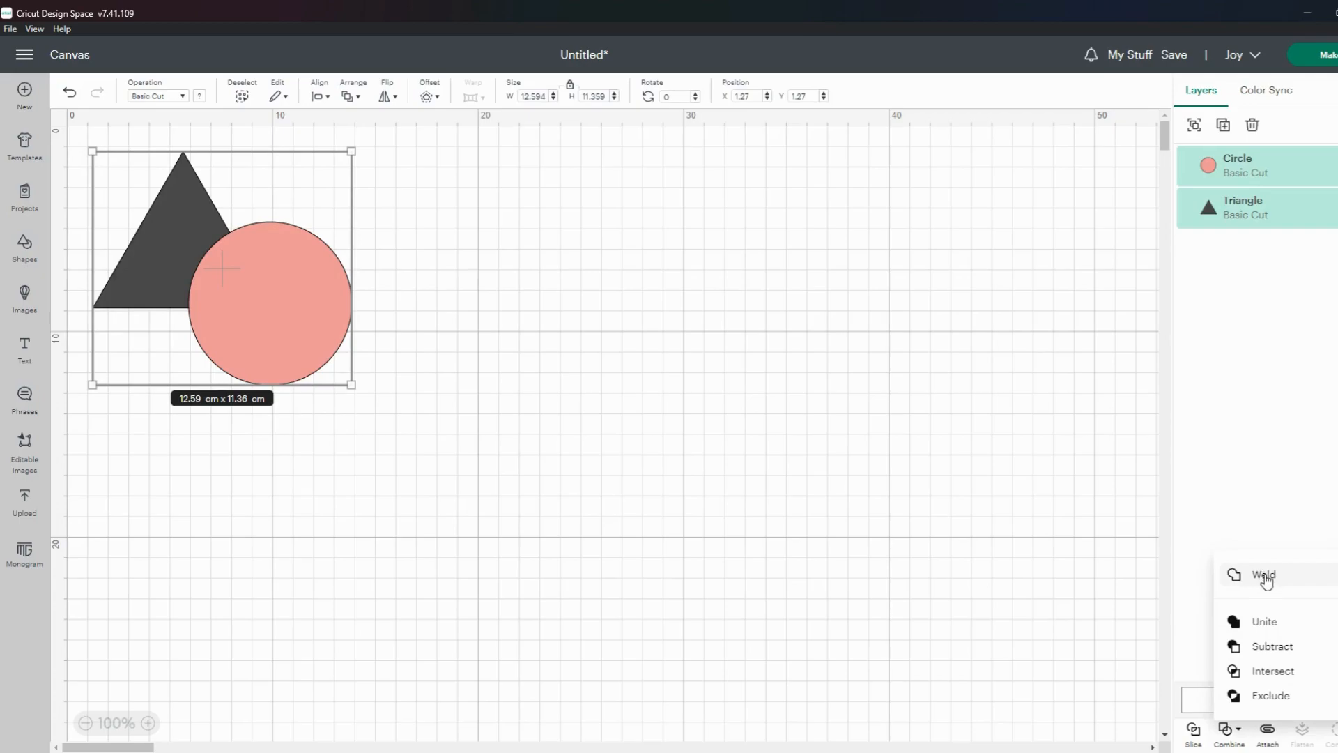
{"action": "left_click", "coordinate": [361, 509]}
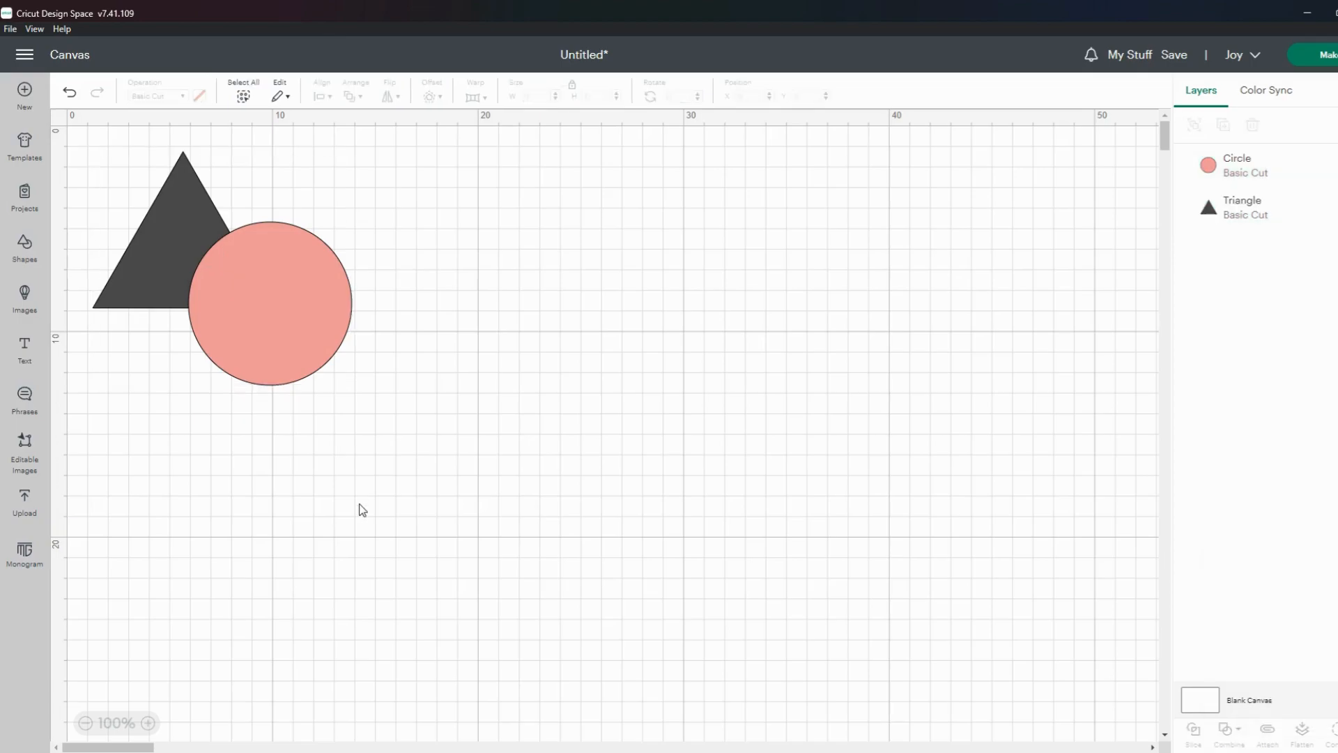
Step: Move the circle and triangle aside to the canvas's right part and add a text object near its upper-left corner
{"action": "left_click_drag", "start_coordinate": [255, 296], "coordinate": [1020, 529]}
{"action": "left_click", "coordinate": [25, 348]}
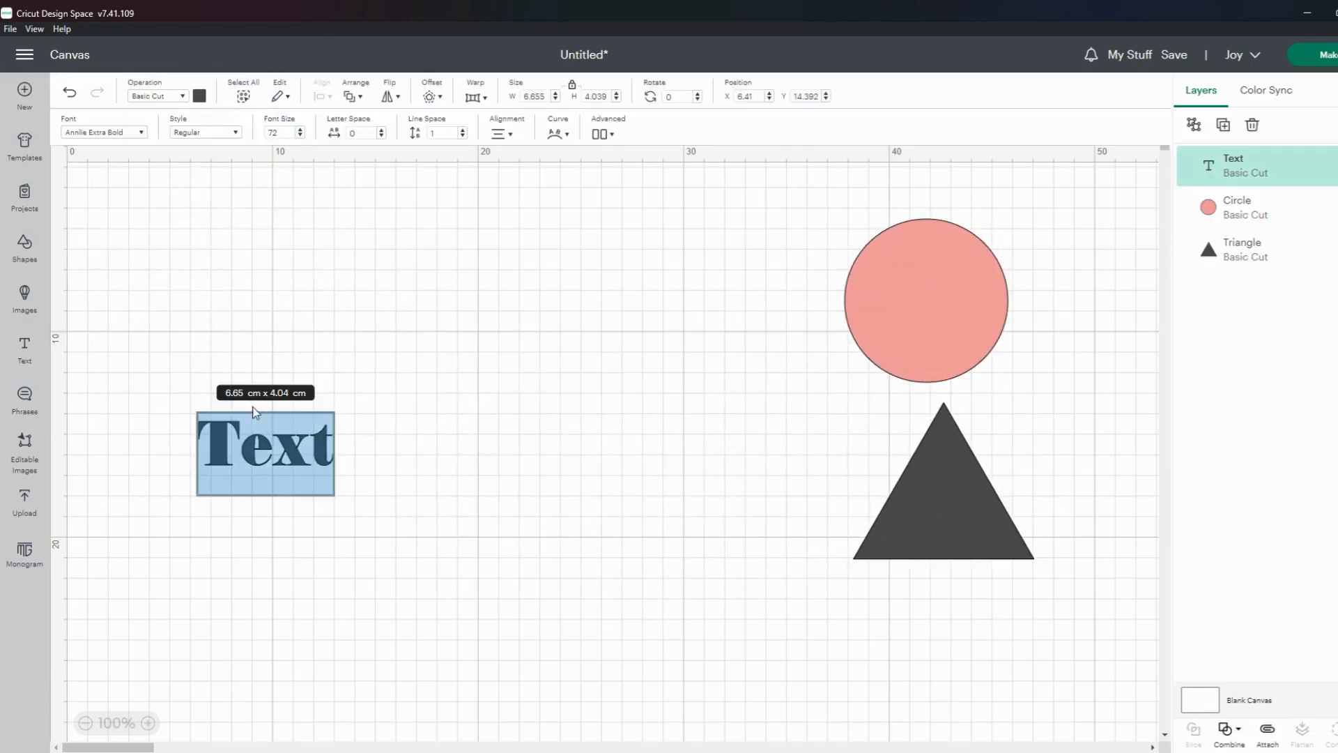
{"action": "left_click", "coordinate": [291, 465]}
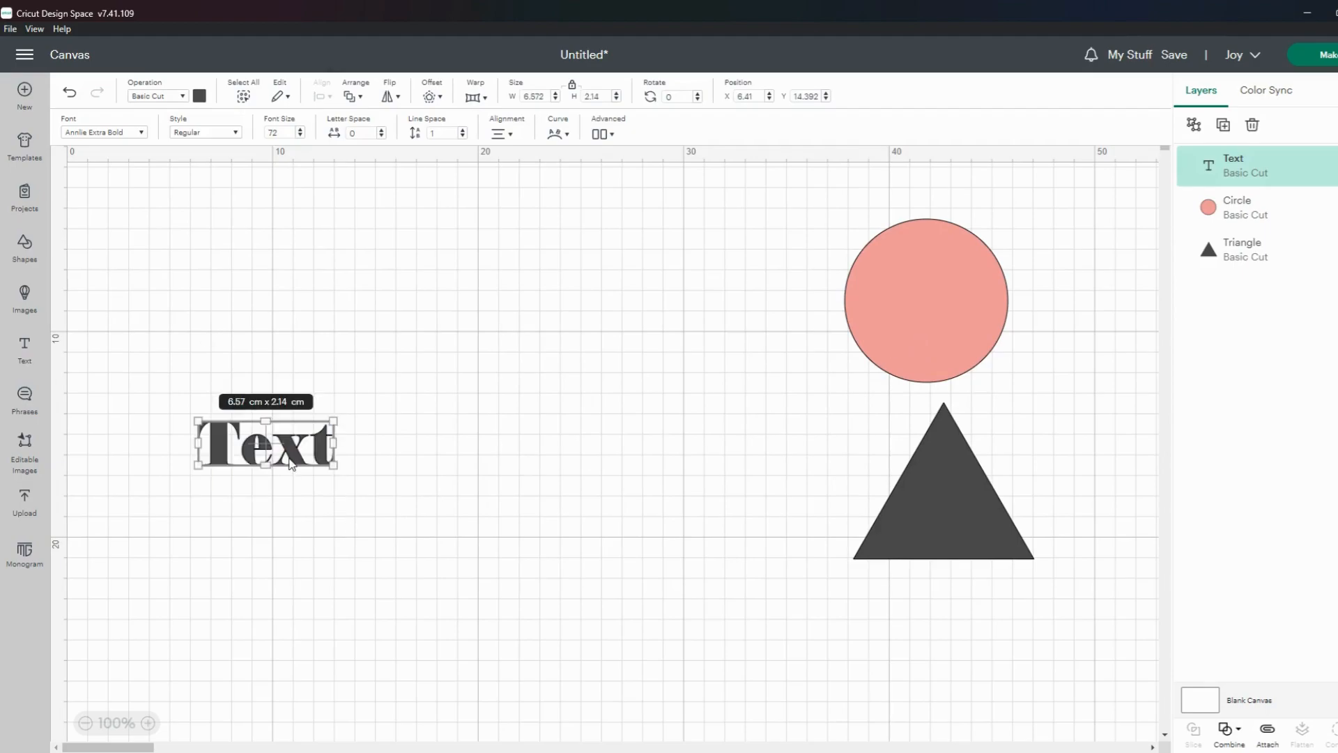
{"action": "left_click_drag", "start_coordinate": [292, 464], "coordinate": [181, 243]}
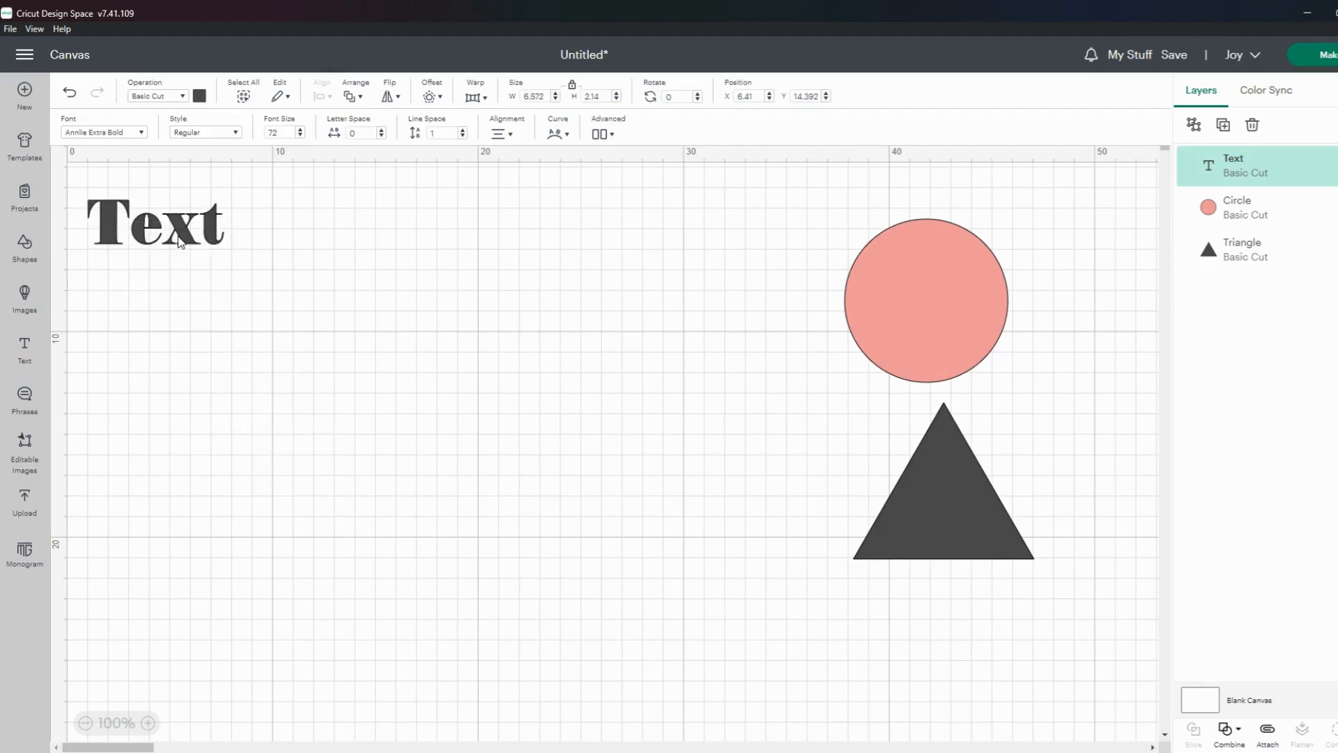
Step: Set the text's font to Annie Leu and replace its placeholder wording with a first name
{"action": "left_click", "coordinate": [142, 133]}
{"action": "left_click", "coordinate": [317, 396]}
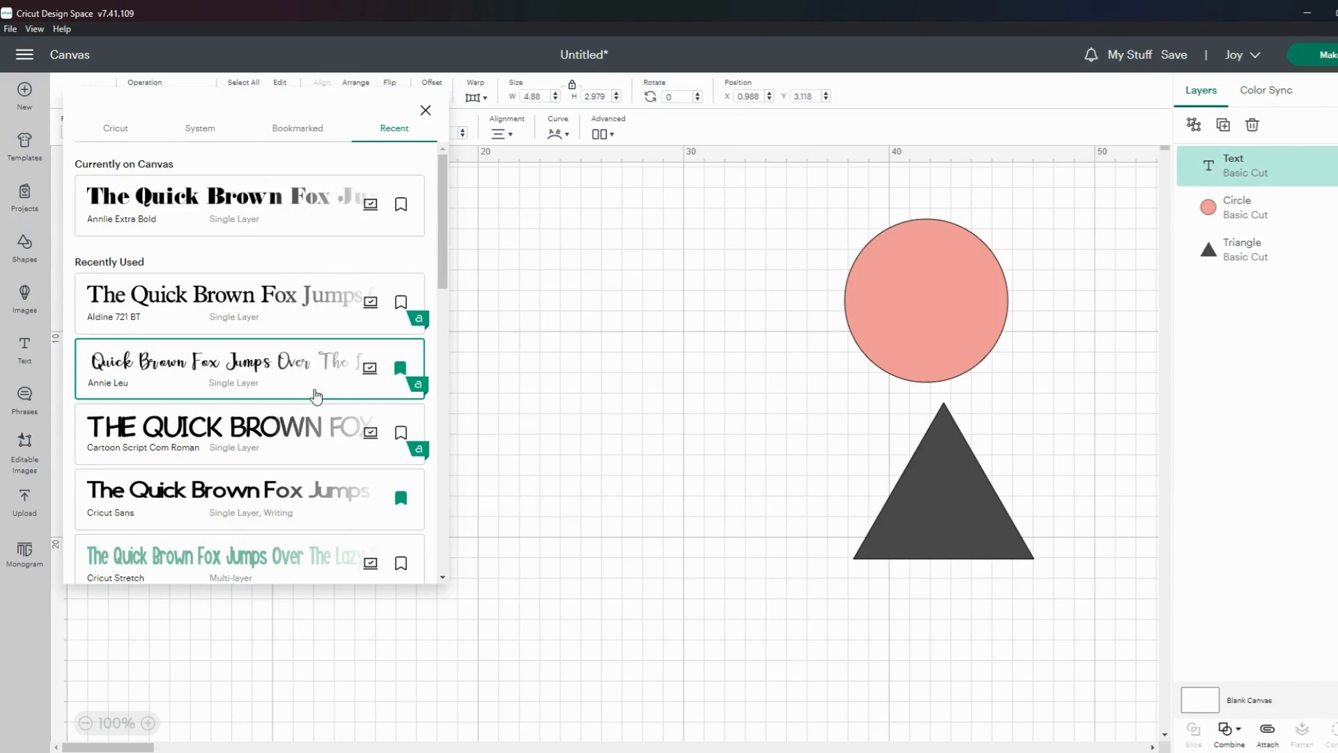
{"action": "left_click", "coordinate": [532, 424]}
{"action": "double_click", "coordinate": [147, 241]}
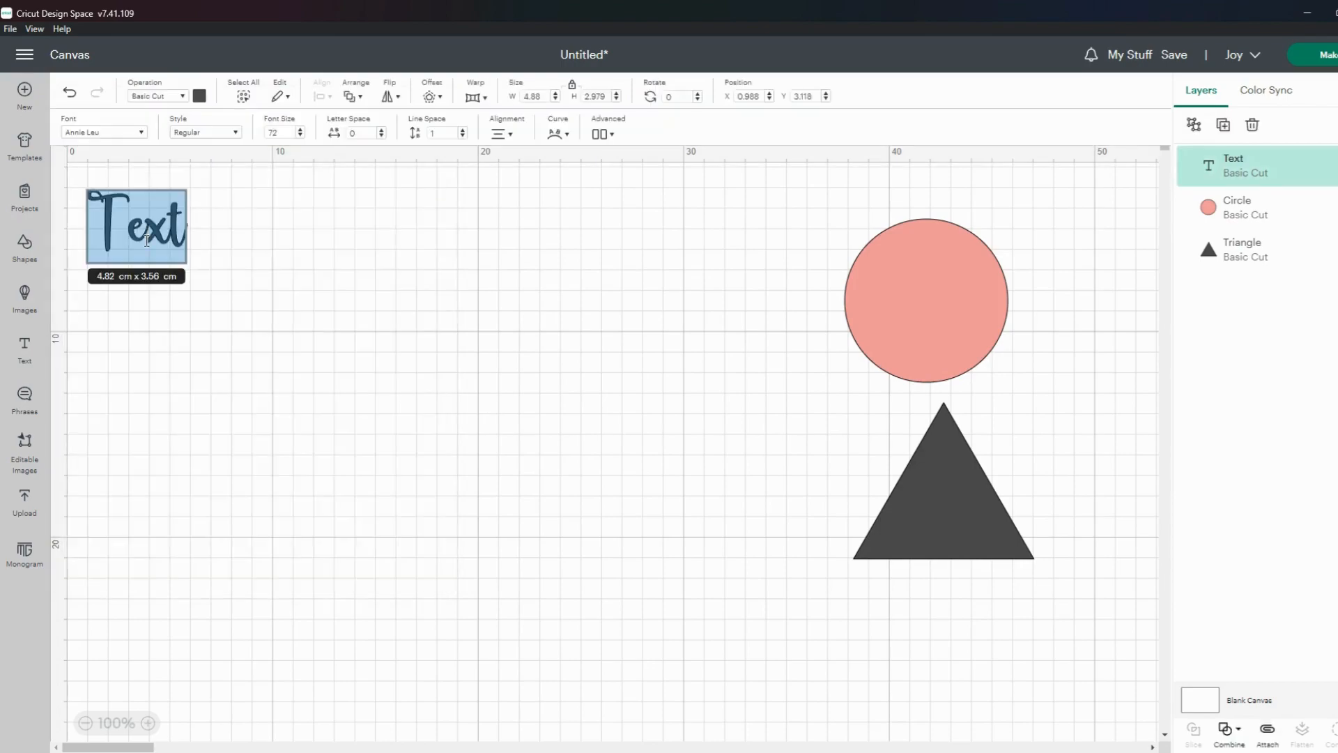
{"action": "type", "text": "Sandra"}
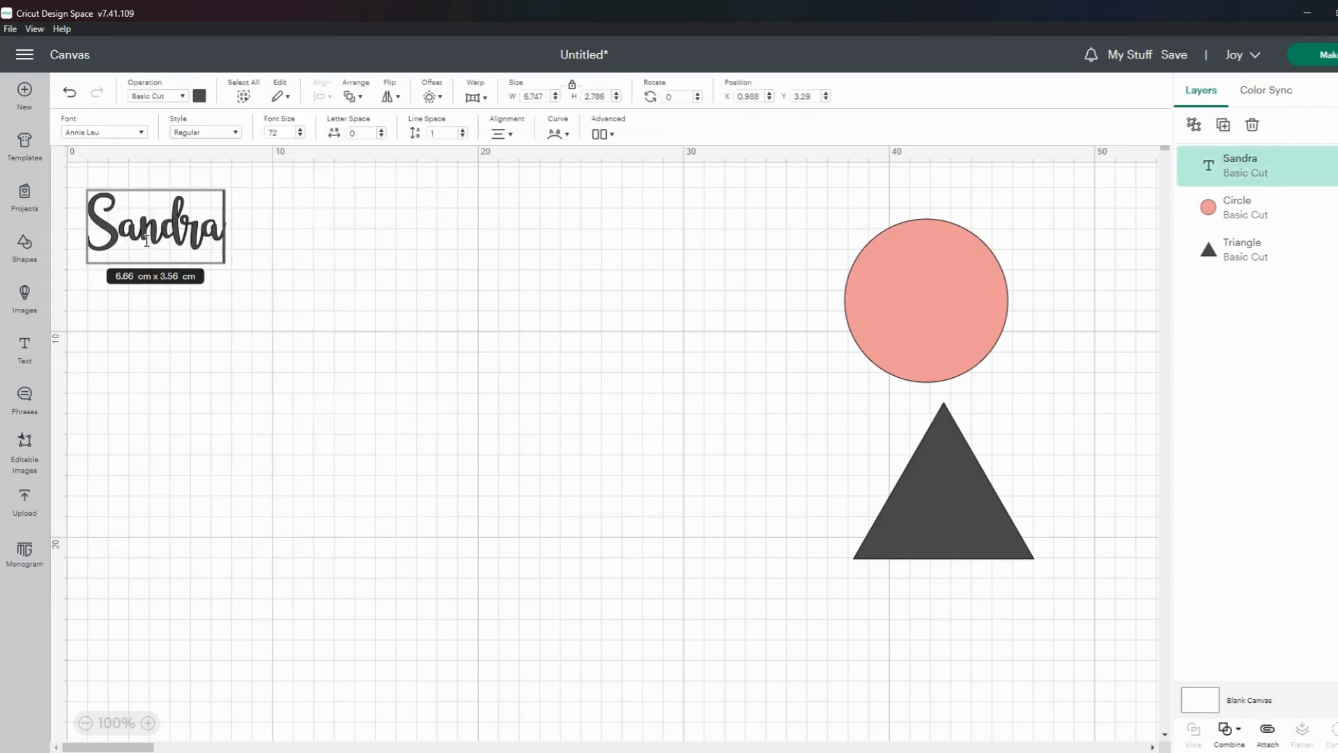
{"action": "left_click", "coordinate": [218, 374]}
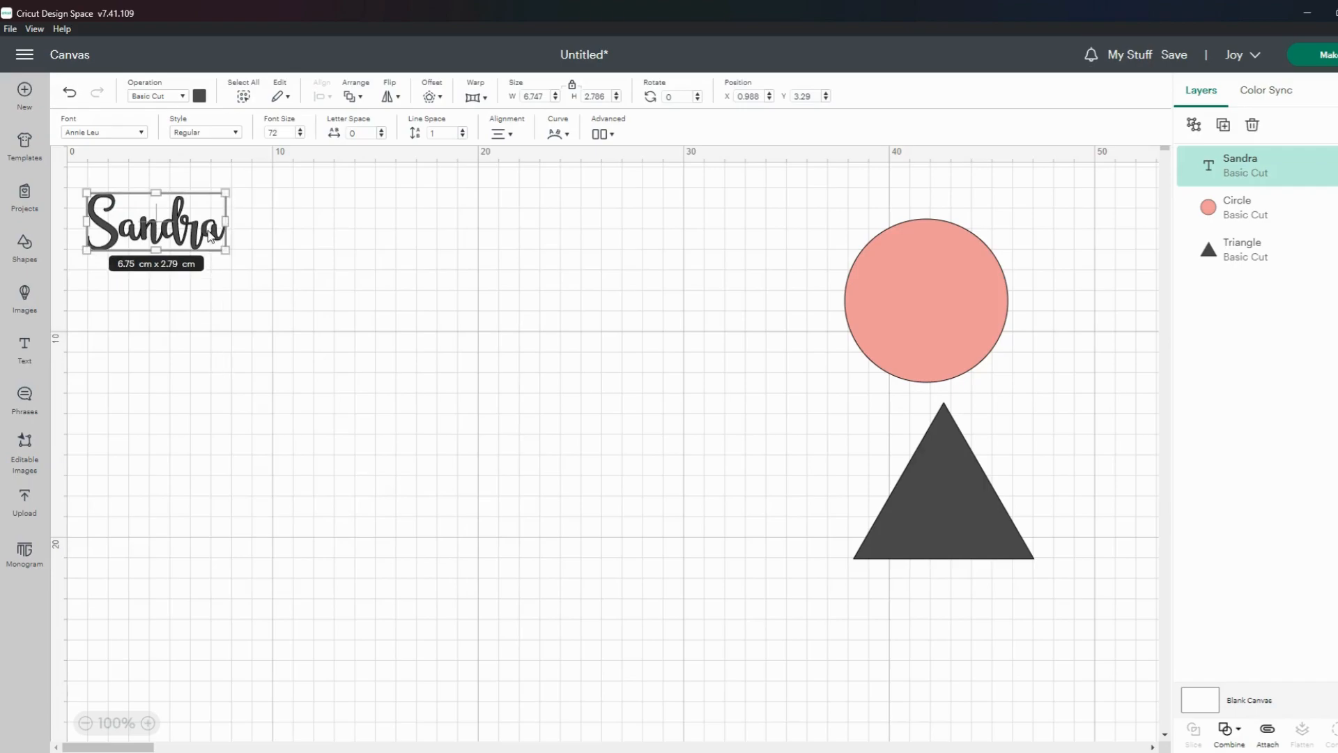
Step: Enlarge the name text to about 33.83 × 13.97 cm and delete the circle and the triangle
{"action": "left_click_drag", "start_coordinate": [225, 262], "coordinate": [630, 492]}
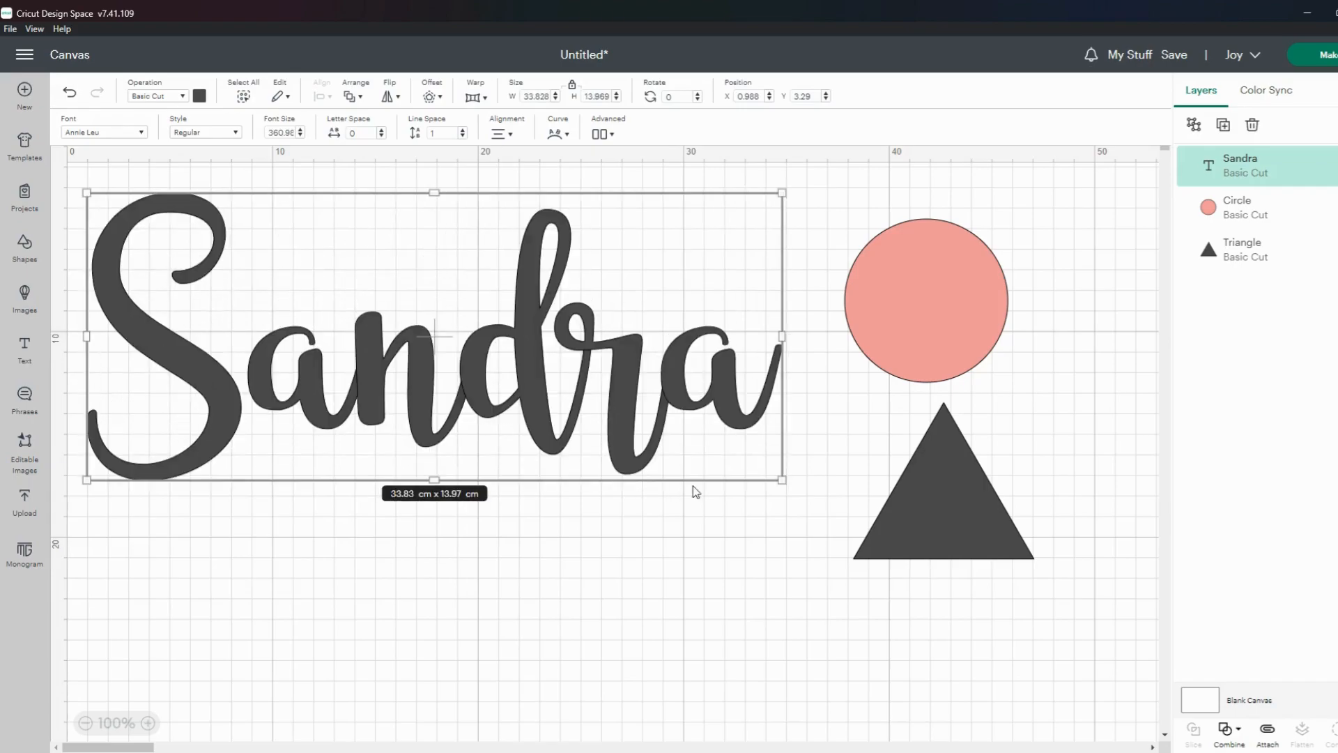
{"action": "left_click", "coordinate": [993, 354]}
{"action": "key", "text": "Delete"}
{"action": "left_click", "coordinate": [963, 503]}
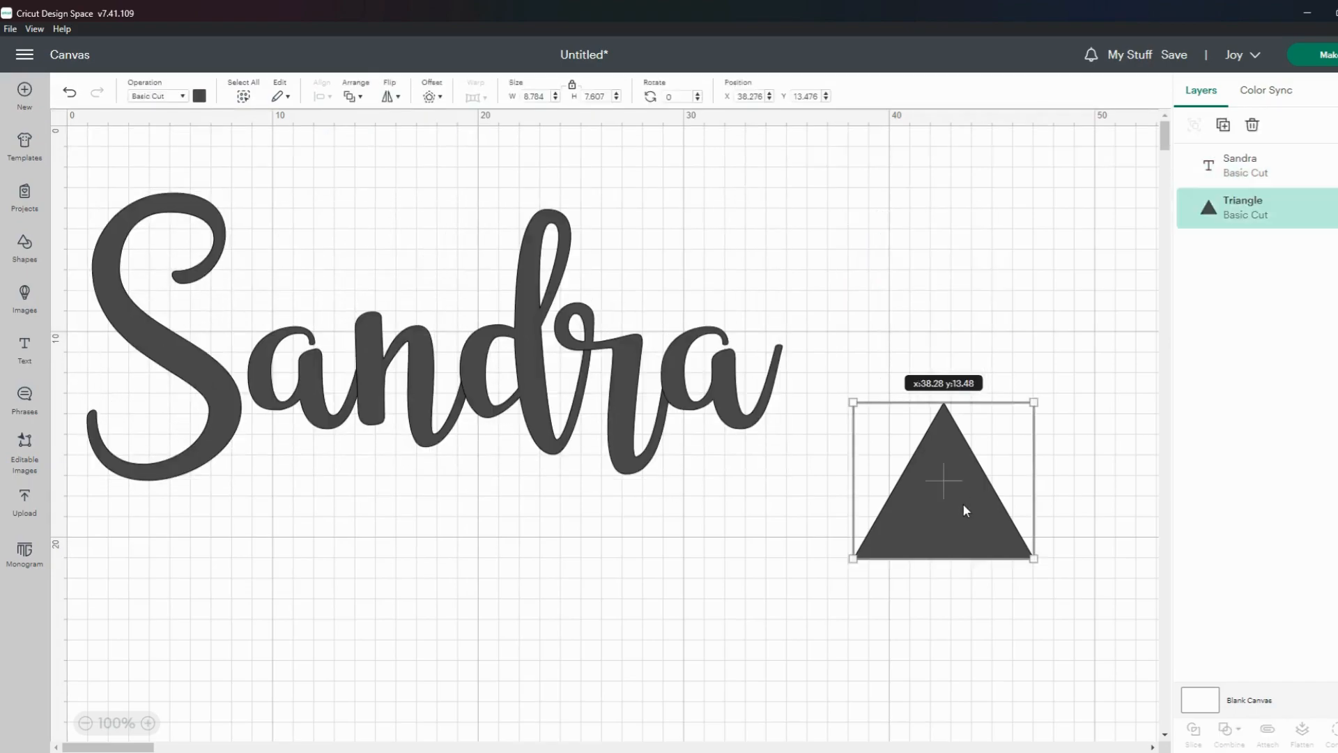
{"action": "key", "text": "Delete"}
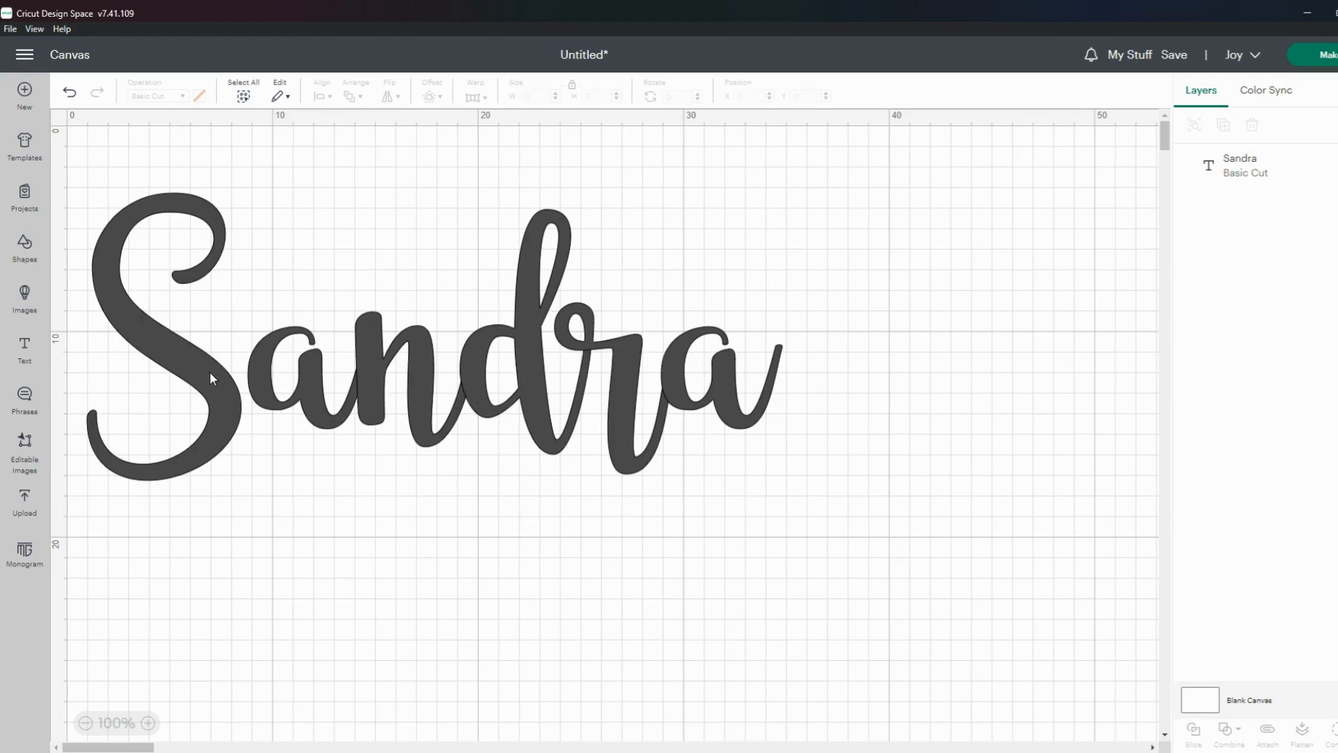
Step: Weld the letters of the name text, select the welded result, and undo the weld
{"action": "left_click_drag", "start_coordinate": [90, 188], "coordinate": [807, 520]}
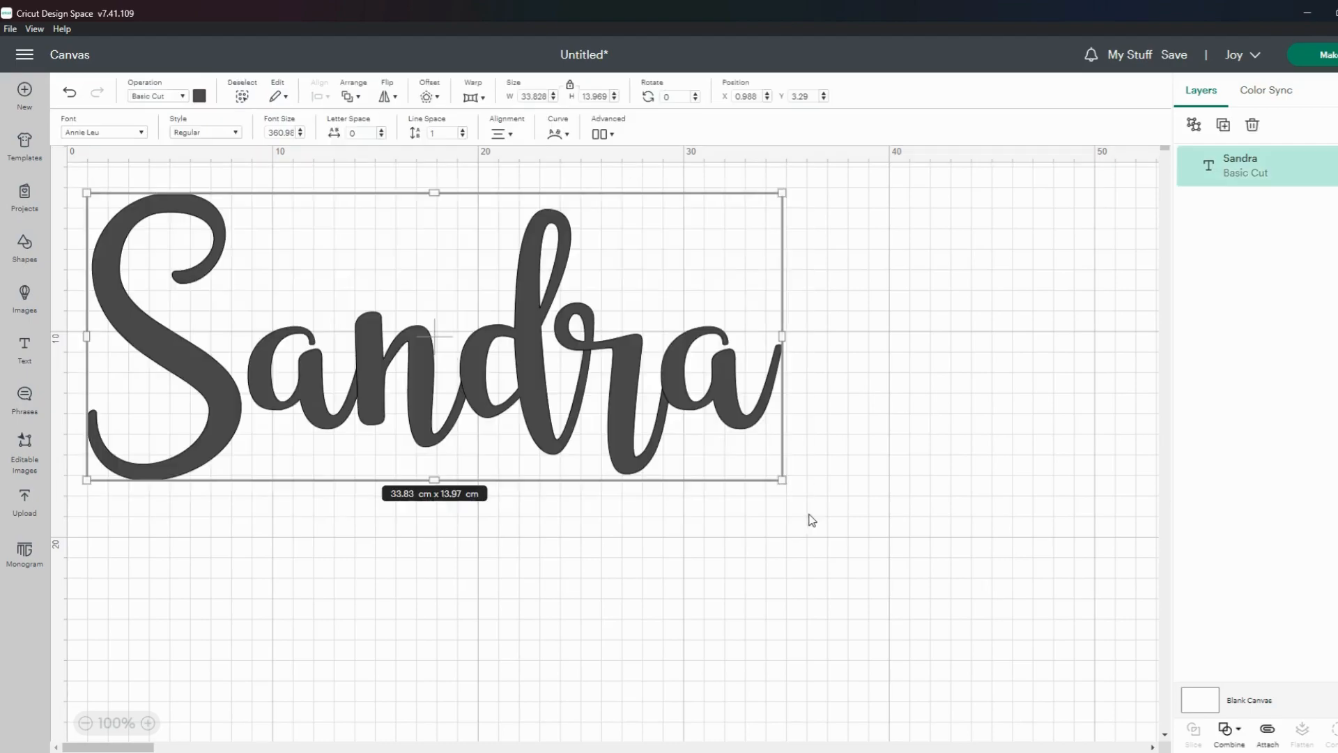
{"action": "left_click", "coordinate": [1228, 729]}
{"action": "left_click", "coordinate": [1258, 577]}
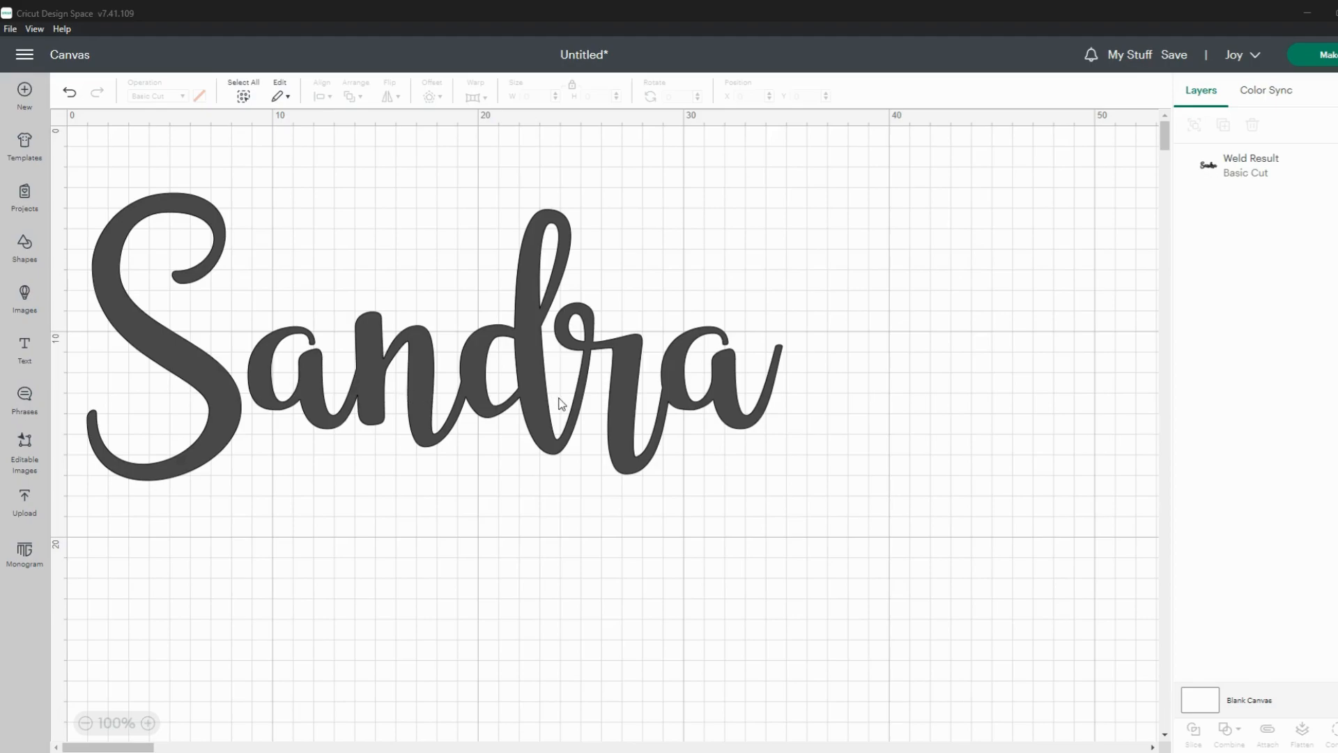
{"action": "left_click", "coordinate": [475, 383]}
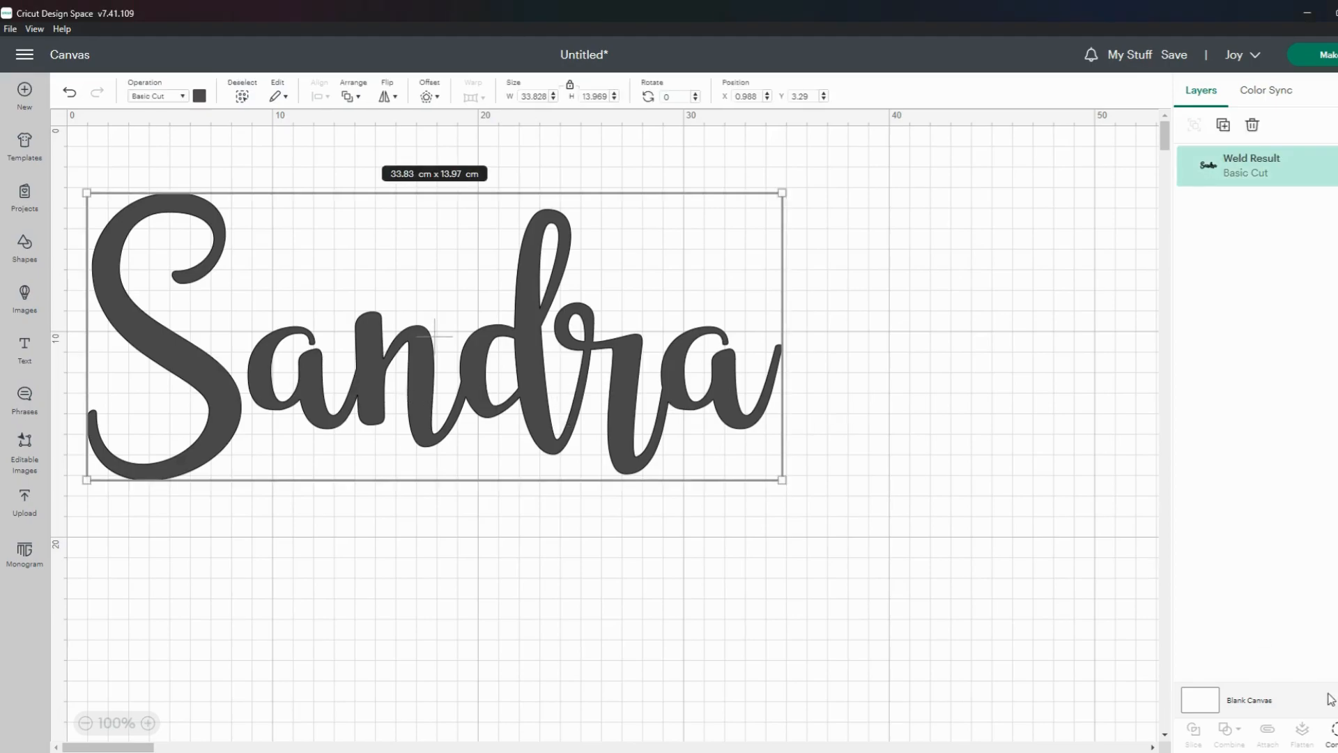
{"action": "left_click", "coordinate": [70, 95]}
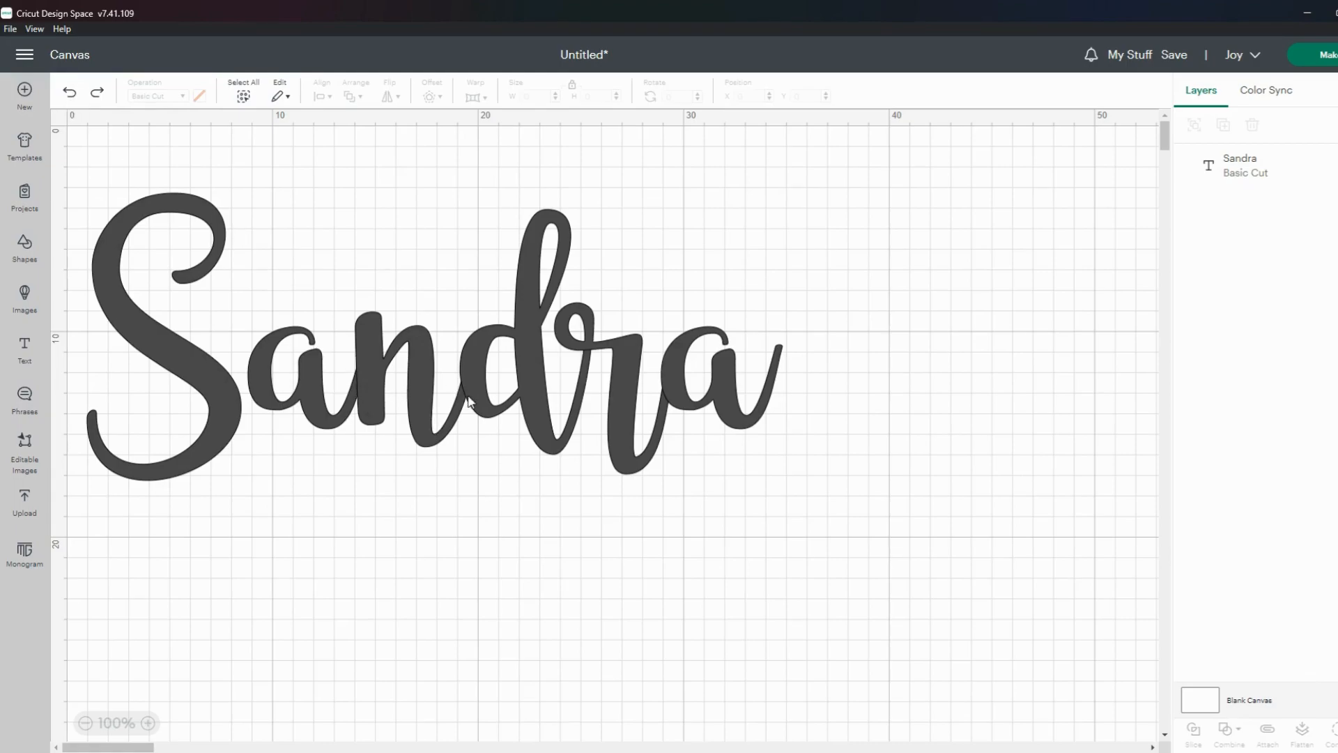
Step: Shrink the name text to about 10.08 × 4.16 cm, and hide and show its layer again
{"action": "left_click", "coordinate": [670, 402]}
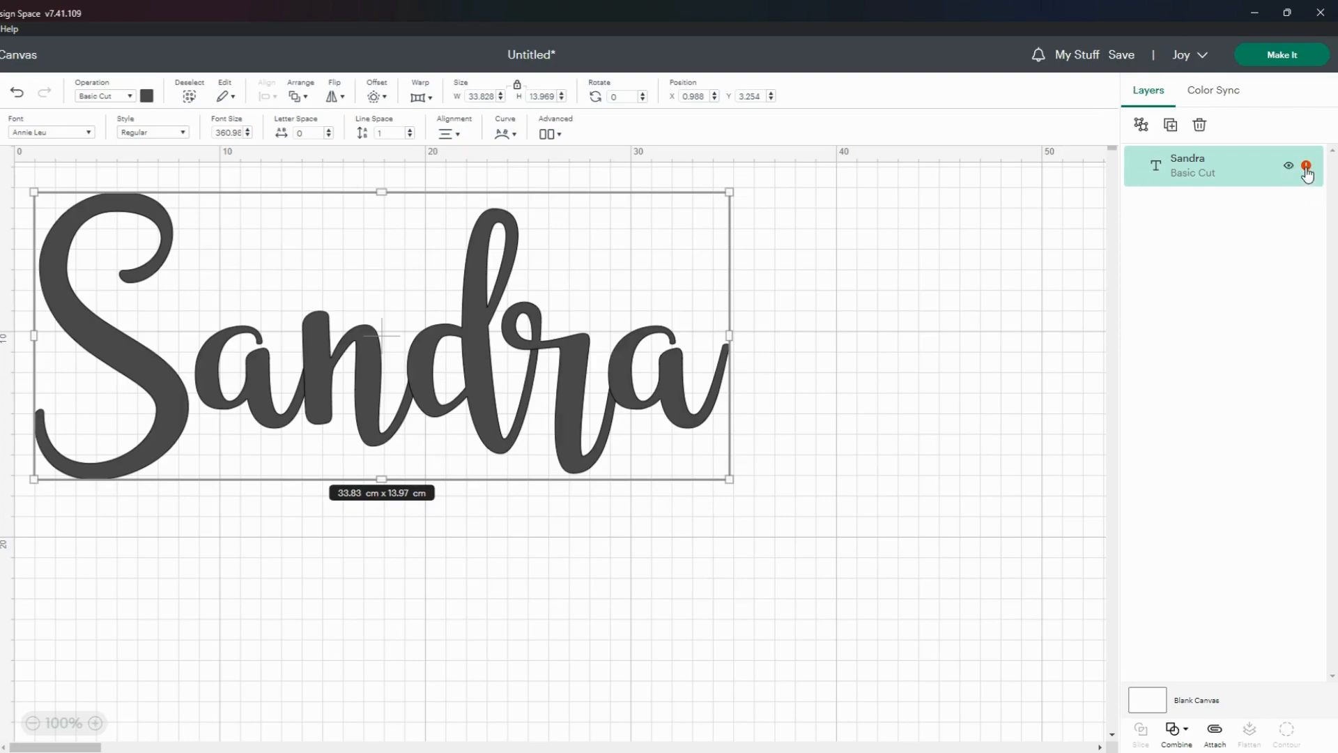
{"action": "left_click_drag", "start_coordinate": [724, 477], "coordinate": [241, 278]}
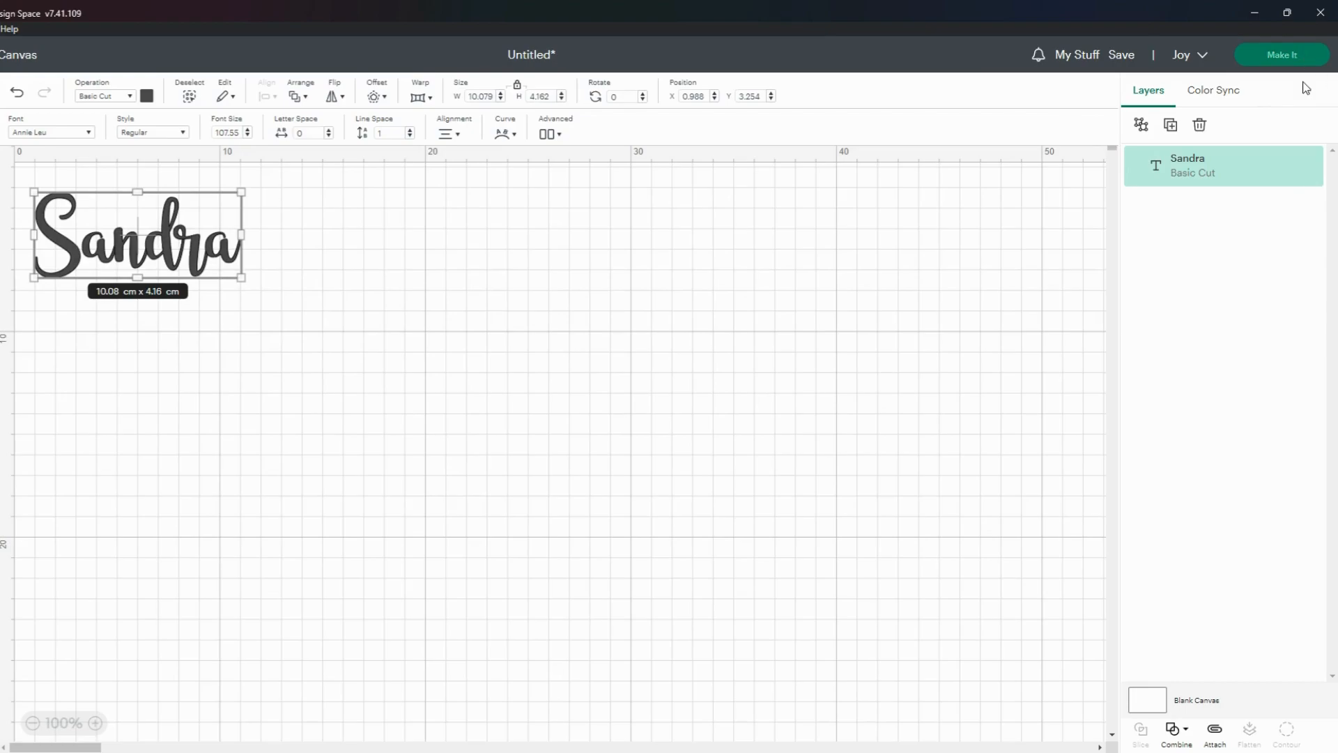
{"action": "mouse_move", "coordinate": [1290, 170]}
{"action": "left_click", "coordinate": [1289, 171]}
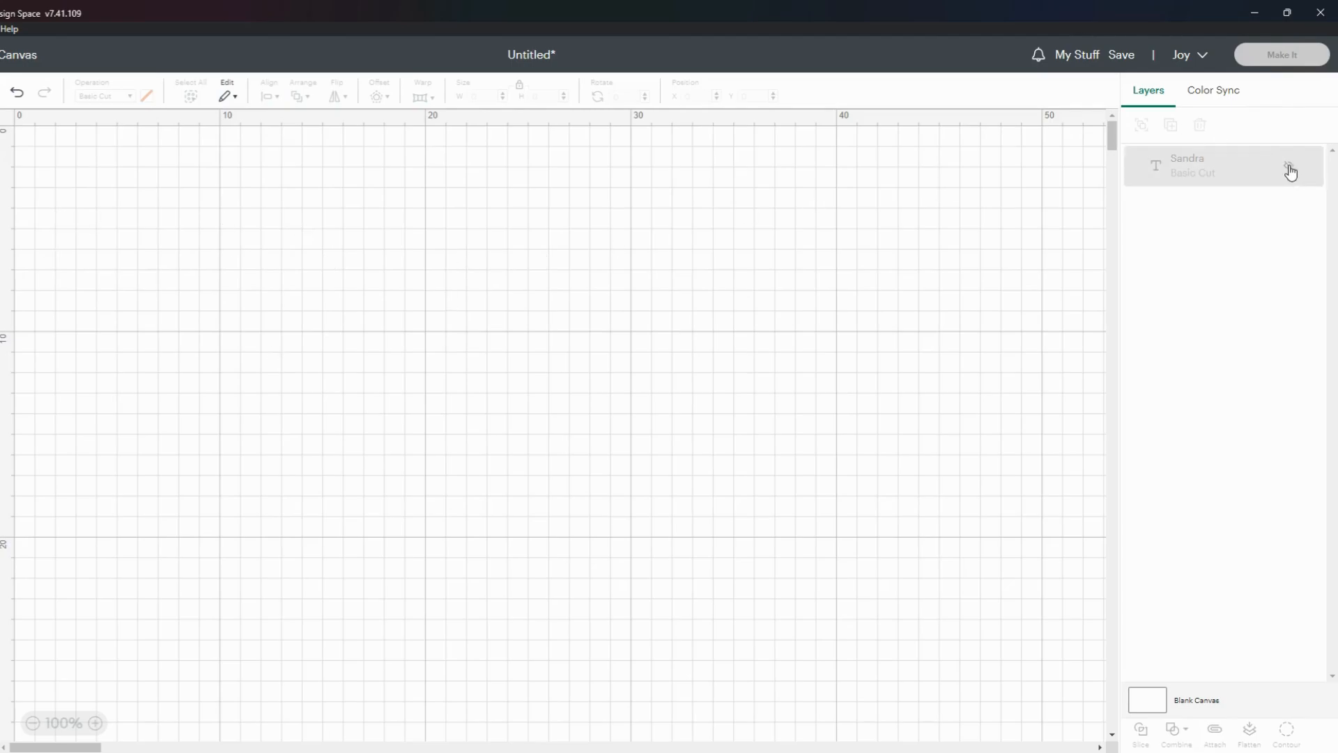
{"action": "left_click", "coordinate": [1289, 170]}
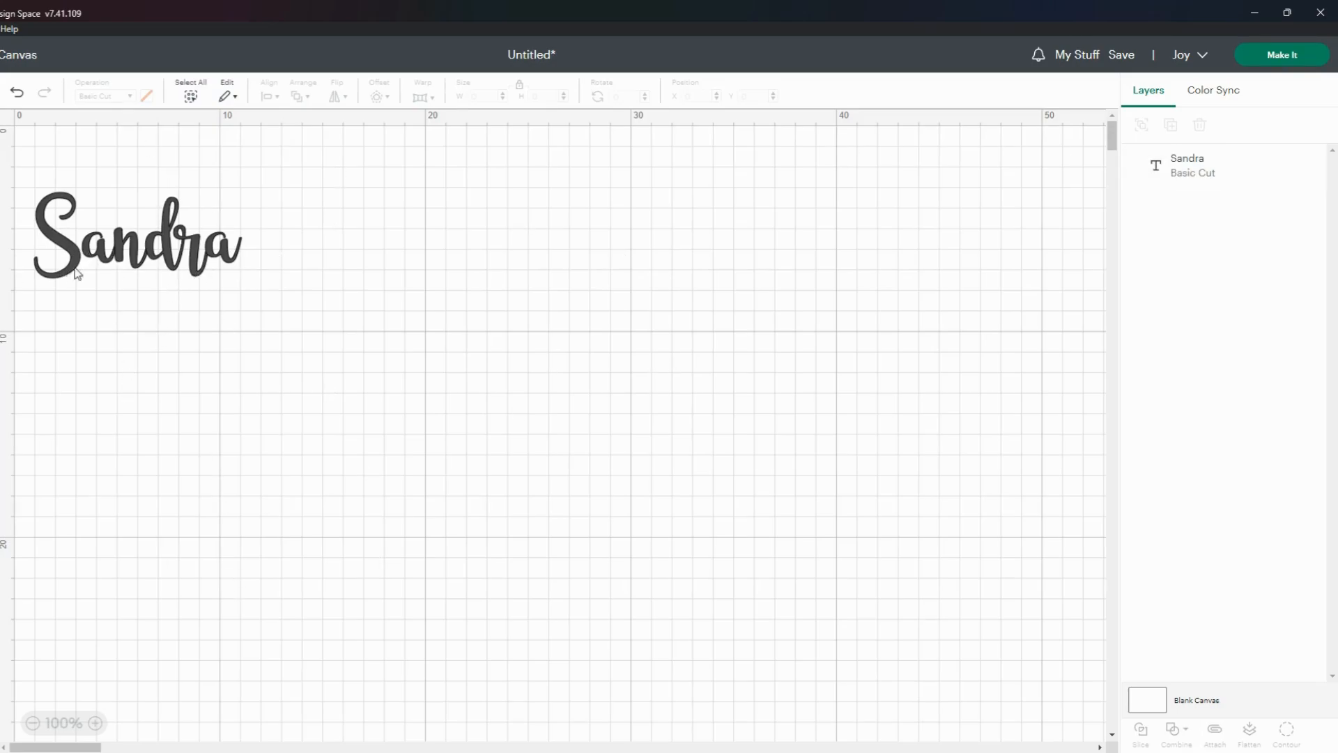
Step: Move the name text to about X 26.67, Y 7.24 and add a heart shape to the canvas
{"action": "left_click", "coordinate": [147, 259]}
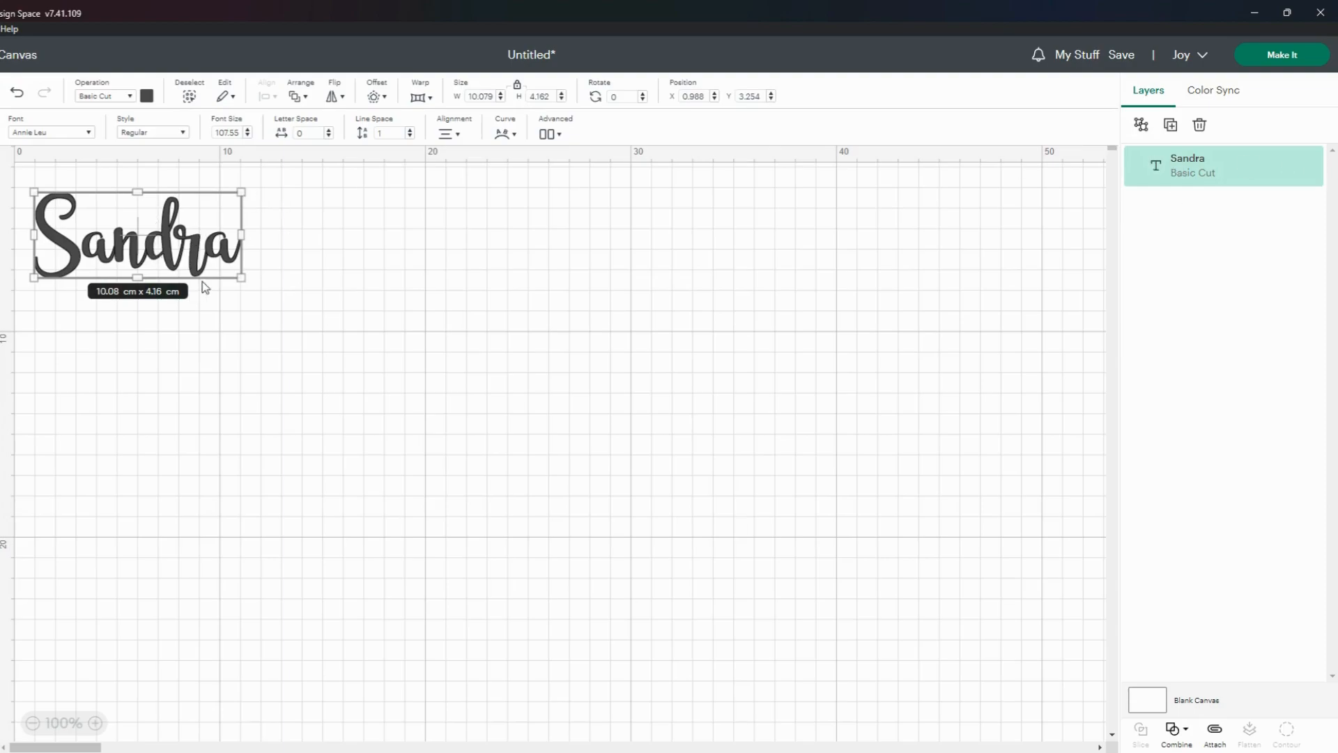
{"action": "mouse_move", "coordinate": [1312, 169]}
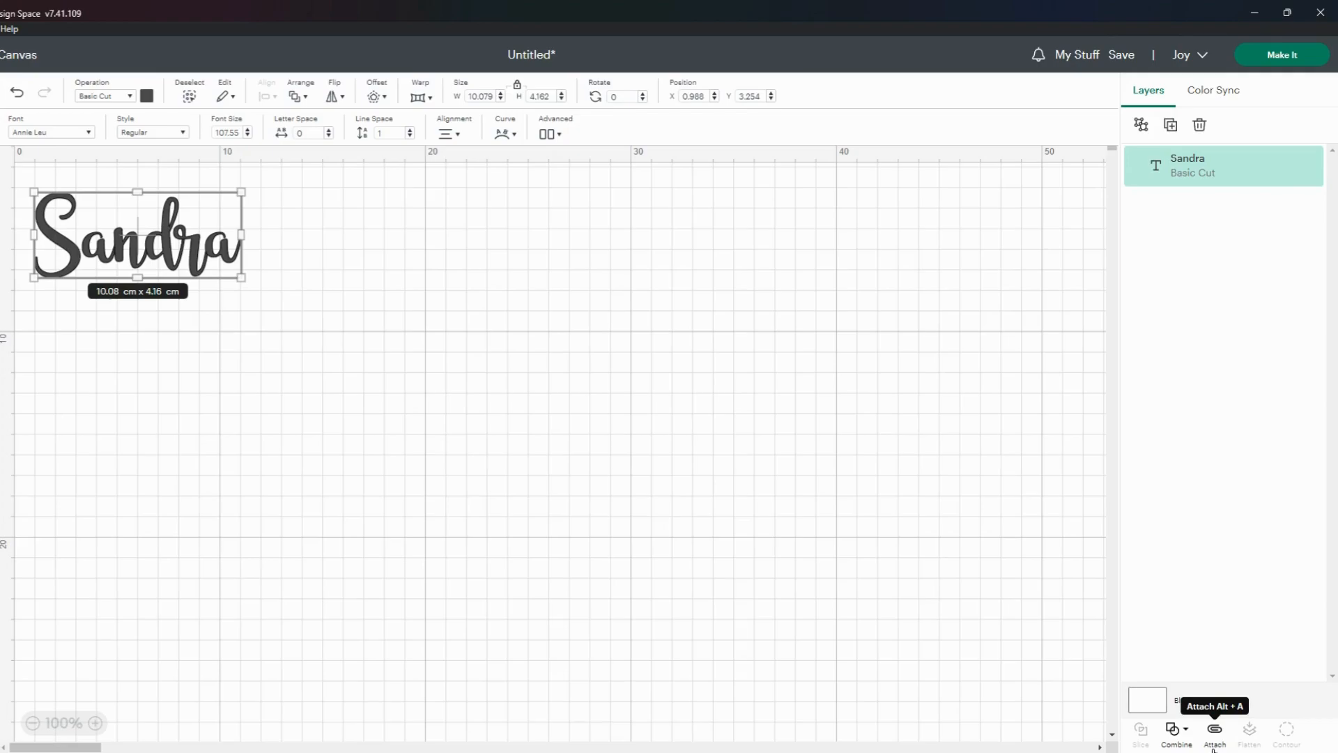
{"action": "left_click_drag", "start_coordinate": [176, 255], "coordinate": [704, 337]}
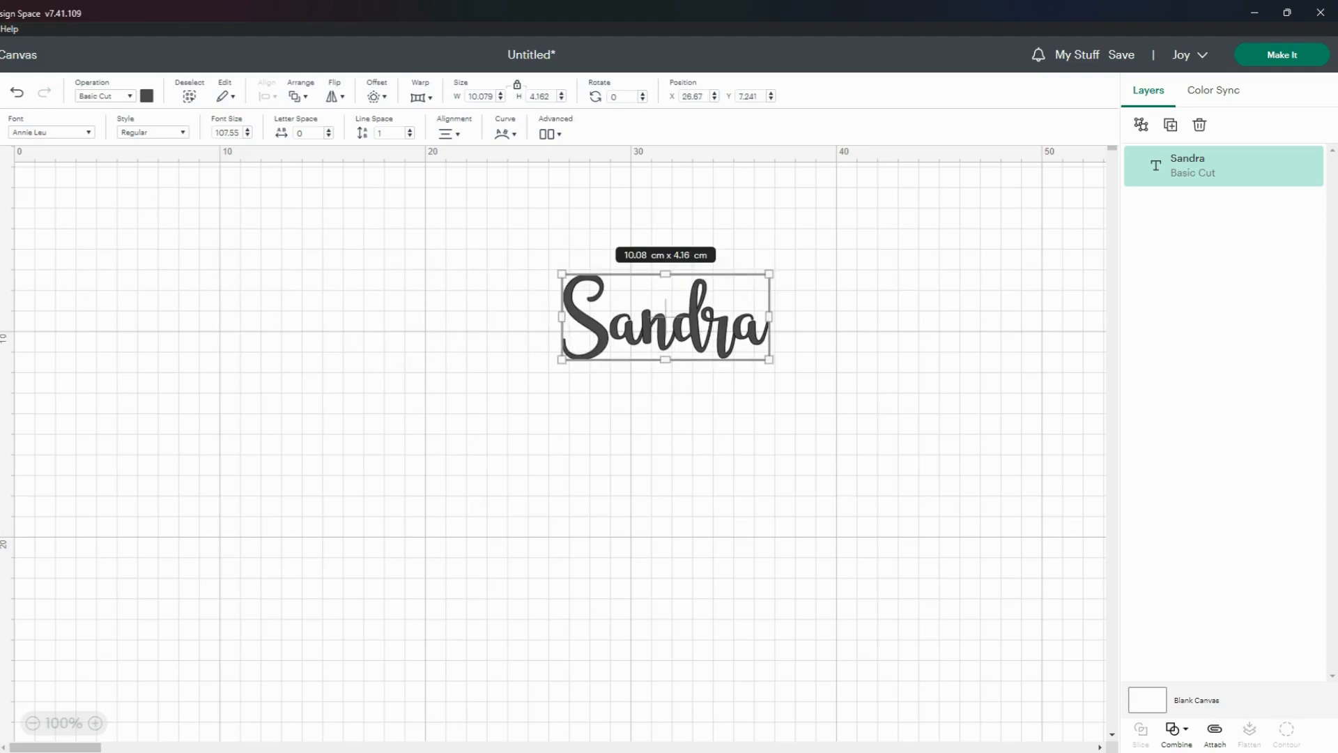
{"action": "left_click", "coordinate": [99, 277]}
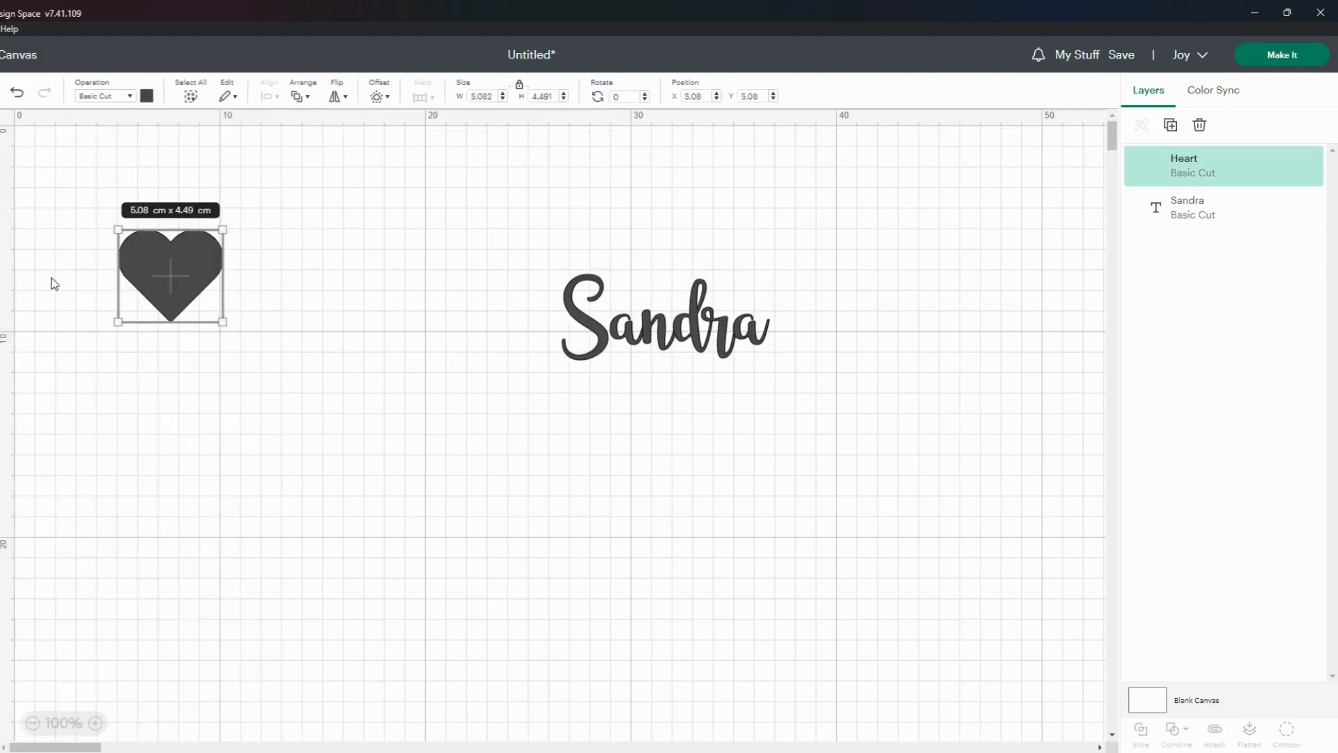
Step: Add a circle shape to the canvas and place it so it overlaps the heart
{"action": "left_click", "coordinate": [1, 276]}
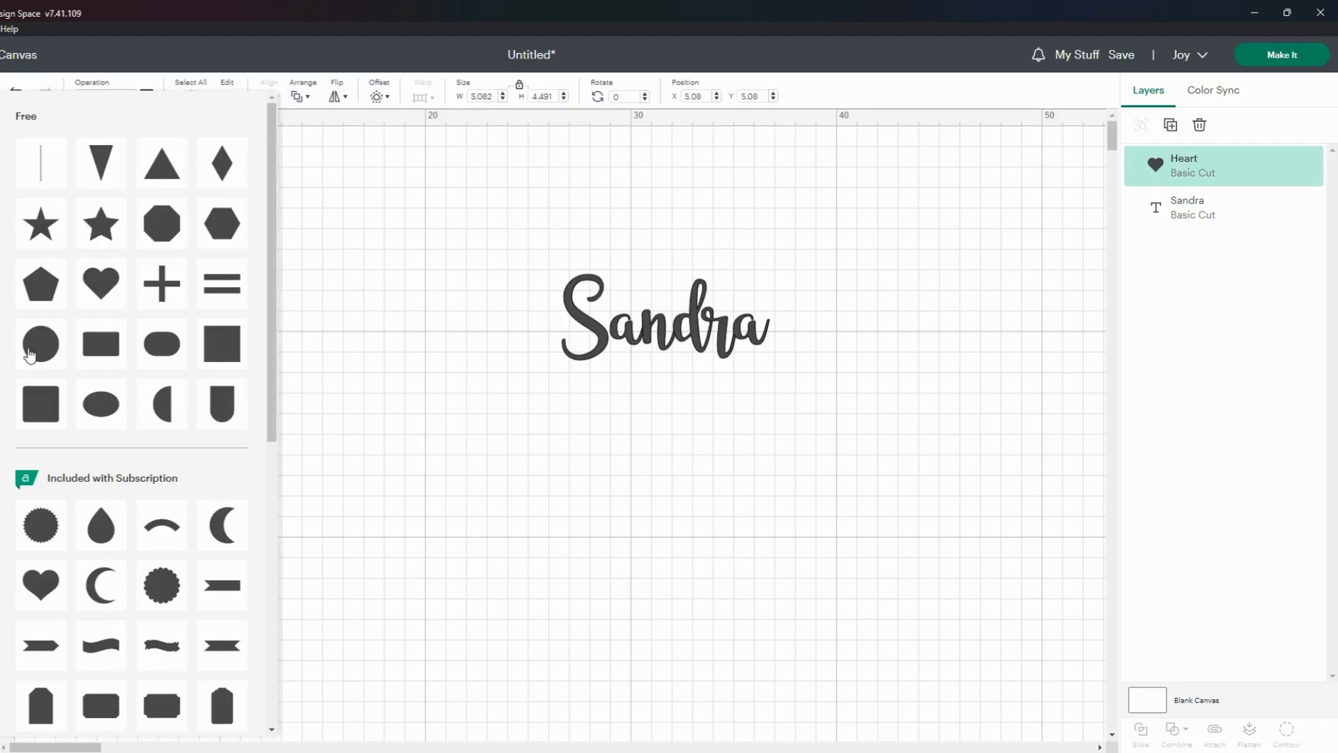
{"action": "left_click", "coordinate": [29, 352]}
{"action": "left_click_drag", "start_coordinate": [201, 317], "coordinate": [216, 275]}
{"action": "left_click", "coordinate": [515, 282]}
Step: Attach the circle and the heart, and move the attached pair to about X 4.83, Y 4.66
{"action": "left_click_drag", "start_coordinate": [98, 193], "coordinate": [301, 352]}
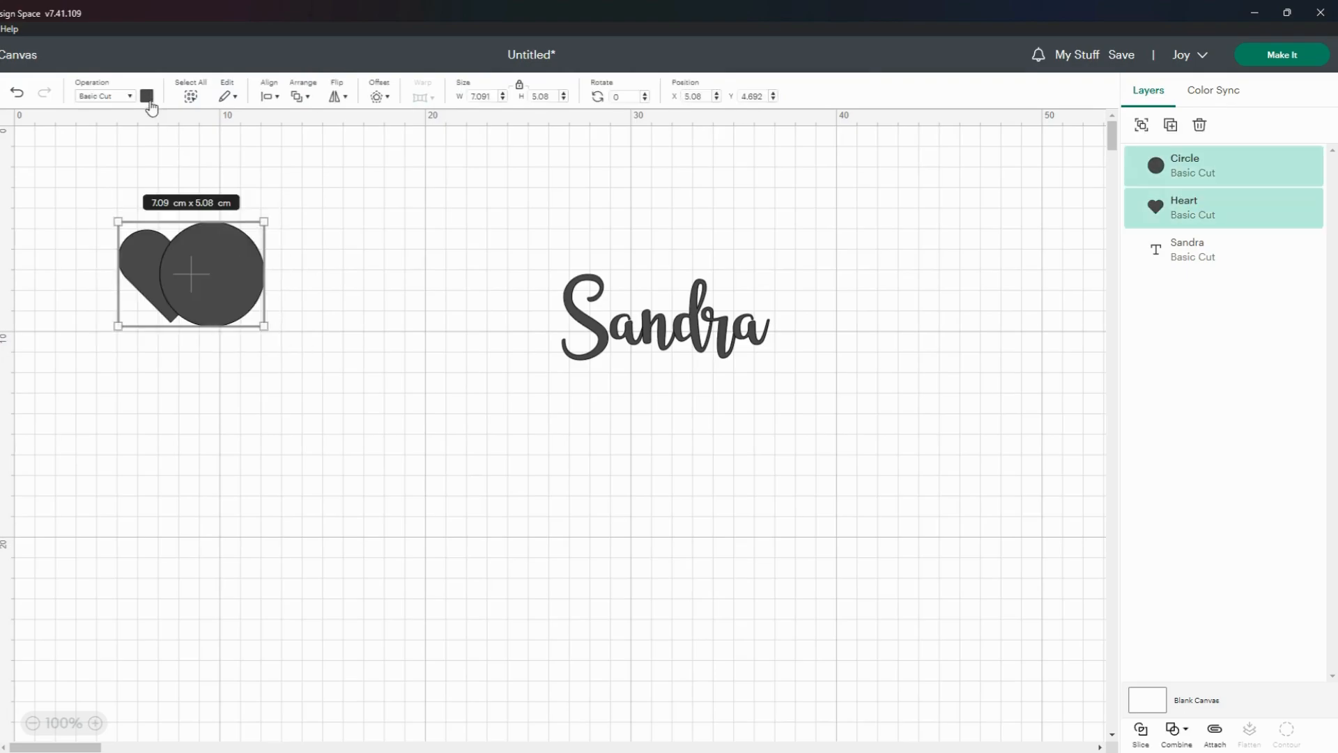
{"action": "left_click", "coordinate": [1214, 732]}
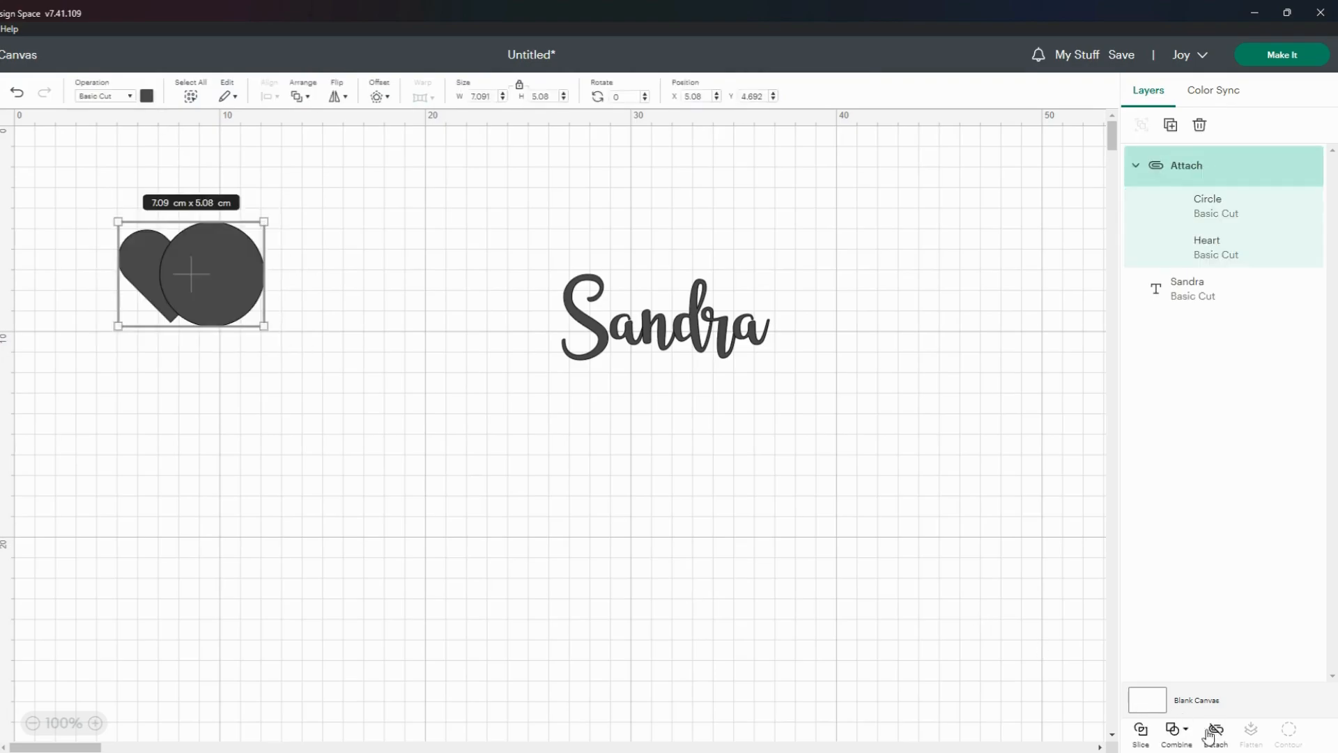
{"action": "left_click", "coordinate": [262, 378]}
{"action": "mouse_move", "coordinate": [198, 292]}
{"action": "left_mouse_down"}
{"action": "mouse_move", "coordinate": [244, 325]}
{"action": "mouse_move", "coordinate": [210, 244]}
{"action": "mouse_move", "coordinate": [192, 292]}
{"action": "left_mouse_up"}
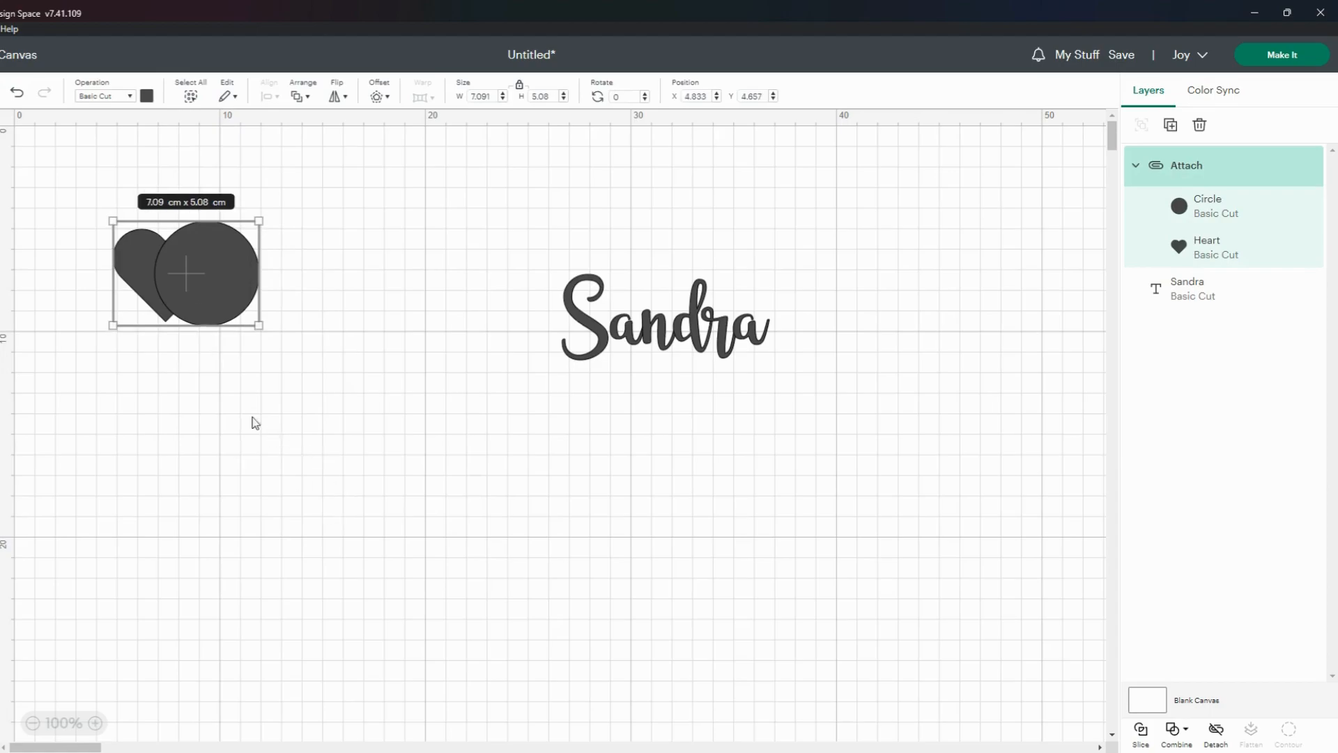
Step: Detach the circle and the heart, and move the circle alone to about X 8.57, Y 4.52
{"action": "left_click", "coordinate": [1215, 732]}
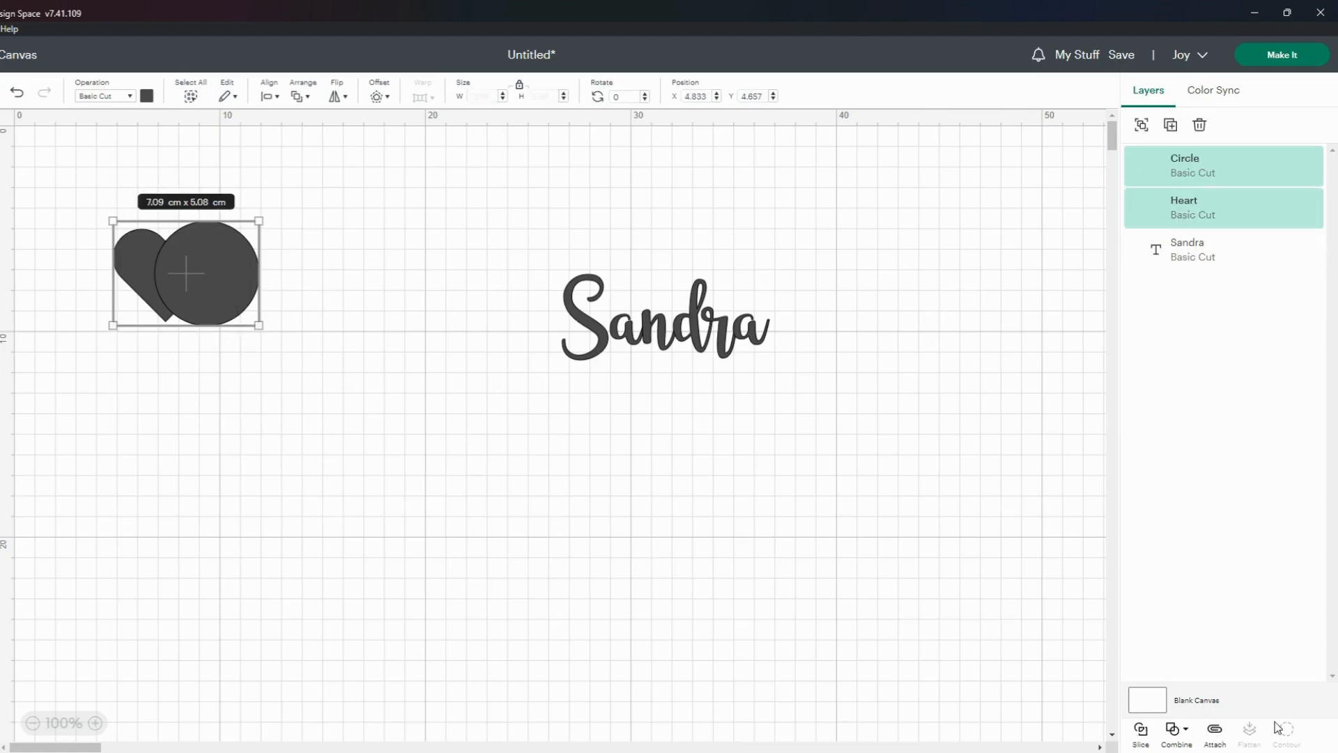
{"action": "left_click", "coordinate": [283, 406]}
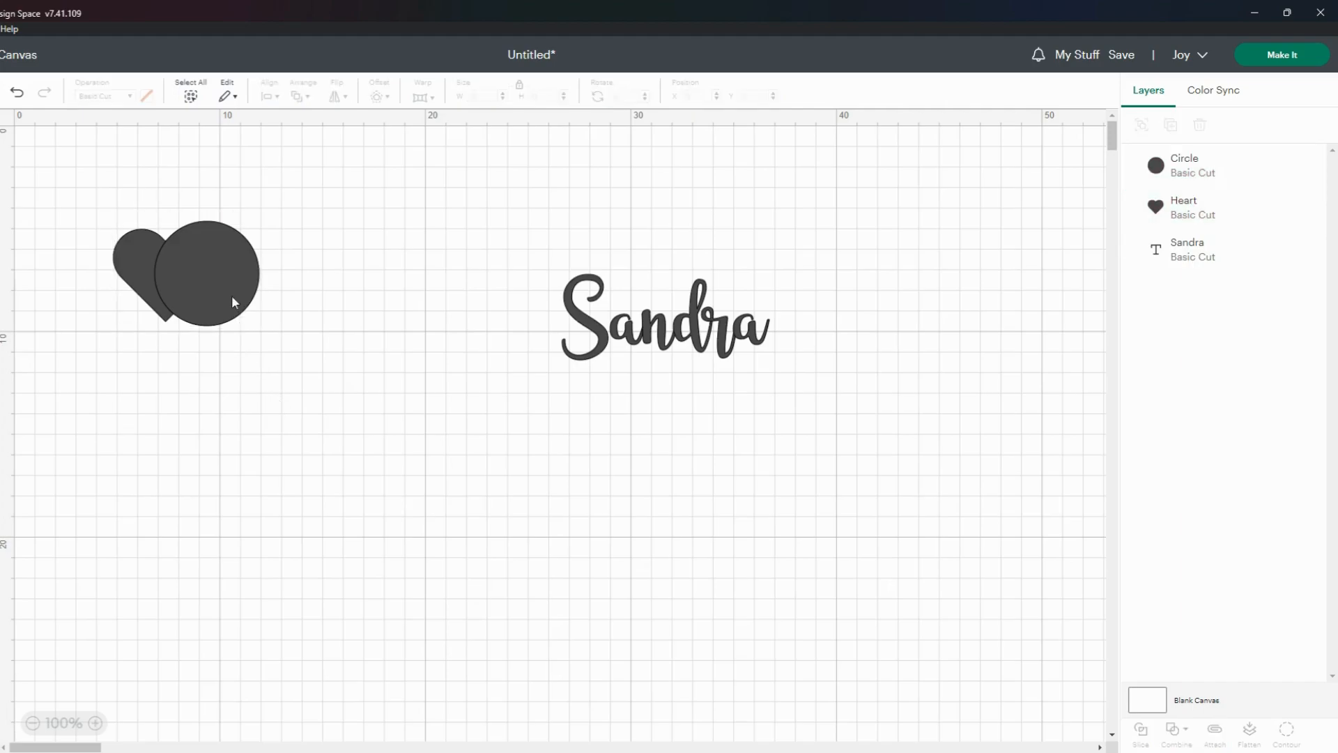
{"action": "left_click_drag", "start_coordinate": [232, 295], "coordinate": [272, 311]}
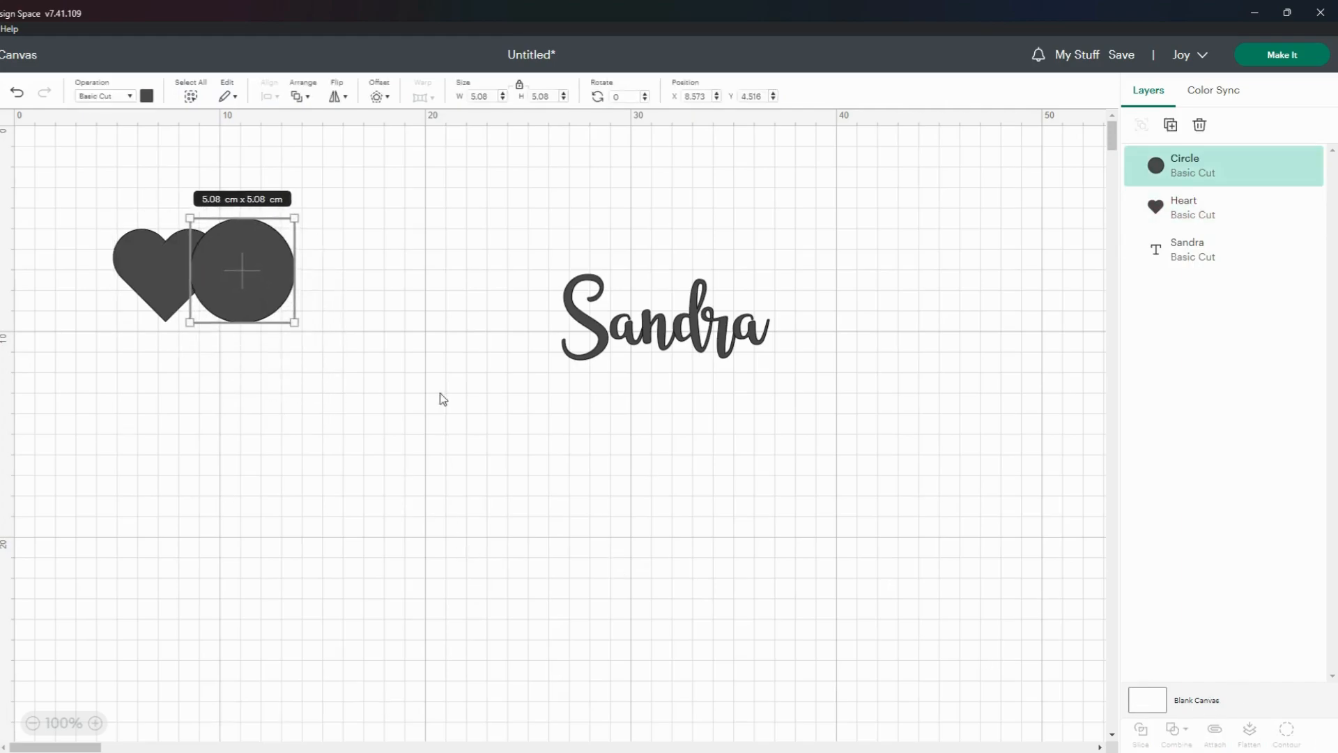
Step: Select the circle and the heart together, shift them to about X 4.02, Y 4.66, and delete both shapes
{"action": "left_click_drag", "start_coordinate": [113, 198], "coordinate": [346, 327]}
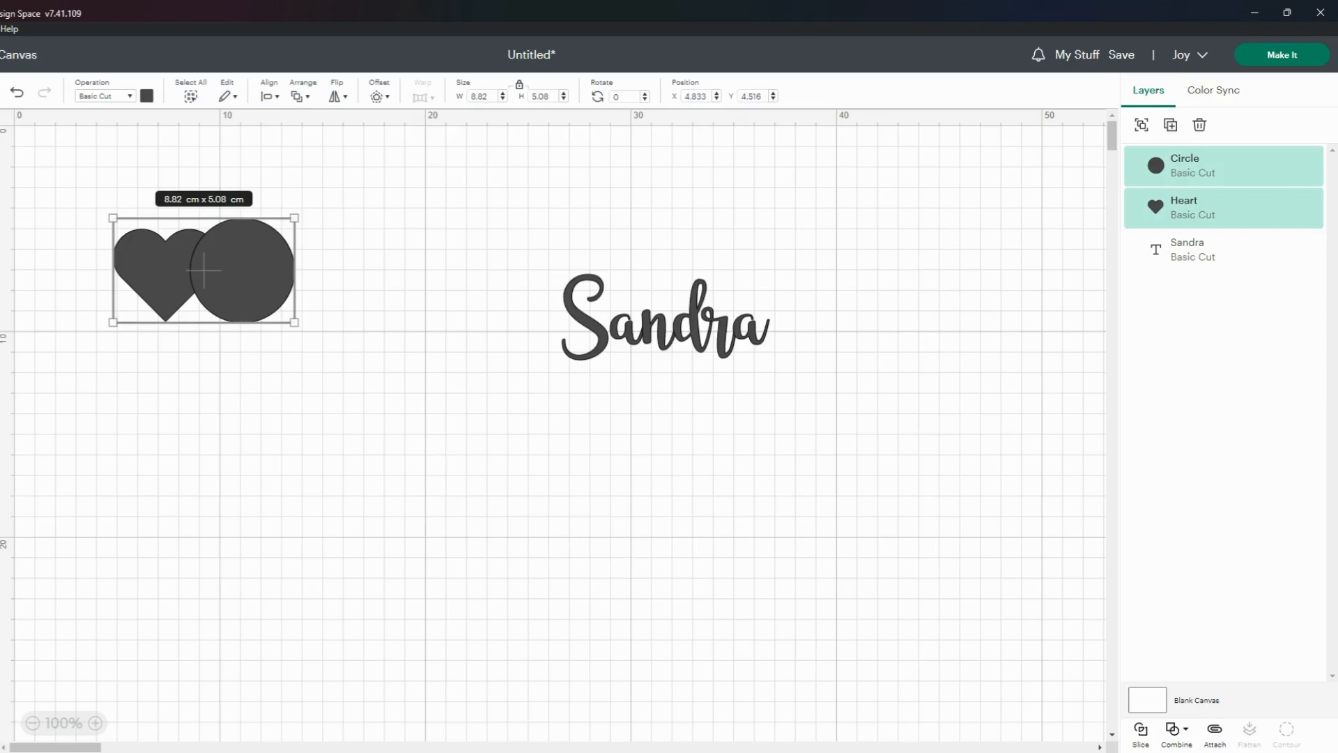
{"action": "left_click_drag", "start_coordinate": [265, 310], "coordinate": [253, 314]}
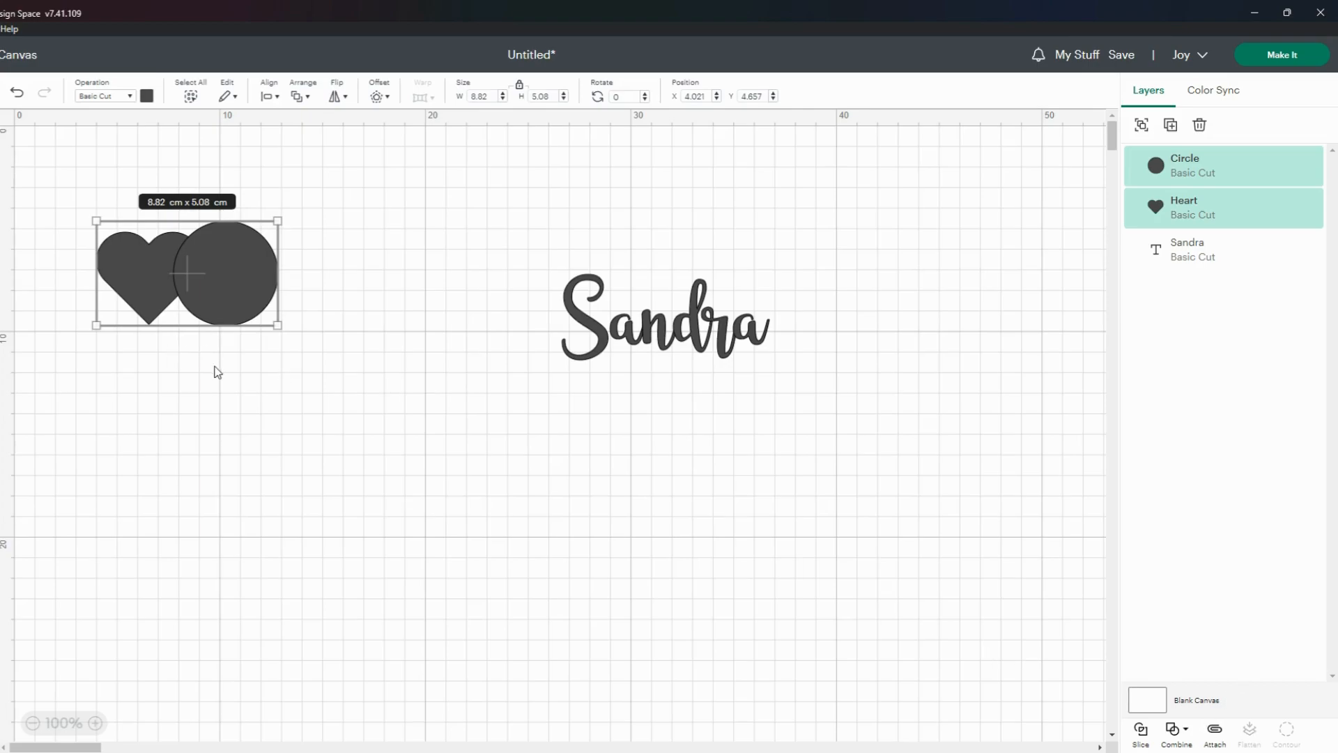
{"action": "key", "text": "Delete"}
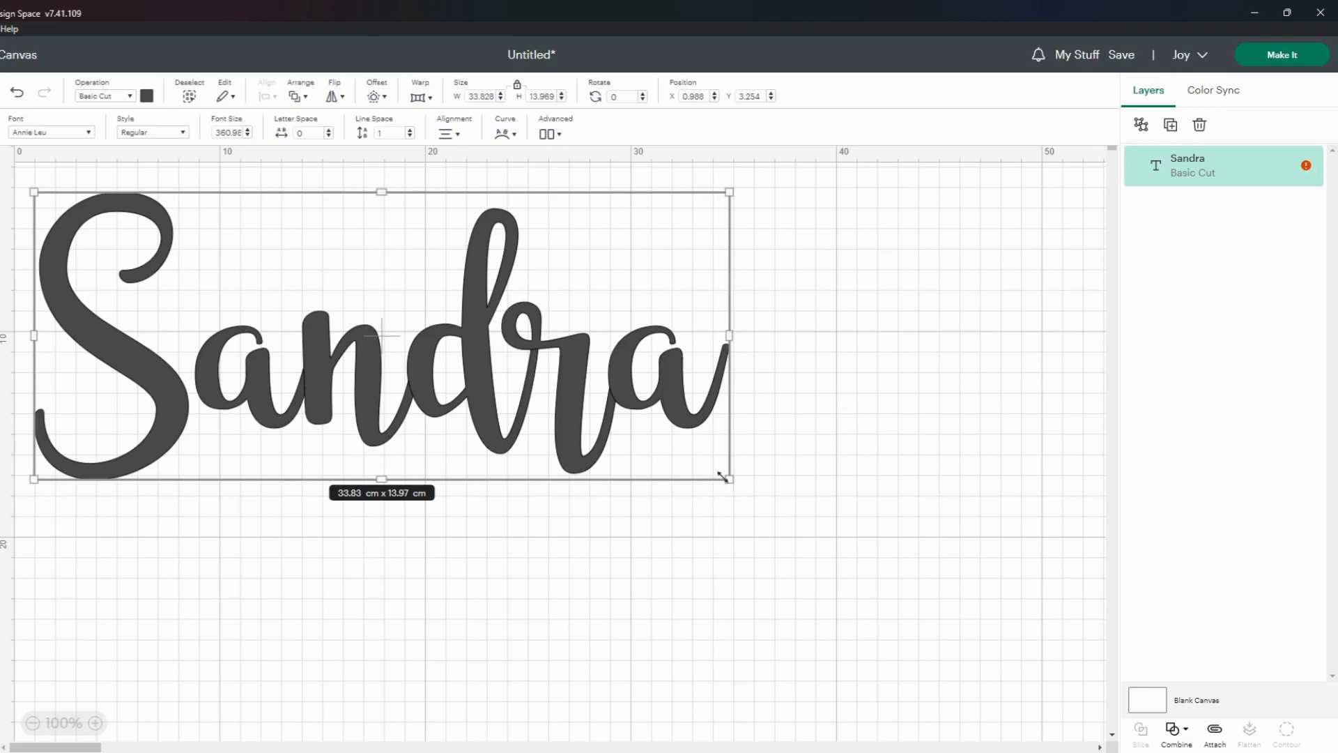
Step: Shrink the name text to about 10.08 × 4.16 cm and move it to about X 24.73, Y 6.18
{"action": "left_click_drag", "start_coordinate": [725, 476], "coordinate": [242, 279]}
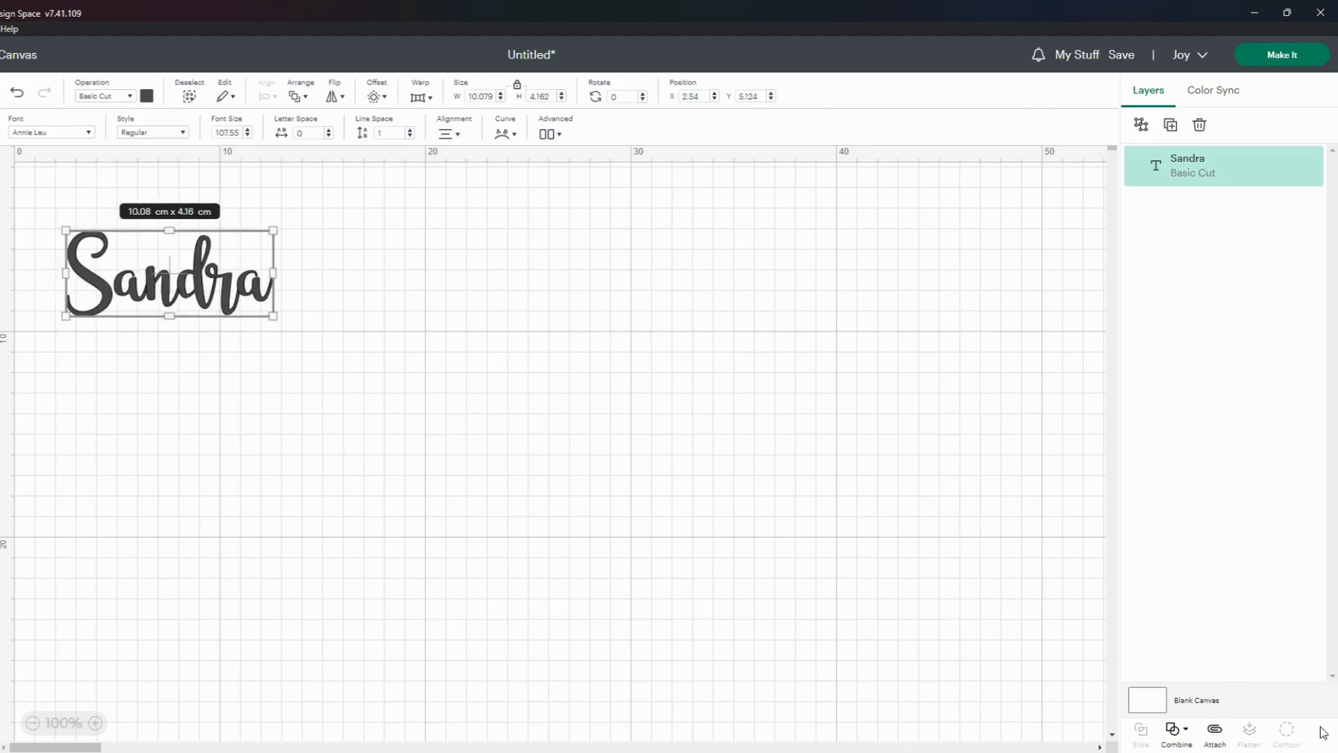
{"action": "left_click", "coordinate": [180, 358]}
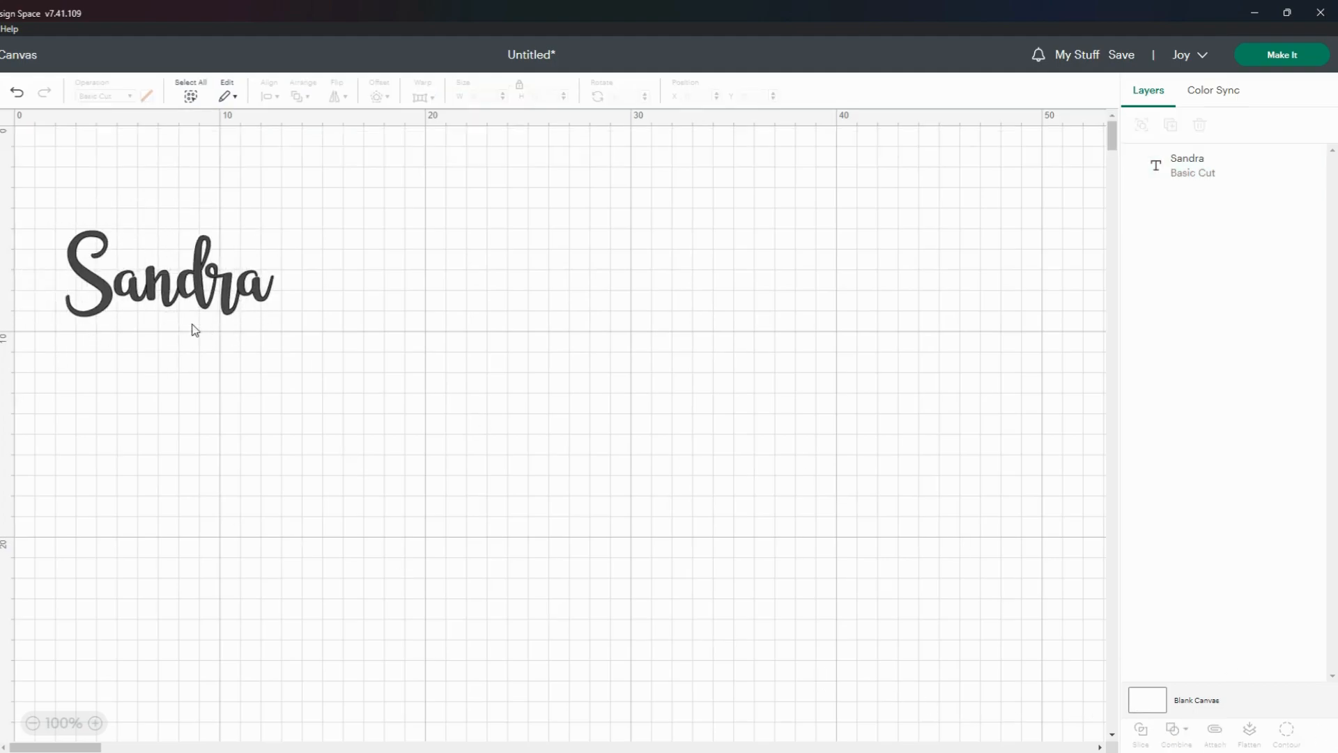
{"action": "left_click", "coordinate": [181, 301]}
{"action": "left_click_drag", "start_coordinate": [219, 288], "coordinate": [734, 312]}
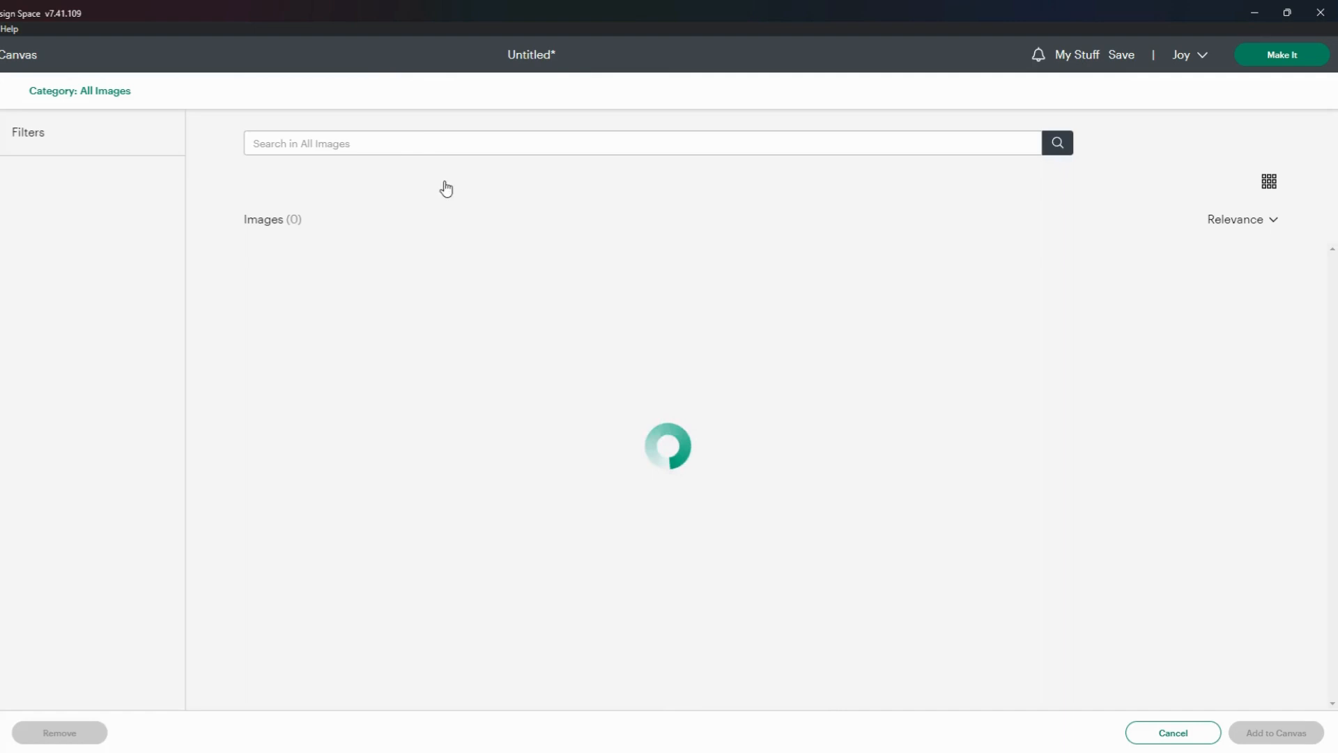
Step: Search the image library for "pumpkin", and replace that search with "flower"
{"action": "left_click", "coordinate": [414, 144]}
{"action": "type", "text": "pumpkin"}
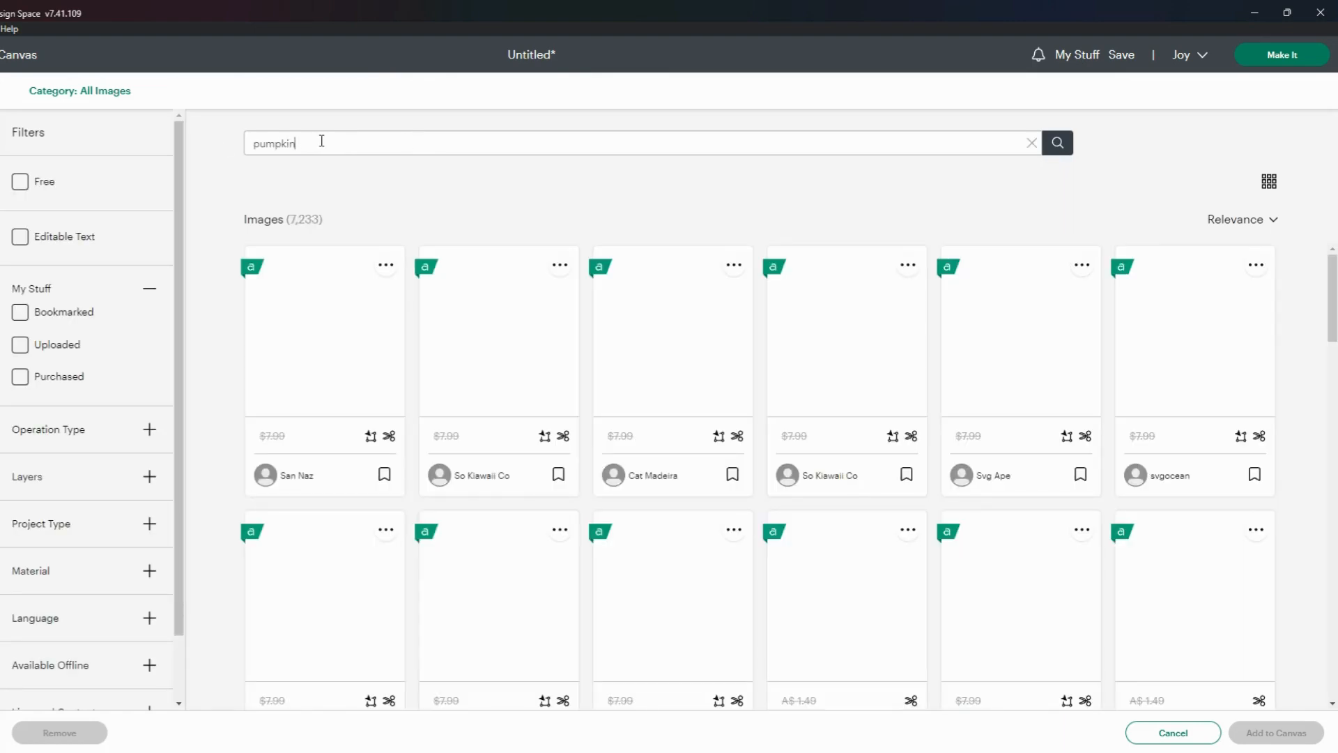
{"action": "left_click_drag", "start_coordinate": [321, 142], "coordinate": [20, 143]}
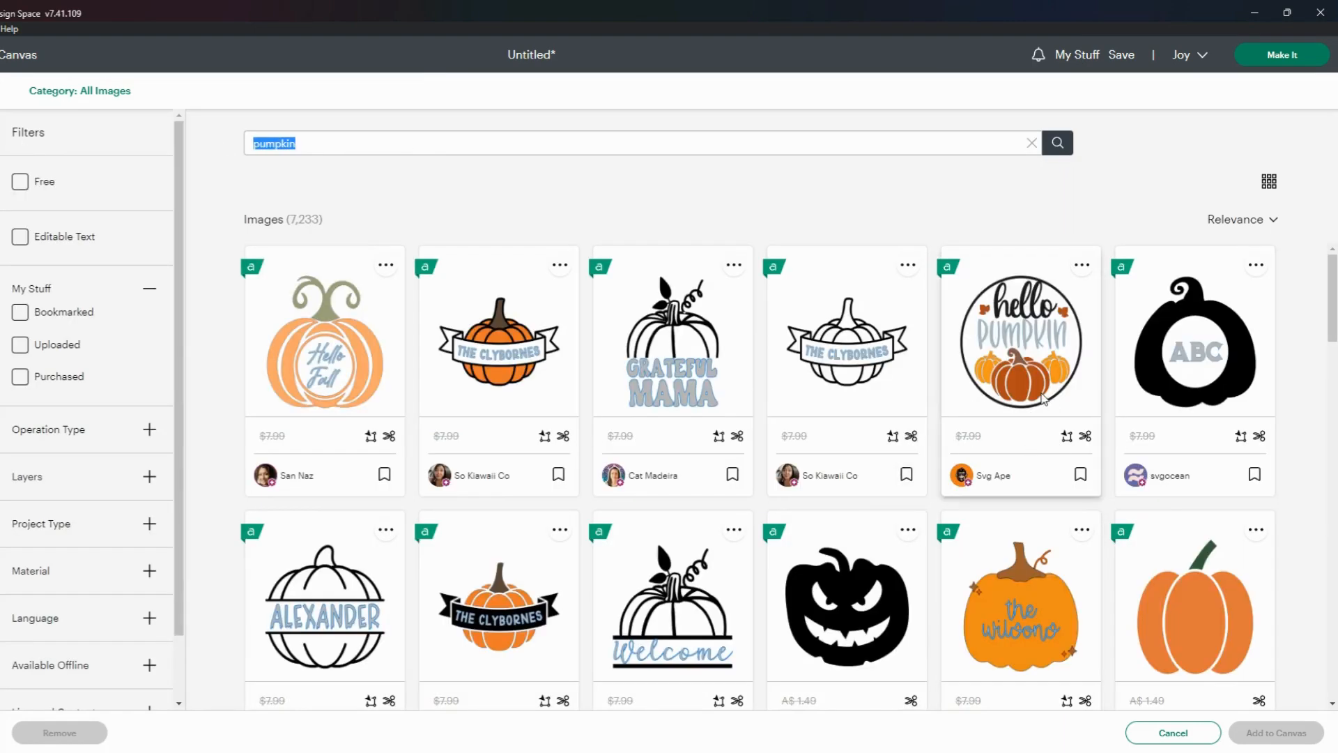
{"action": "type", "text": "f"}
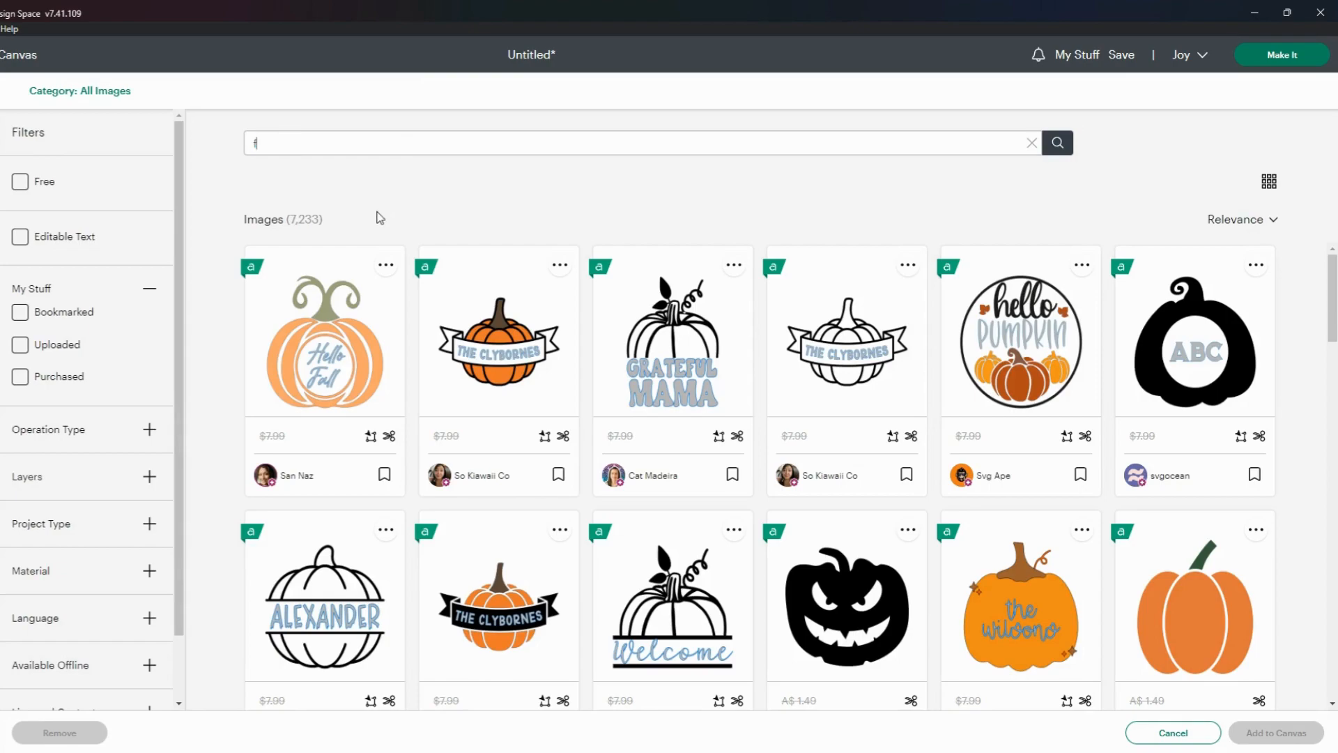
{"action": "type", "text": "lower"}
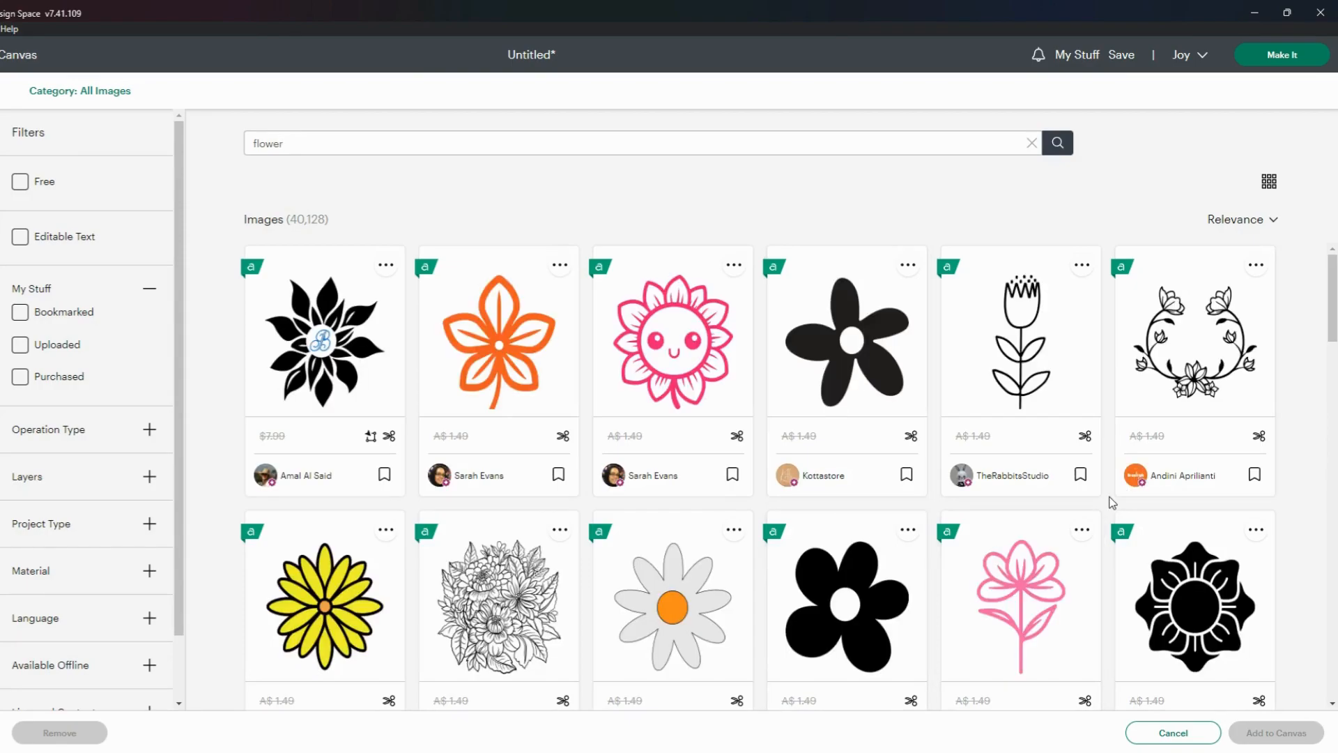
Step: Add the pink smiling flower image to the canvas and delete the name text
{"action": "left_click", "coordinate": [704, 343]}
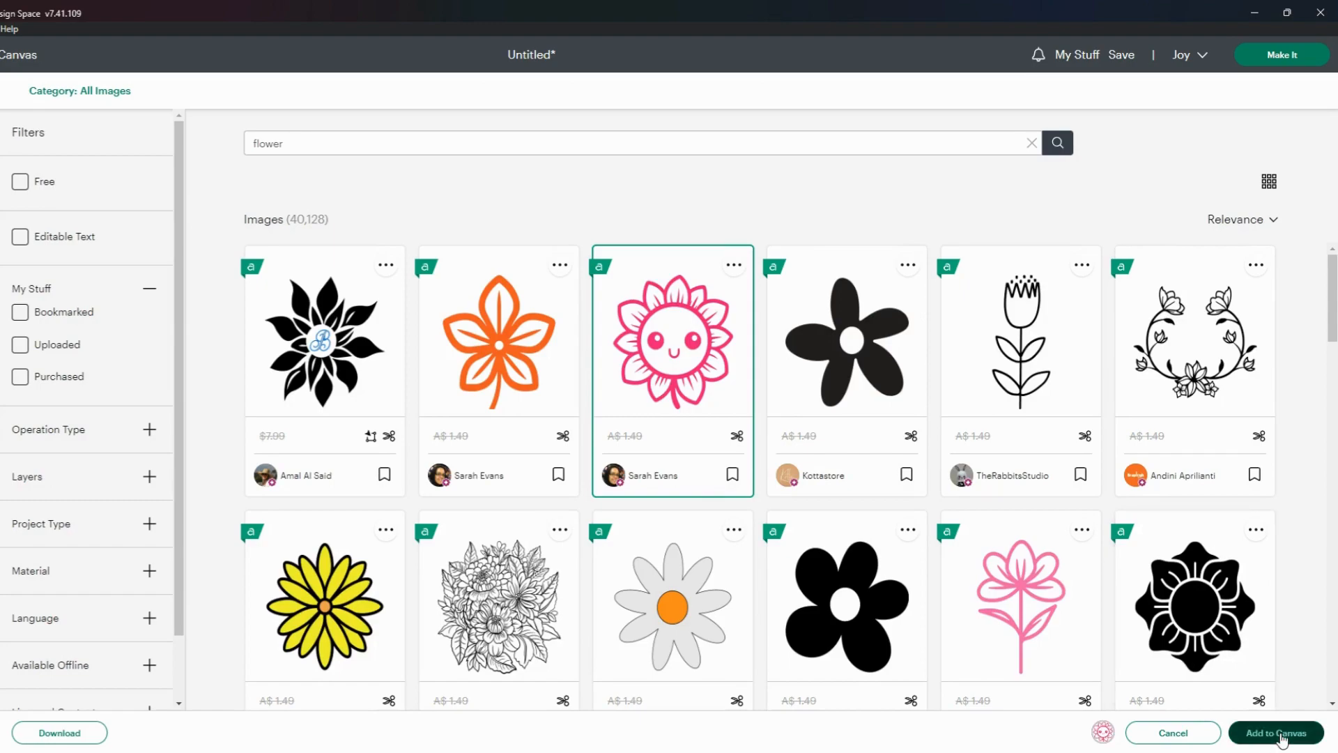
{"action": "left_click", "coordinate": [1280, 738]}
{"action": "left_click", "coordinate": [641, 311]}
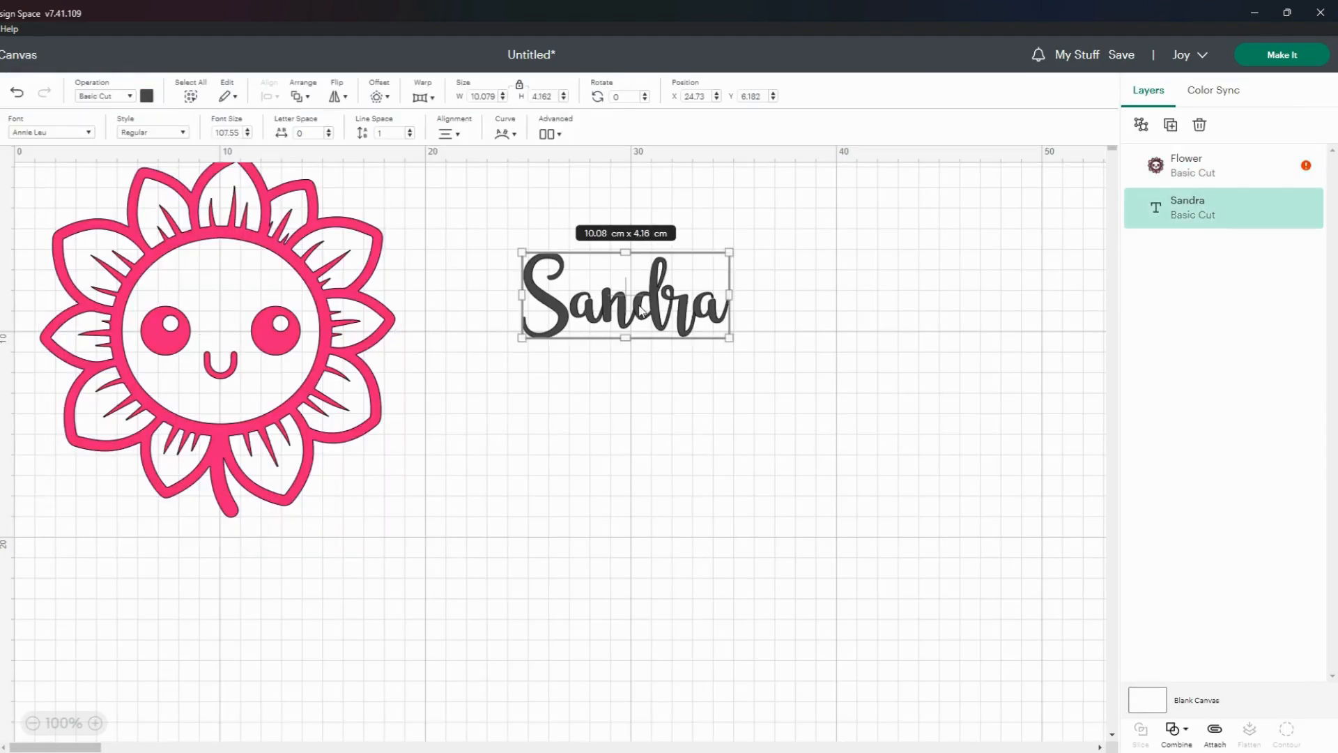
{"action": "key", "text": "Delete"}
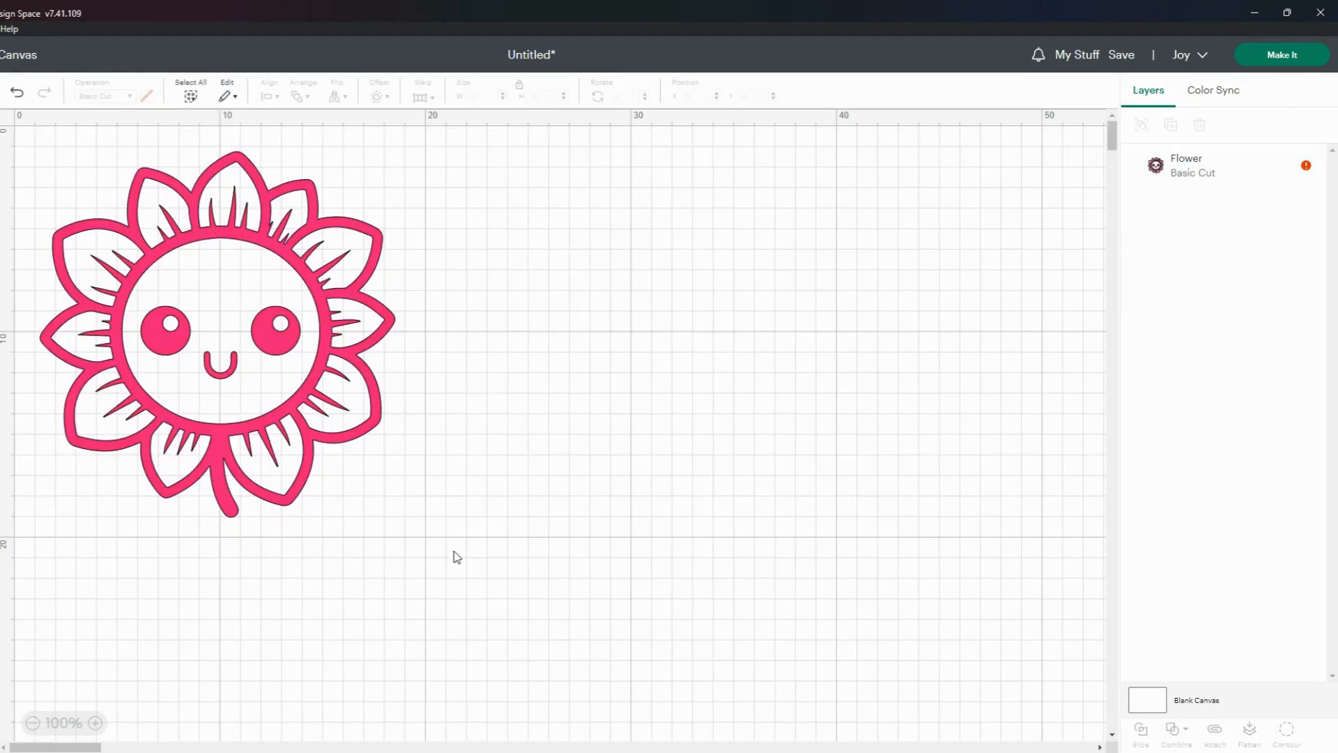
Step: Use Contour on the flower to hide the cut lines of both eyes, their inner circles and the mouth
{"action": "left_click", "coordinate": [143, 331]}
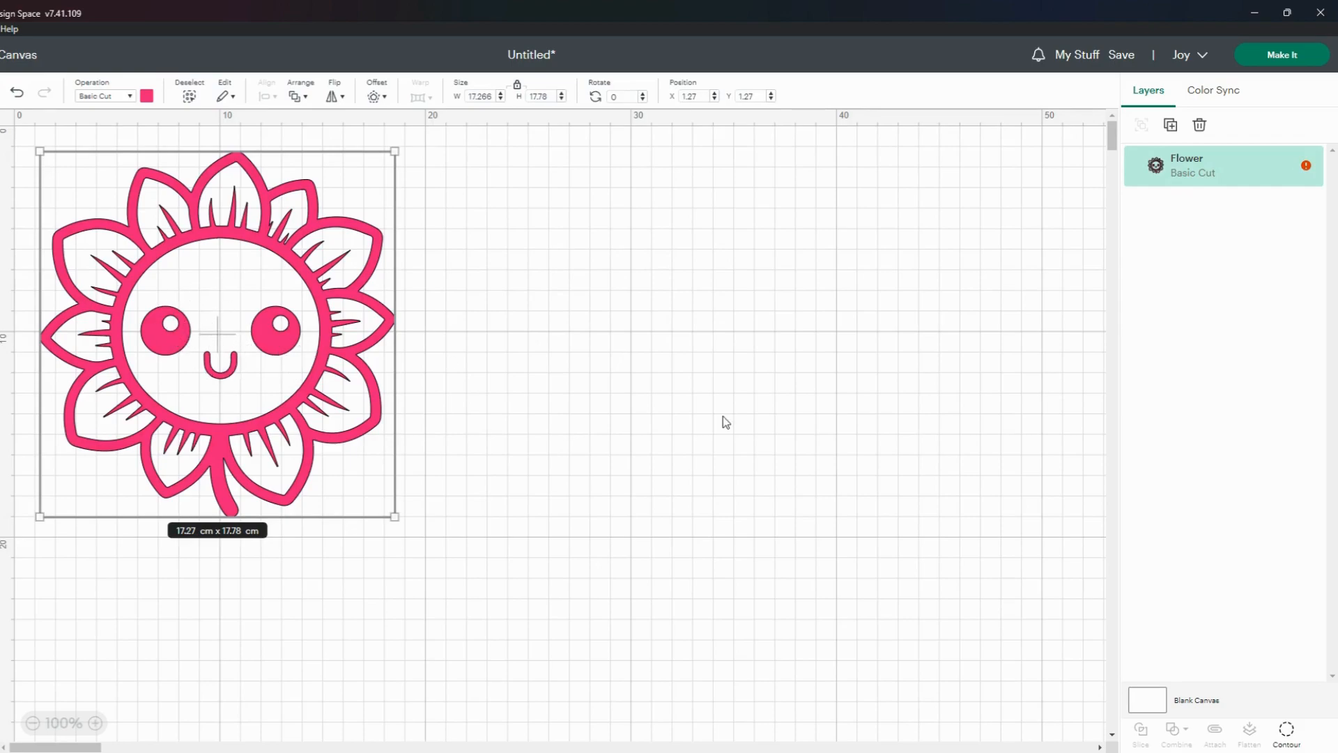
{"action": "left_click", "coordinate": [1285, 729]}
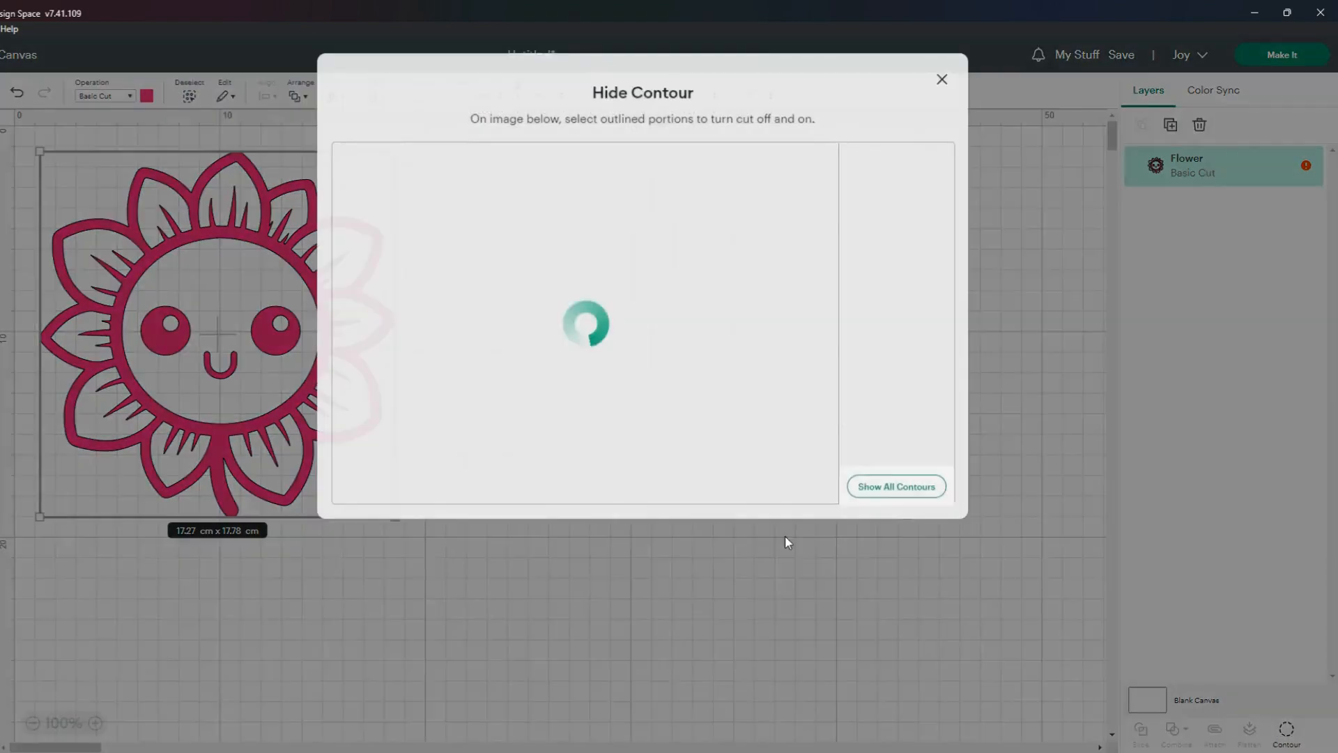
{"action": "left_click", "coordinate": [463, 324]}
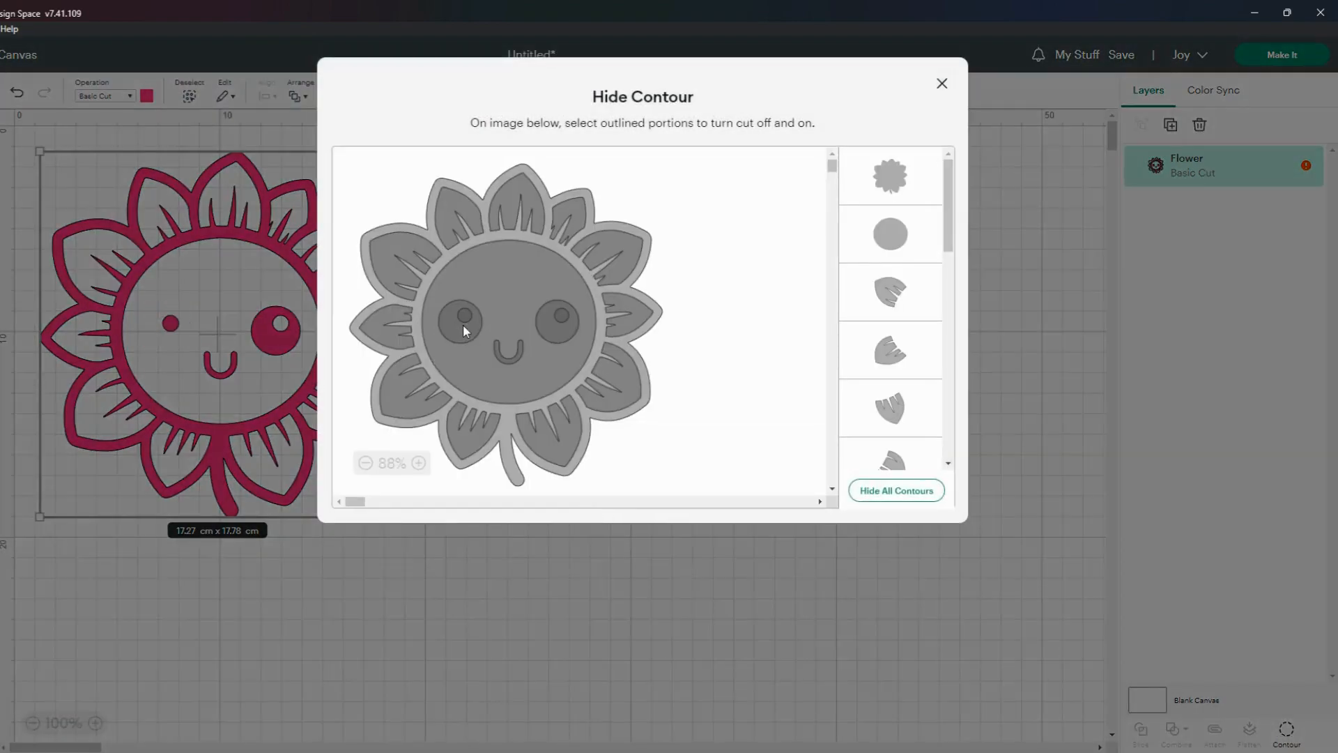
{"action": "left_click", "coordinate": [464, 317]}
{"action": "left_click", "coordinate": [552, 331]}
{"action": "left_click", "coordinate": [562, 317]}
{"action": "left_click", "coordinate": [509, 363]}
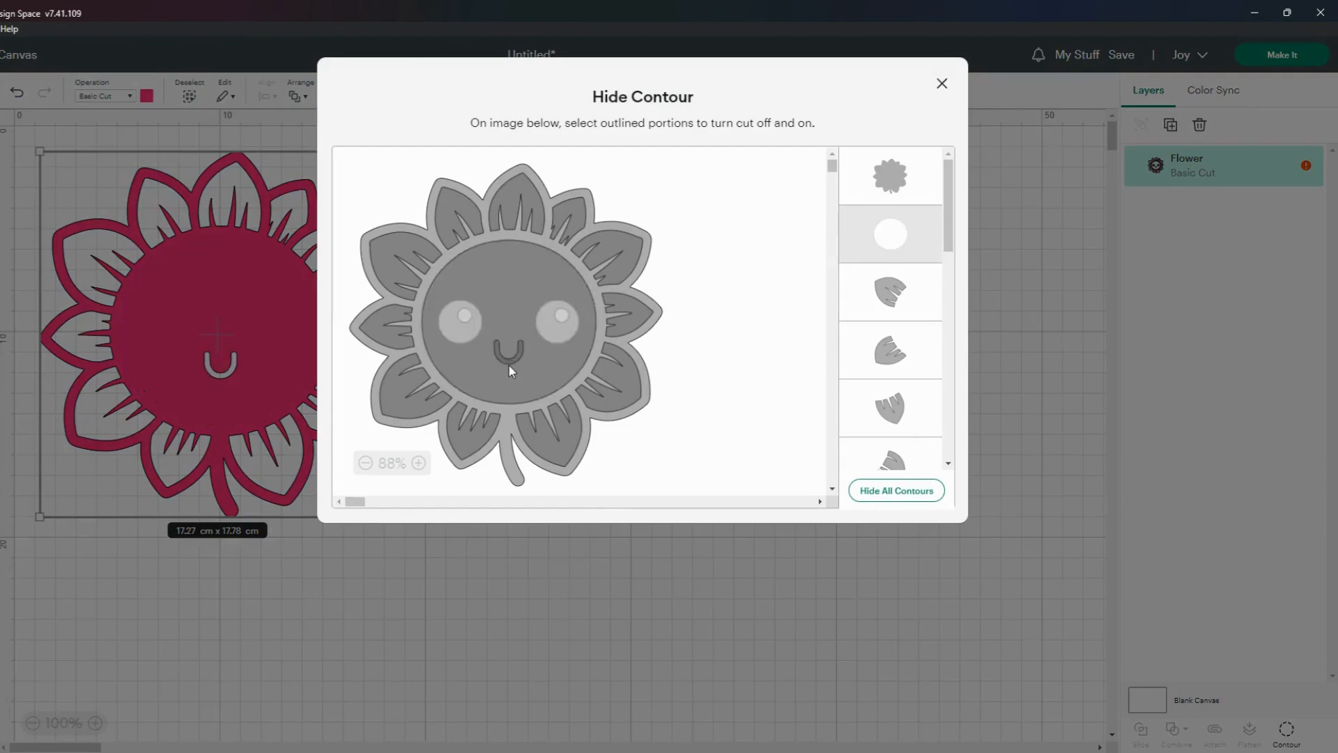
{"action": "left_click", "coordinate": [510, 360]}
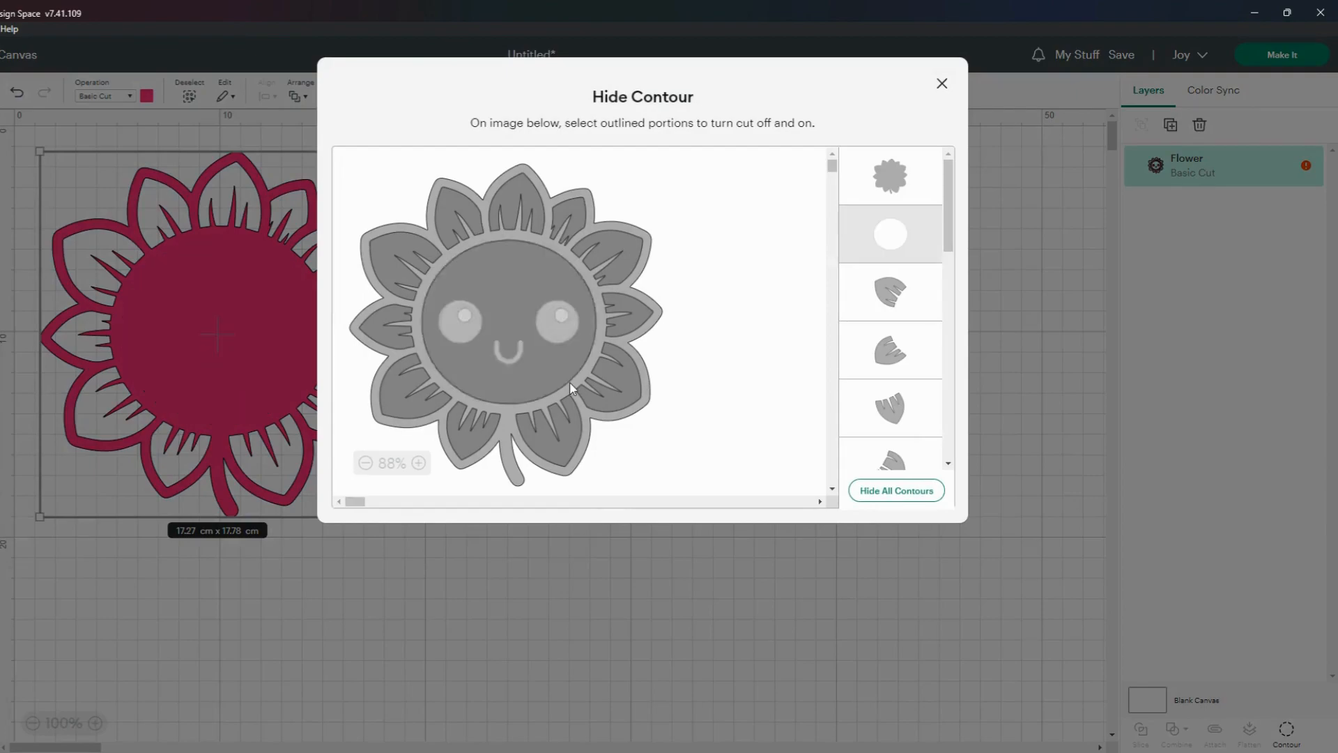
{"action": "left_click", "coordinate": [1005, 551]}
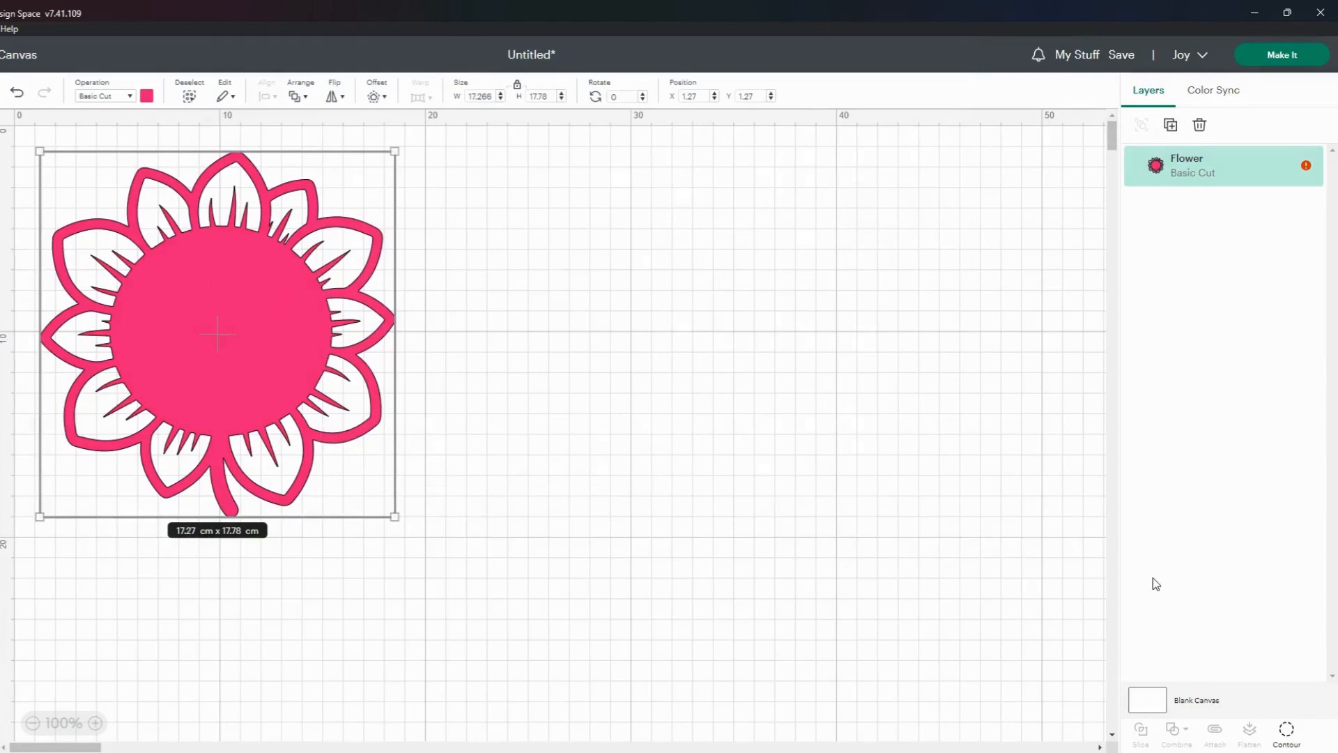